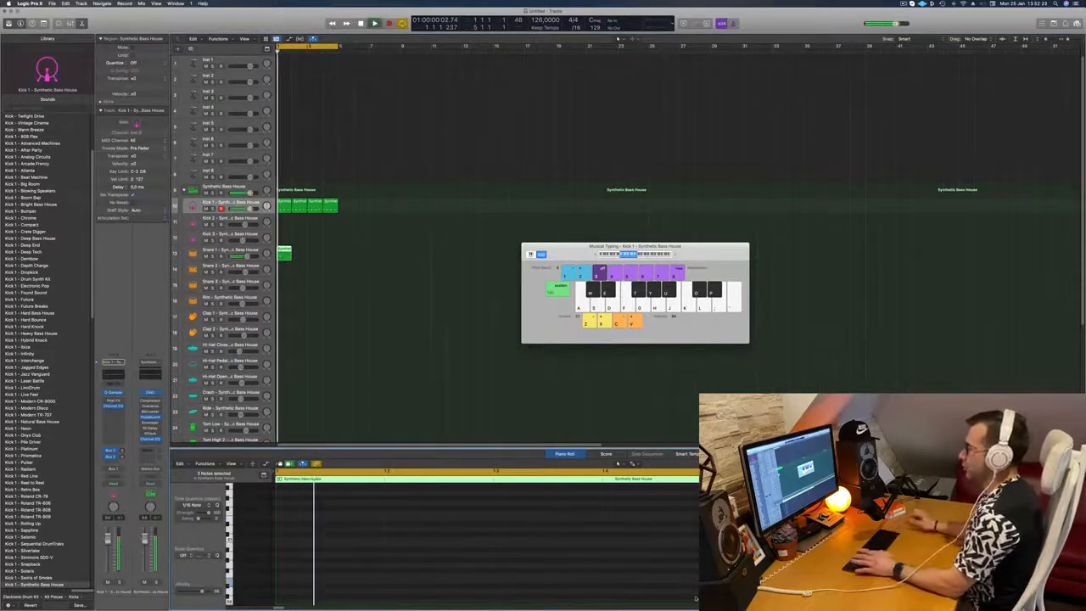
- Copy the bar 1 Snare 1 region to bars 2 through 4, then play the beat
{"action": "left_click_drag", "start_coordinate": [284, 253], "coordinate": [301, 253]}
{"action": "mouse_move", "coordinate": [332, 256]}
{"action": "left_mouse_down"}
{"action": "mouse_move", "coordinate": [282, 252]}
{"action": "mouse_move", "coordinate": [321, 250]}
{"action": "left_mouse_up"}
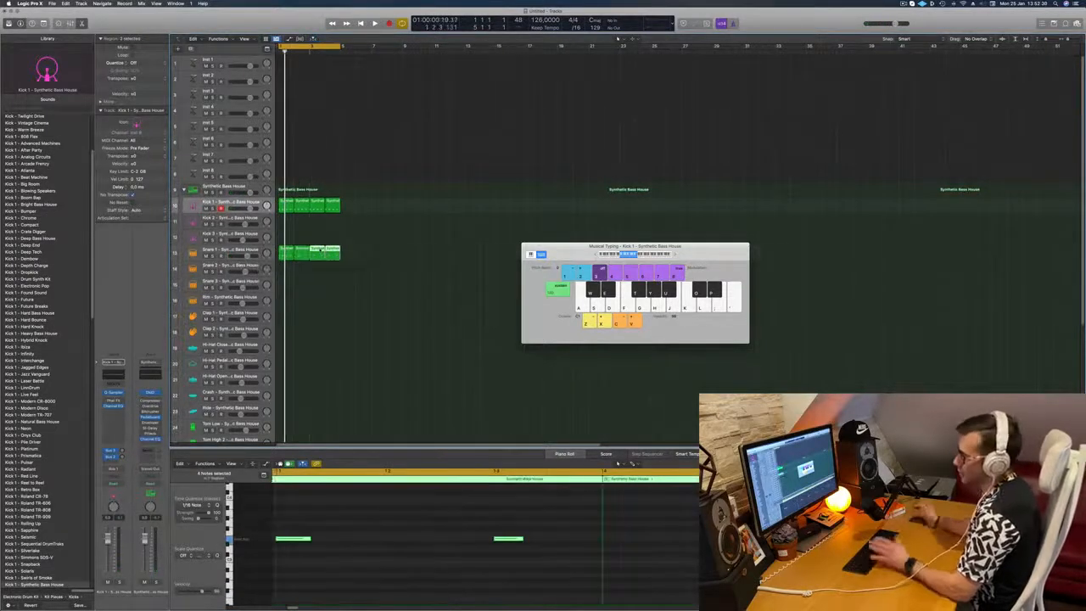
{"action": "key", "text": "space"}
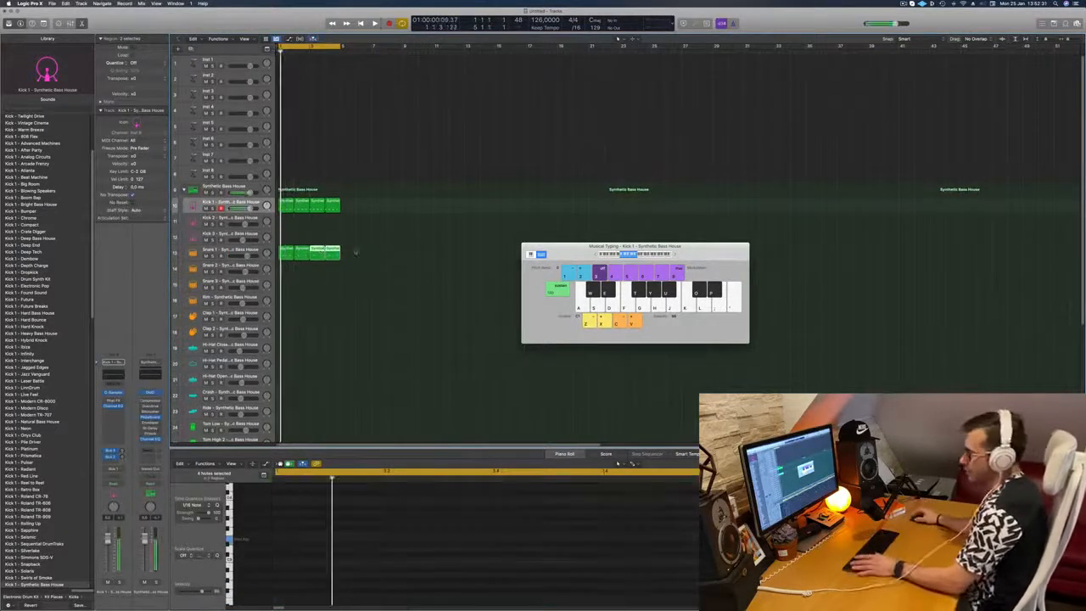
- Copy the bar 1 Kick 1 region onto the Hi-Hat Closed track of the Synthetic Bass House kit
{"action": "scroll", "coordinate": [363, 290], "scroll_direction": "down", "scroll_amount": 2}
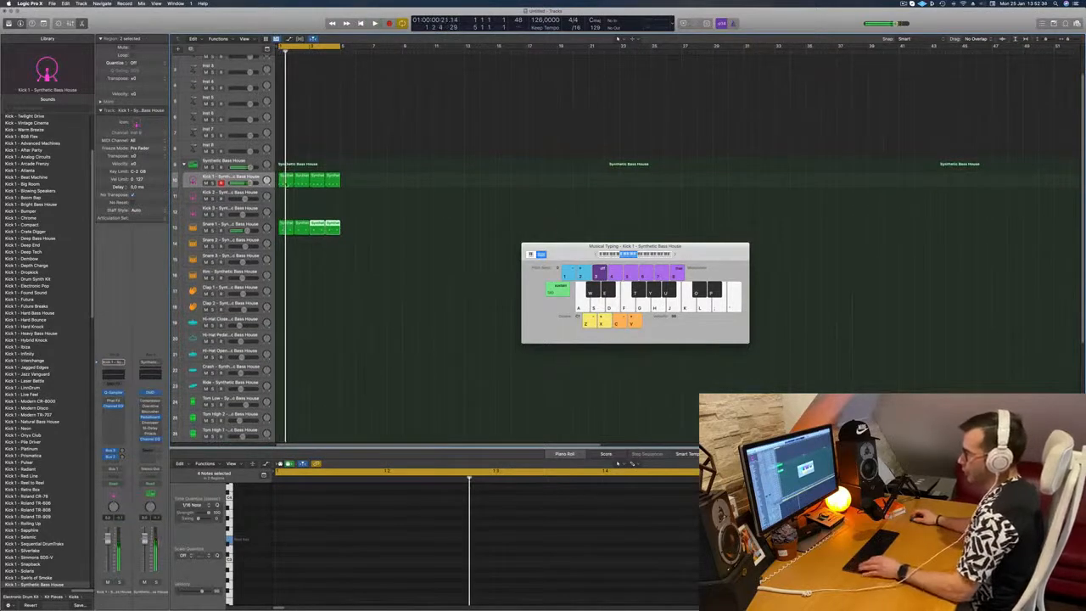
{"action": "left_click", "coordinate": [289, 180]}
{"action": "left_click_drag", "start_coordinate": [286, 180], "coordinate": [283, 323]}
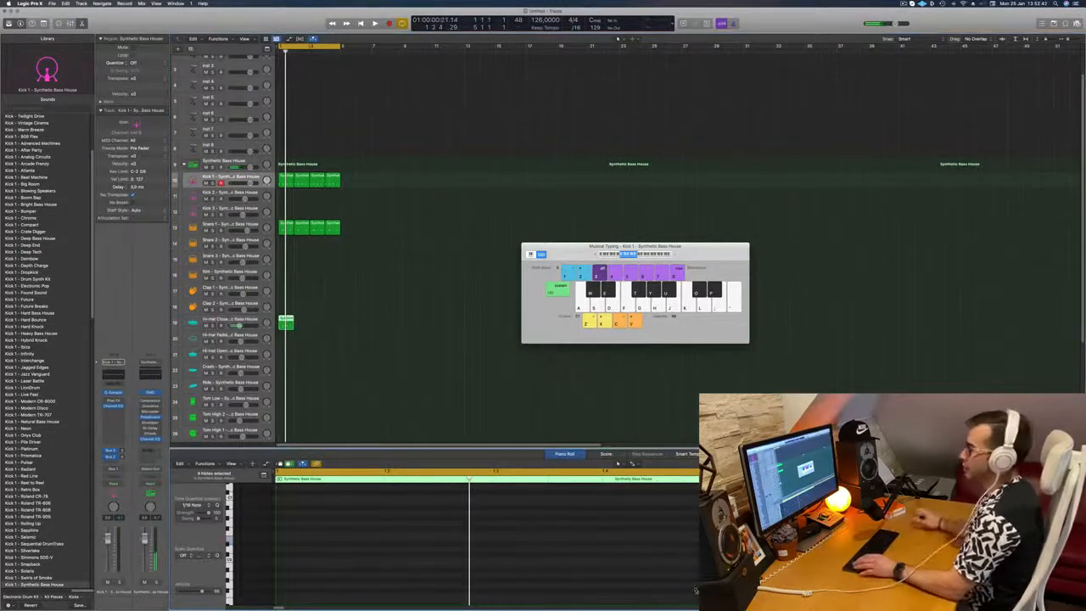
- Nudge the four closed hi-hat notes half a beat later onto the offbeats, and copy the region to fill bars 2 through 4
{"action": "scroll", "coordinate": [603, 556], "scroll_direction": "up", "scroll_amount": 6}
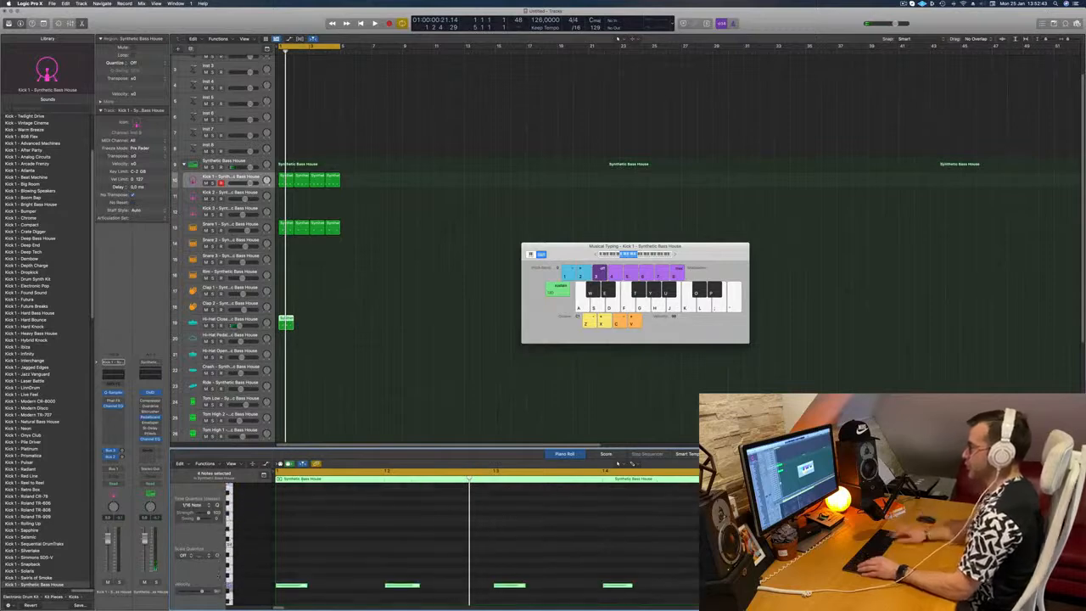
{"action": "key", "text": "alt+Right"}
{"action": "key", "text": "alt+Right"}
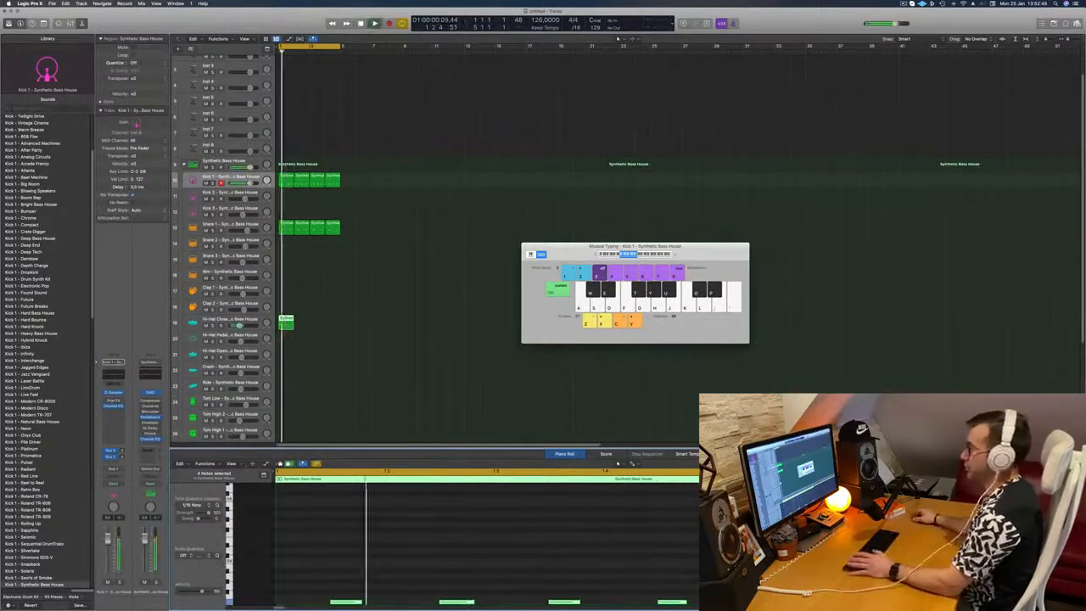
{"action": "left_click_drag", "start_coordinate": [287, 323], "coordinate": [323, 324]}
{"action": "key", "text": "space"}
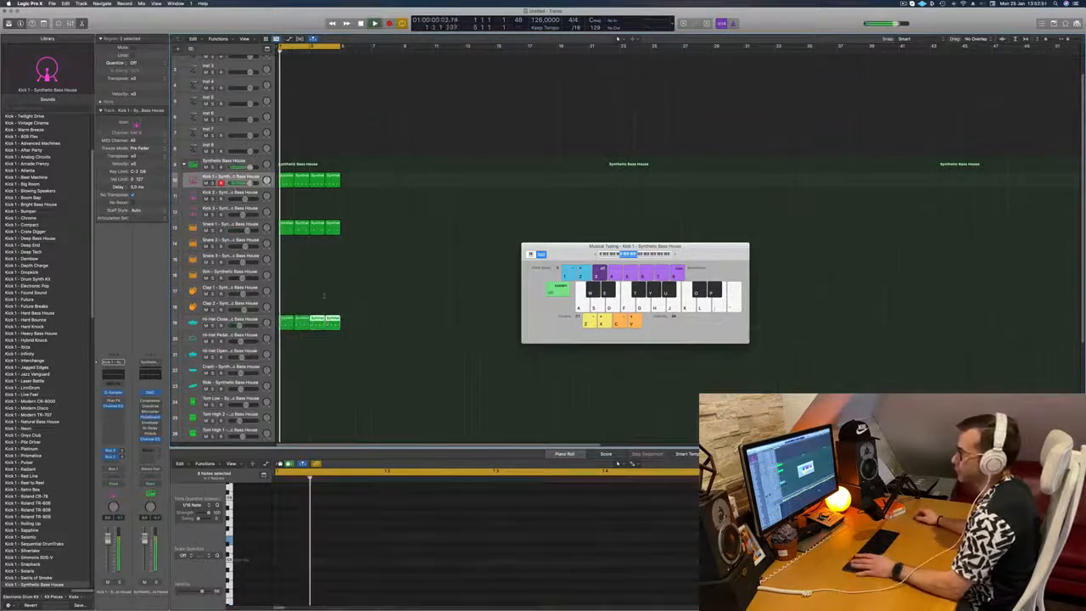
- Check the closed hi-hat track against the playing beat and lower the Snare 1 track's volume
{"action": "left_click", "coordinate": [247, 322]}
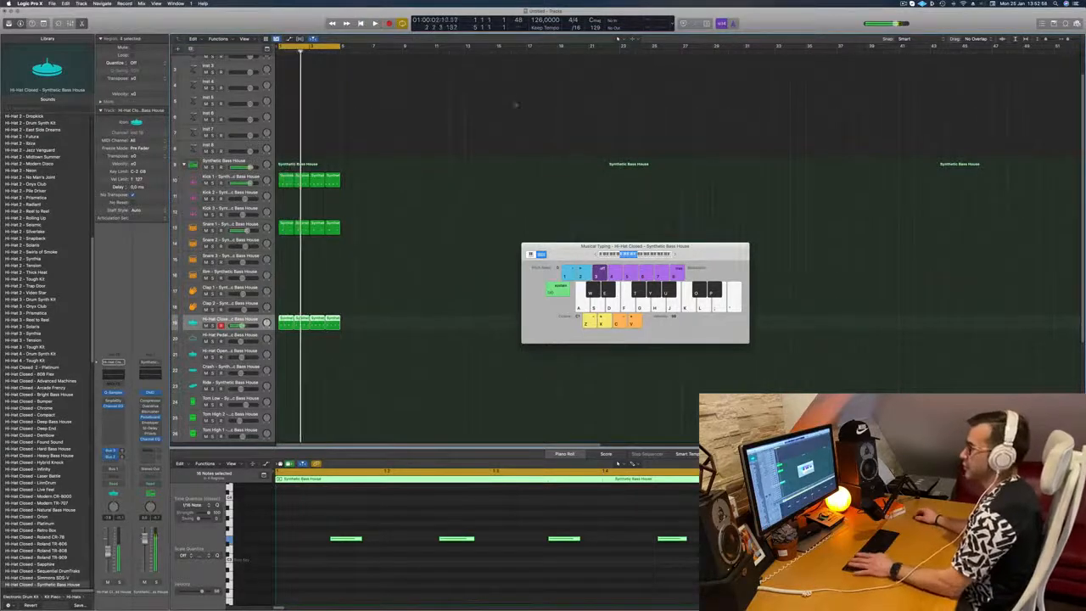
{"action": "key", "text": "space"}
{"action": "left_click", "coordinate": [247, 225]}
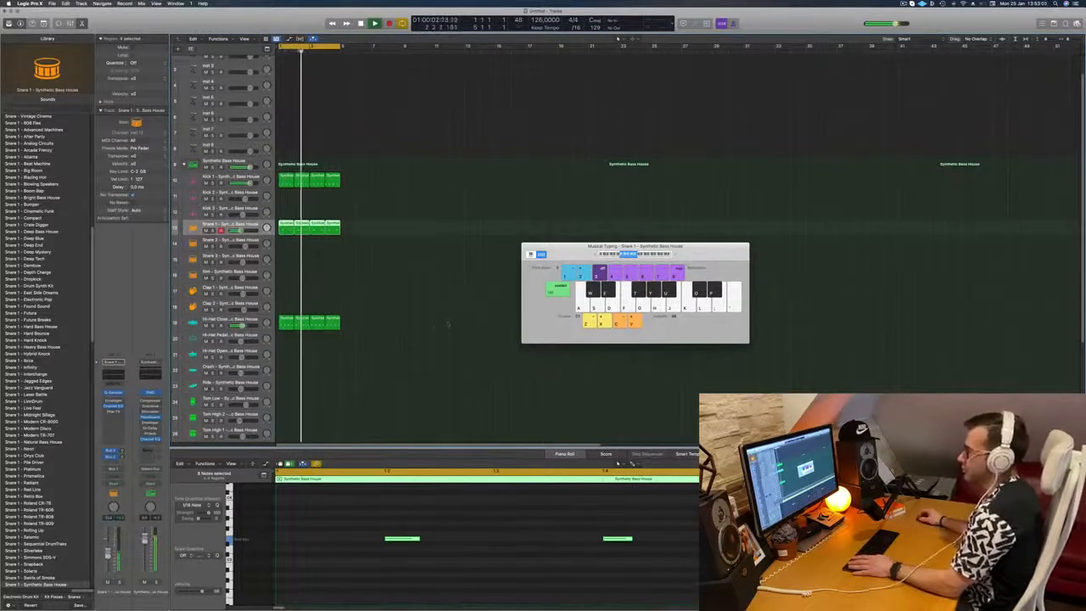
- Undo the latest closed hi-hat region edits and copy its first two regions to bars 3 and 4 again
{"action": "scroll", "coordinate": [448, 323], "scroll_direction": "down", "scroll_amount": 6}
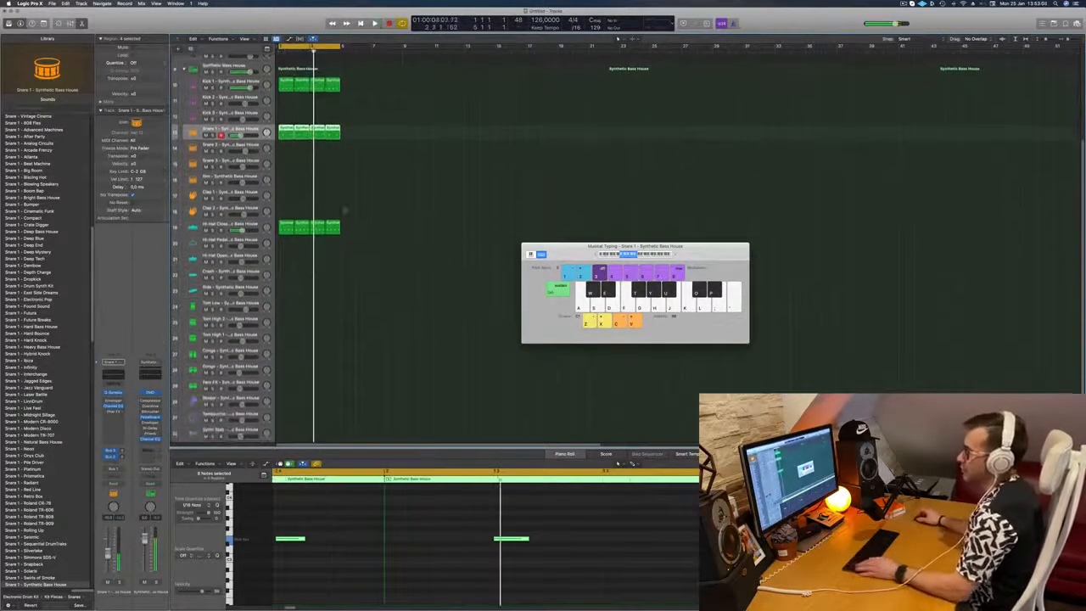
{"action": "left_click", "coordinate": [286, 225]}
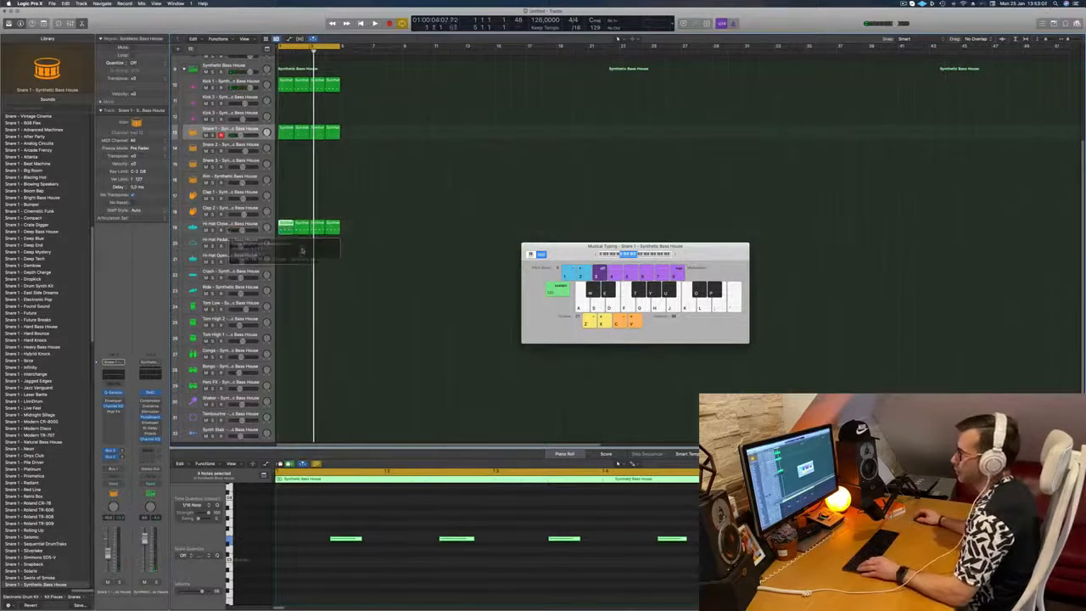
{"action": "key", "text": "super+z"}
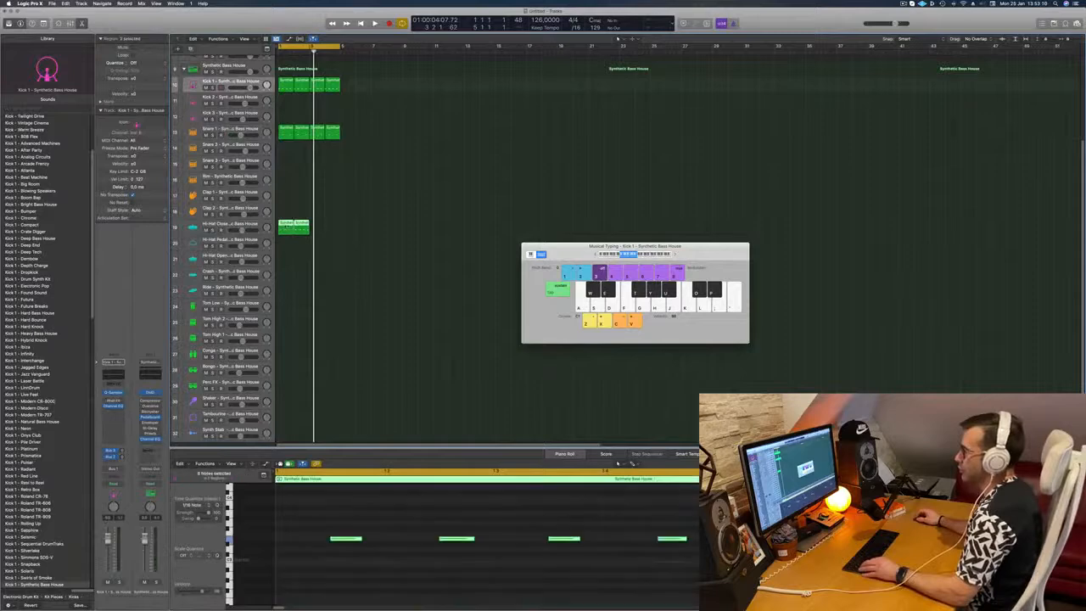
{"action": "left_click_drag", "start_coordinate": [287, 226], "coordinate": [318, 226]}
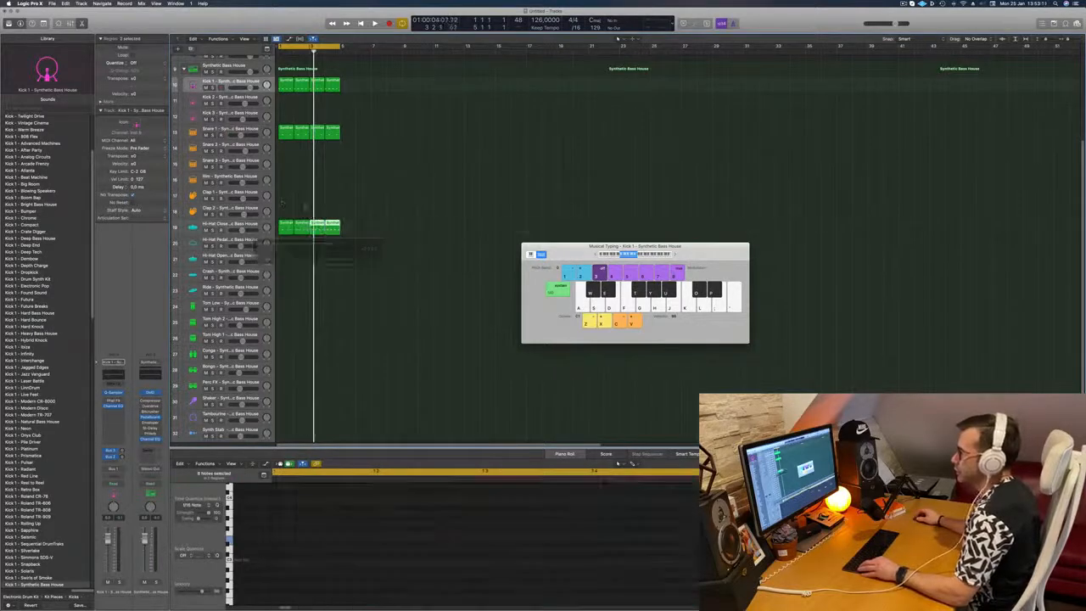
{"action": "key", "text": "space"}
- Copy the bar 1 Kick 1 region onto the Ride track of the Synthetic Bass House kit
{"action": "scroll", "coordinate": [290, 226], "scroll_direction": "down", "scroll_amount": 2}
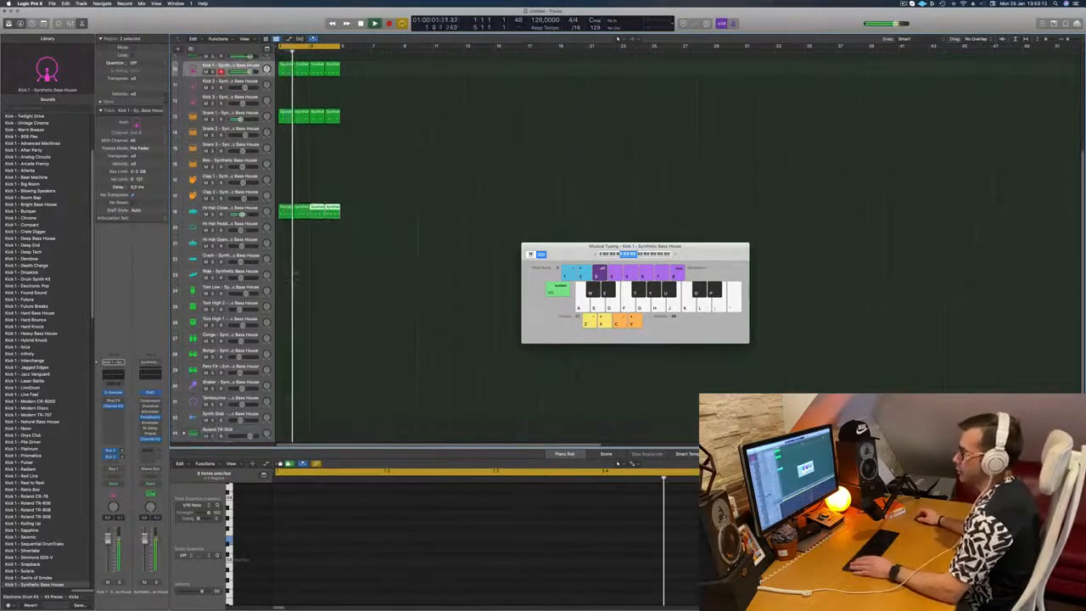
{"action": "scroll", "coordinate": [291, 226], "scroll_direction": "down", "scroll_amount": 2}
{"action": "left_click", "coordinate": [288, 180]}
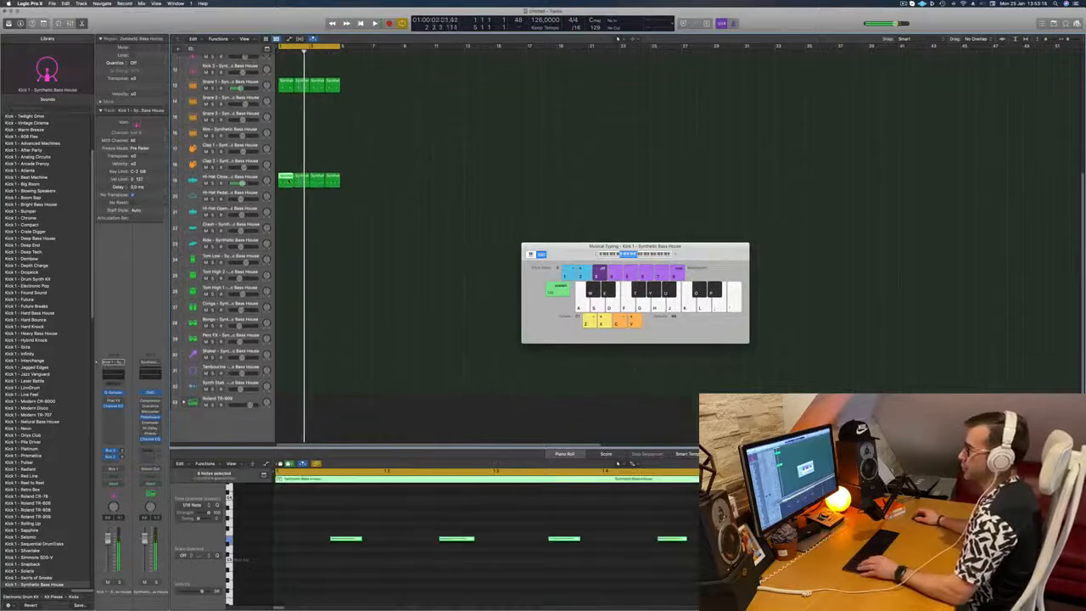
{"action": "scroll", "coordinate": [288, 85], "scroll_direction": "up", "scroll_amount": 3}
{"action": "left_click_drag", "start_coordinate": [287, 74], "coordinate": [290, 278]}
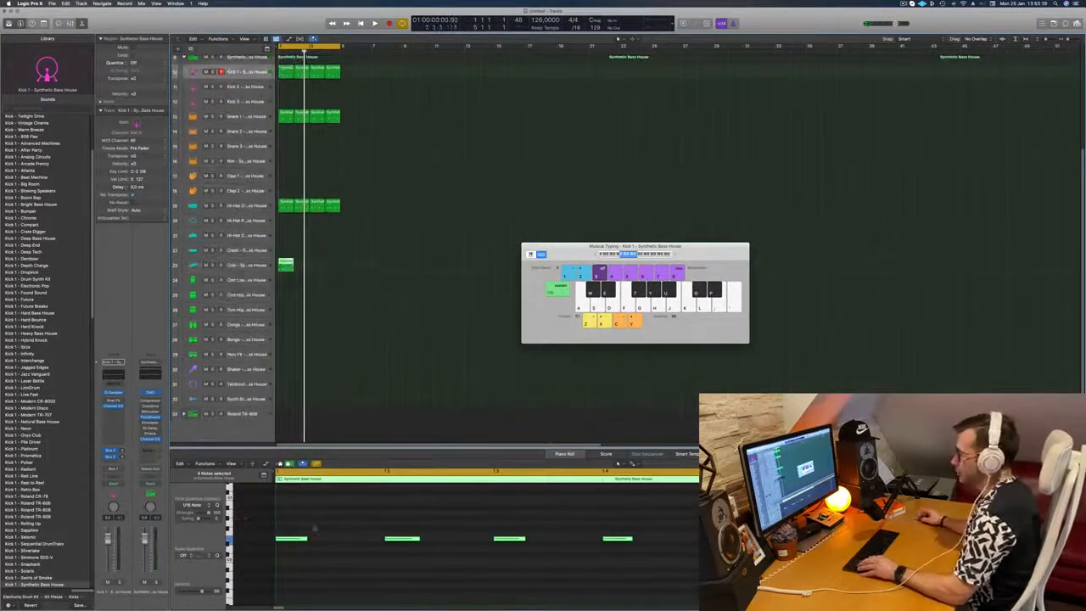
- Select the Ride track and audition its sound against the looping beat
{"action": "key", "text": "space"}
{"action": "left_click_drag", "start_coordinate": [292, 533], "coordinate": [678, 579]}
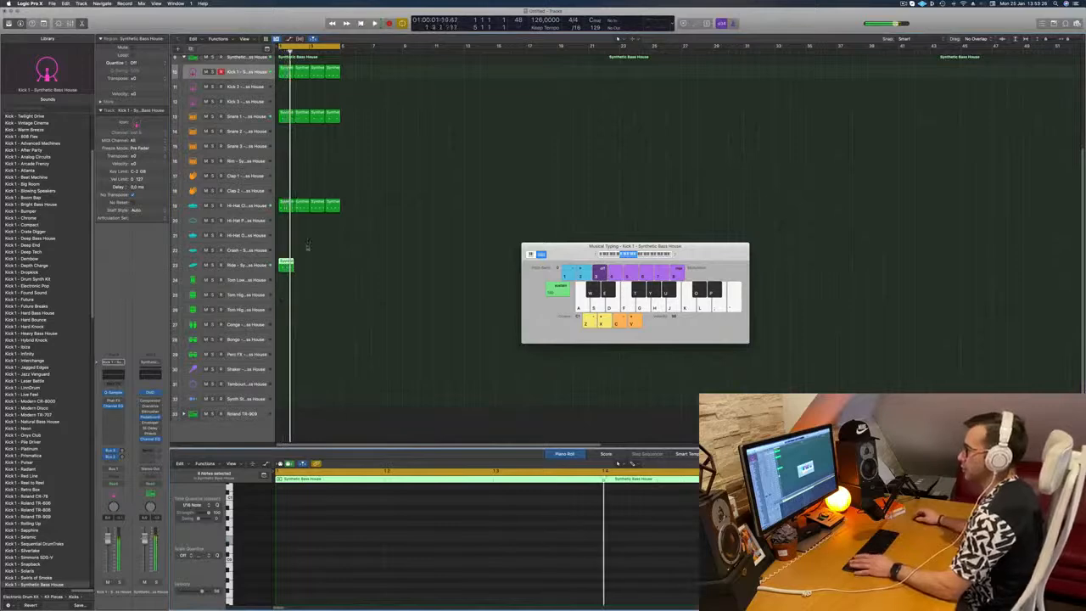
{"action": "left_click", "coordinate": [290, 263]}
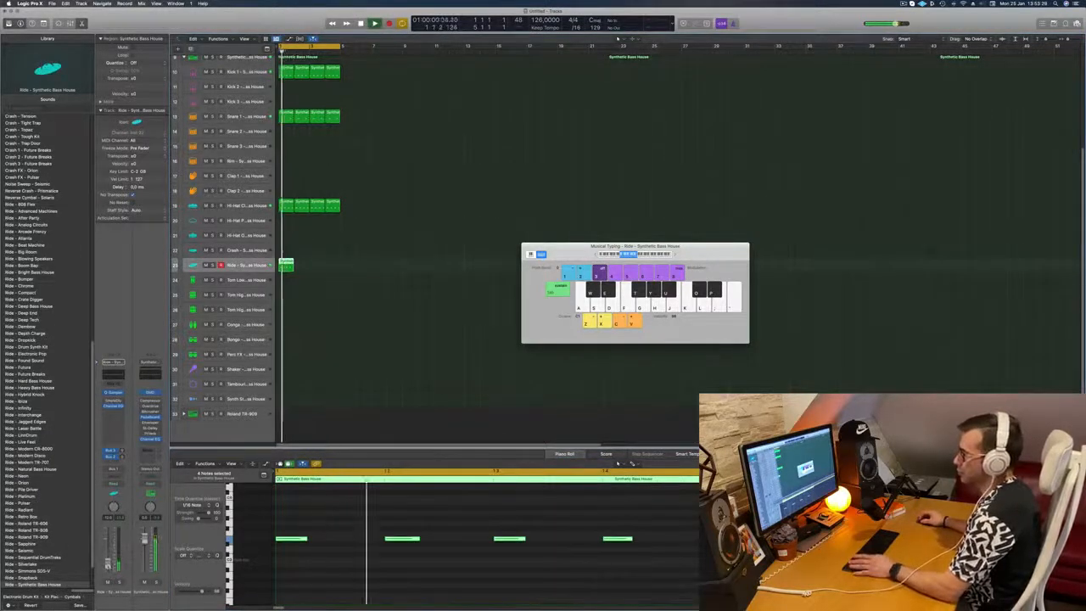
{"action": "left_click", "coordinate": [356, 553]}
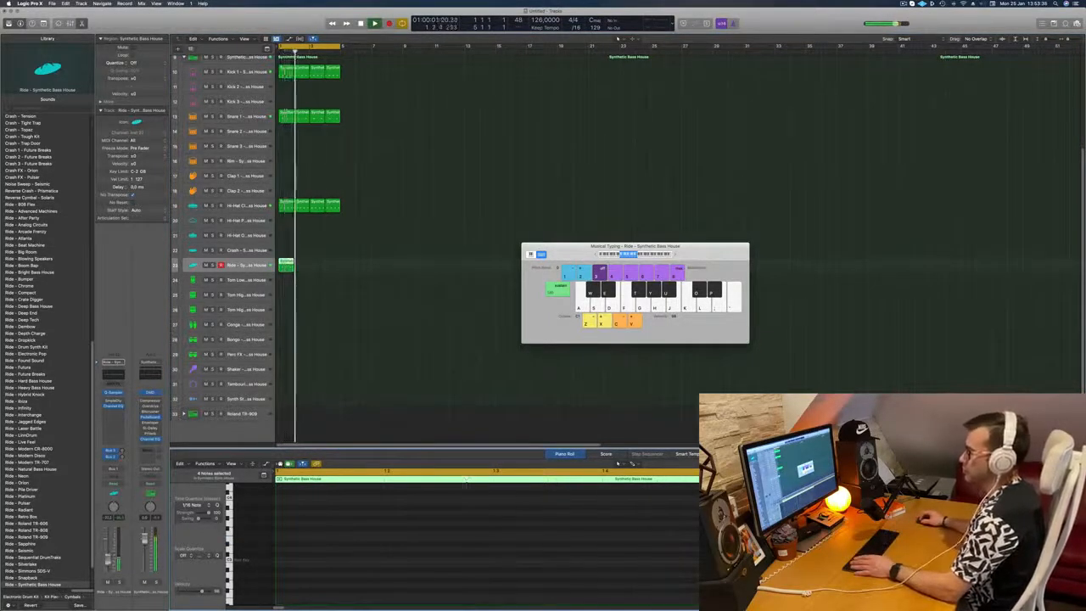
{"action": "key", "text": "a"}
{"action": "key", "text": "a"}
{"action": "key", "text": "a"}
{"action": "key", "text": "a"}
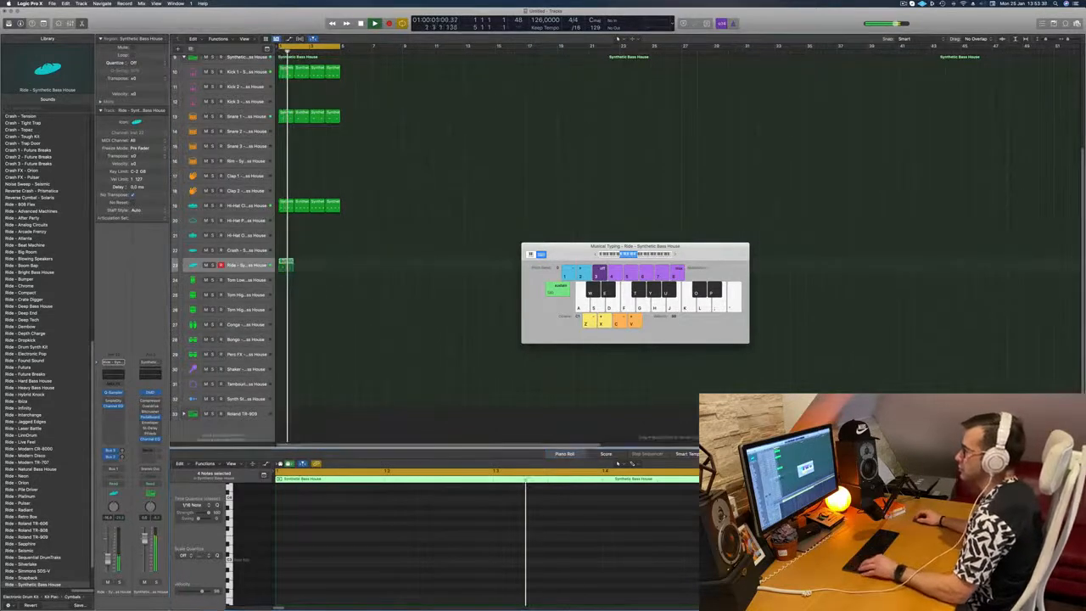
- Copy the bar 1 Ride region to fill bars 2 through 4
{"action": "left_click_drag", "start_coordinate": [292, 264], "coordinate": [316, 270]}
{"action": "scroll", "coordinate": [314, 300], "scroll_direction": "down", "scroll_amount": 2}
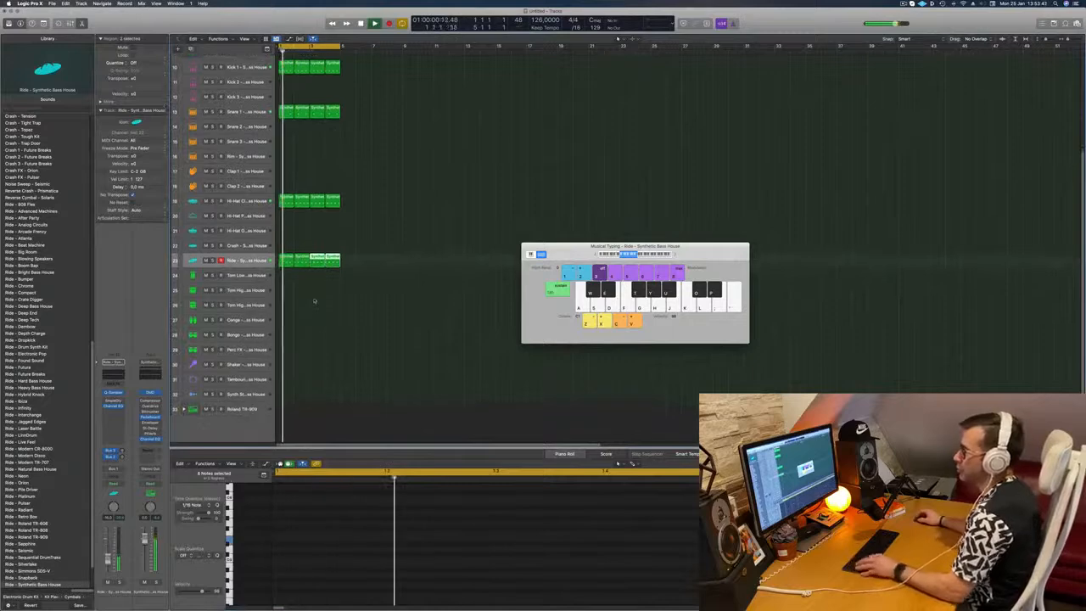
{"action": "scroll", "coordinate": [363, 298], "scroll_direction": "down", "scroll_amount": 2}
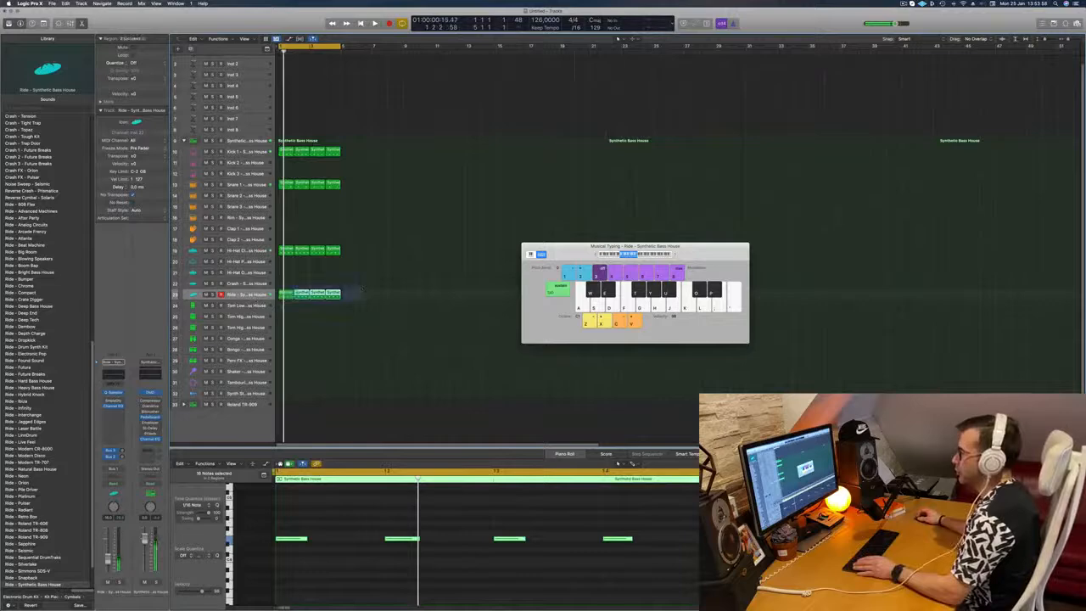
- Duplicate the notes in all four Ride regions half a beat later for an eighth-note pattern, and play from the start
{"action": "left_click", "coordinate": [314, 548]}
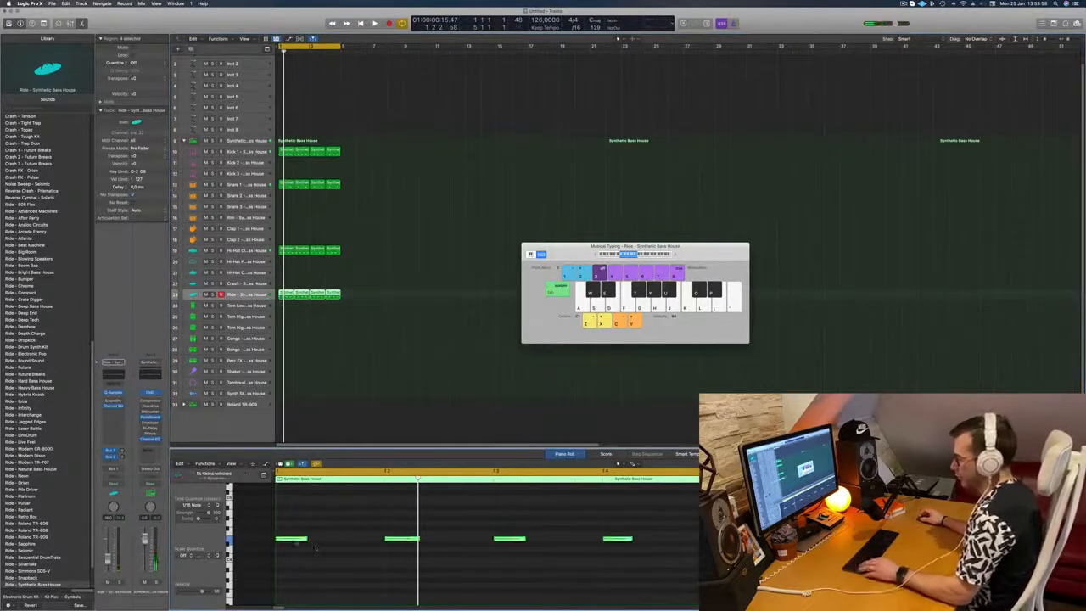
{"action": "left_click_drag", "start_coordinate": [297, 541], "coordinate": [351, 541]}
{"action": "key", "text": "space"}
{"action": "key", "text": "Return"}
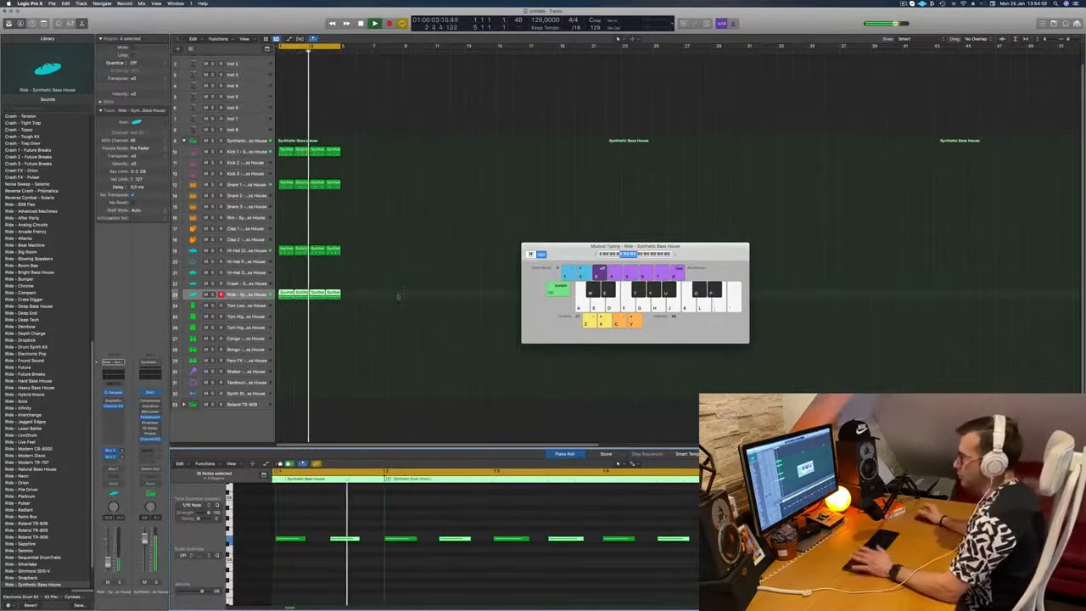
{"action": "key", "text": "Return"}
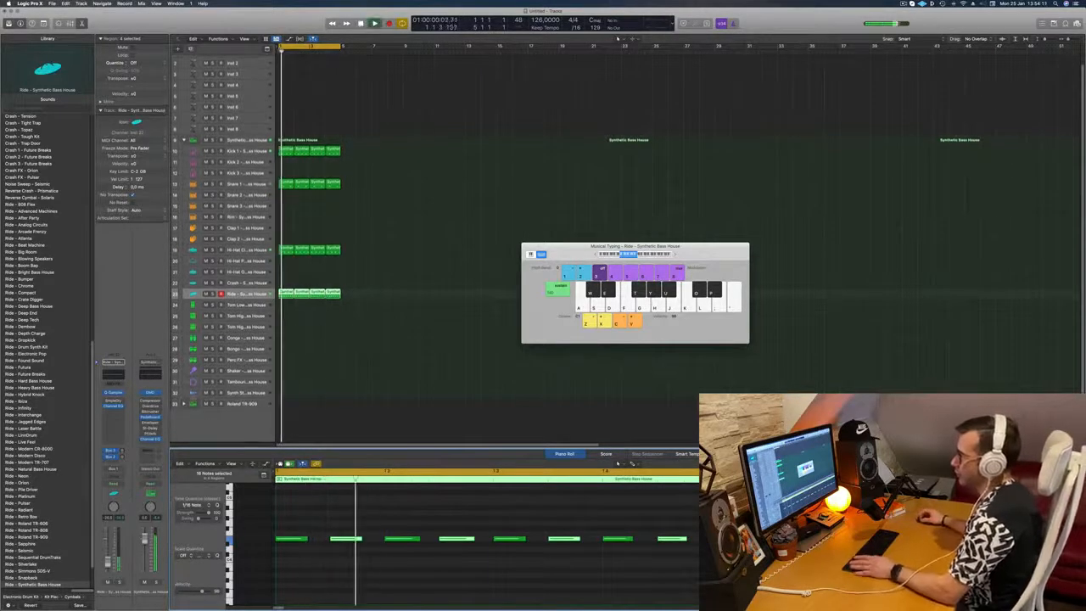
- Expand the Roland TR-909 kit and copy the bar 1 closed hi-hat region onto its Rim track
{"action": "scroll", "coordinate": [367, 357], "scroll_direction": "down", "scroll_amount": 5}
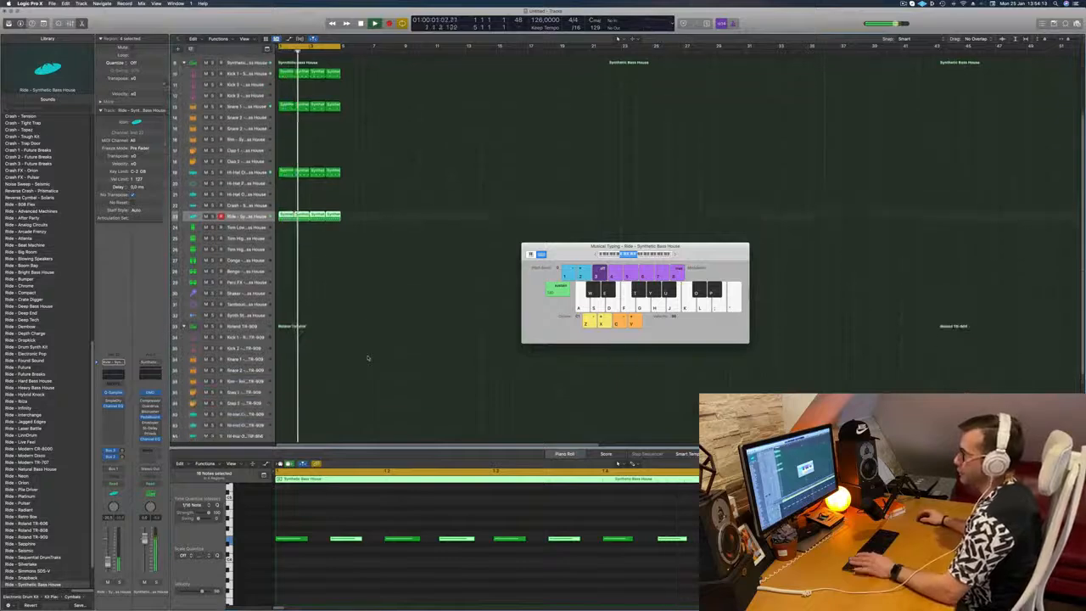
{"action": "scroll", "coordinate": [368, 357], "scroll_direction": "down", "scroll_amount": 3}
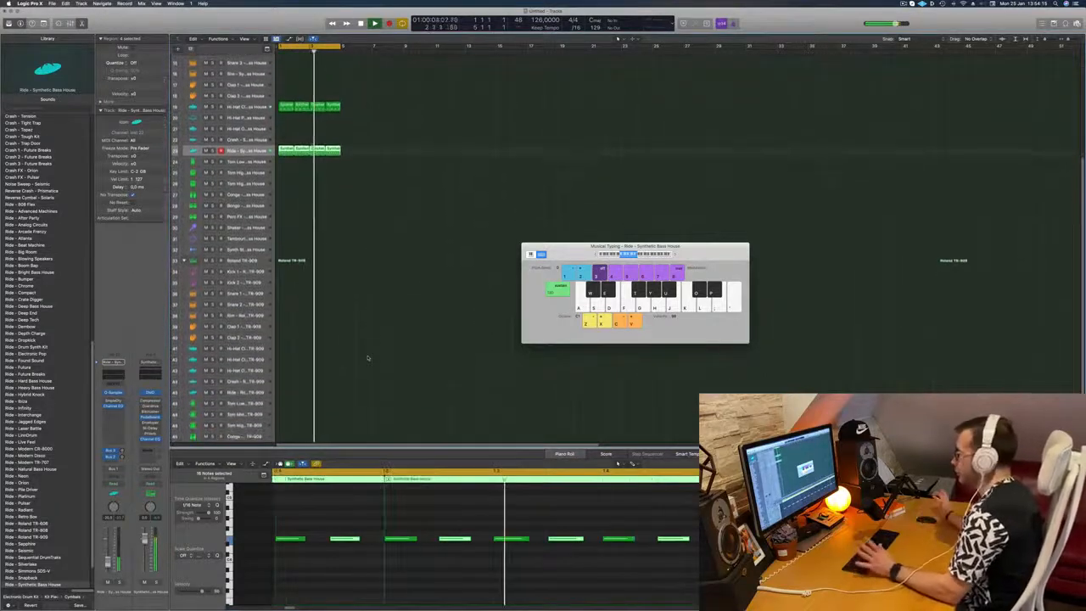
{"action": "scroll", "coordinate": [367, 358], "scroll_direction": "down", "scroll_amount": 2}
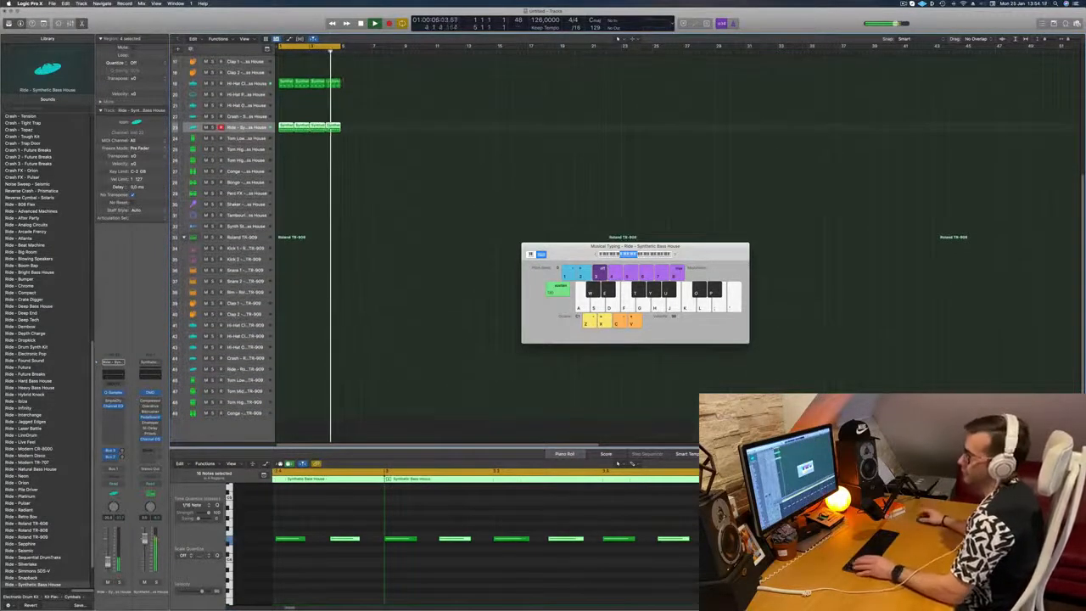
{"action": "scroll", "coordinate": [397, 273], "scroll_direction": "up", "scroll_amount": 3}
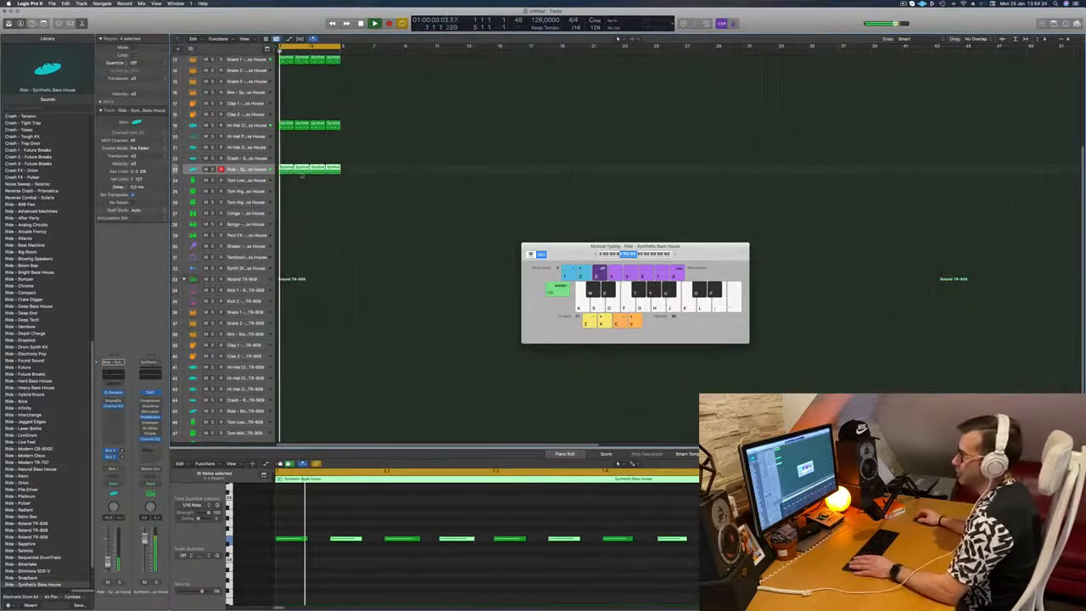
{"action": "left_click_drag", "start_coordinate": [286, 278], "coordinate": [288, 341]}
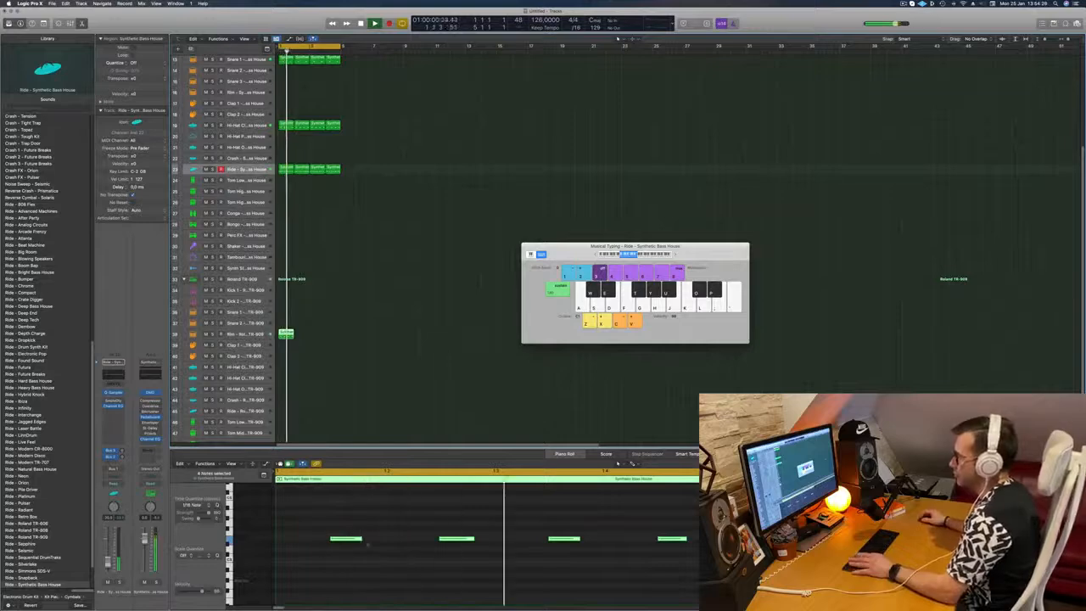
- Delete the first three notes of the TR-909 Rim region and copy the remaining note to a sixteenth before beat 2
{"action": "left_click_drag", "start_coordinate": [326, 520], "coordinate": [575, 553]}
{"action": "key", "text": "Delete"}
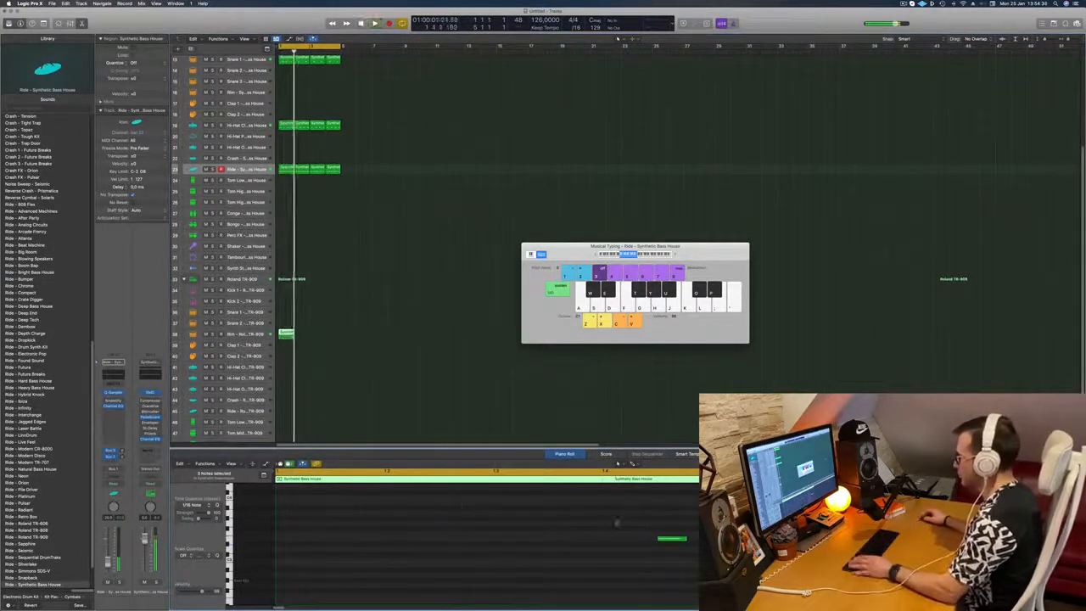
{"action": "left_click_drag", "start_coordinate": [675, 538], "coordinate": [377, 541]}
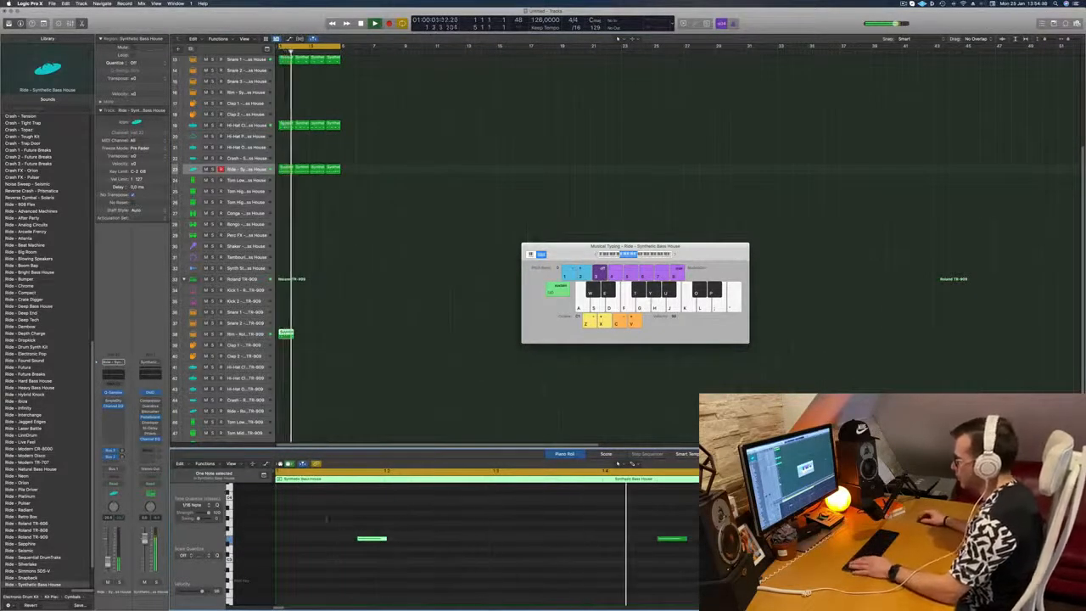
- Copy the bar 1 TR-909 Rim region to fill bars 2 through 4 while the beat plays
{"action": "left_click_drag", "start_coordinate": [293, 333], "coordinate": [324, 337]}
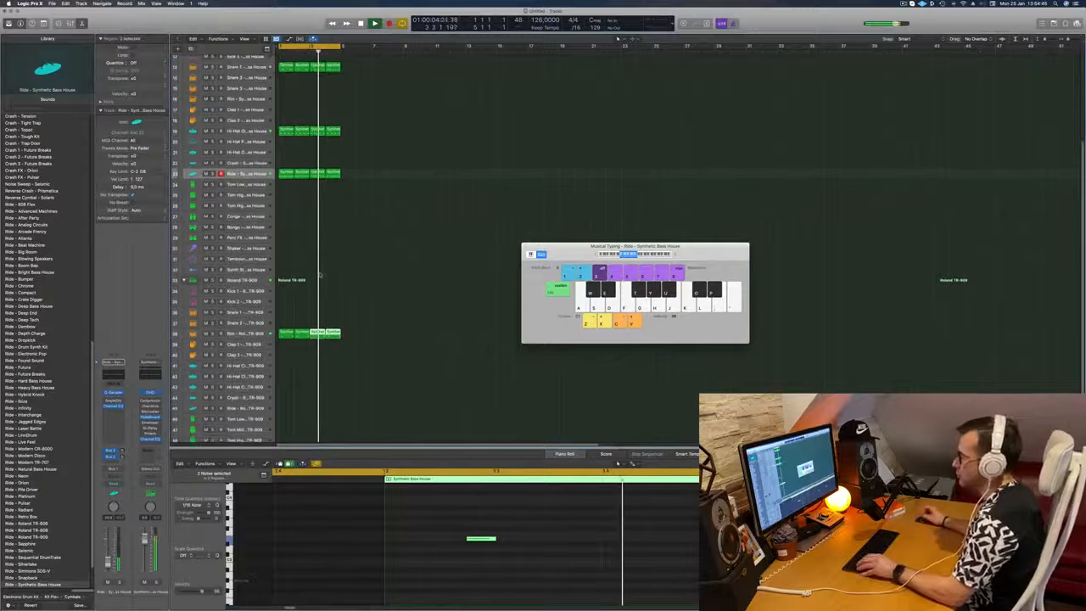
{"action": "scroll", "coordinate": [339, 221], "scroll_direction": "up", "scroll_amount": 5}
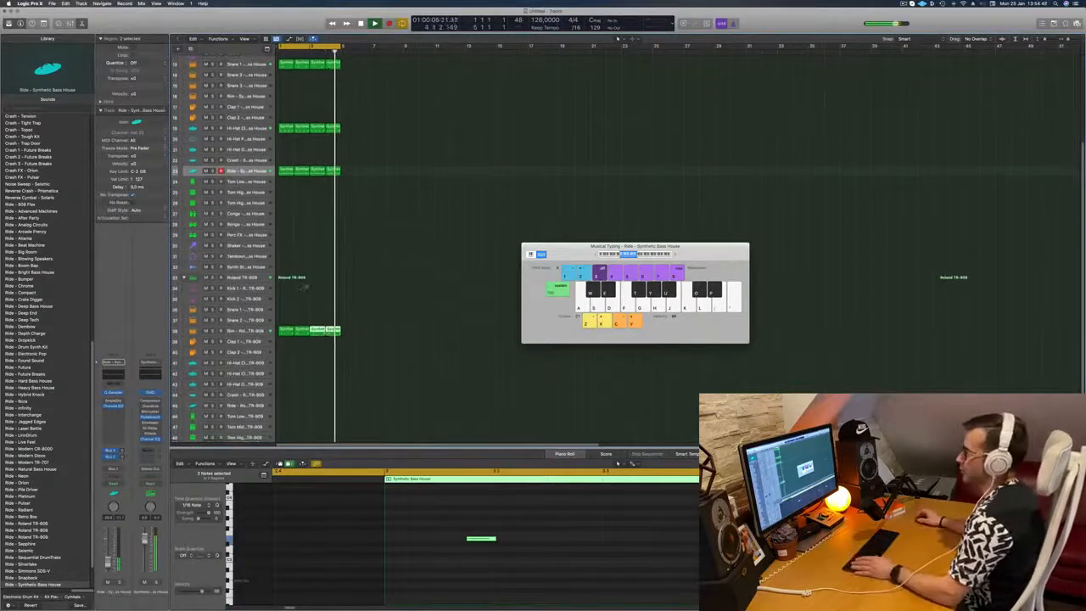
{"action": "scroll", "coordinate": [348, 215], "scroll_direction": "up", "scroll_amount": 5}
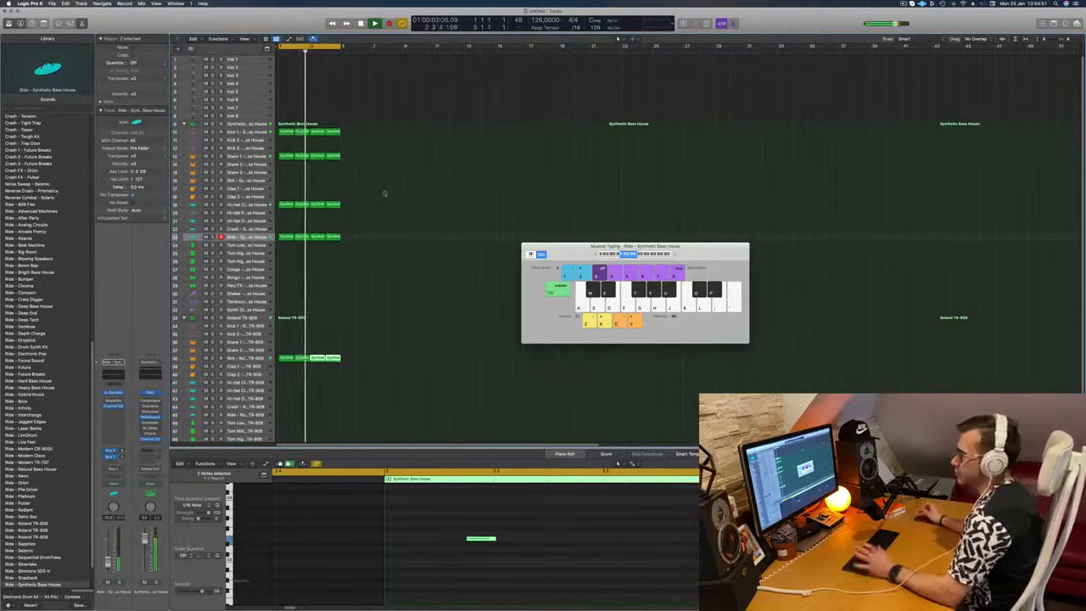
- Copy a four-note bar 1 region onto the Clap 1 track, delete every note except the one on beat 3, and play
{"action": "left_click_drag", "start_coordinate": [297, 236], "coordinate": [287, 188]}
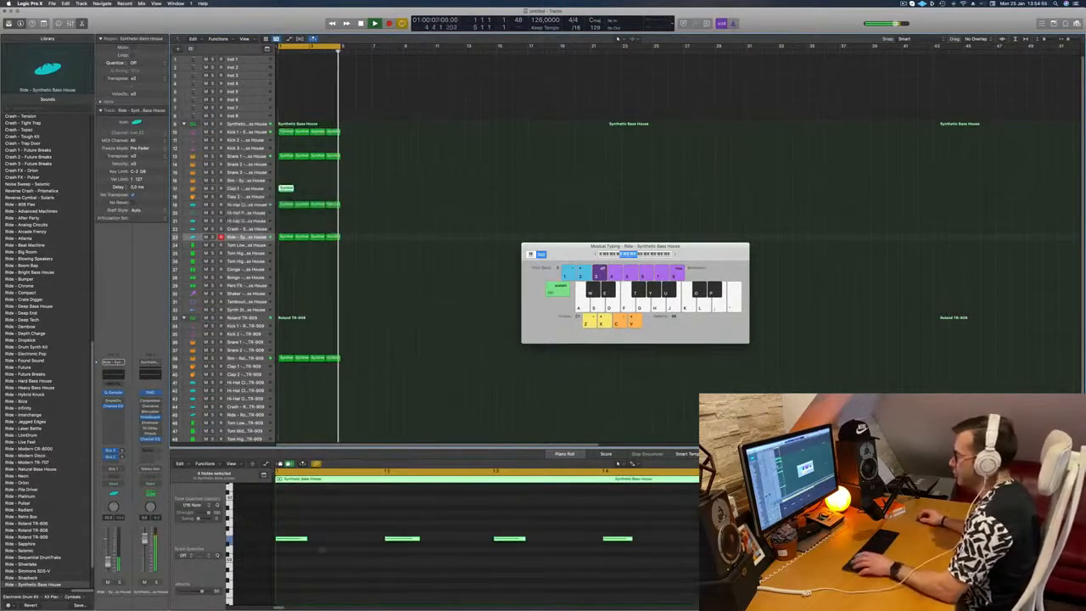
{"action": "left_click_drag", "start_coordinate": [299, 513], "coordinate": [448, 560]}
{"action": "key", "text": "Delete"}
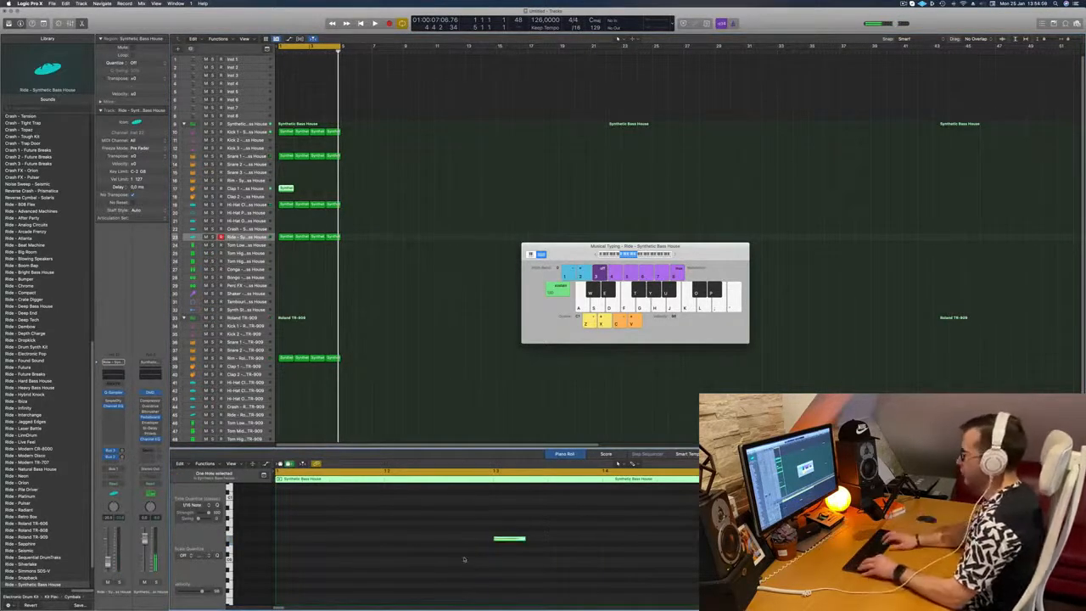
{"action": "key", "text": "space"}
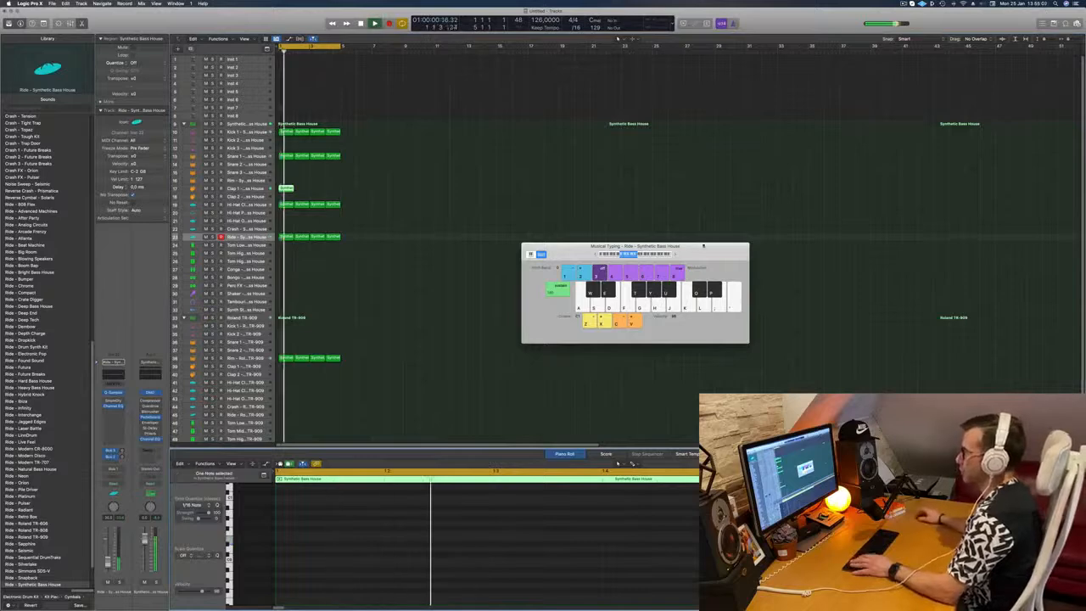
- Copy the bar 1 Clap 1 region to fill bars 2 through 4, and select the Clap 1 track during playback
{"action": "left_click_drag", "start_coordinate": [286, 188], "coordinate": [316, 195]}
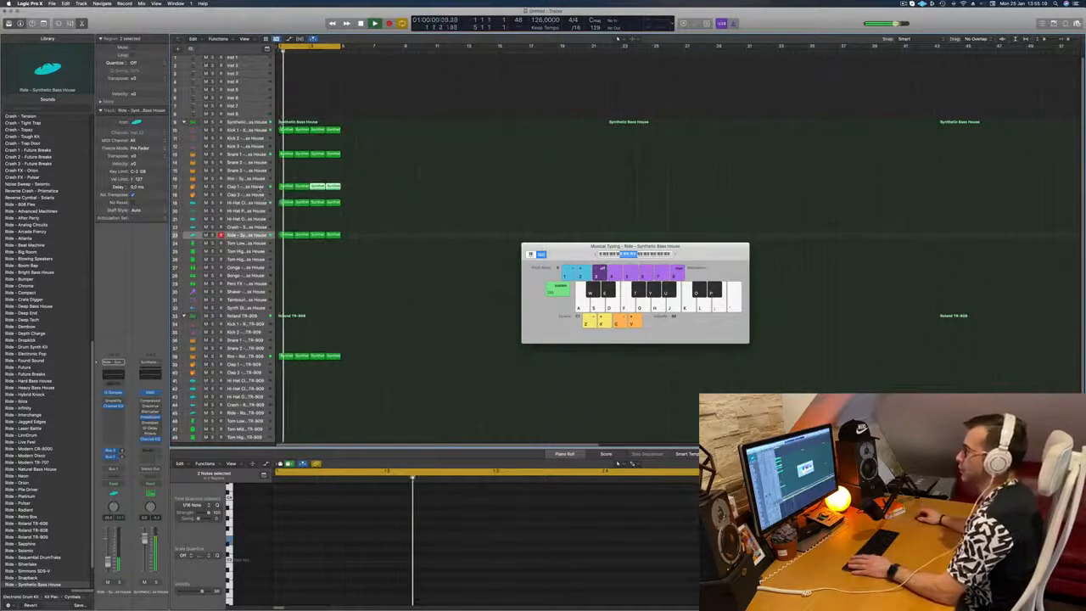
{"action": "left_click", "coordinate": [243, 187]}
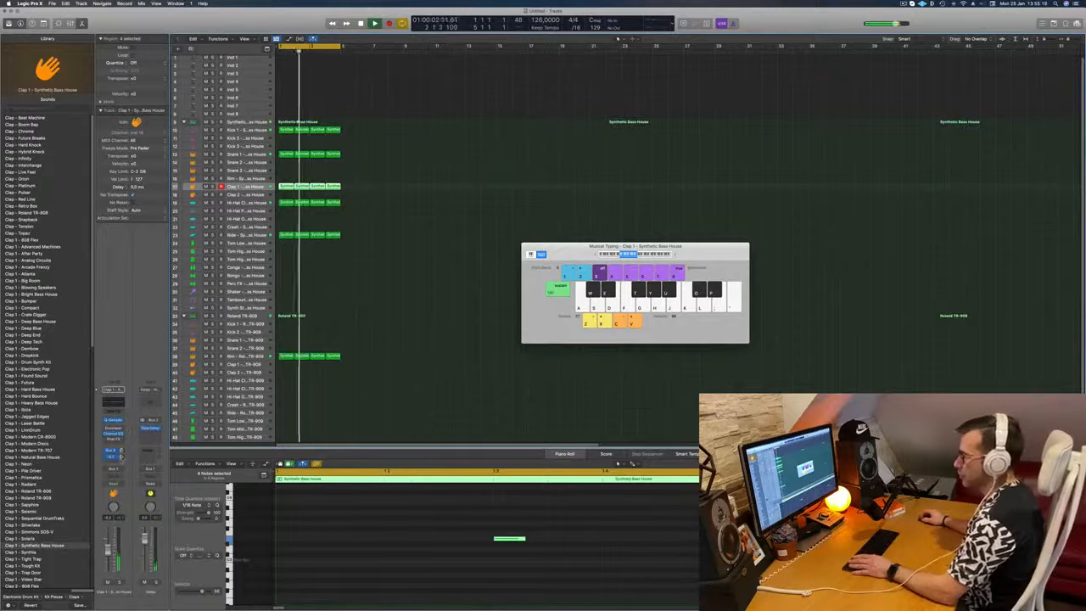
{"action": "left_click", "coordinate": [362, 252]}
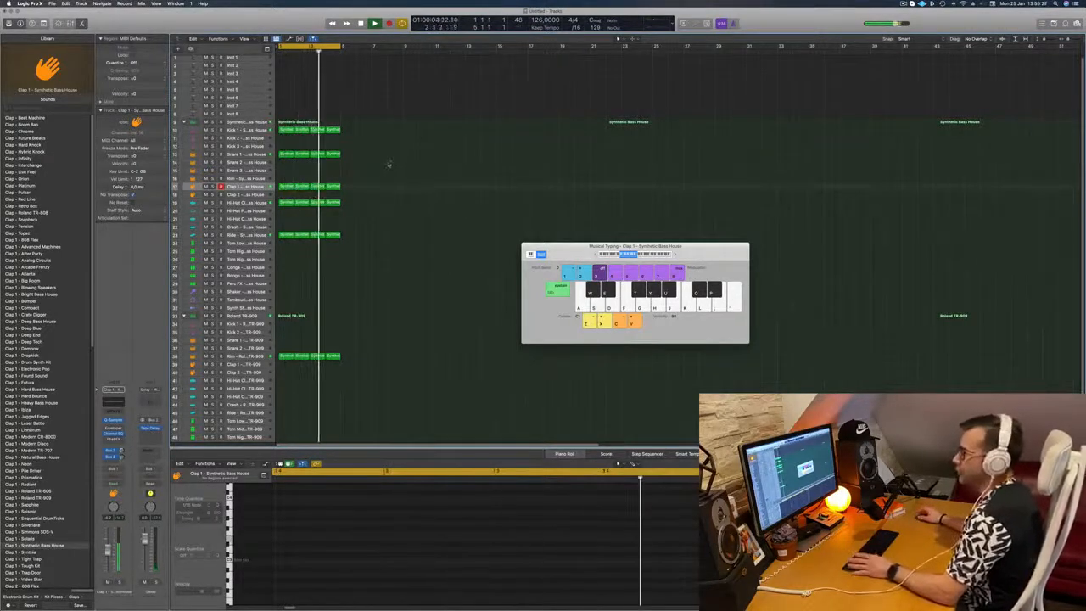
- Copy the bar 1 Ride region onto Tom High 1 and delete its first notes and other extras, leaving beats 3, 4 and the offbeat after 4
{"action": "scroll", "coordinate": [387, 165], "scroll_direction": "down", "scroll_amount": 1}
{"action": "scroll", "coordinate": [390, 164], "scroll_direction": "down", "scroll_amount": 1}
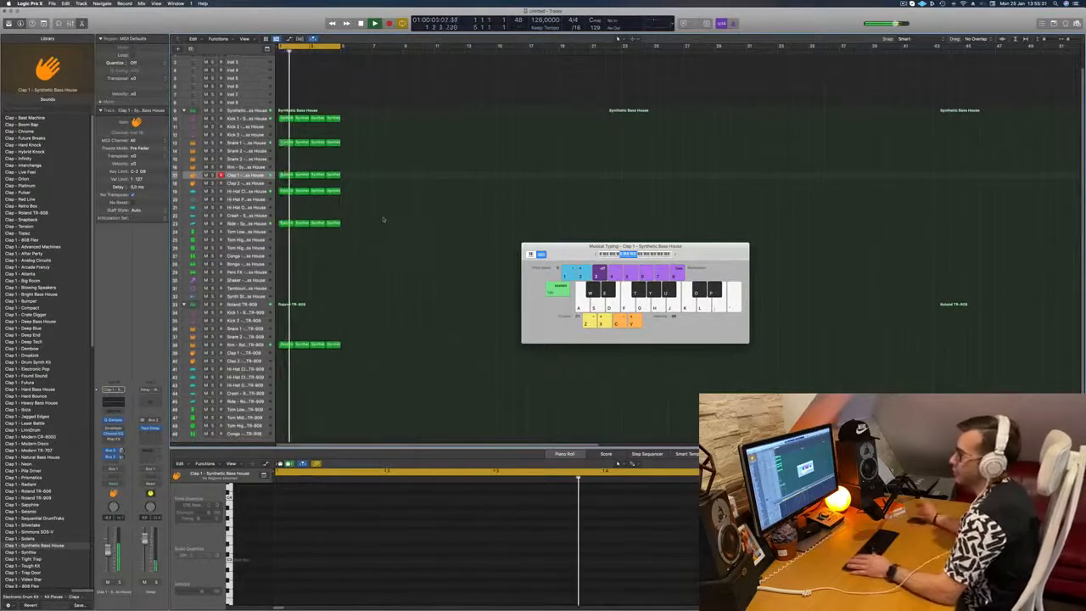
{"action": "left_click", "coordinate": [286, 223]}
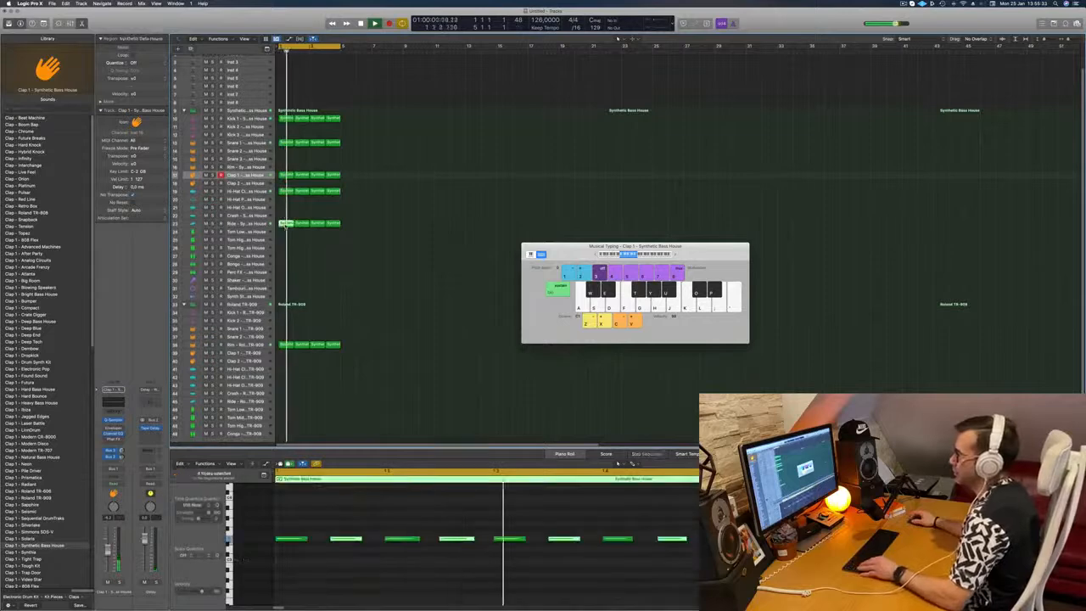
{"action": "left_click_drag", "start_coordinate": [286, 223], "coordinate": [286, 252]}
{"action": "left_click_drag", "start_coordinate": [293, 523], "coordinate": [474, 555]}
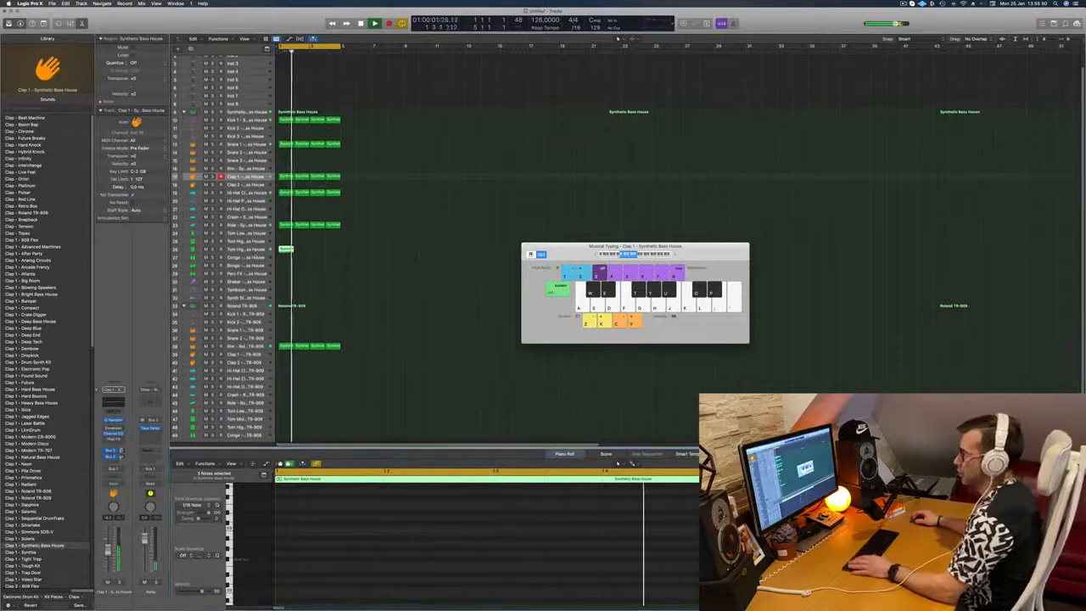
- Fill Tom High 1 through bar 4 and build a four-bar variation on the Tom High track above with hits at beats 1, 2 and the following offbeat
{"action": "left_click", "coordinate": [255, 250]}
{"action": "key", "text": "space"}
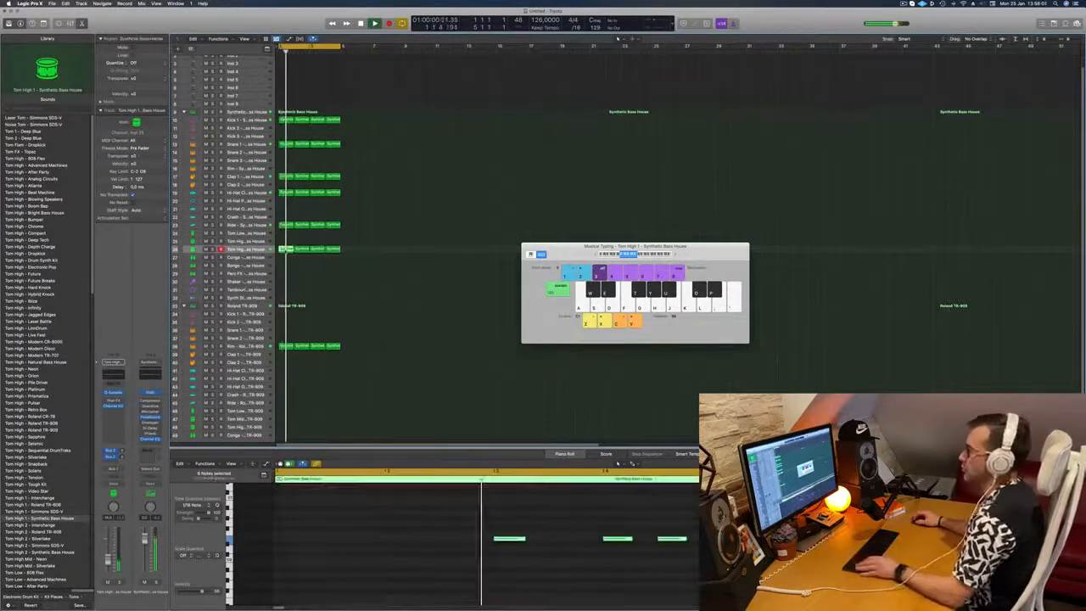
{"action": "left_click_drag", "start_coordinate": [286, 250], "coordinate": [286, 243]}
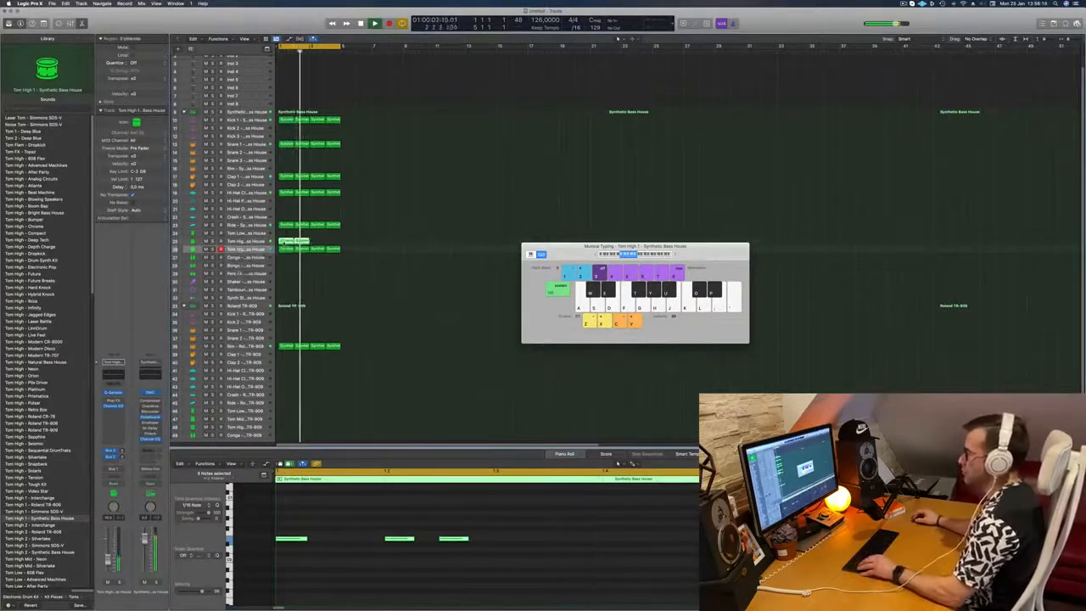
{"action": "left_click_drag", "start_coordinate": [332, 260], "coordinate": [332, 261]}
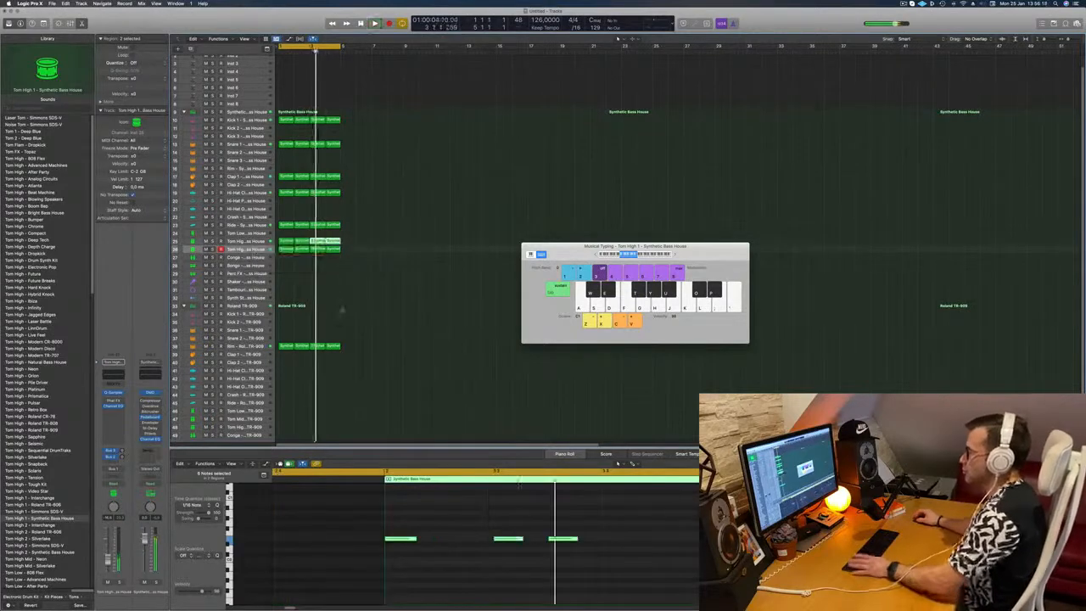
- Copy the bar 1 region of the upper Tom High track onto the Inst 1 track at bar 1
{"action": "scroll", "coordinate": [247, 170], "scroll_direction": "up", "scroll_amount": 2}
{"action": "left_click", "coordinate": [257, 60]}
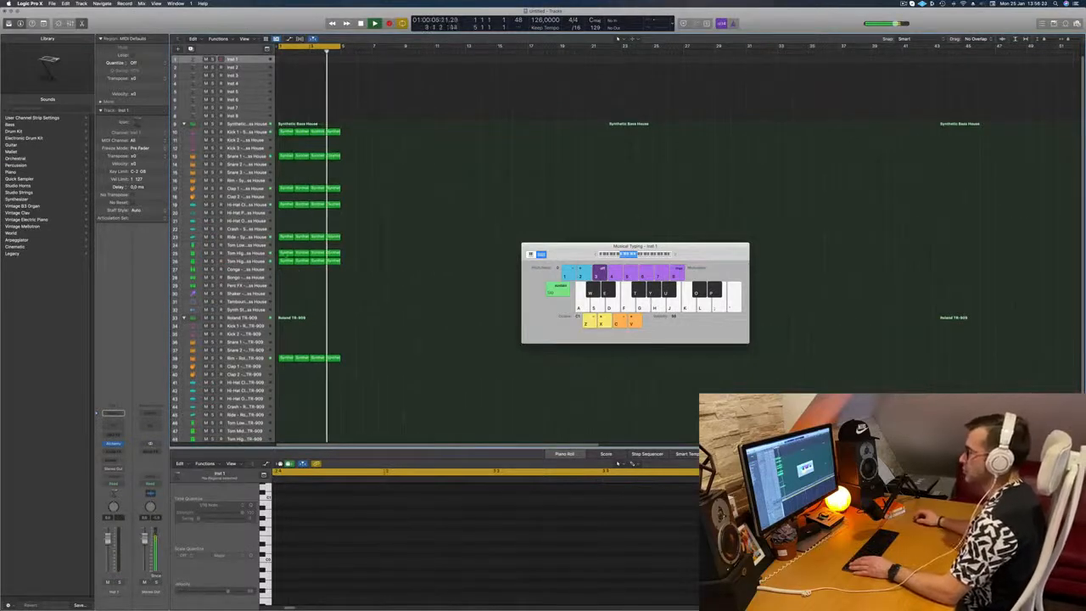
{"action": "left_click", "coordinate": [287, 254]}
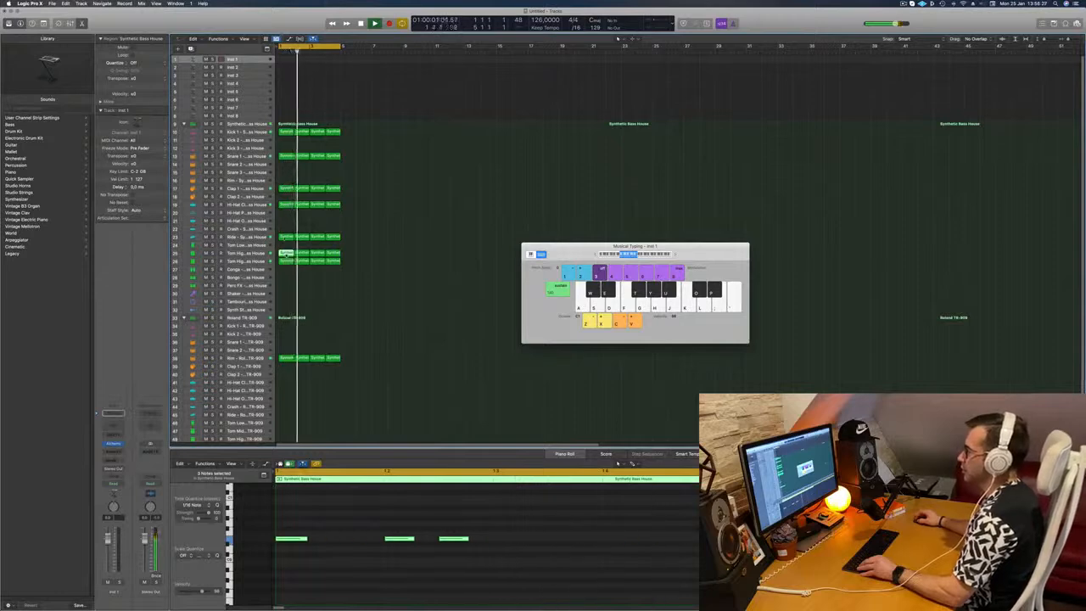
{"action": "left_click_drag", "start_coordinate": [283, 52], "coordinate": [284, 60]}
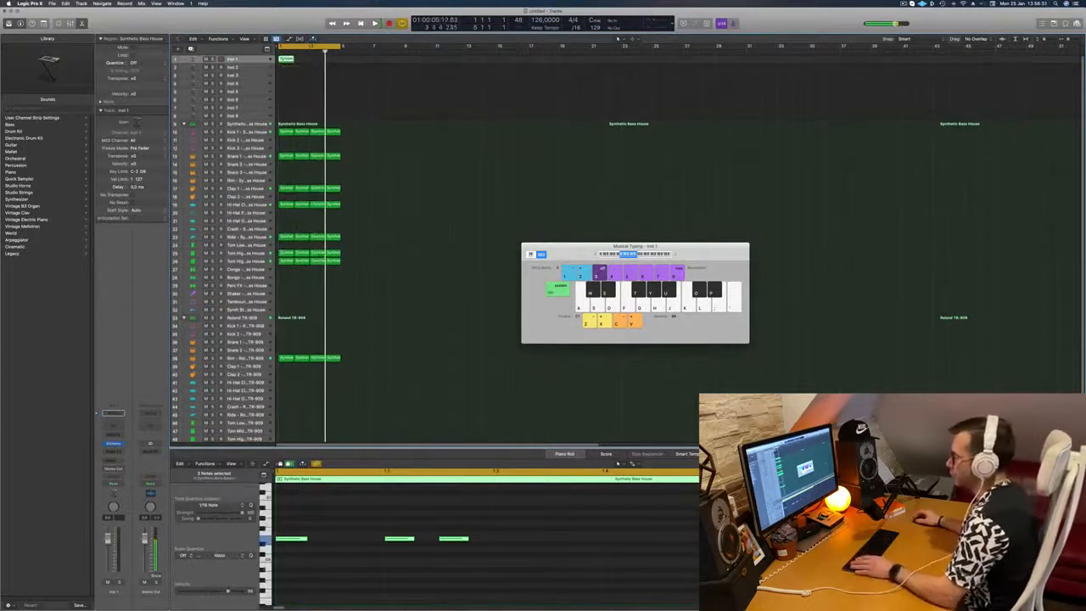
{"action": "key", "text": "space"}
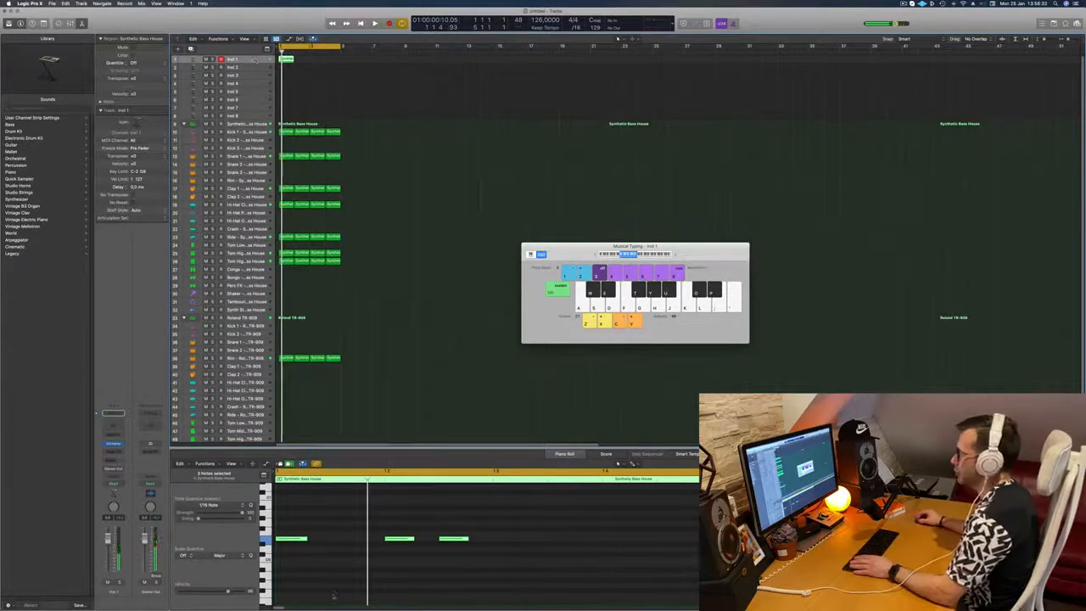
- Duplicate each of the three notes in the Inst 1 region a sixteenth later
{"action": "mouse_move", "coordinate": [321, 523]}
{"action": "left_mouse_down"}
{"action": "mouse_move", "coordinate": [277, 564]}
{"action": "mouse_move", "coordinate": [292, 543]}
{"action": "mouse_move", "coordinate": [319, 544]}
{"action": "left_mouse_up"}
{"action": "left_click_drag", "start_coordinate": [396, 526], "coordinate": [461, 539]}
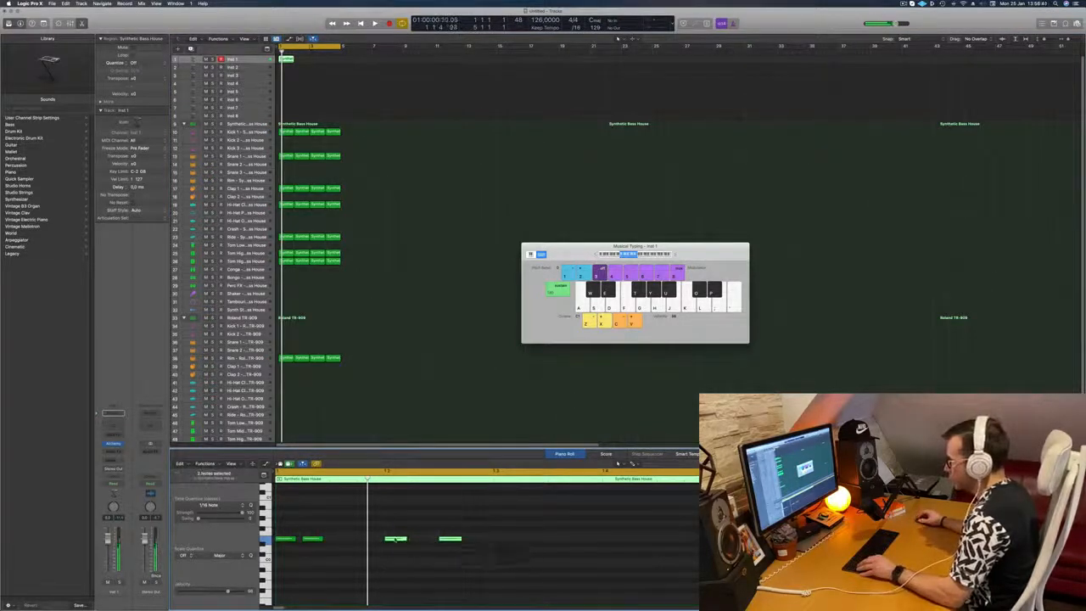
{"action": "left_click_drag", "start_coordinate": [395, 540], "coordinate": [423, 541]}
{"action": "key", "text": "space"}
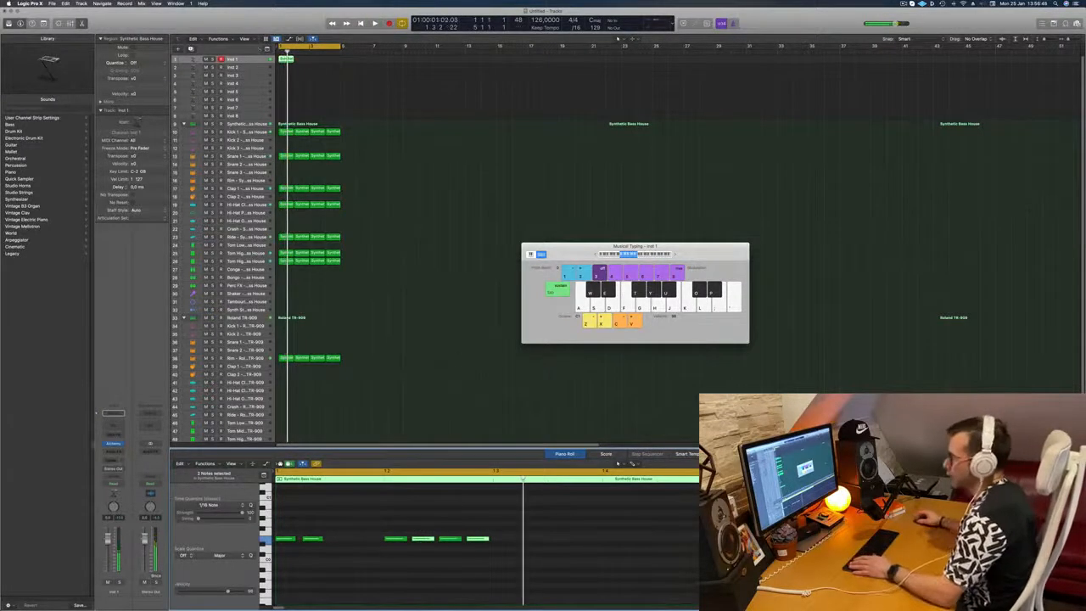
- Open the Alchemy synth on Inst 1 and copy the region's six-note pattern so it repeats from beat 3
{"action": "left_click", "coordinate": [115, 444]}
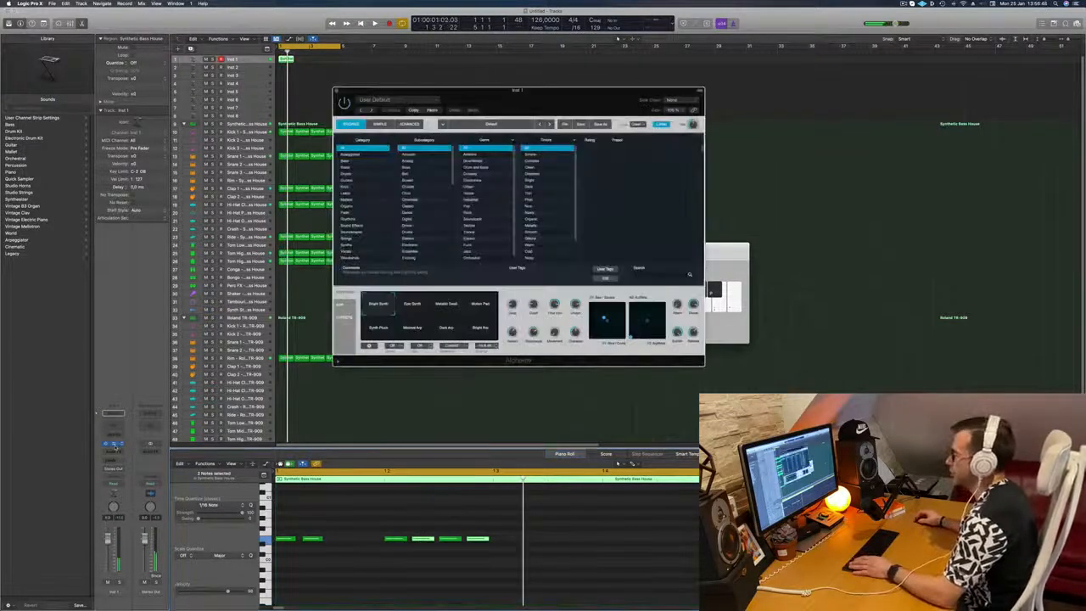
{"action": "left_click_drag", "start_coordinate": [517, 91], "coordinate": [847, 82]}
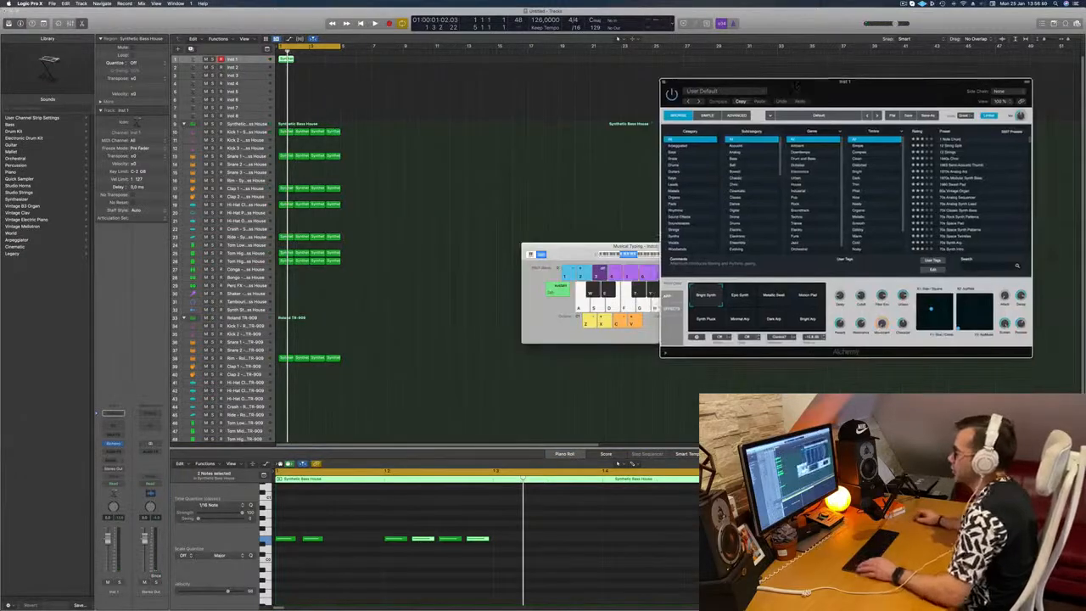
{"action": "mouse_move", "coordinate": [506, 527]}
{"action": "left_mouse_down"}
{"action": "mouse_move", "coordinate": [273, 560]}
{"action": "mouse_move", "coordinate": [505, 541]}
{"action": "left_mouse_up"}
- Filter Alchemy's presets to the Bass category and load the Deep Atmospheric preset
{"action": "left_click_drag", "start_coordinate": [894, 94], "coordinate": [640, 113]}
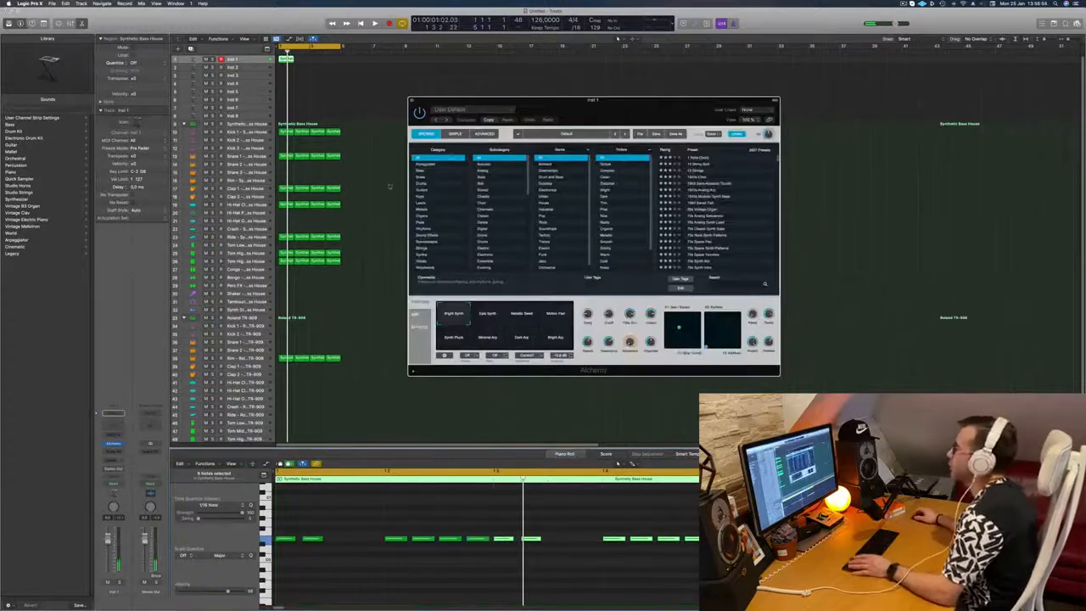
{"action": "left_click", "coordinate": [437, 171]}
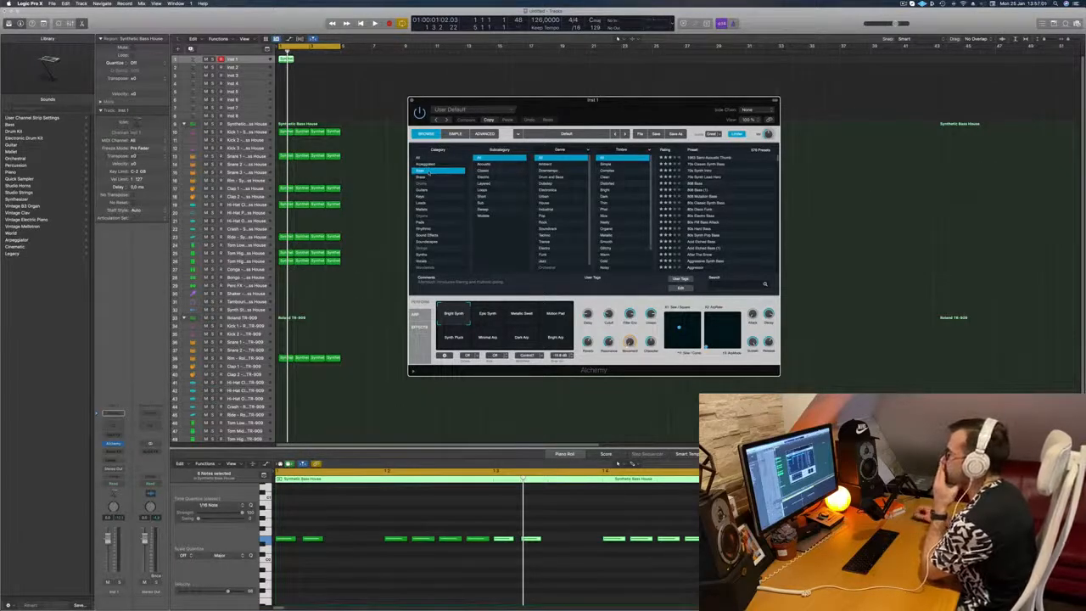
{"action": "scroll", "coordinate": [741, 227], "scroll_direction": "down", "scroll_amount": 10}
{"action": "left_click", "coordinate": [703, 222]}
{"action": "left_click_drag", "start_coordinate": [594, 101], "coordinate": [640, 91]}
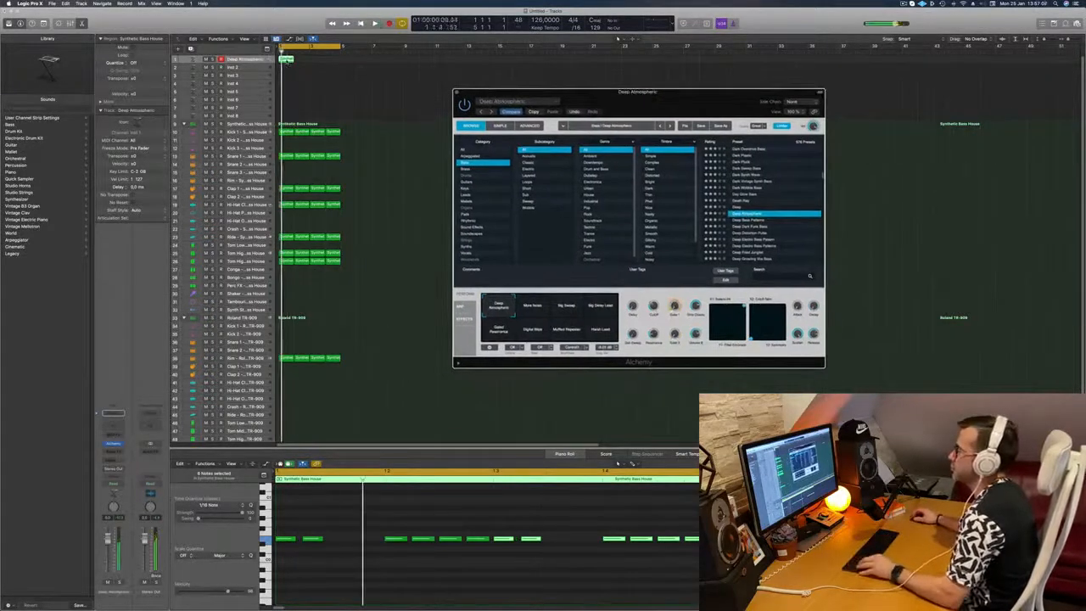
- Copy the bar 1 Deep Atmospheric region to fill bars 2 through 4 and play the loop
{"action": "left_click_drag", "start_coordinate": [294, 59], "coordinate": [316, 64]}
{"action": "key", "text": "space"}
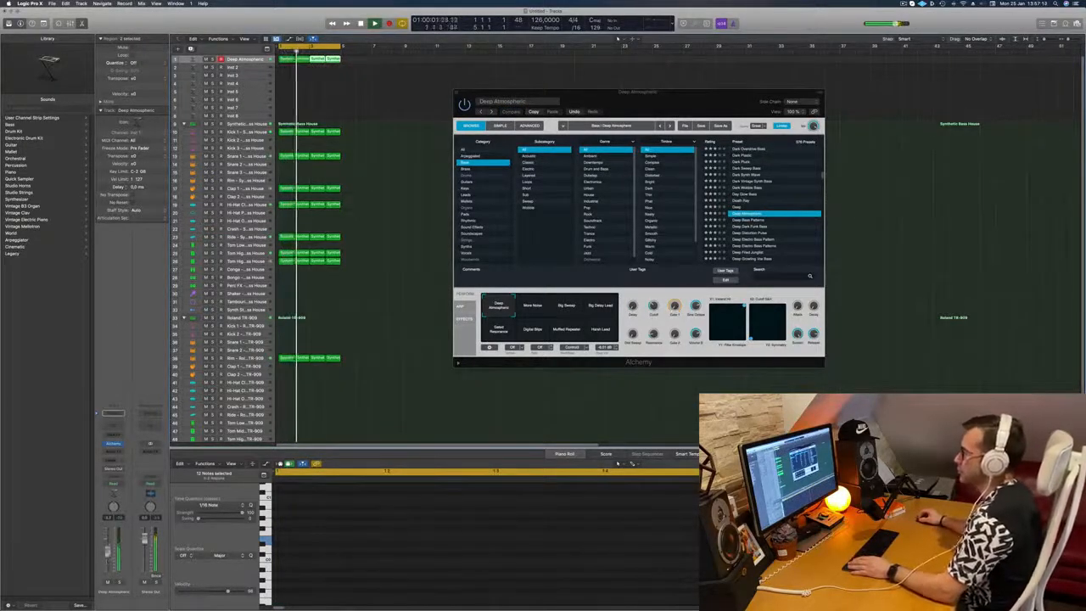
{"action": "left_click_drag", "start_coordinate": [702, 97], "coordinate": [584, 78]}
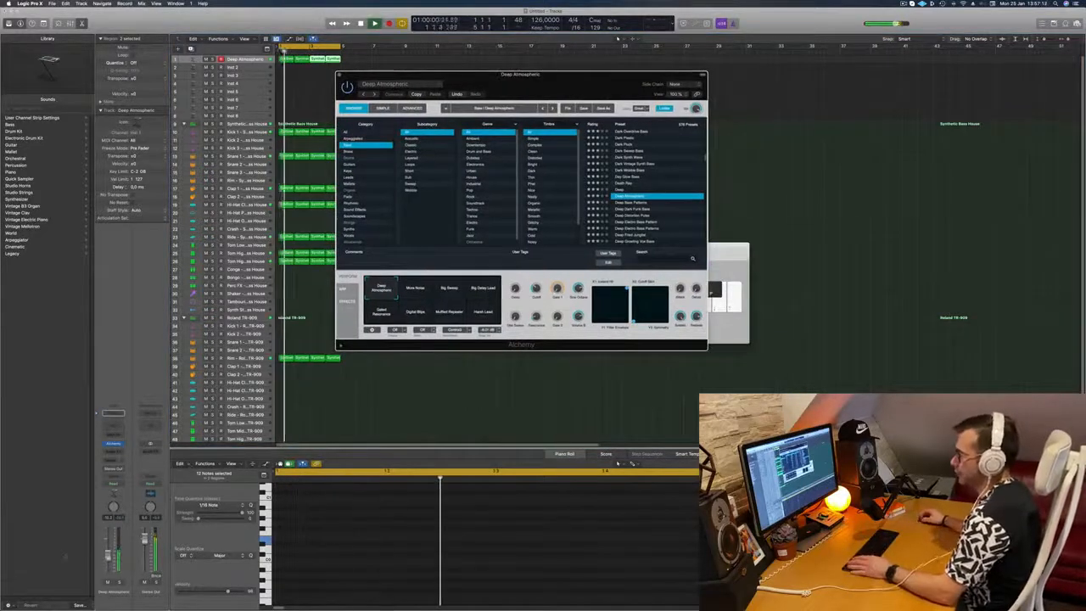
- Audition Alchemy's performance snapshots from More Noise through Harsh Lead while the loop plays
{"action": "left_click", "coordinate": [421, 294]}
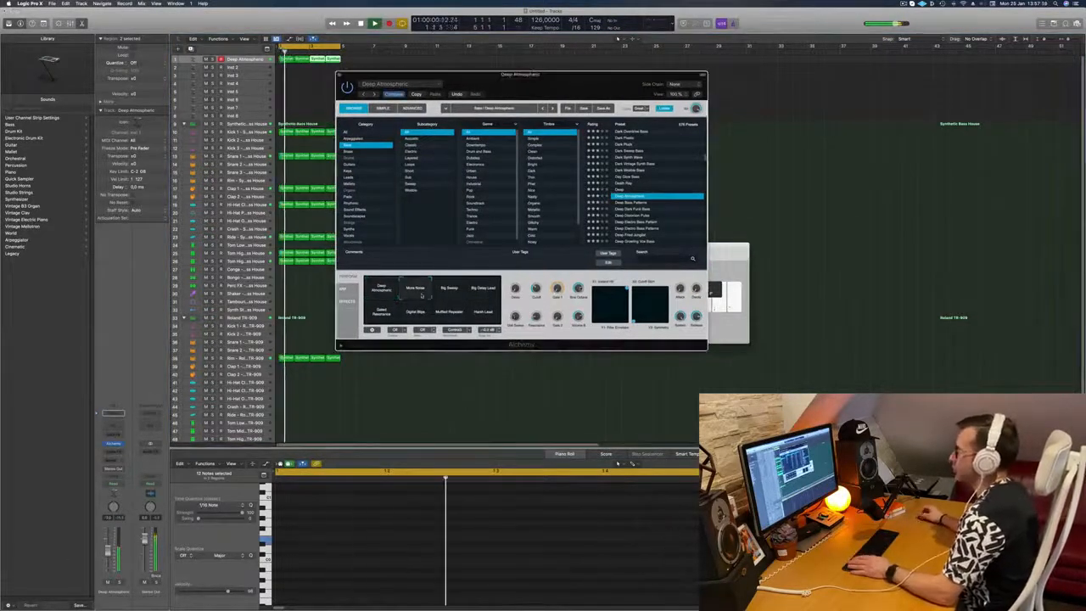
{"action": "left_click", "coordinate": [458, 290]}
{"action": "left_click", "coordinate": [485, 290]}
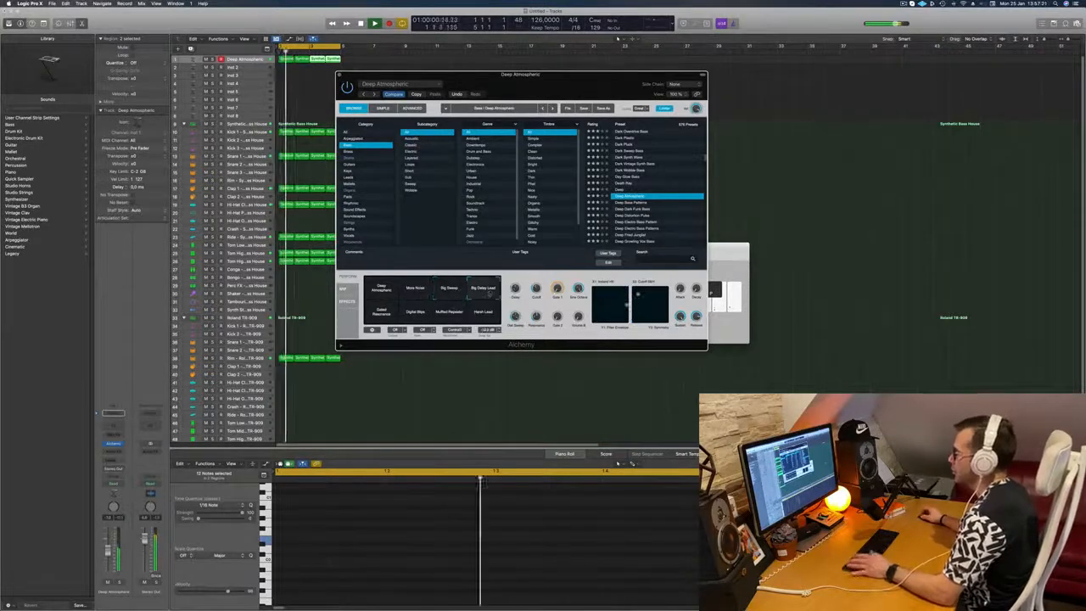
{"action": "left_click", "coordinate": [383, 321]}
{"action": "left_click", "coordinate": [410, 319]}
{"action": "left_click", "coordinate": [450, 312]}
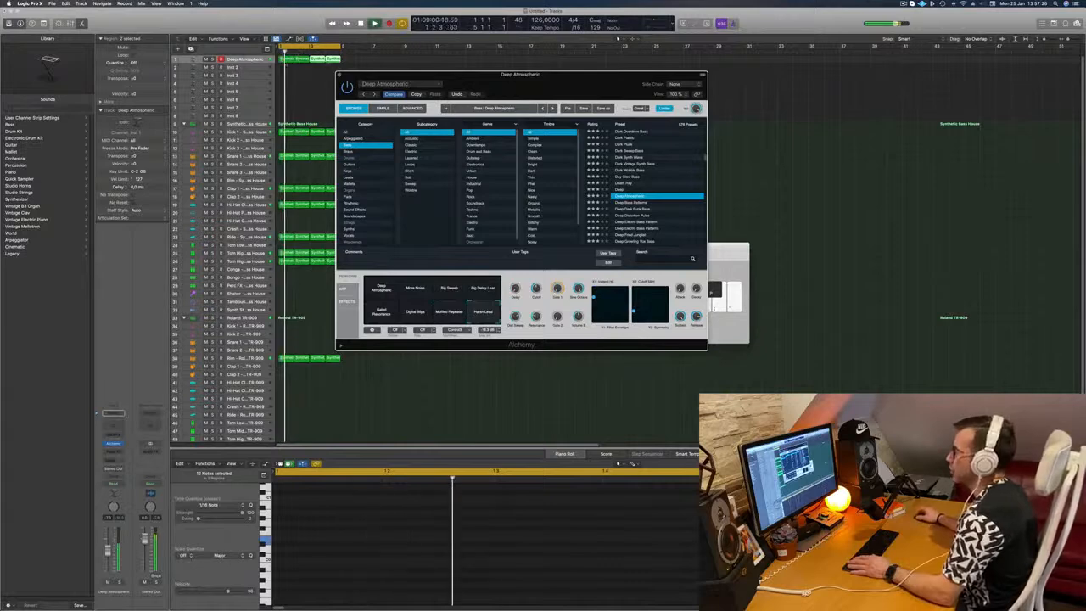
- Select every note in the four Deep Atmospheric regions and shift them off their original pitch
{"action": "left_click_drag", "start_coordinate": [360, 59], "coordinate": [284, 64]}
{"action": "left_click", "coordinate": [355, 532]}
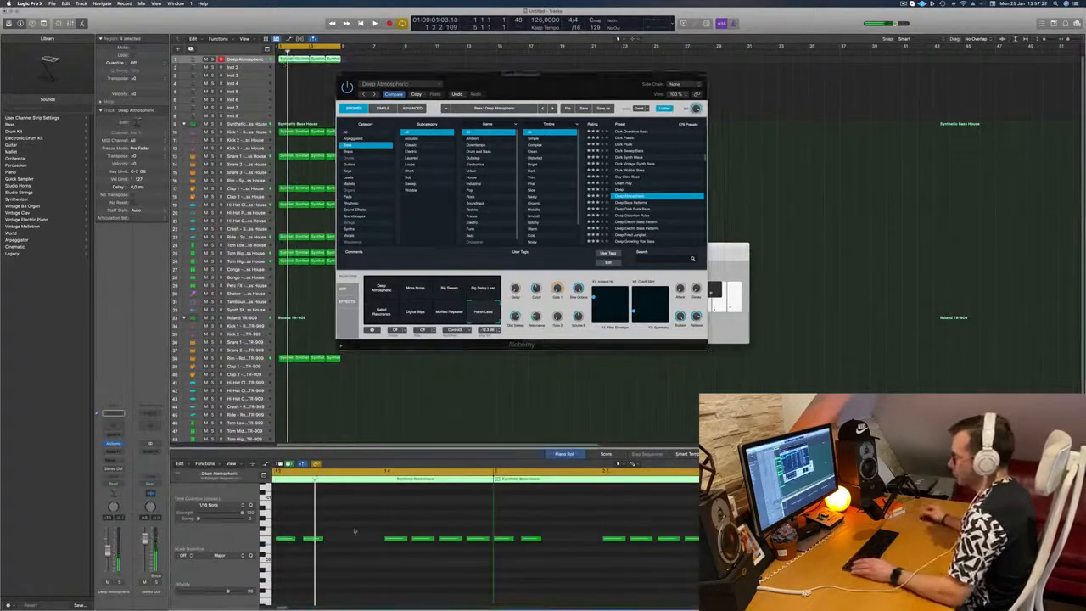
{"action": "key", "text": "super+a"}
{"action": "key", "text": "Delete"}
- Switch Alchemy back to the Deep Atmospheric snapshot and play the four-bar loop
{"action": "left_click_drag", "start_coordinate": [557, 90], "coordinate": [780, 75]}
{"action": "key", "text": "super+k"}
{"action": "key", "text": "space"}
{"action": "left_click", "coordinate": [457, 298]}
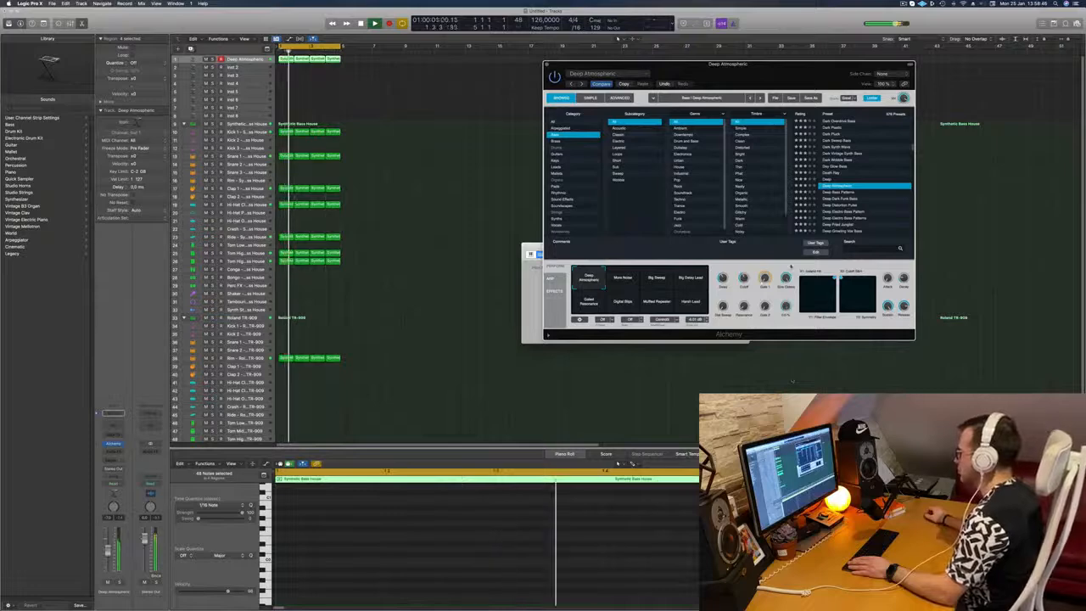
- Adjust Alchemy's Gate 1 control while the loop plays, repositioning the synth window clear of the regions
{"action": "left_click_drag", "start_coordinate": [792, 381], "coordinate": [782, 322]}
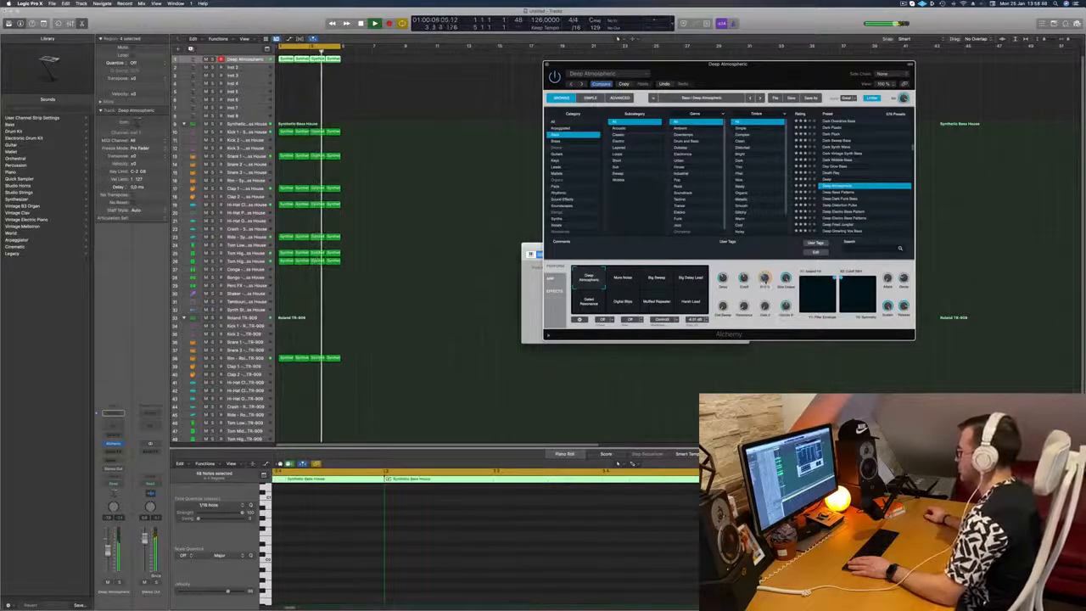
{"action": "left_click_drag", "start_coordinate": [775, 70], "coordinate": [693, 36]}
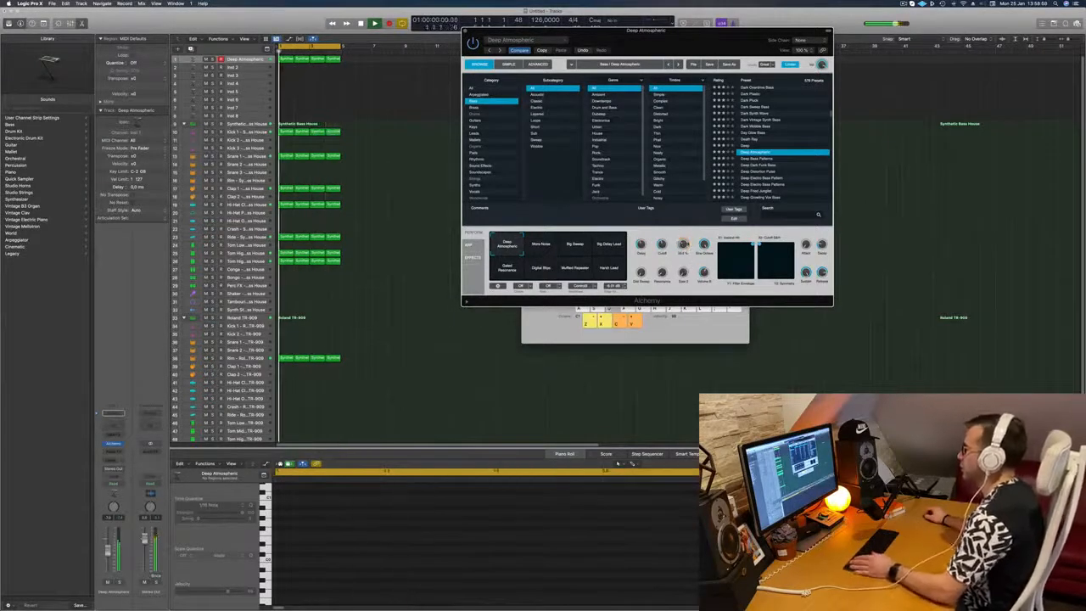
{"action": "left_click_drag", "start_coordinate": [736, 48], "coordinate": [808, 76]}
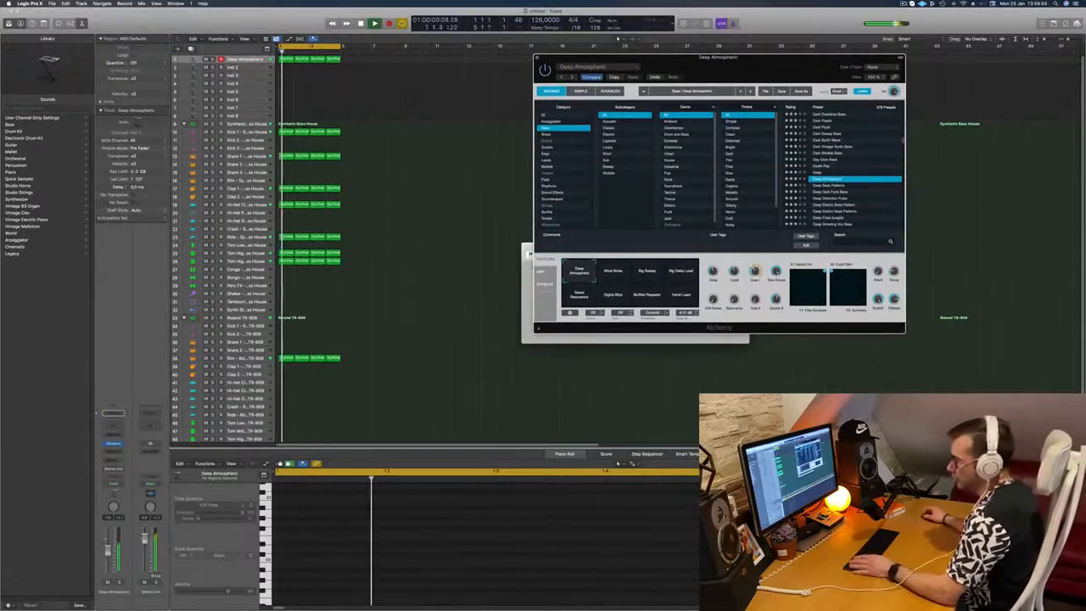
- Insert a stereo Compressor on Deep Atmospheric, side-chain it to Kick 1 of Synthetic Bass House, and close the plug-in windows
{"action": "left_click", "coordinate": [112, 451]}
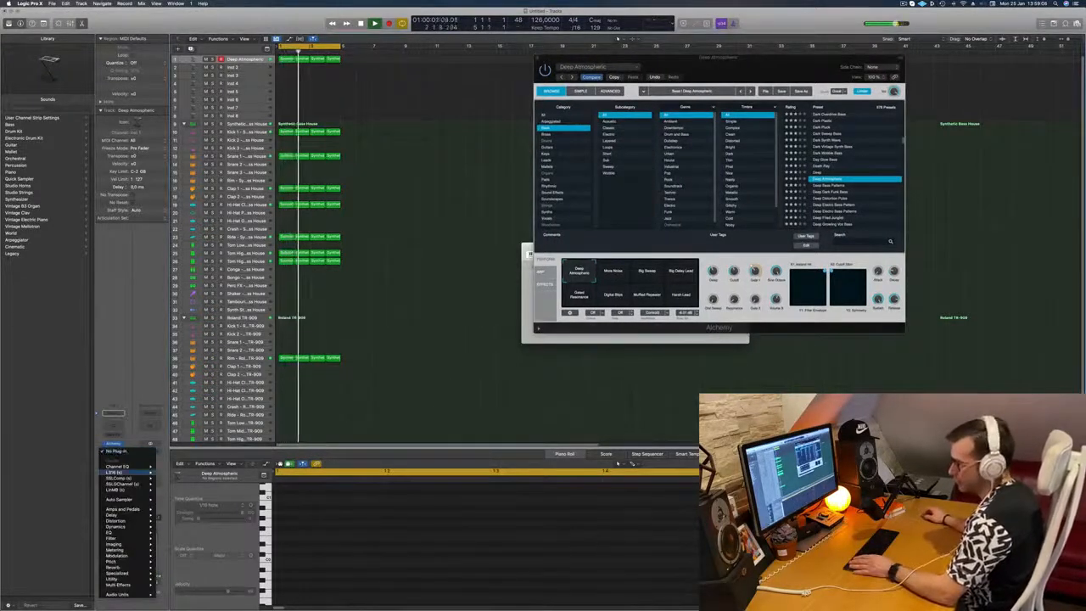
{"action": "mouse_move", "coordinate": [115, 550]}
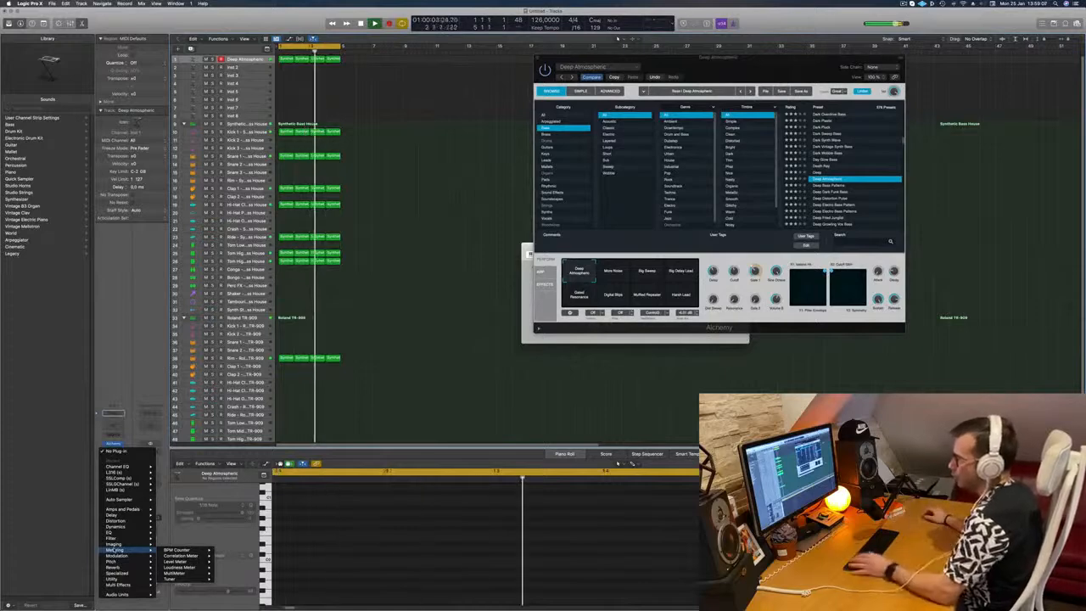
{"action": "mouse_move", "coordinate": [116, 521]}
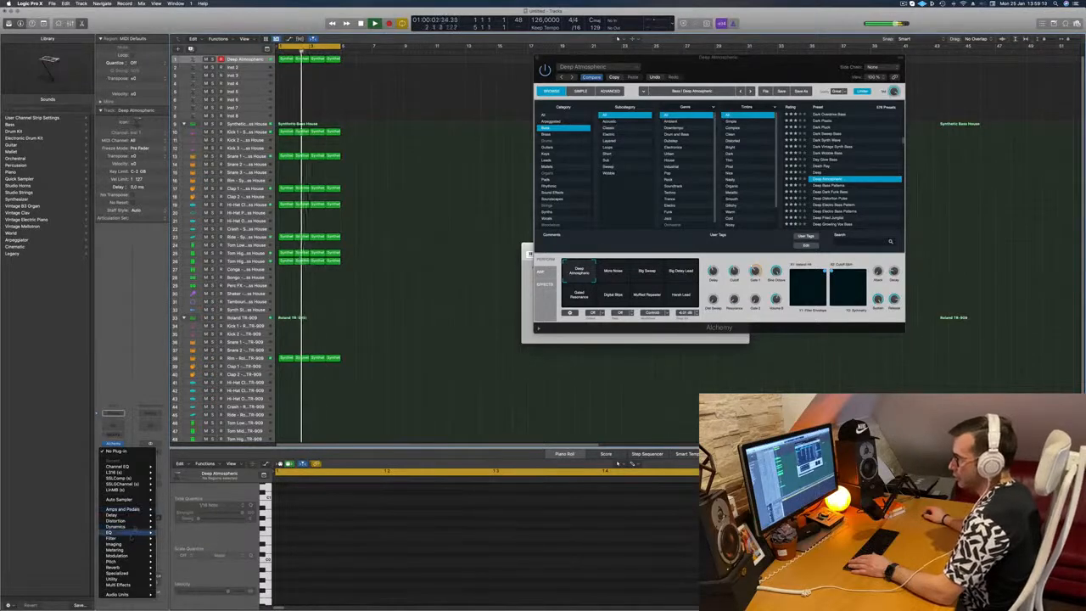
{"action": "mouse_move", "coordinate": [182, 532]}
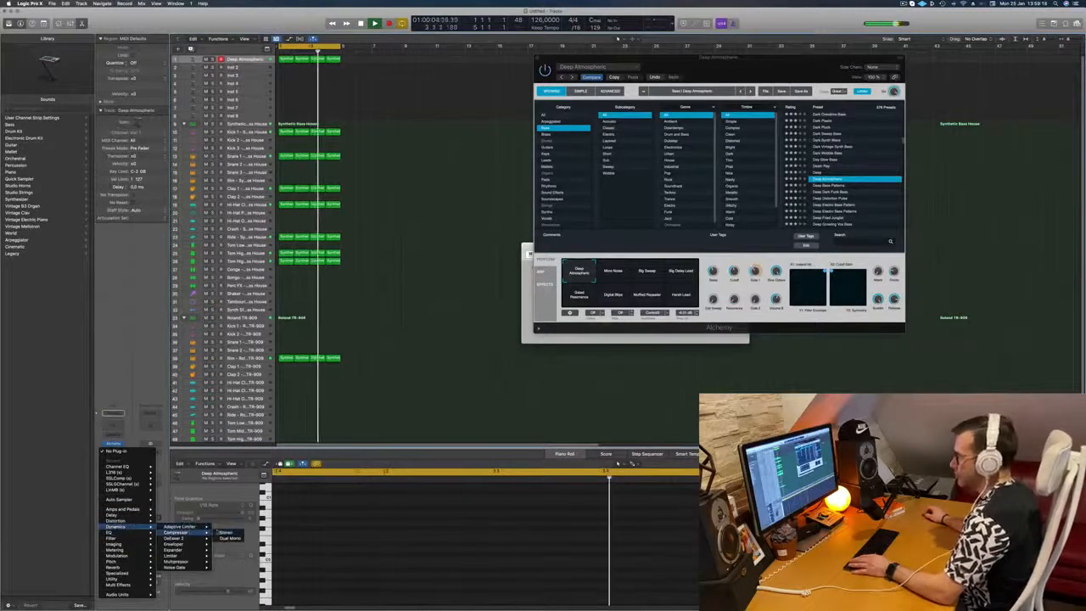
{"action": "left_click", "coordinate": [226, 532]}
{"action": "left_click", "coordinate": [673, 103]}
{"action": "mouse_move", "coordinate": [677, 126]}
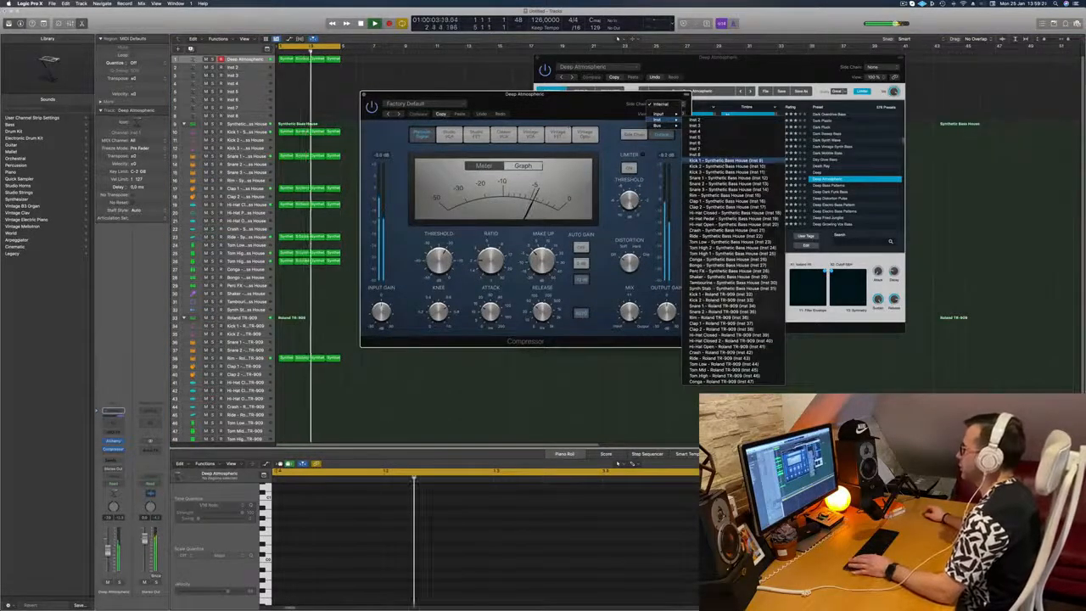
{"action": "left_click", "coordinate": [721, 159]}
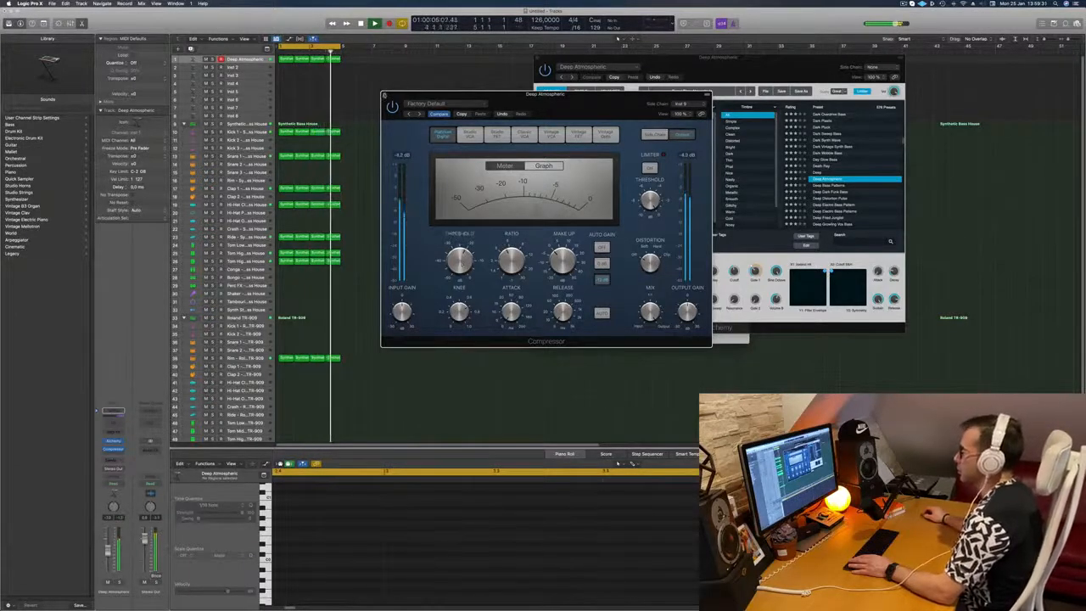
{"action": "key", "text": "super+w"}
{"action": "key", "text": "super+k"}
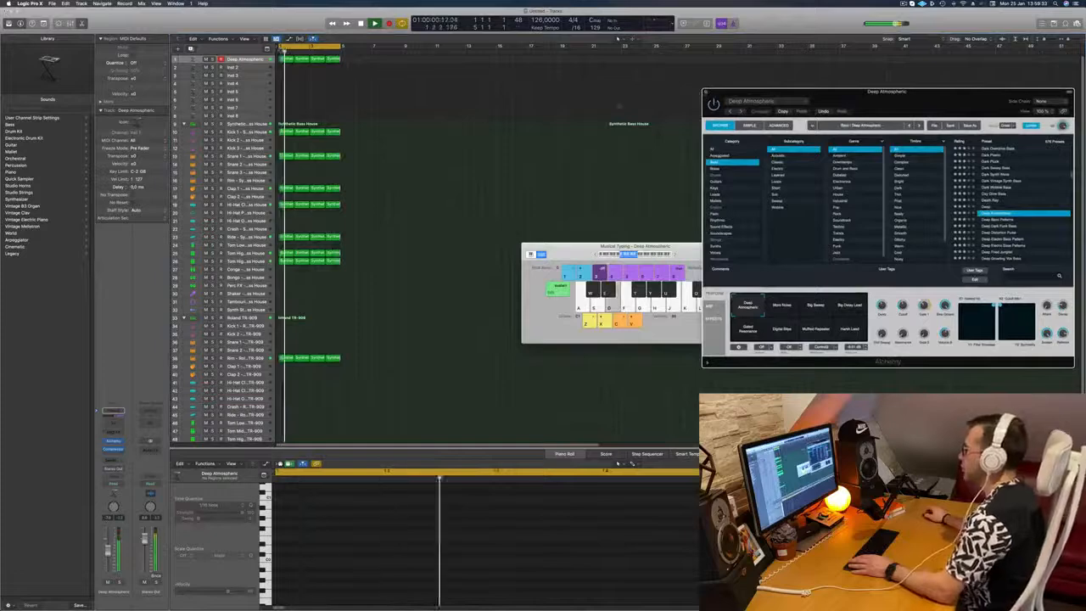
{"action": "key", "text": "super+w"}
- Repeat the four-bar regions on all tracks three more times up to bar 17 and set the cycle range around them
{"action": "key", "text": "super+r"}
{"action": "key", "text": "super+r"}
{"action": "key", "text": "super+r"}
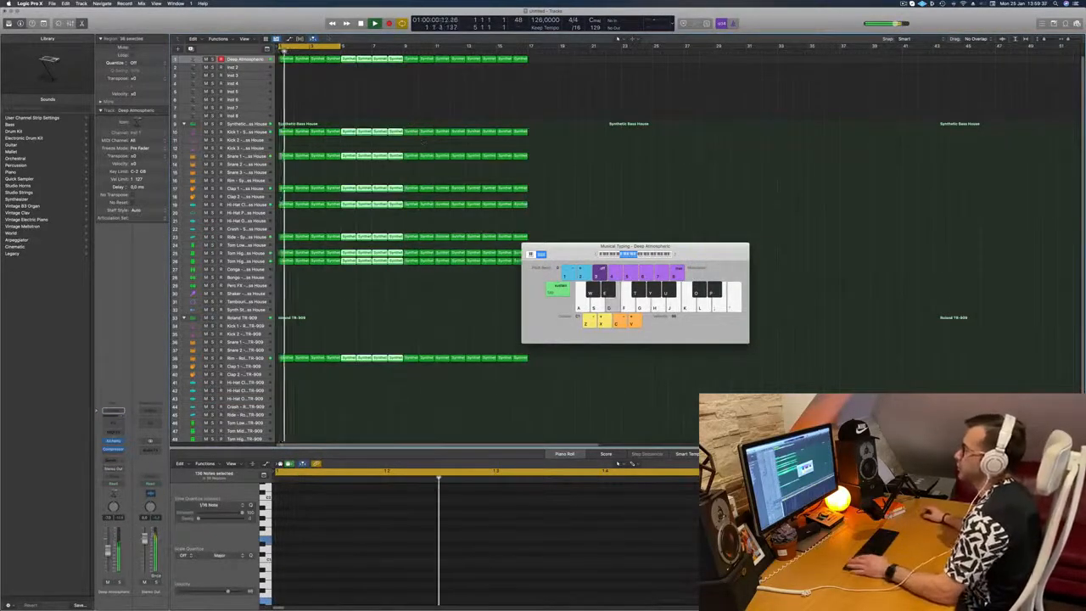
{"action": "key", "text": "super+u"}
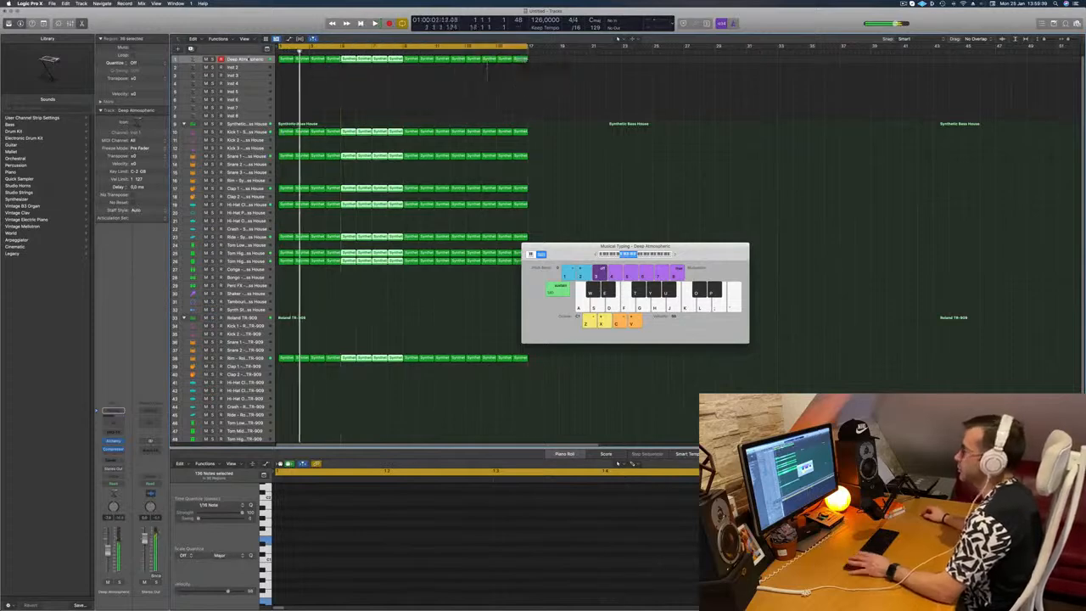
- Balance the Deep Atmospheric track's volume against the drums while the sixteen-bar loop plays
{"action": "key", "text": "d"}
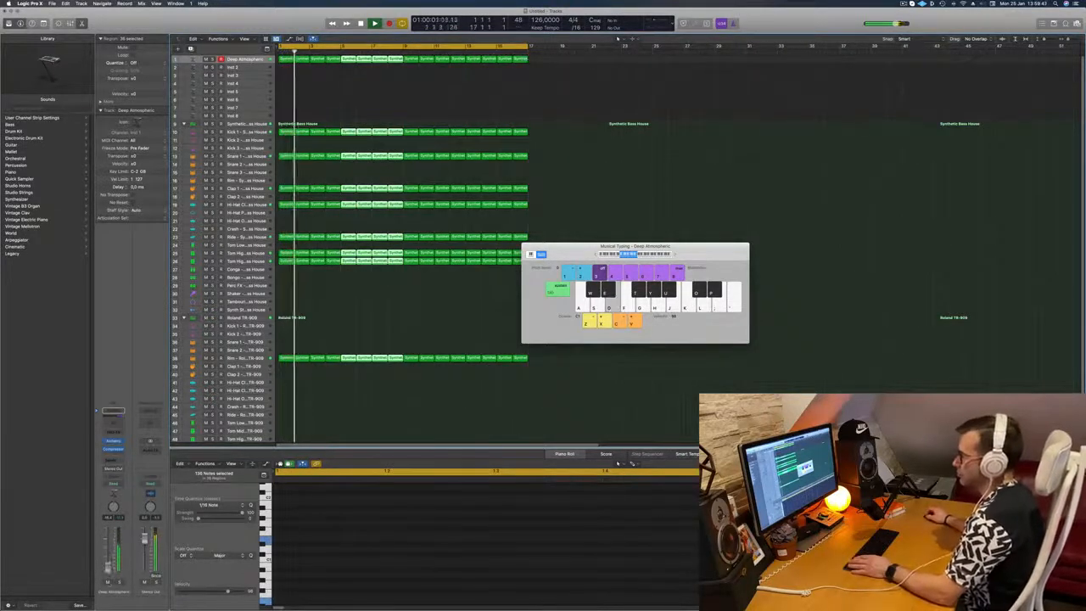
{"action": "left_click", "coordinate": [84, 561]}
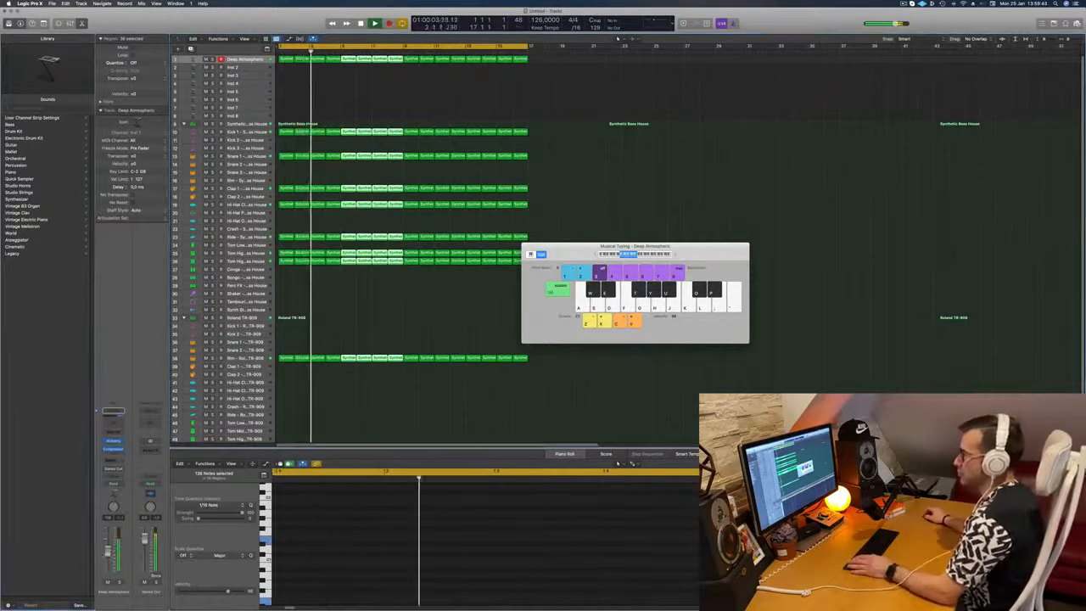
{"action": "key", "text": "d"}
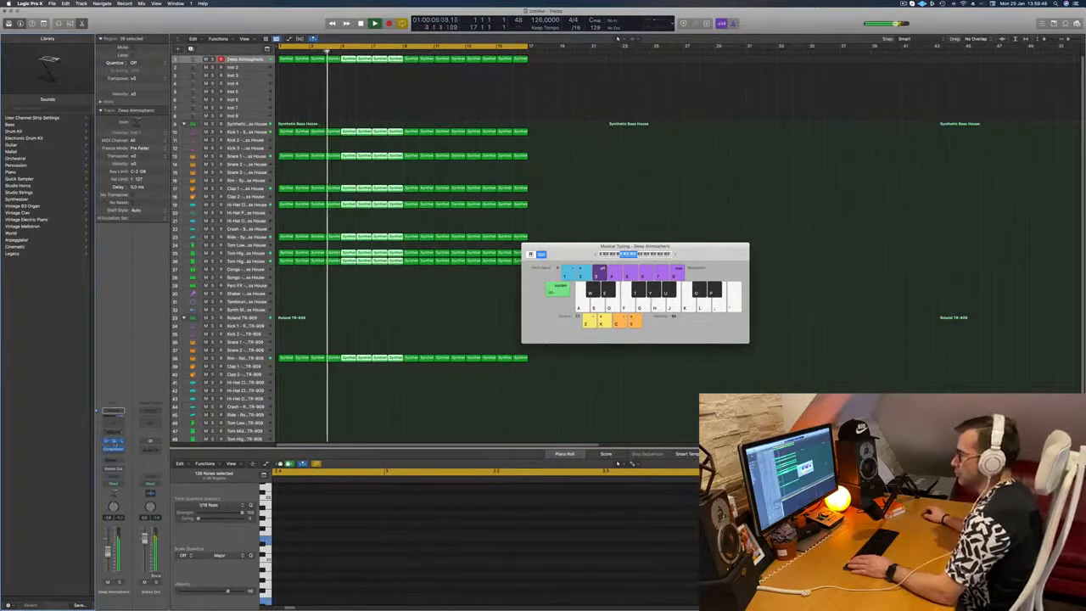
- Reopen Deep Atmospheric's Alchemy and adjust its Cutoff while the sixteen bars play, moving the synth window clear of the regions
{"action": "left_click", "coordinate": [115, 443]}
{"action": "key", "text": "Return"}
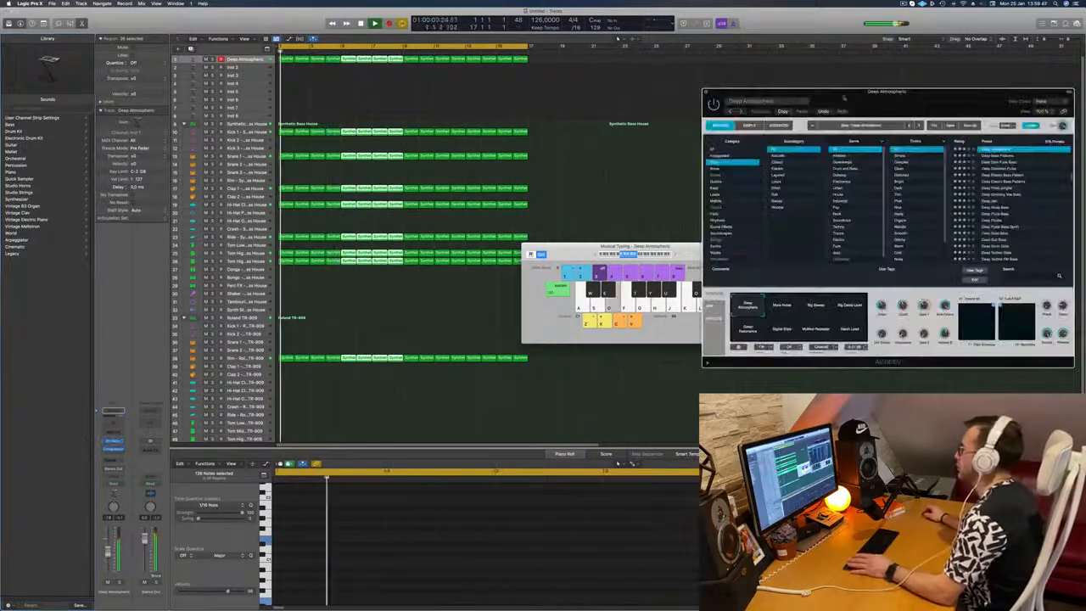
{"action": "left_click_drag", "start_coordinate": [840, 98], "coordinate": [711, 86]}
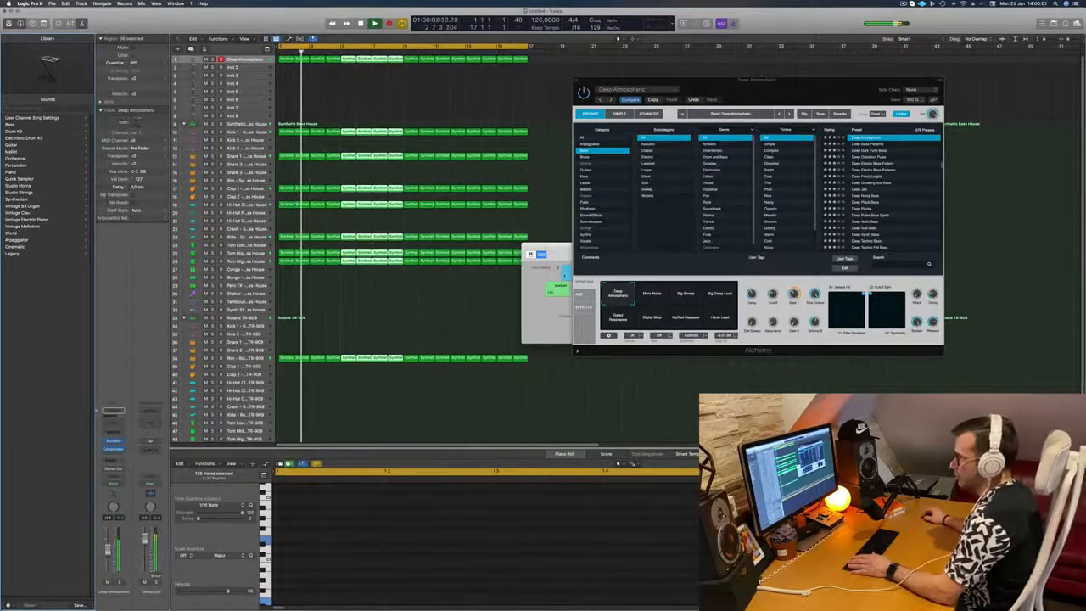
{"action": "left_click_drag", "start_coordinate": [700, 92], "coordinate": [478, 130]}
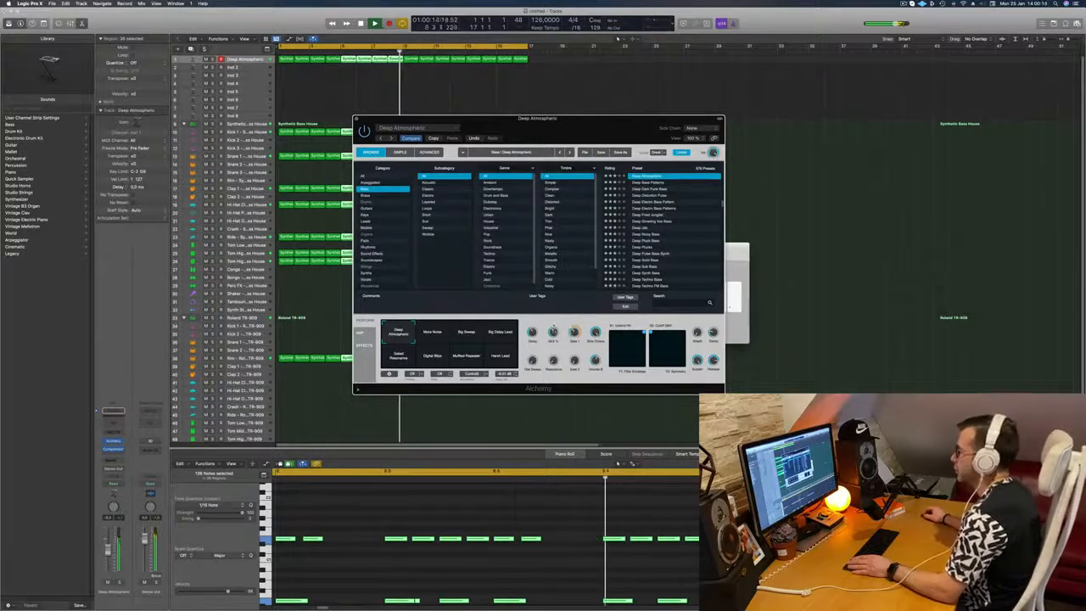
{"action": "left_click_drag", "start_coordinate": [572, 126], "coordinate": [794, 112]}
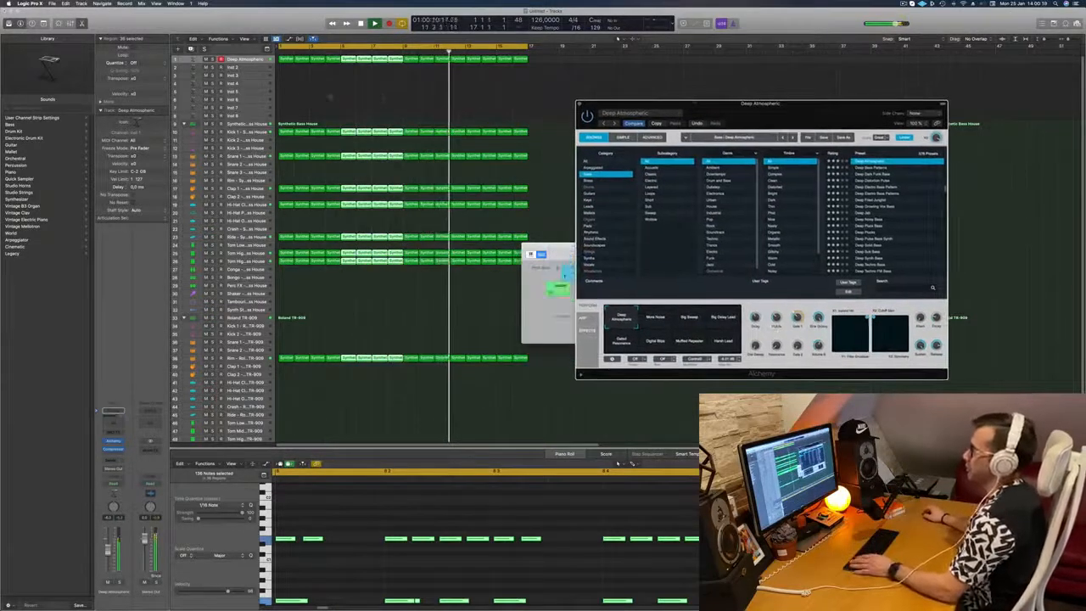
- Increase the Inst 2 track's height and copy the first Deep Atmospheric region onto it at bar 1
{"action": "left_click", "coordinate": [382, 98]}
{"action": "key", "text": "Return"}
{"action": "left_click", "coordinate": [248, 69]}
{"action": "key", "text": "Return"}
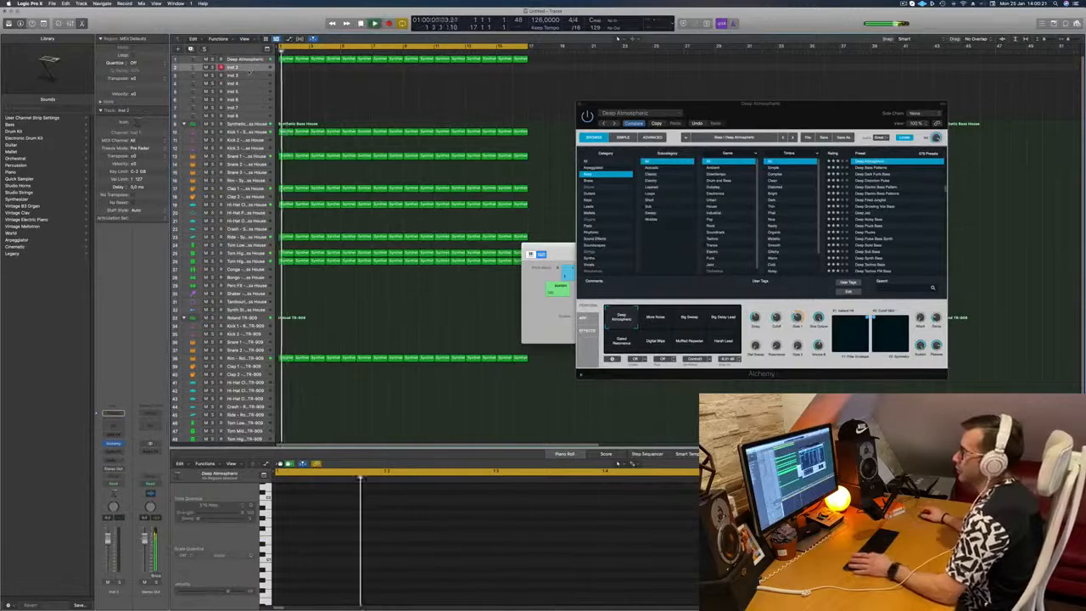
{"action": "left_click_drag", "start_coordinate": [249, 71], "coordinate": [250, 116]}
{"action": "key", "text": "Return"}
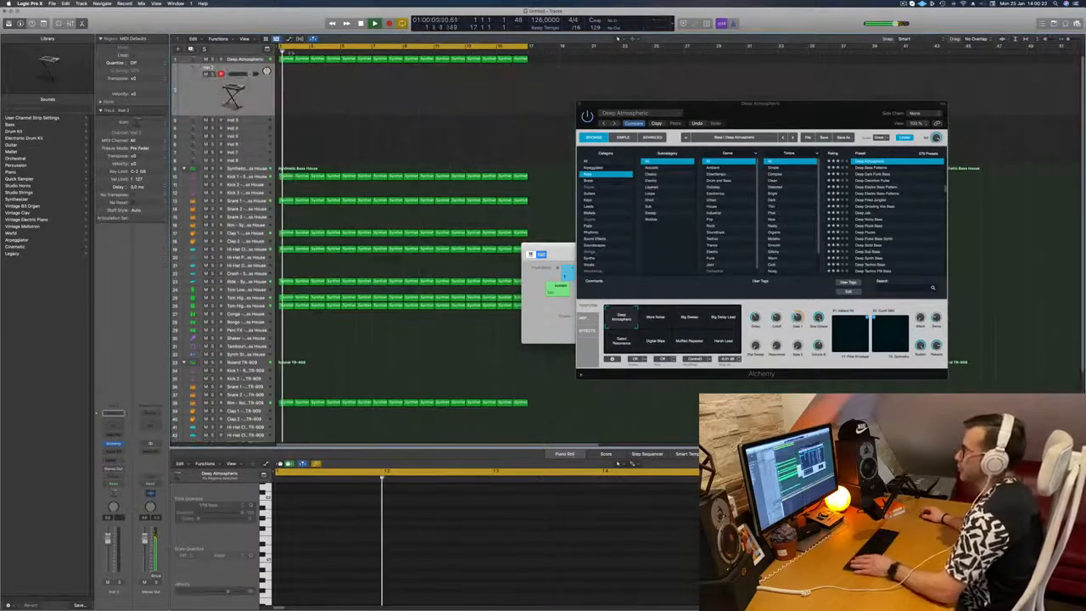
{"action": "left_click_drag", "start_coordinate": [287, 61], "coordinate": [287, 80]}
- Delete every note after the first one in the region copied to Inst 2
{"action": "left_click", "coordinate": [359, 543]}
{"action": "left_click_drag", "start_coordinate": [298, 520], "coordinate": [584, 556]}
{"action": "key", "text": "Return"}
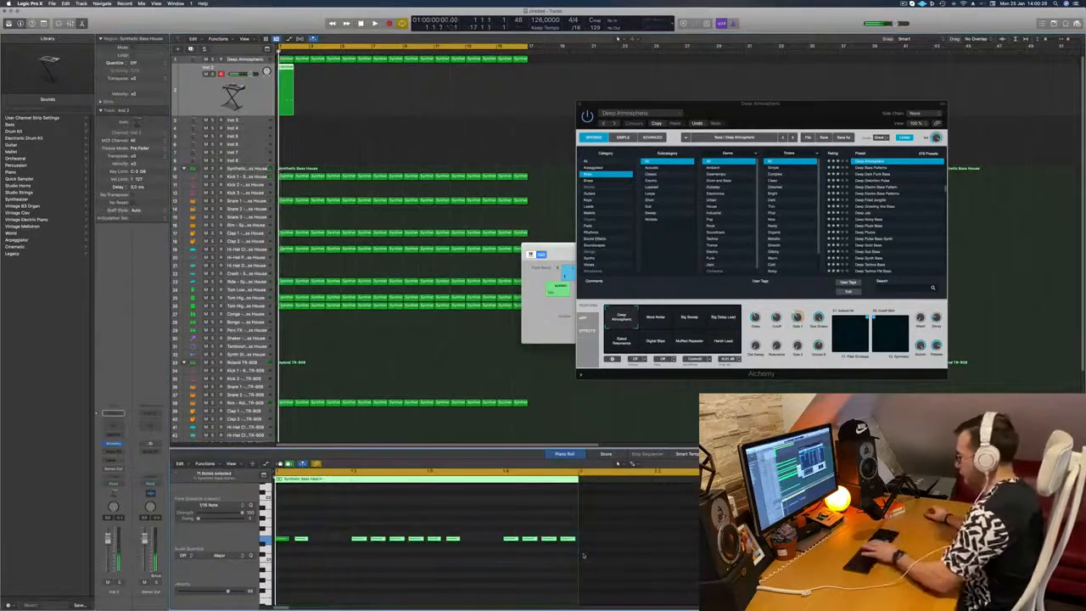
{"action": "key", "text": "Delete"}
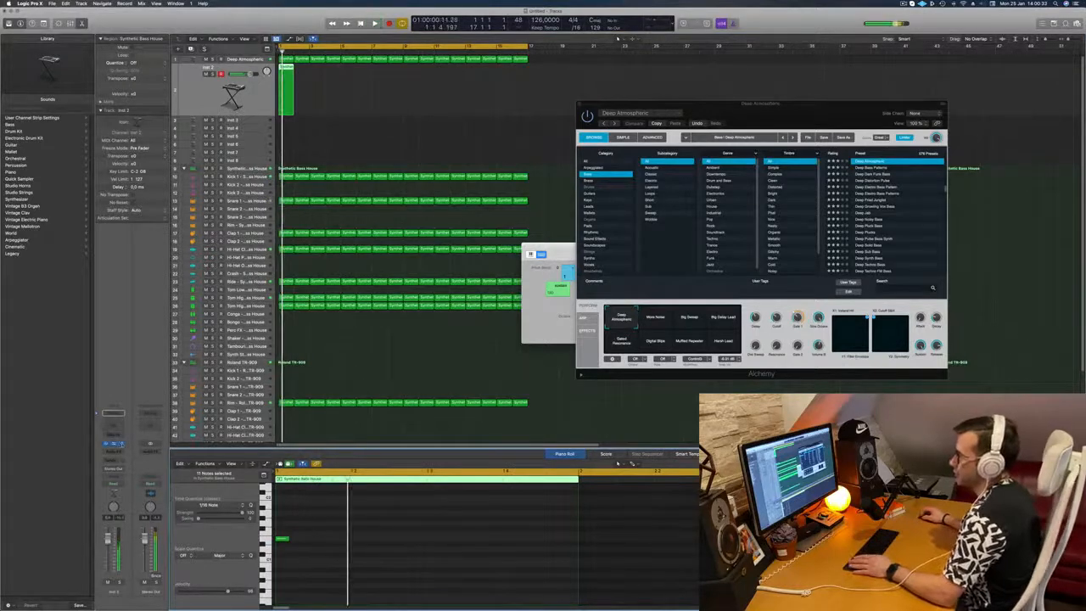
- Open Alchemy on Inst 2, sort its presets by rating, load Perfect Pad 01 and start playback
{"action": "left_click", "coordinate": [122, 444]}
{"action": "left_click", "coordinate": [118, 433]}
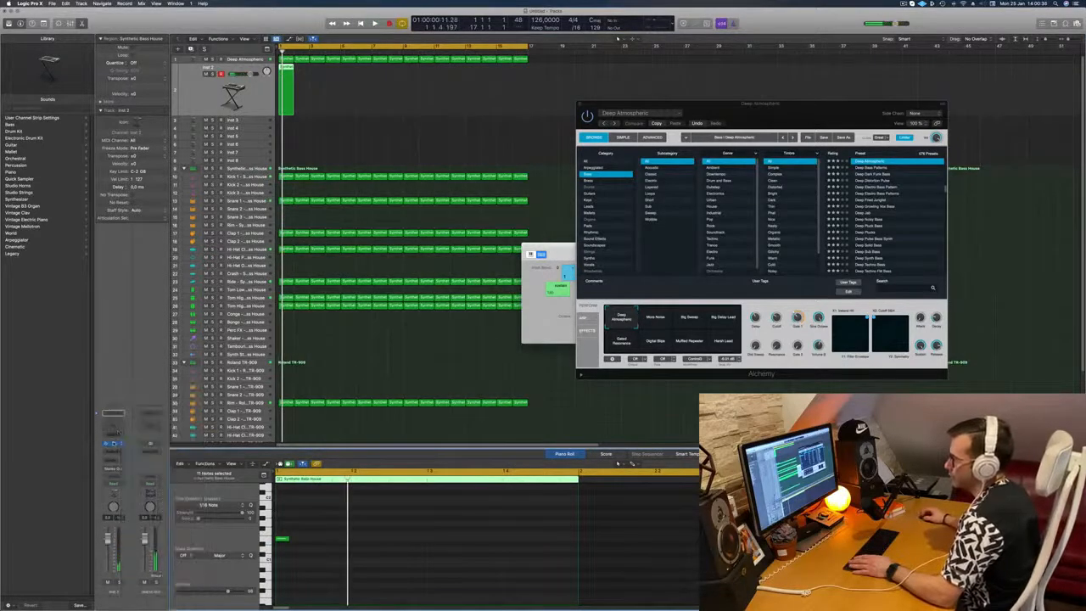
{"action": "left_click", "coordinate": [113, 444]}
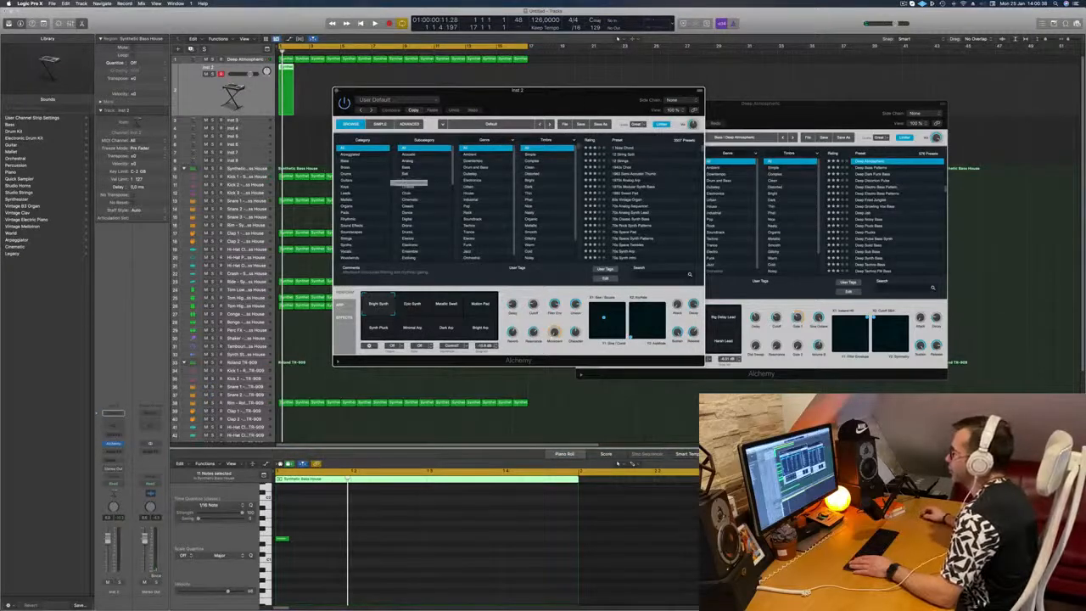
{"action": "left_click", "coordinate": [594, 141]}
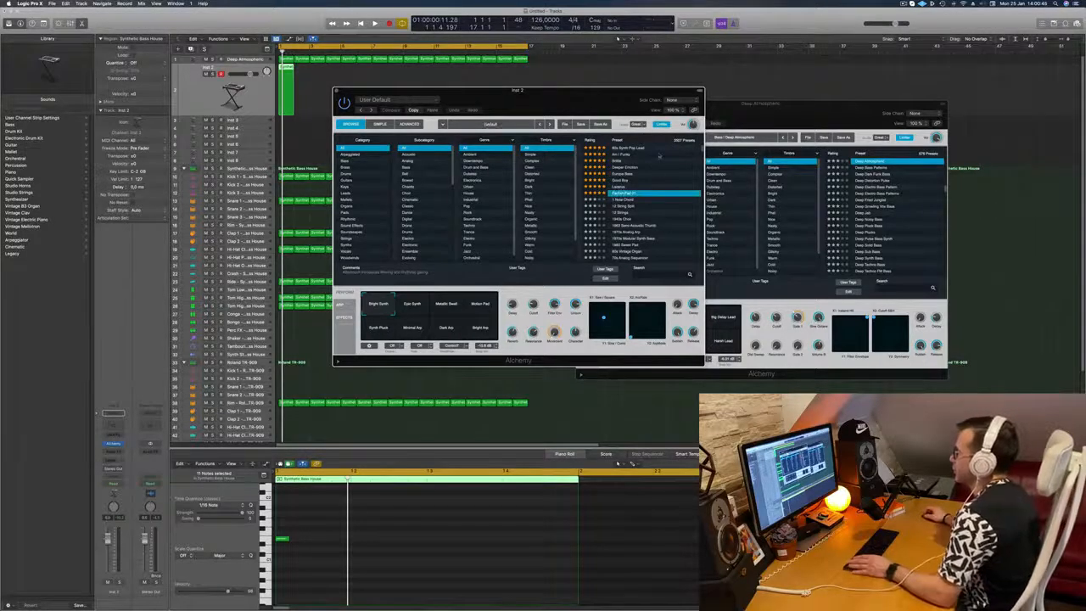
{"action": "key", "text": "space"}
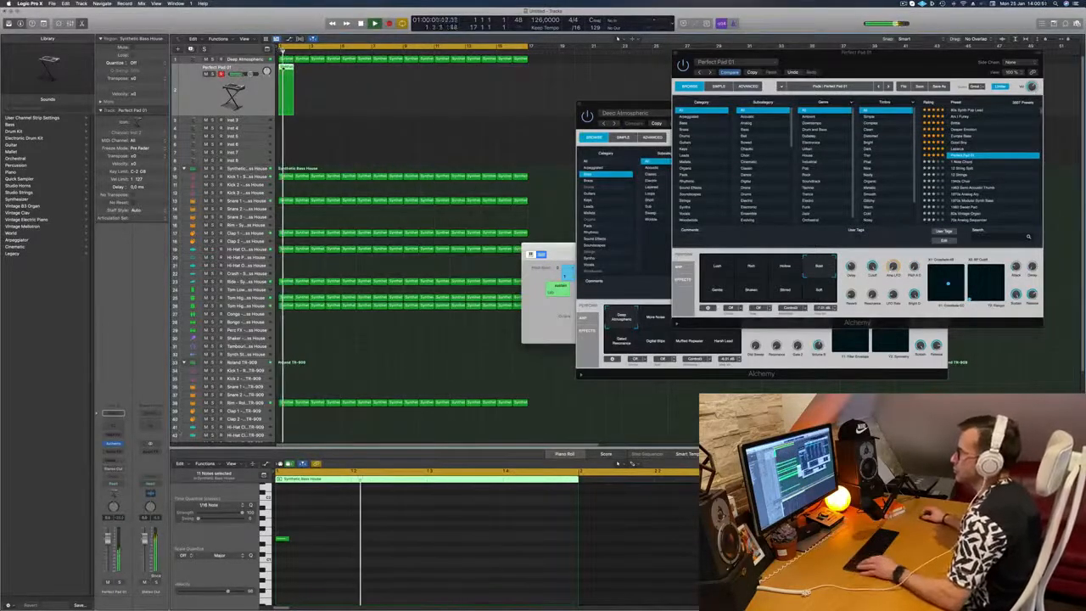
- Repeat the single-note Perfect Pad 01 region up to bar 17 and play the arrangement from the beginning
{"action": "left_click_drag", "start_coordinate": [287, 74], "coordinate": [355, 73]}
{"action": "left_click_drag", "start_coordinate": [443, 88], "coordinate": [411, 79]}
{"action": "key", "text": "space"}
{"action": "key", "text": "space"}
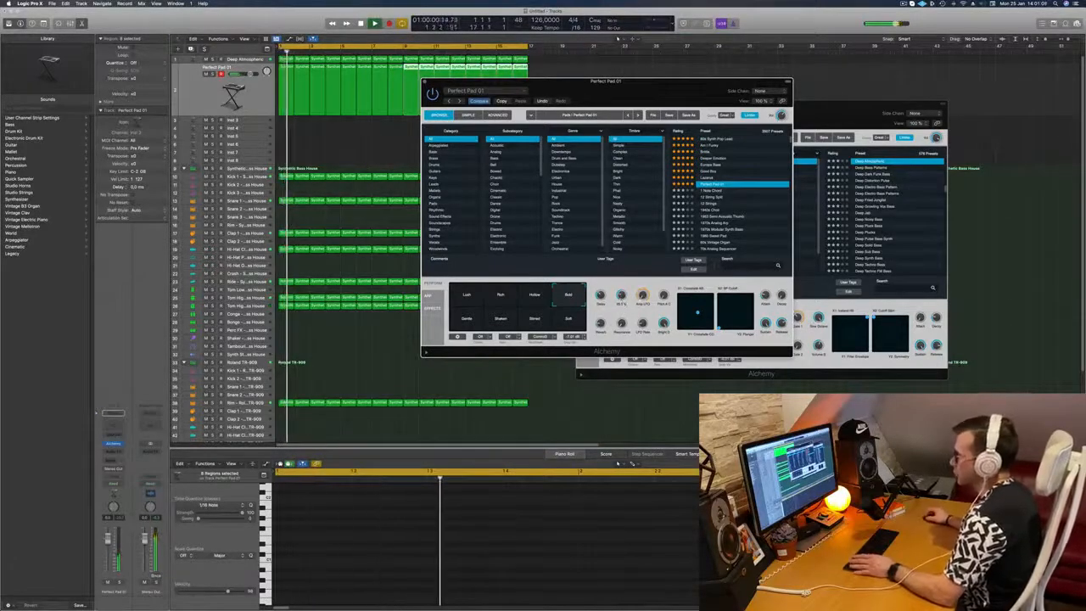
- Adjust the Perfect Pad 01 track's volume while the loop plays and close its Alchemy window
{"action": "left_click", "coordinate": [108, 536]}
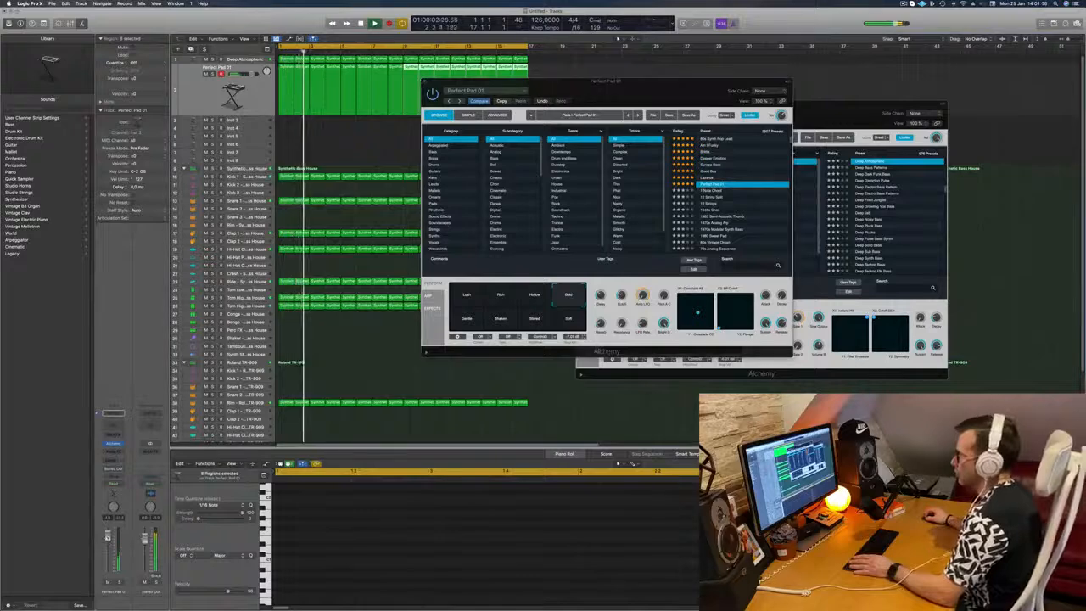
{"action": "left_click_drag", "start_coordinate": [696, 81], "coordinate": [577, 87]}
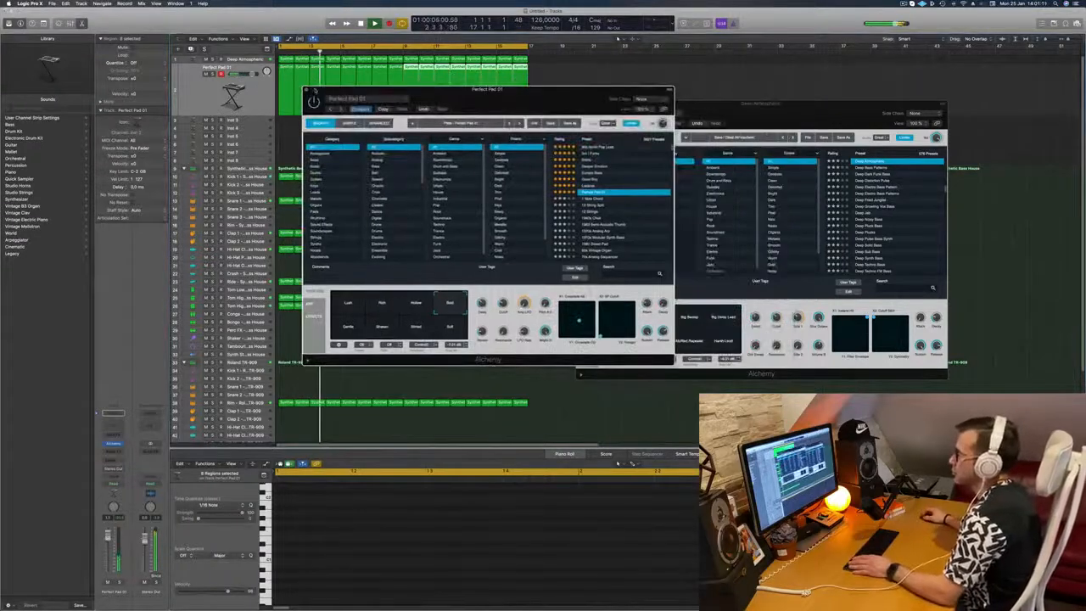
{"action": "key", "text": "super+w"}
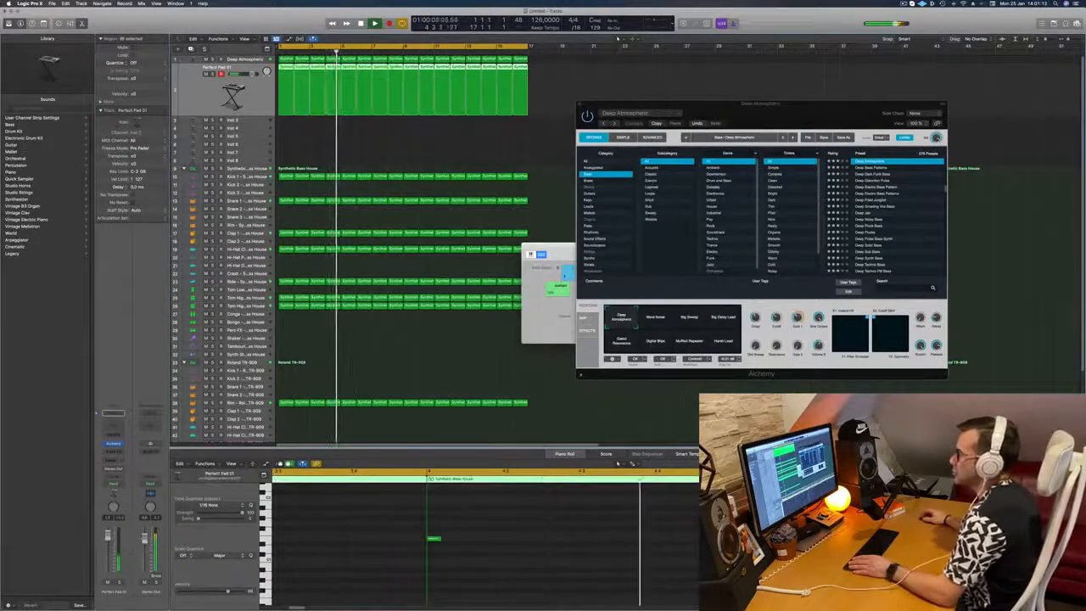
- Audition Perfect Pad 01 in solo, return to the full mix, and hide the Musical Typing keyboard
{"action": "key", "text": "s"}
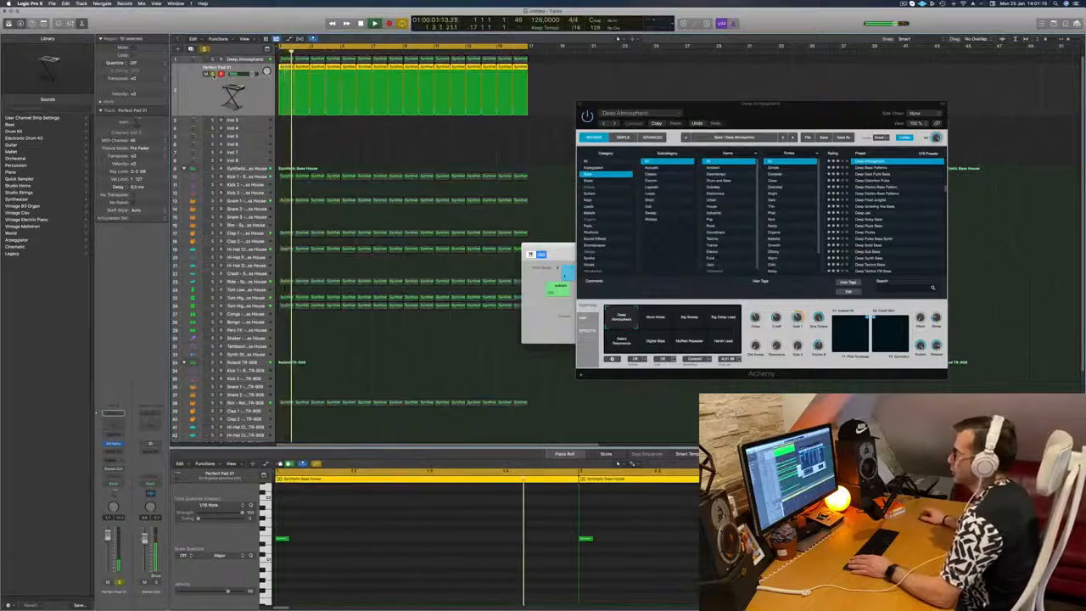
{"action": "key", "text": "s"}
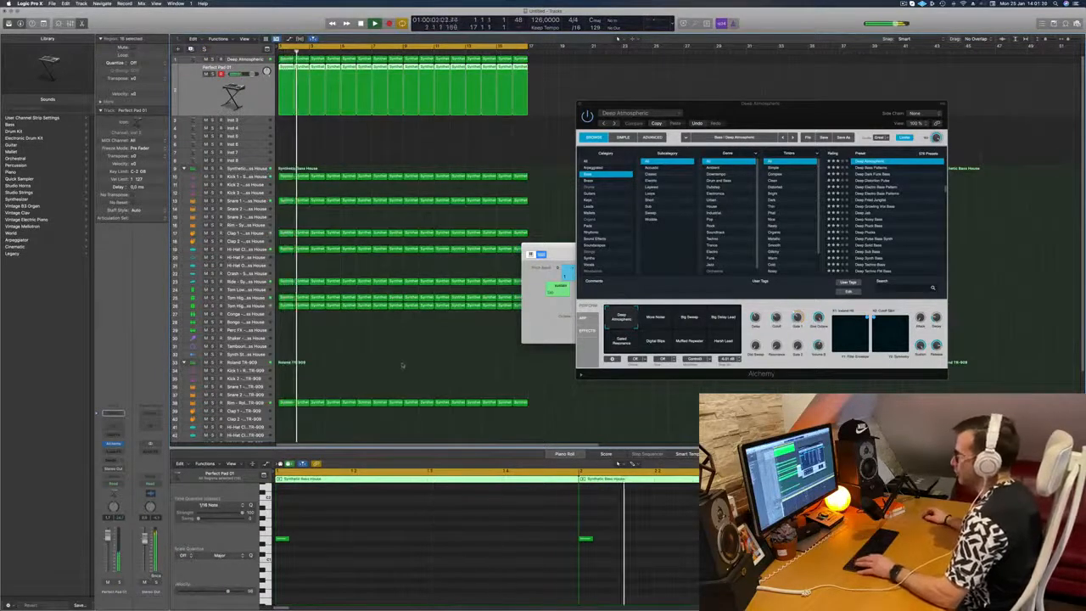
{"action": "left_click", "coordinate": [414, 348]}
{"action": "key", "text": "super+k"}
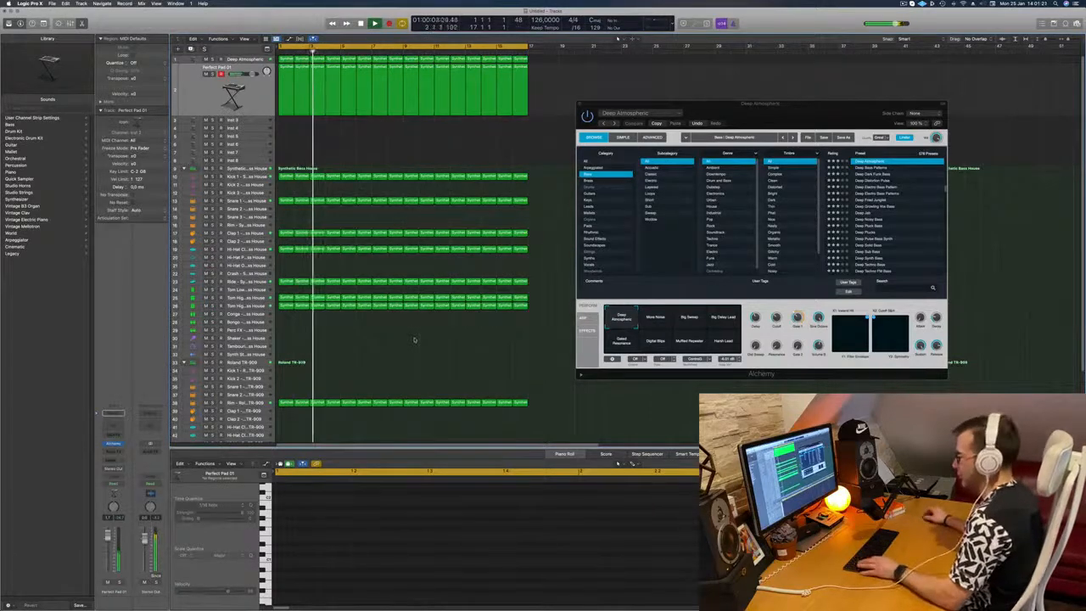
- Show the mixer and add a bus send to the Perfect Pad 01 channel
{"action": "key", "text": "x"}
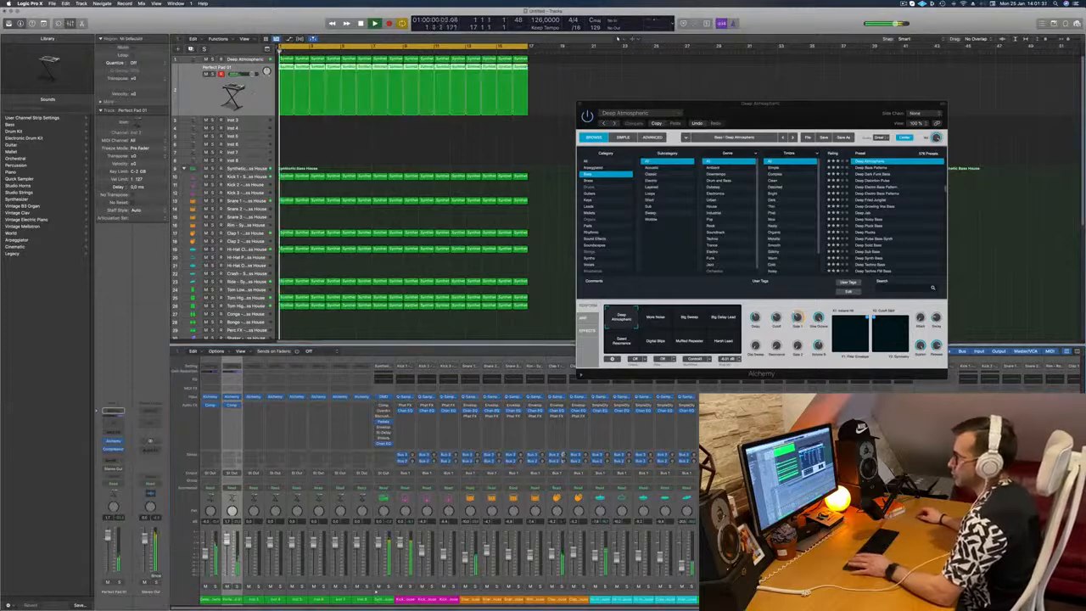
{"action": "left_click", "coordinate": [108, 464]}
{"action": "mouse_move", "coordinate": [114, 470]}
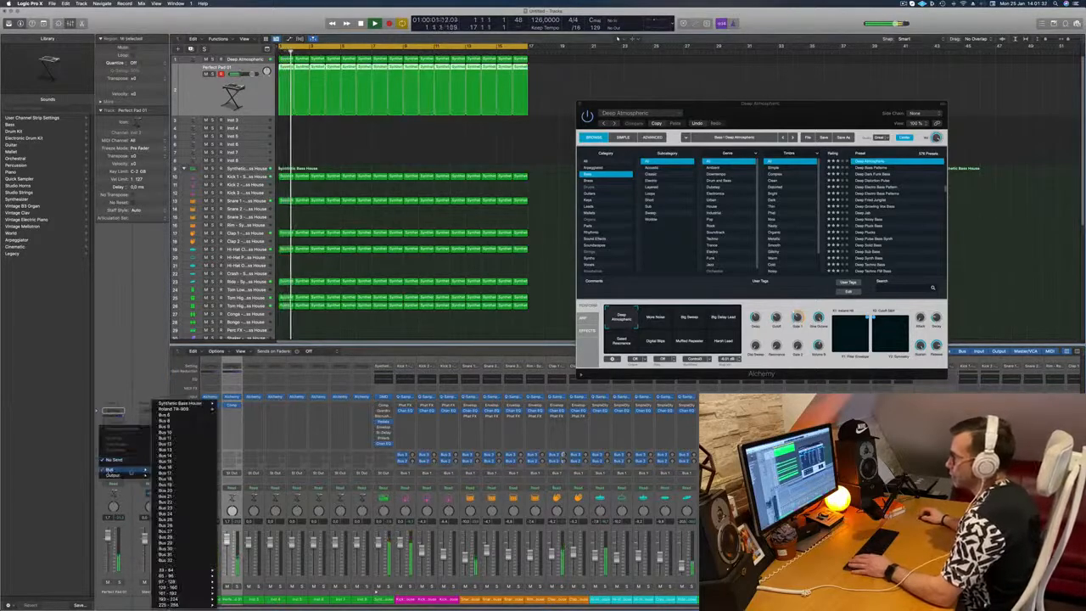
{"action": "left_click", "coordinate": [188, 416]}
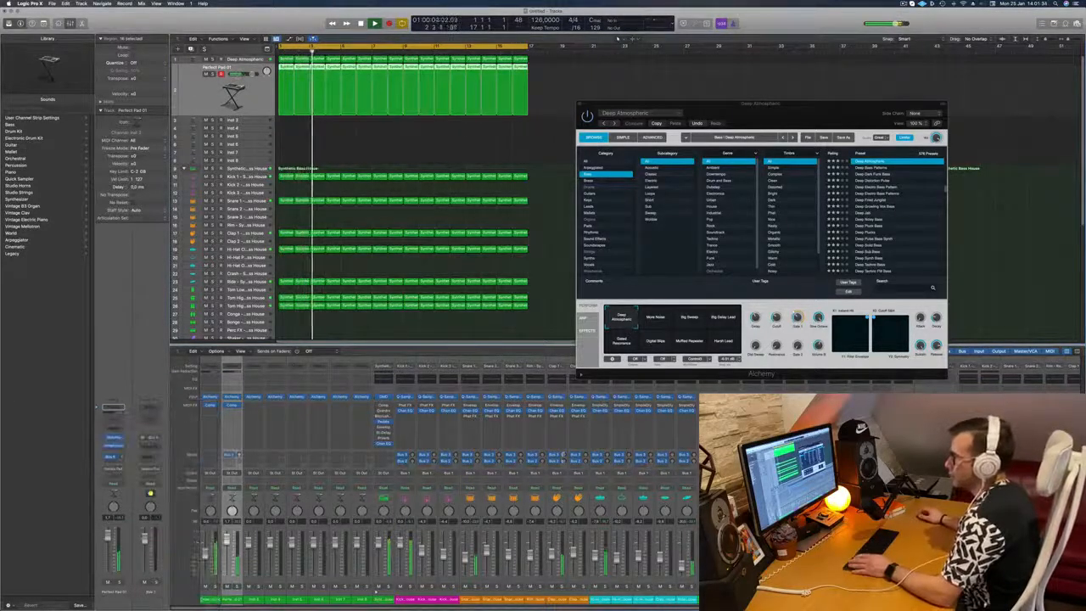
- Insert a SilverVerb on the new send's bus channel and load the grandiose preset
{"action": "left_click", "coordinate": [149, 443]}
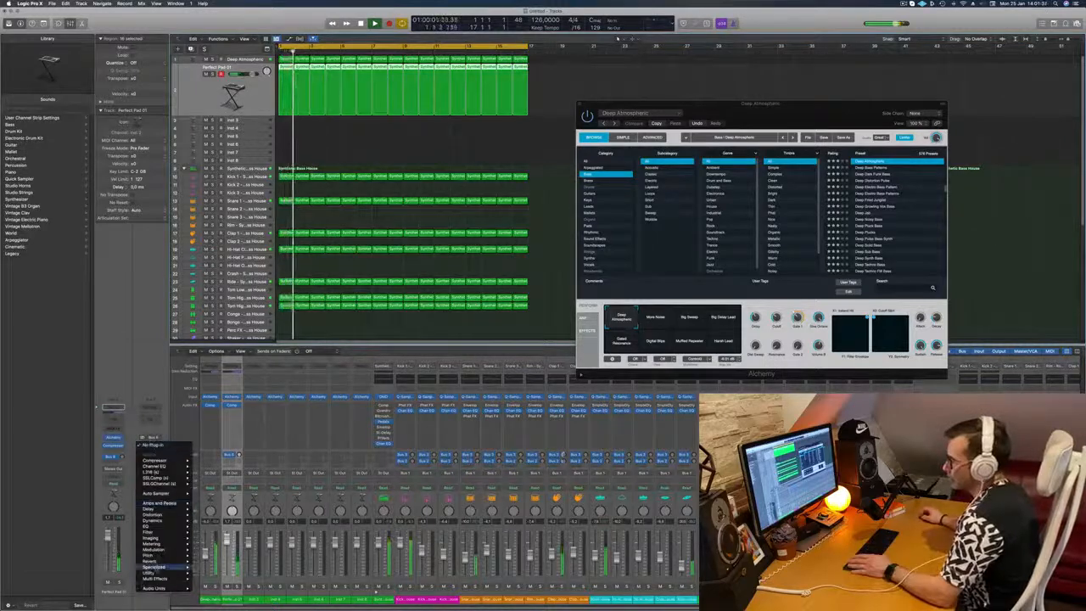
{"action": "mouse_move", "coordinate": [164, 508]}
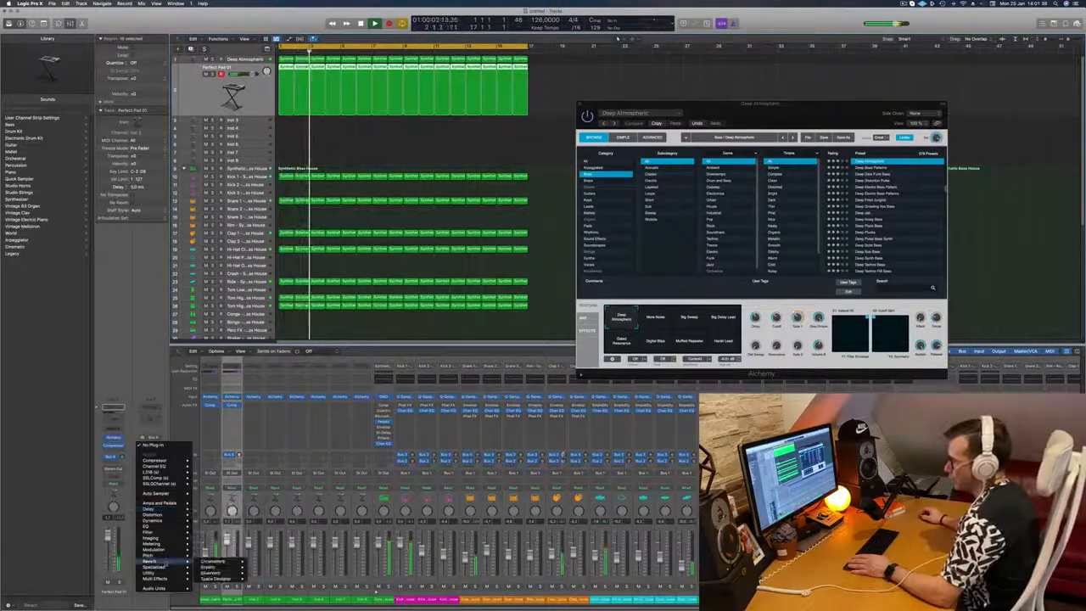
{"action": "left_click", "coordinate": [212, 573]}
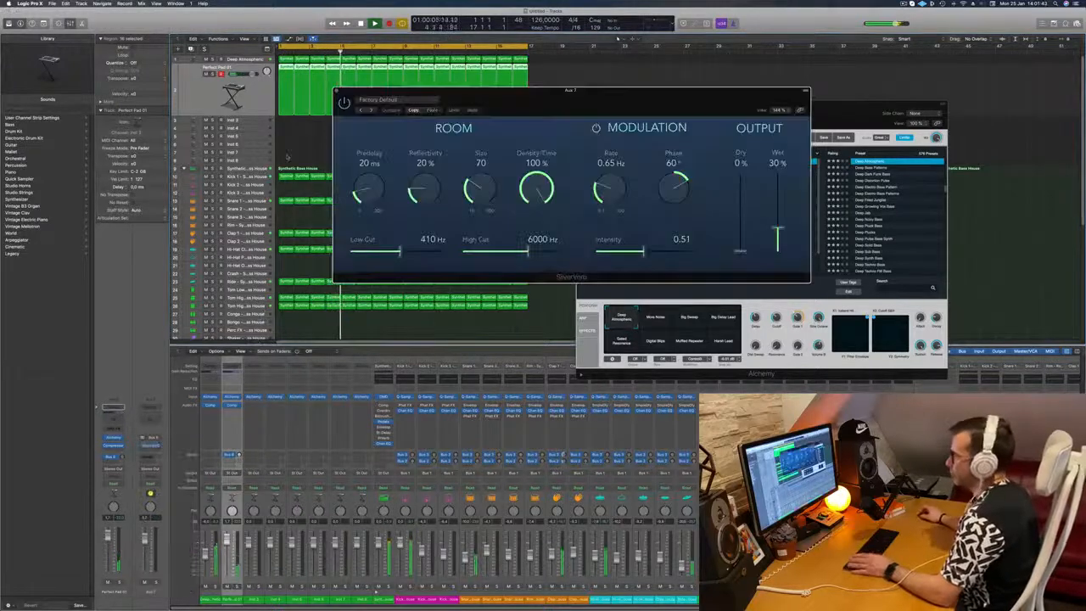
{"action": "left_click", "coordinate": [382, 99]}
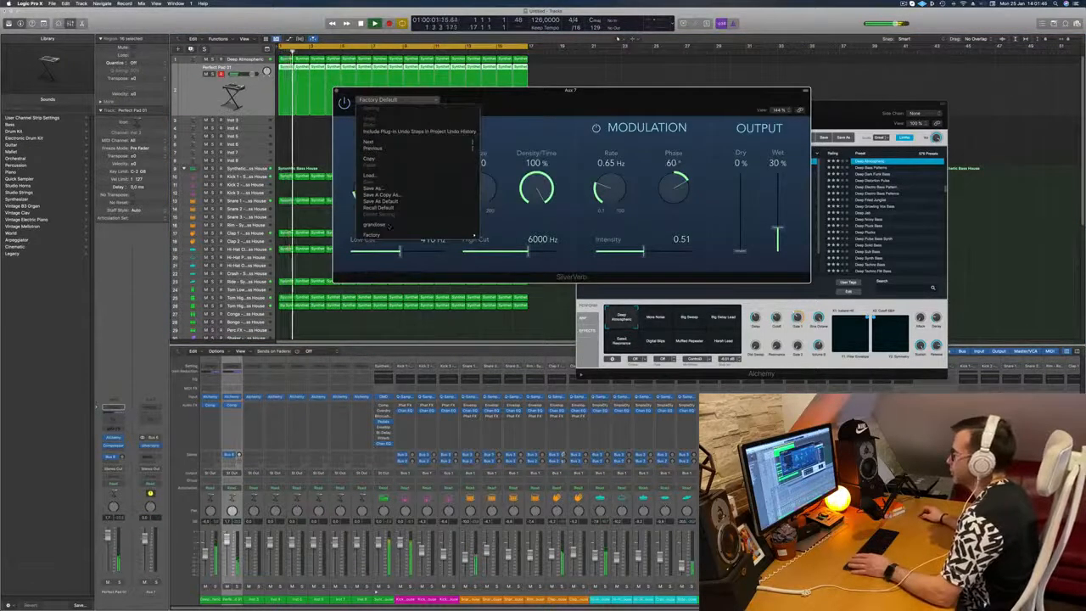
{"action": "left_click", "coordinate": [416, 224]}
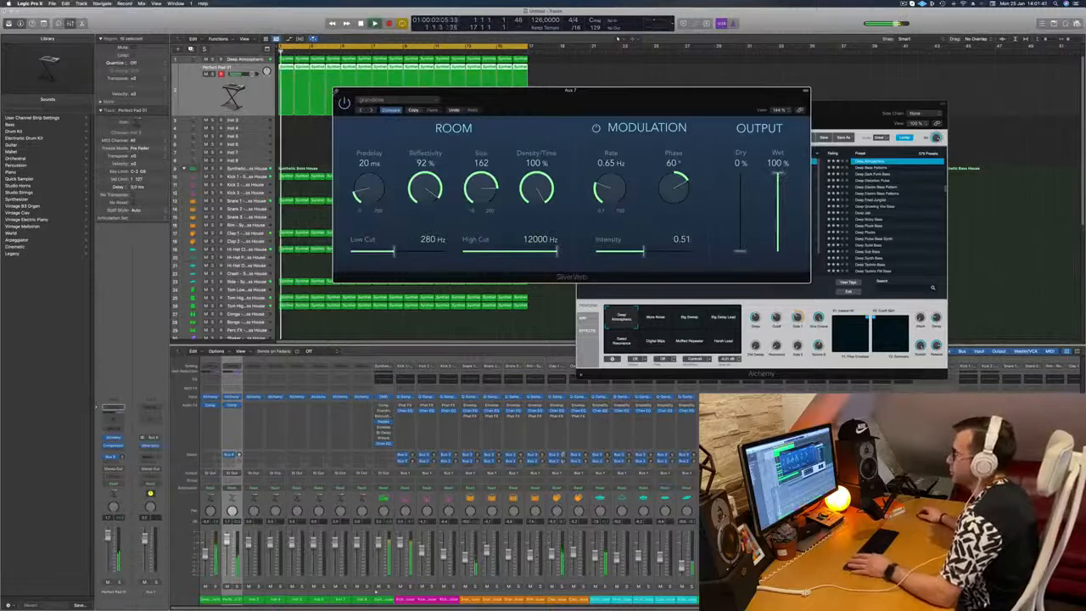
- Raise Perfect Pad 01's send level to the reverb bus and check its Alchemy settings
{"action": "left_click_drag", "start_coordinate": [121, 457], "coordinate": [123, 457]}
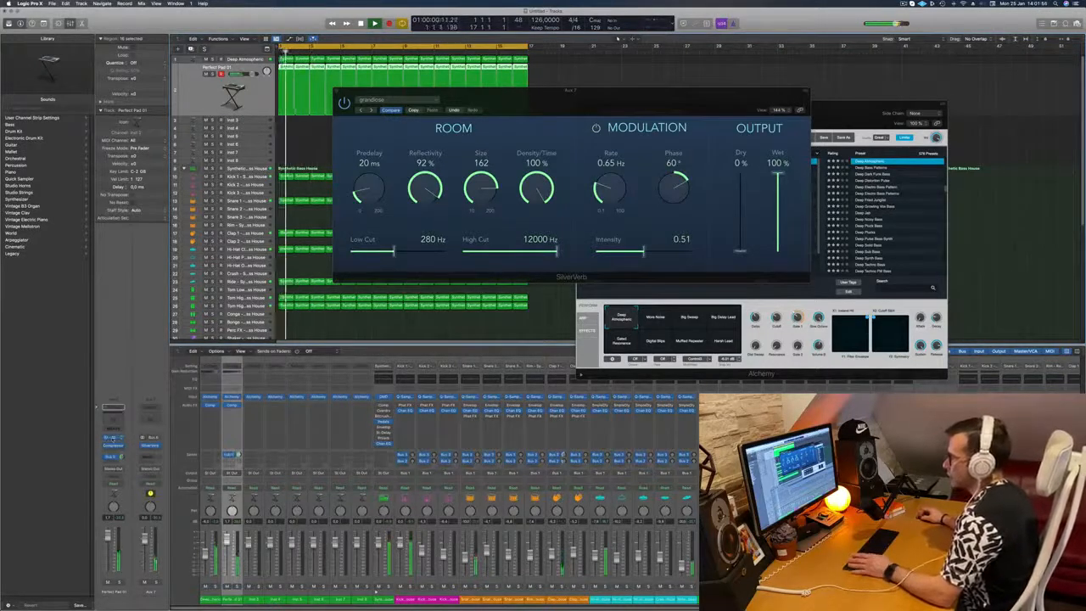
{"action": "left_click", "coordinate": [113, 440]}
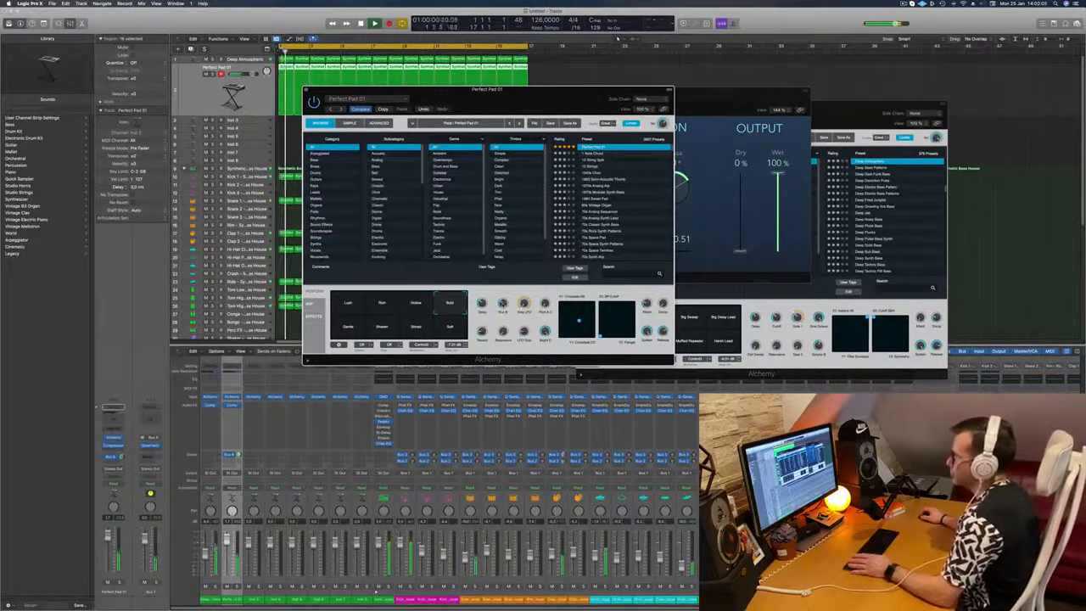
{"action": "left_click", "coordinate": [306, 89]}
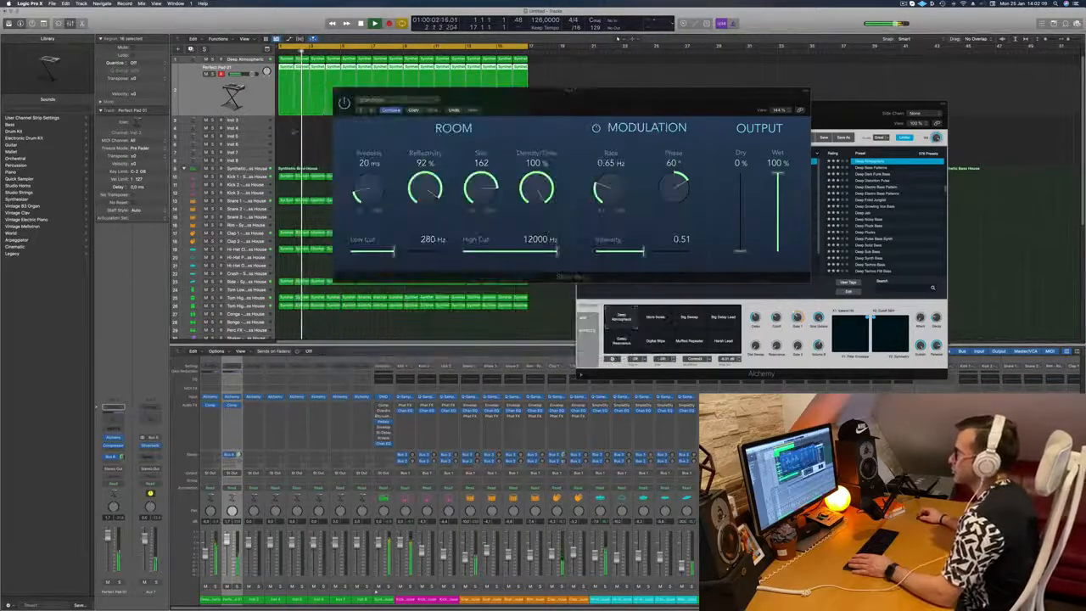
- Copy the first Deep Atmospheric bass region to the start of the Inst 3 track and show its notes in the Piano Roll
{"action": "left_click_drag", "start_coordinate": [486, 101], "coordinate": [889, 144]}
{"action": "left_click", "coordinate": [446, 141]}
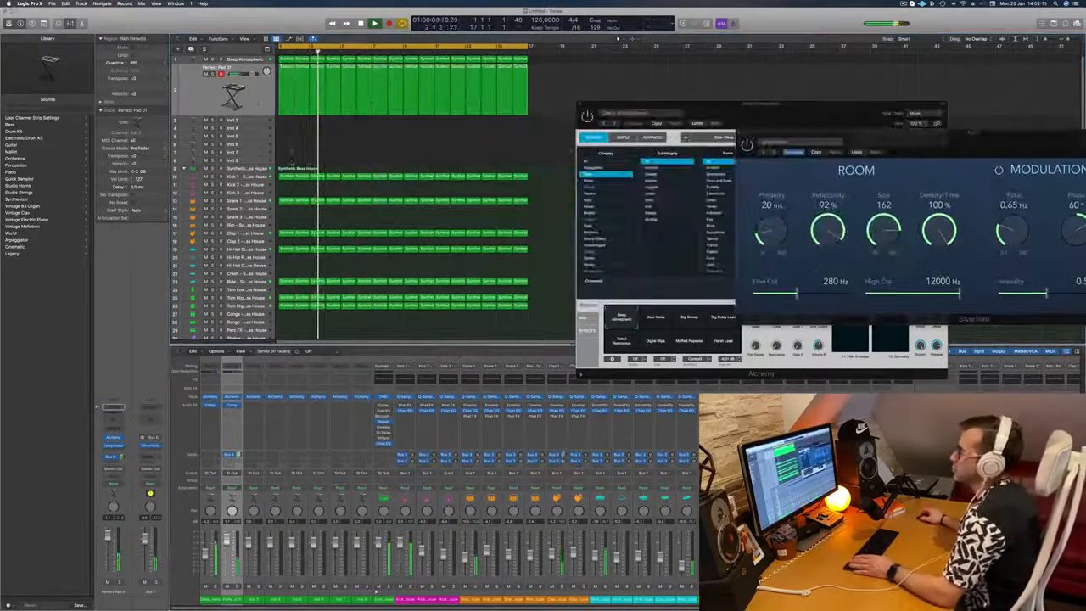
{"action": "left_click", "coordinate": [245, 122]}
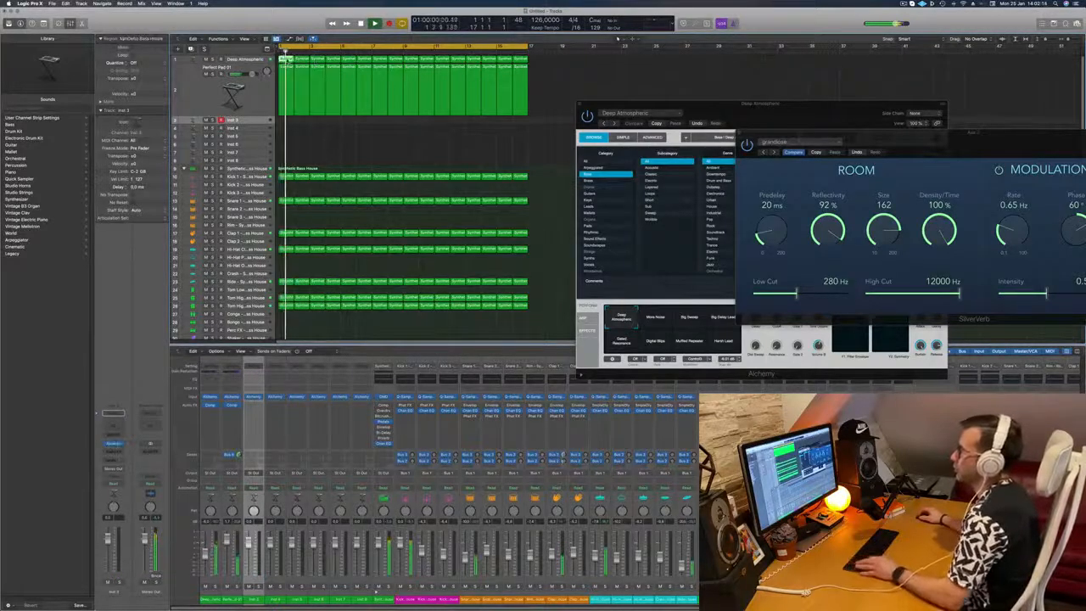
{"action": "left_click_drag", "start_coordinate": [286, 60], "coordinate": [286, 123]}
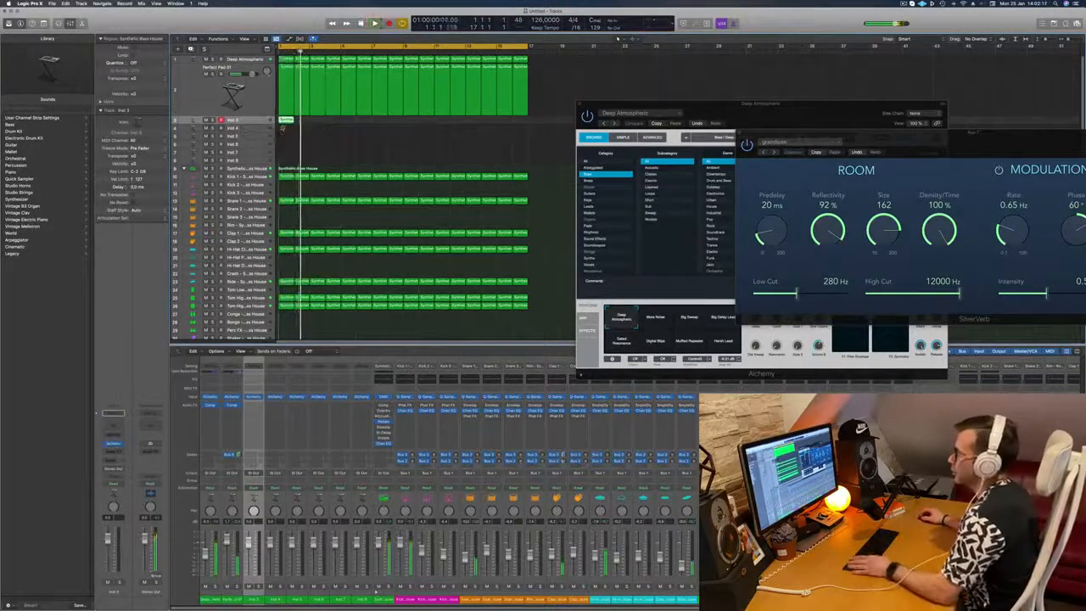
{"action": "double_click", "coordinate": [286, 120]}
{"action": "key", "text": "space"}
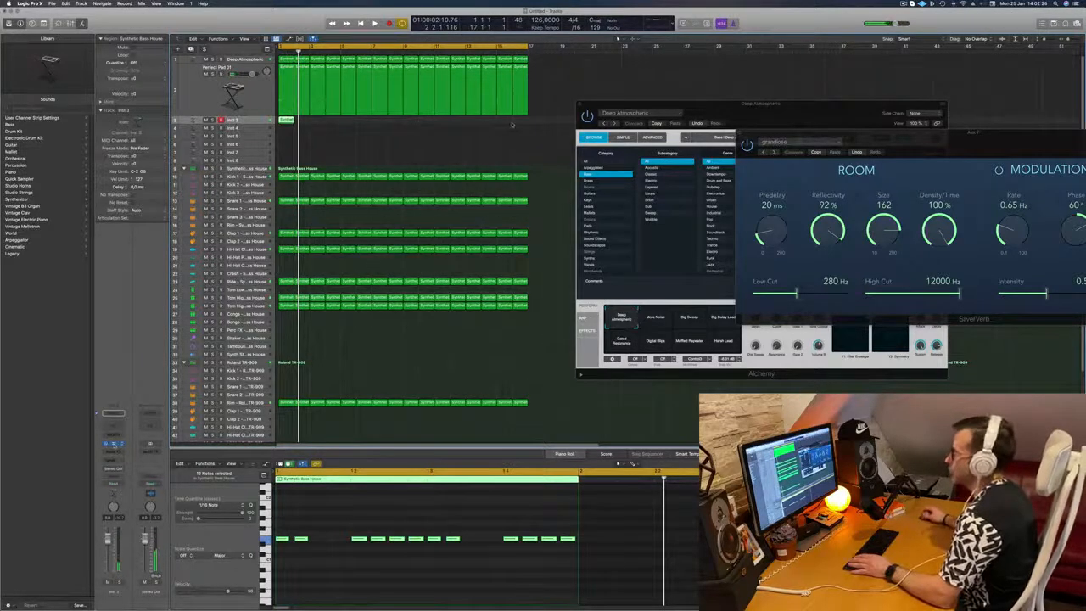
- Repeat the copied region on Inst 3 up to bar 17, keeping its Alchemy window clear of the arrangement
{"action": "left_click_drag", "start_coordinate": [512, 90], "coordinate": [603, 92]}
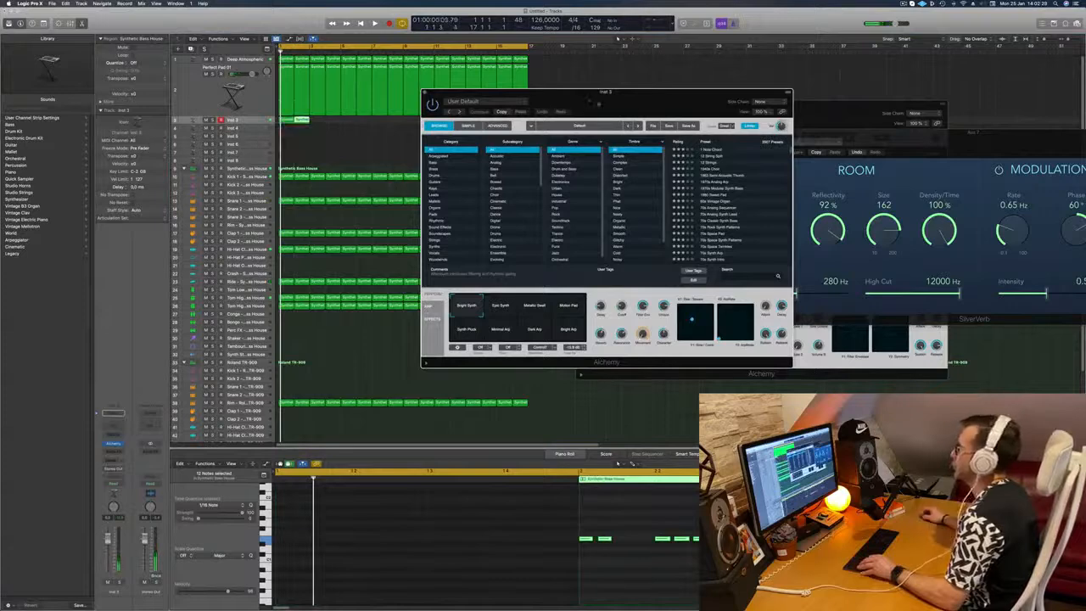
{"action": "left_click_drag", "start_coordinate": [604, 92], "coordinate": [670, 100]}
{"action": "mouse_move", "coordinate": [332, 125]}
{"action": "left_mouse_down"}
{"action": "mouse_move", "coordinate": [286, 121]}
{"action": "mouse_move", "coordinate": [353, 126]}
{"action": "left_mouse_up"}
{"action": "left_click_drag", "start_coordinate": [623, 114], "coordinate": [624, 221]}
{"action": "mouse_move", "coordinate": [416, 129]}
{"action": "left_mouse_down"}
{"action": "mouse_move", "coordinate": [290, 122]}
{"action": "mouse_move", "coordinate": [414, 126]}
{"action": "left_mouse_up"}
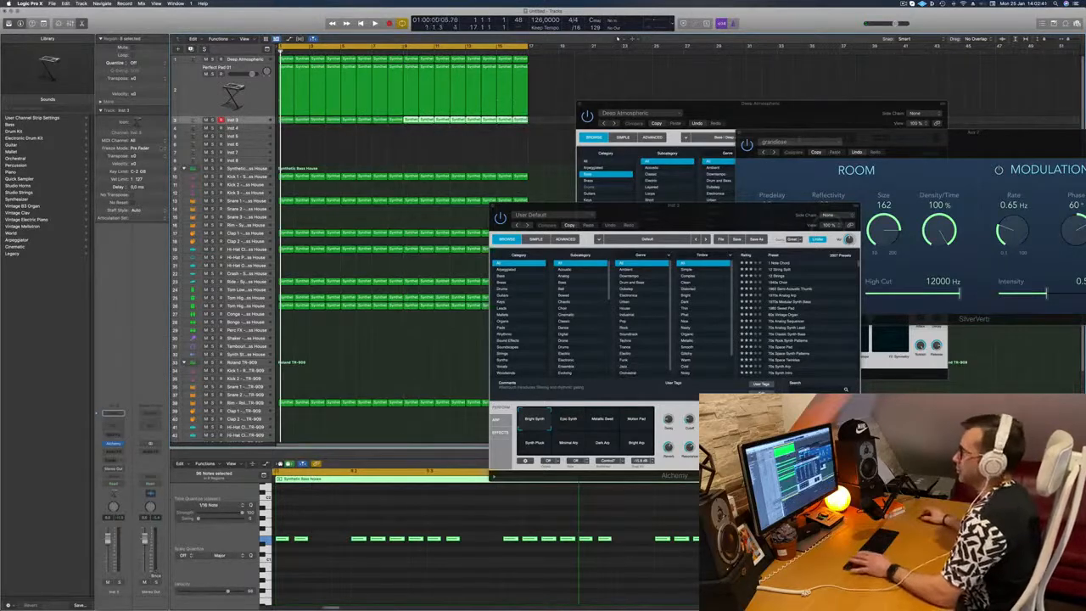
- Load the 90s Wave Sequence preset from Alchemy's Rhythms category on Inst 3 while the arrangement plays
{"action": "key", "text": "space"}
{"action": "key", "text": "space"}
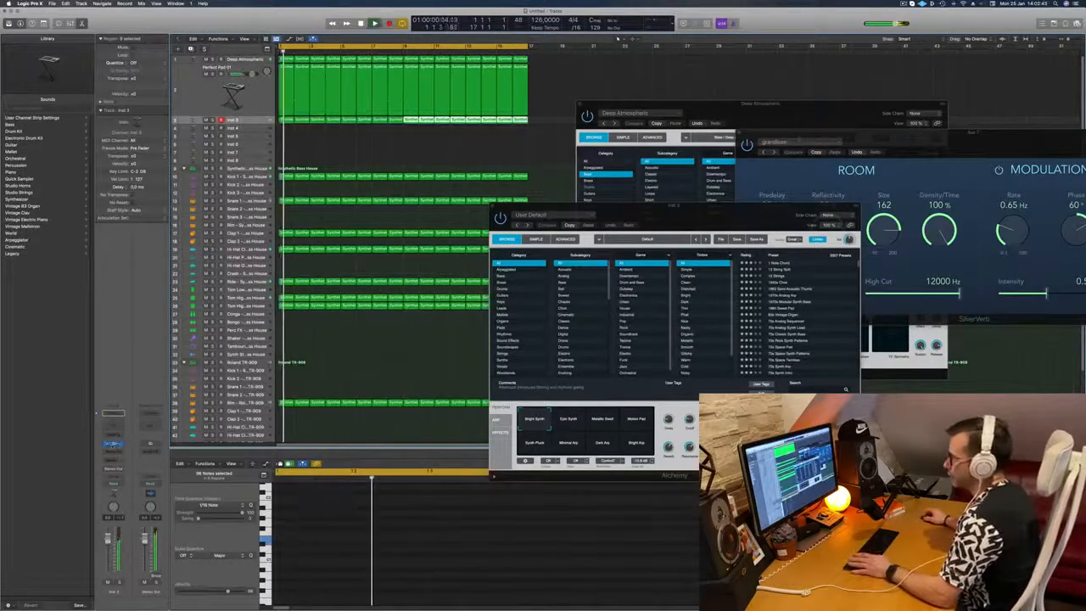
{"action": "left_click", "coordinate": [114, 444]}
{"action": "left_click", "coordinate": [113, 444]}
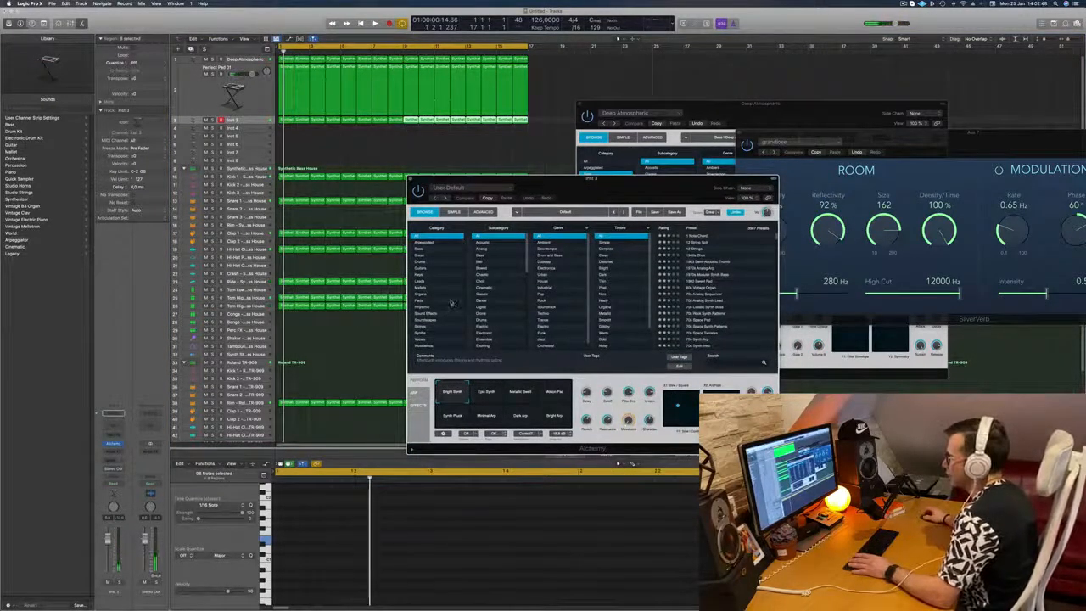
{"action": "left_click", "coordinate": [421, 306]}
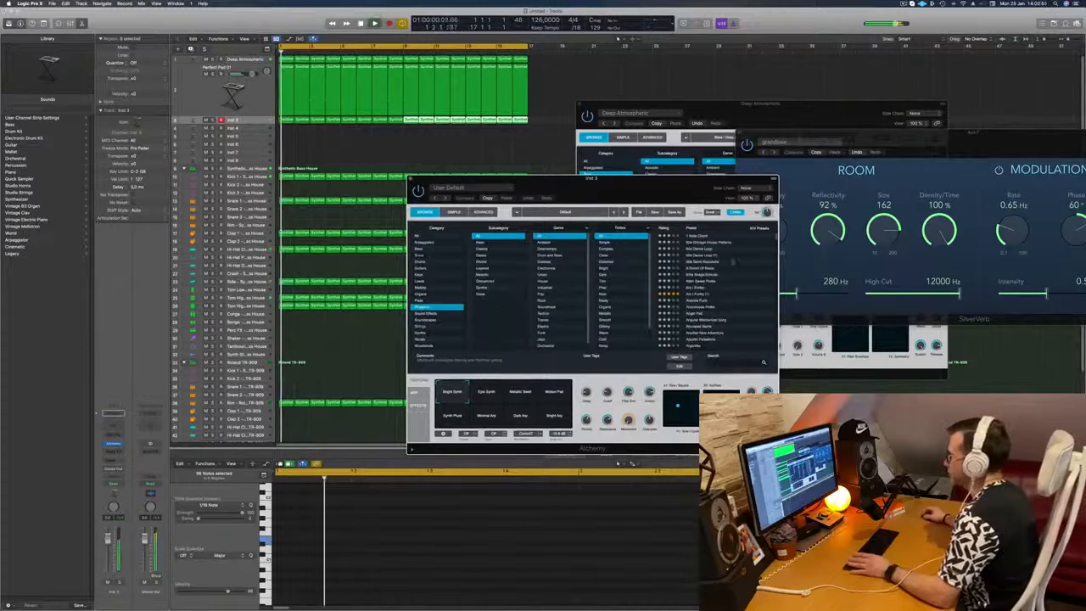
{"action": "left_click", "coordinate": [703, 260]}
{"action": "left_click_drag", "start_coordinate": [677, 176], "coordinate": [798, 161]}
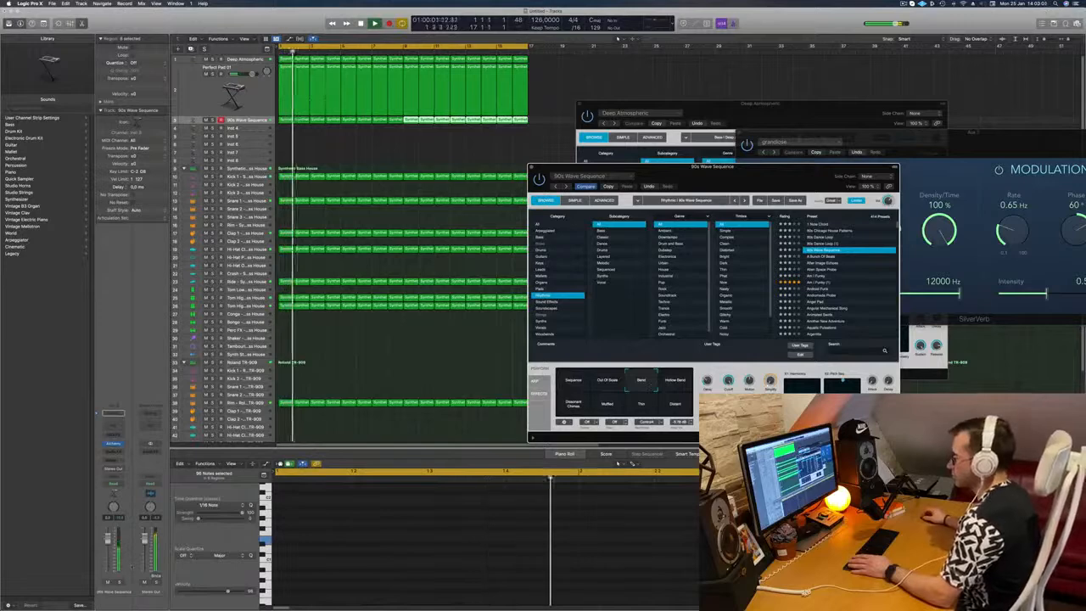
- Lower the 90s Wave Sequence track's volume and audition its Dissonant Chimes and Muffled variations, partly in solo
{"action": "left_click_drag", "start_coordinate": [108, 538], "coordinate": [108, 550]}
{"action": "left_click", "coordinate": [575, 399]}
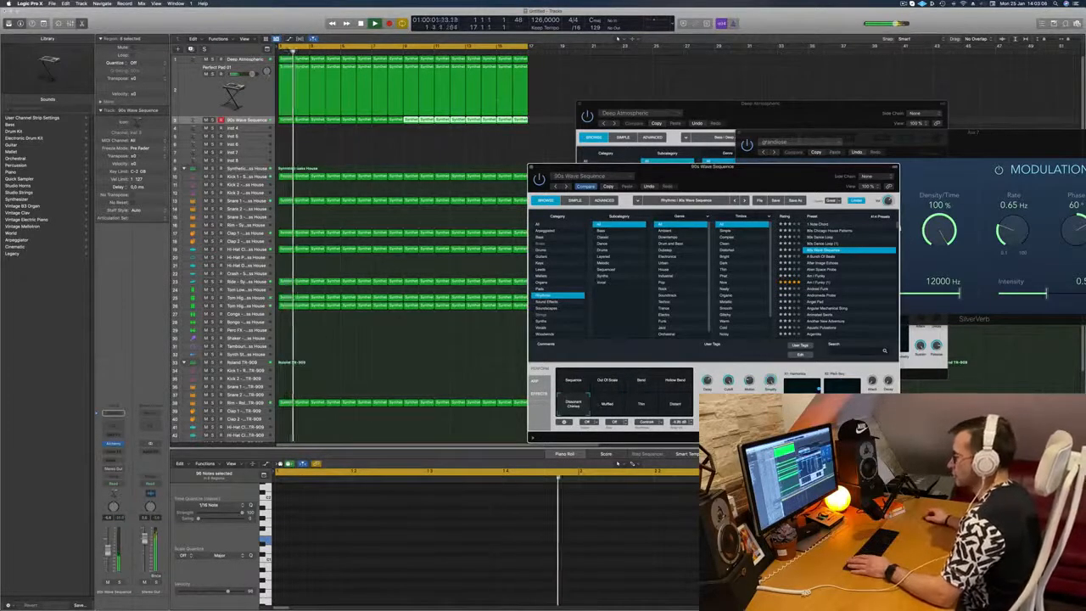
{"action": "left_click", "coordinate": [118, 583]}
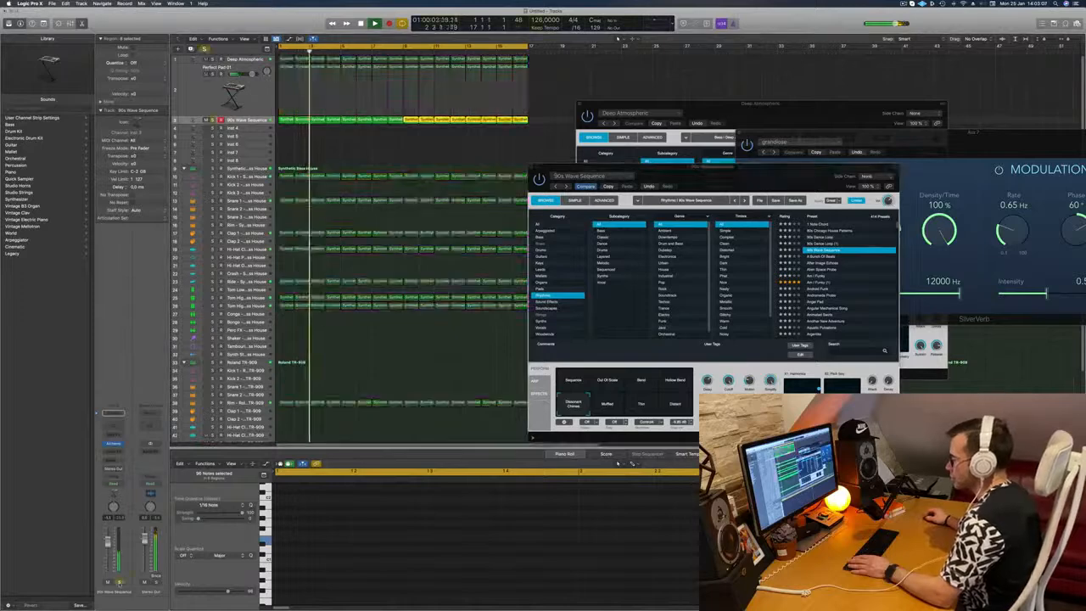
{"action": "left_click", "coordinate": [119, 583]}
{"action": "key", "text": "space"}
{"action": "key", "text": "space"}
{"action": "left_click", "coordinate": [607, 404]}
{"action": "key", "text": "space"}
{"action": "key", "text": "space"}
- Select the notes in all sixteen 90s Wave Sequence regions, transpose them to a different octave and resume playback
{"action": "key", "text": "super+z"}
{"action": "key", "text": "super+z"}
{"action": "key", "text": "super+z"}
{"action": "key", "text": "super+z"}
{"action": "key", "text": "space"}
{"action": "key", "text": "space"}
{"action": "left_click", "coordinate": [349, 532]}
{"action": "key", "text": "space"}
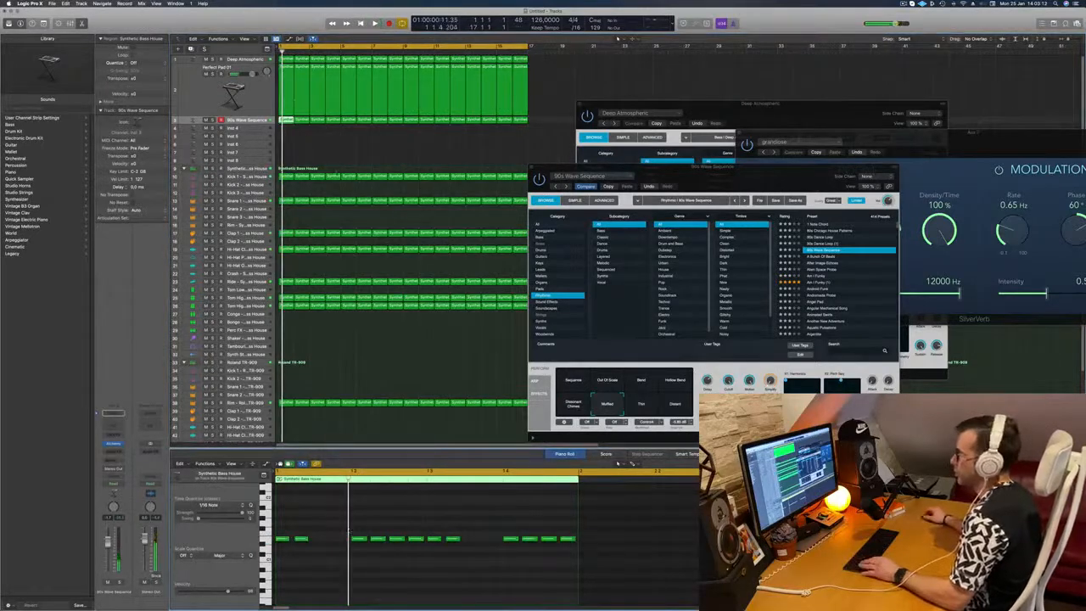
{"action": "key", "text": "super+r"}
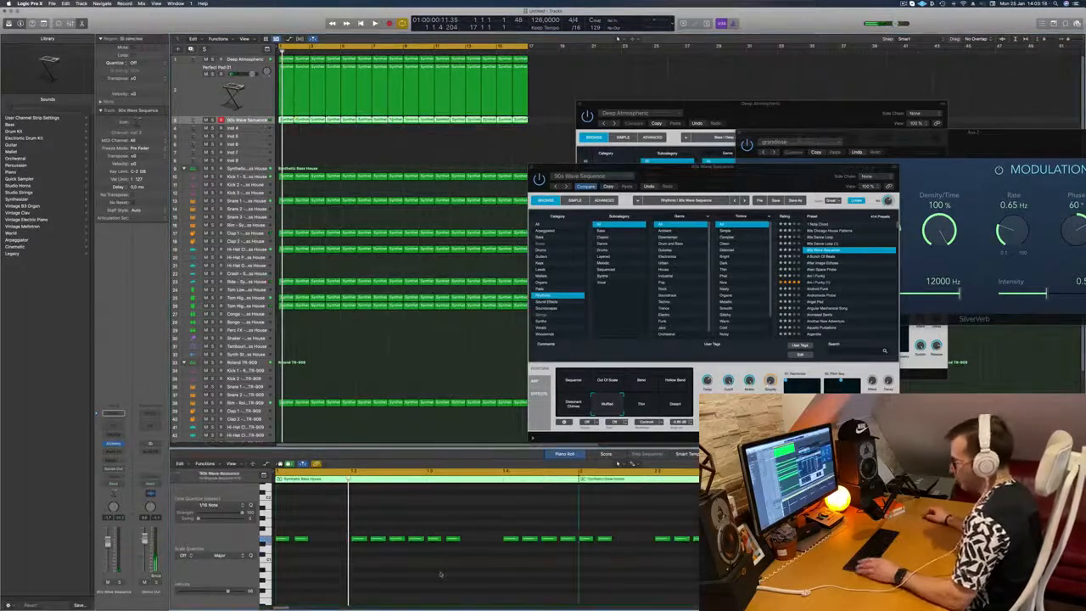
{"action": "key", "text": "super+a"}
{"action": "key", "text": "BackSpace"}
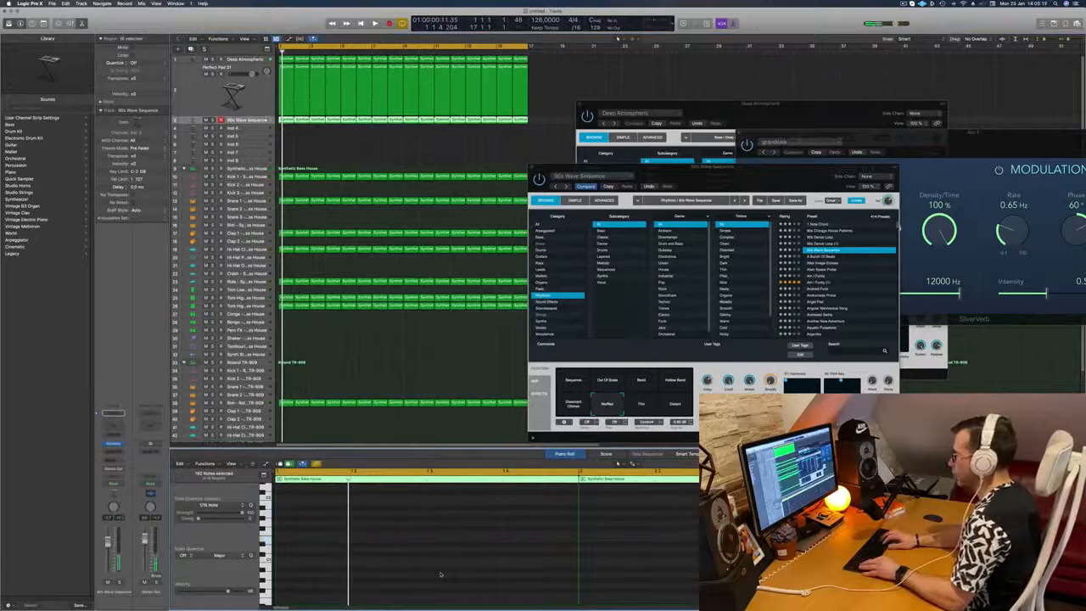
{"action": "key", "text": "space"}
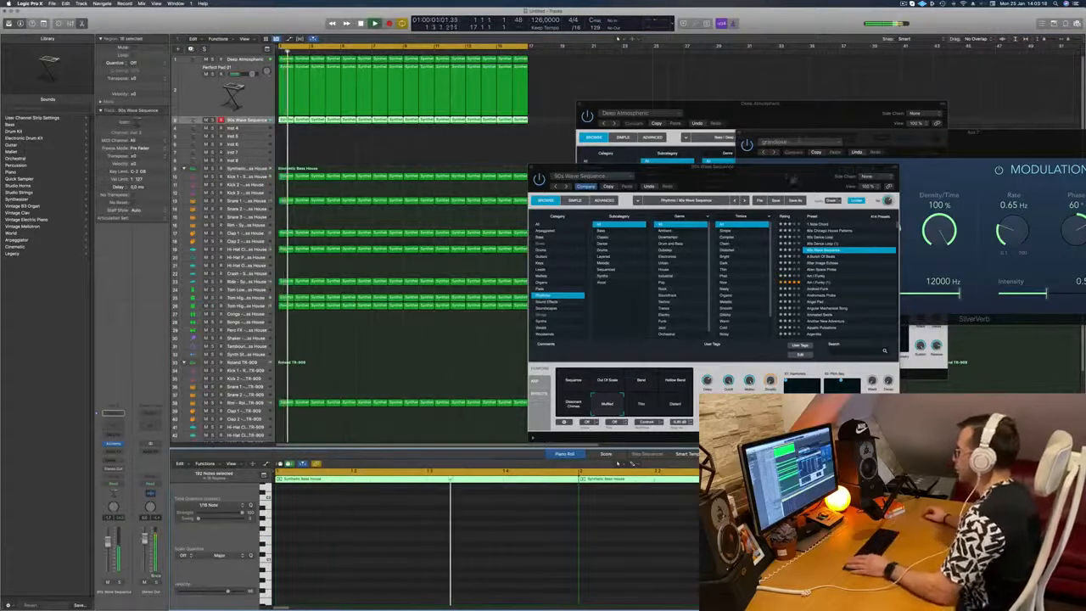
- Audition two more 90s Wave Sequence variations, finishing on Thin, against the playing arrangement
{"action": "left_click_drag", "start_coordinate": [793, 180], "coordinate": [640, 153]}
{"action": "left_click", "coordinate": [522, 377]}
{"action": "key", "text": "space"}
{"action": "key", "text": "space"}
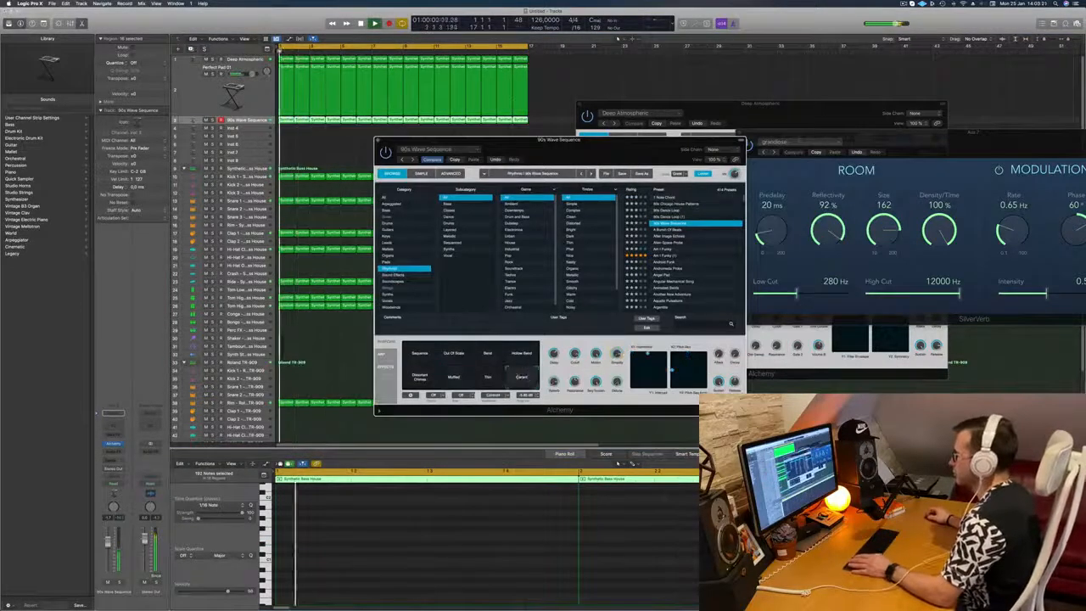
{"action": "left_click", "coordinate": [487, 380]}
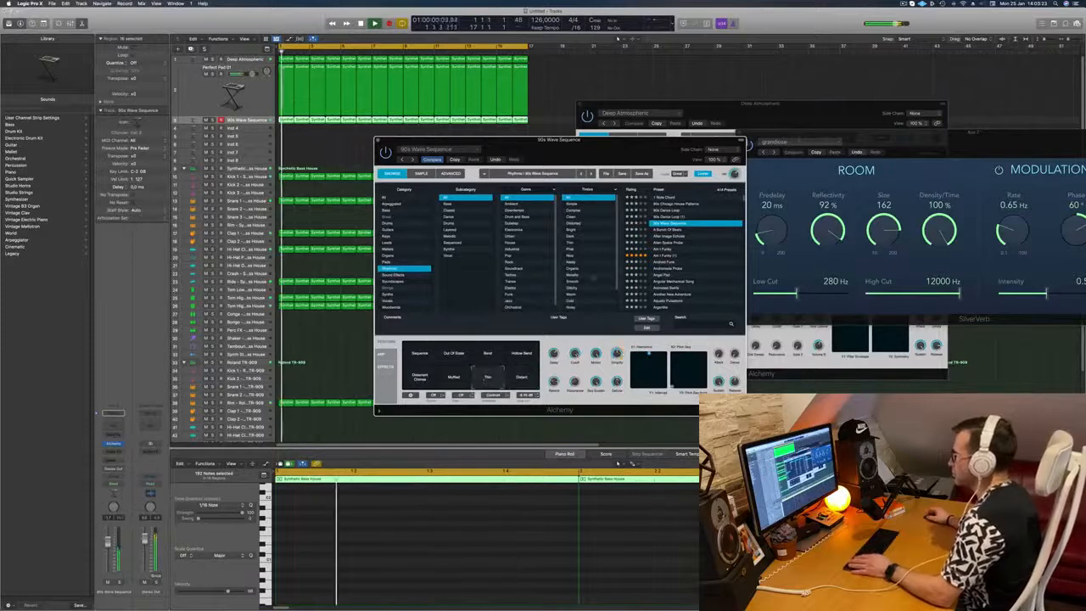
- Audition the A Bunch Of Beats and Am I Funky (1) presets and load Angel Pad on the third instrument track
{"action": "left_click_drag", "start_coordinate": [636, 153], "coordinate": [727, 133]}
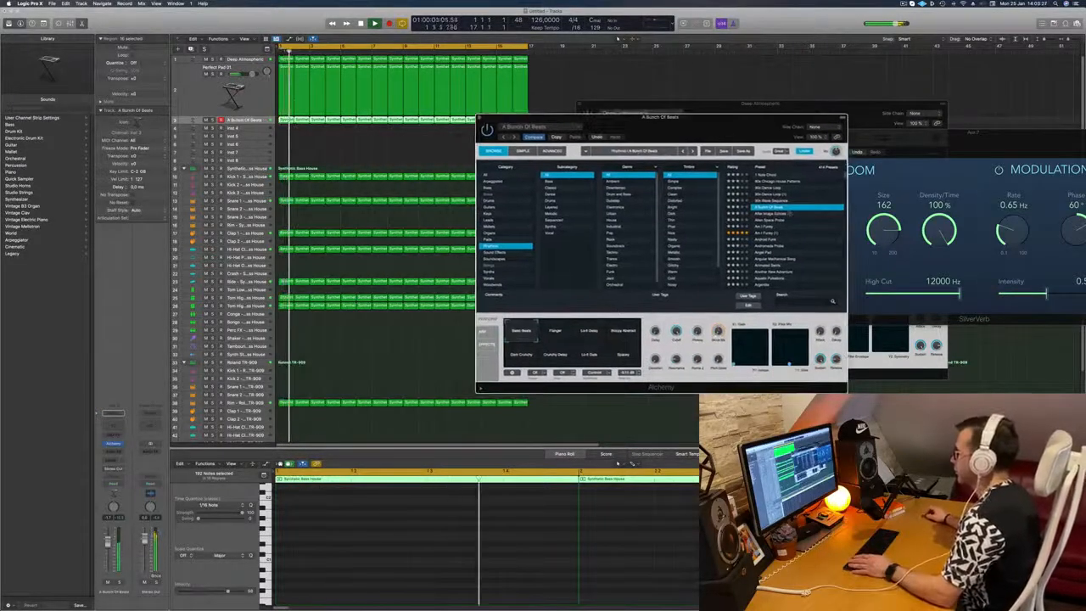
{"action": "left_click", "coordinate": [768, 232]}
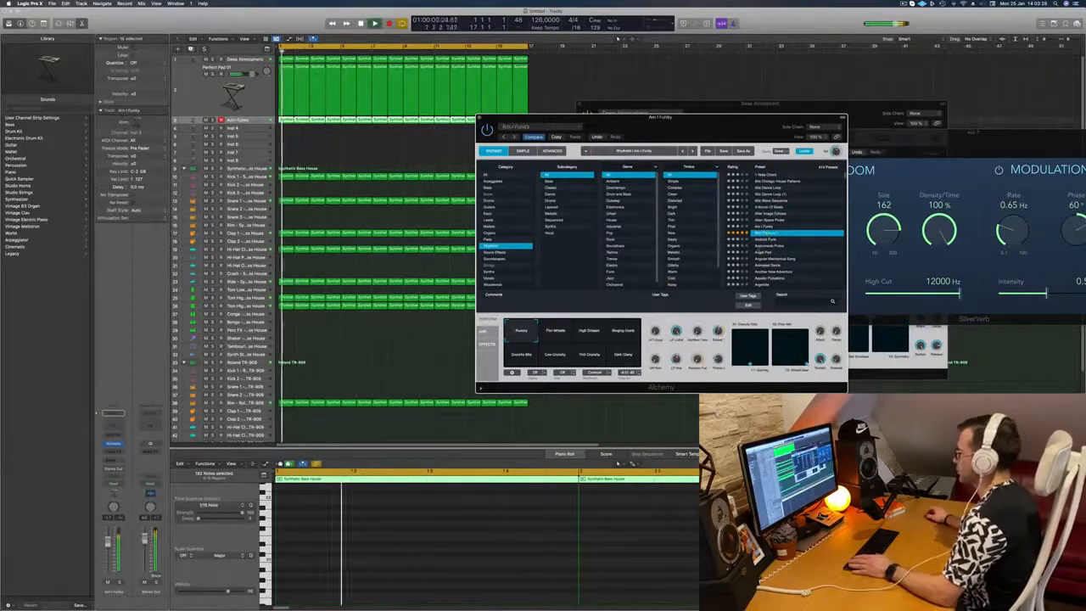
{"action": "left_click", "coordinate": [768, 252]}
{"action": "left_click_drag", "start_coordinate": [662, 116], "coordinate": [721, 113]}
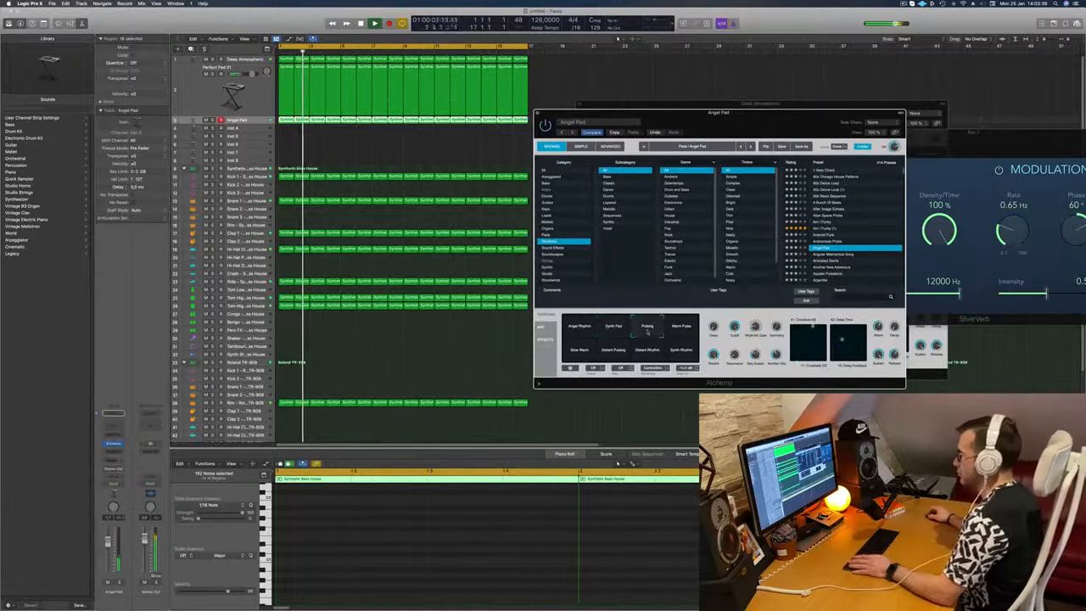
- Compare Angel Pad's Warm Pulse variation in solo, choose Angel Rhythm and play the full mix from the beginning
{"action": "left_click", "coordinate": [673, 329]}
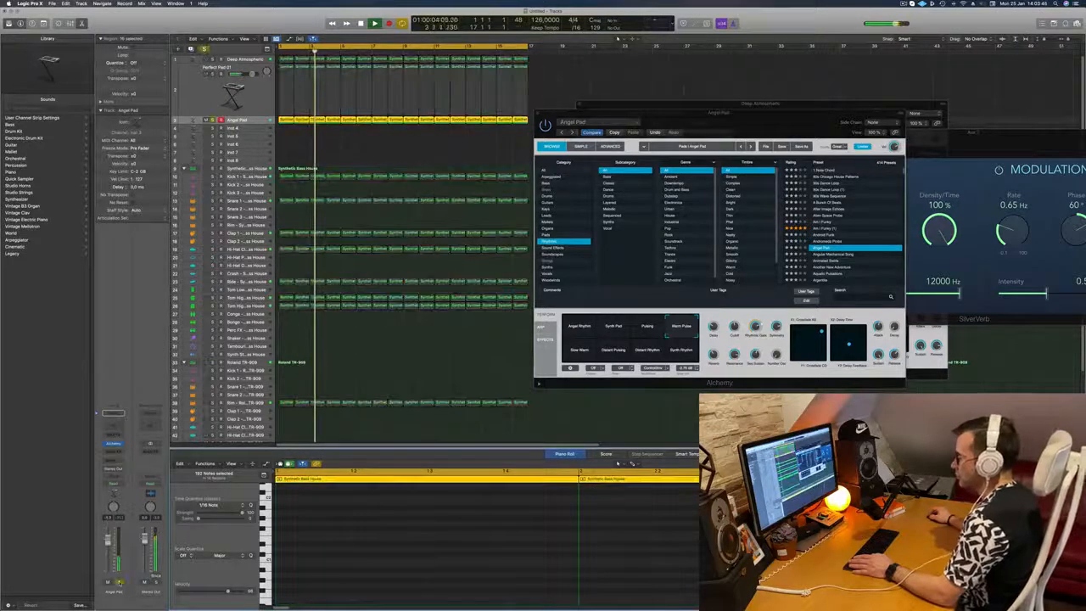
{"action": "left_click", "coordinate": [580, 326]}
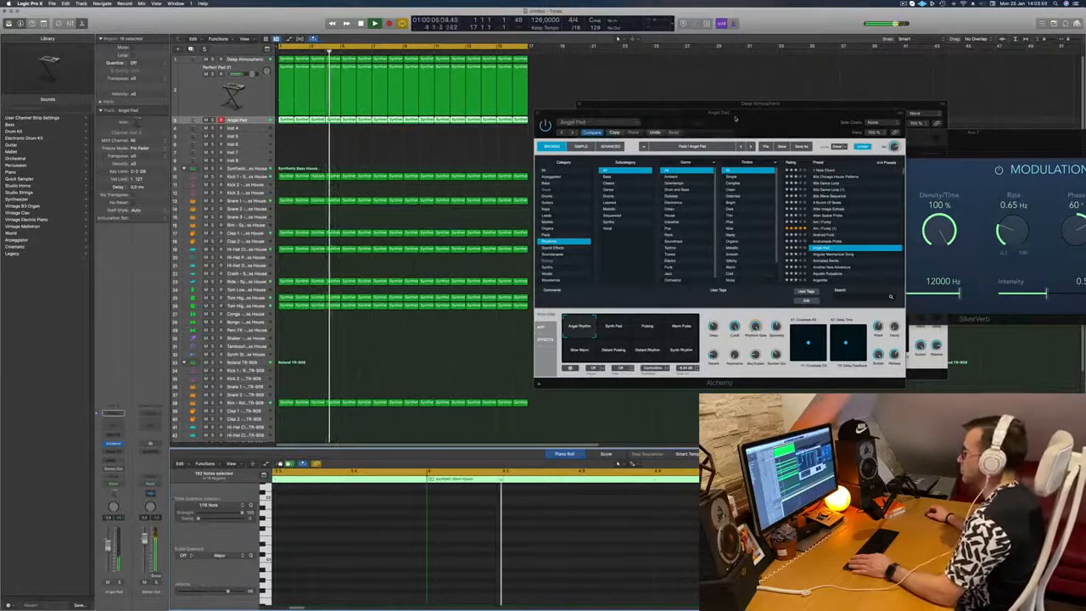
{"action": "key", "text": "Return"}
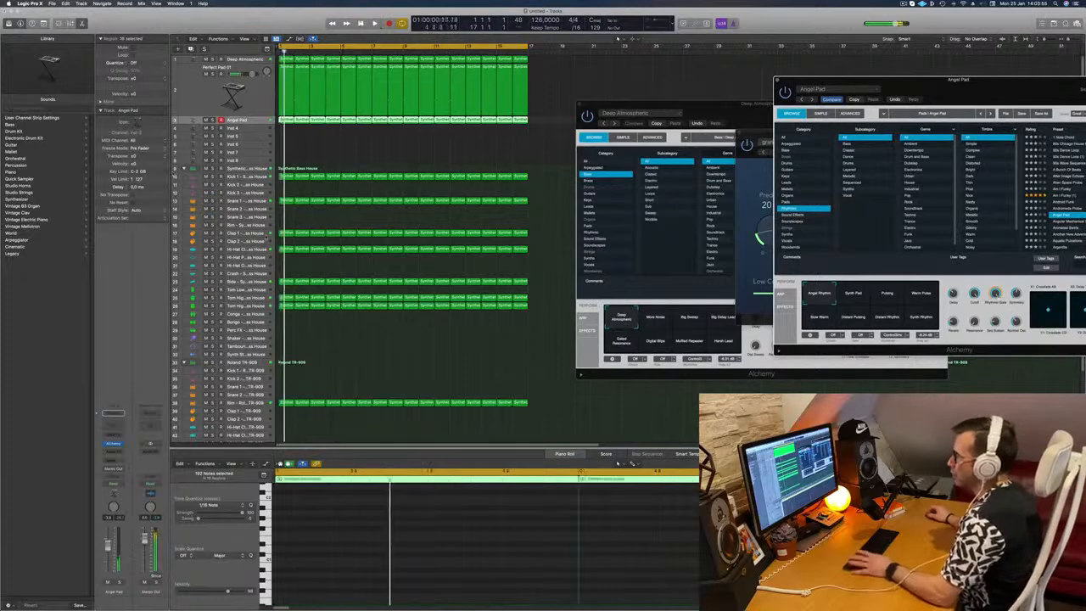
- Copy the notes in all sixteen Clap 1 regions to the first beat of each bar and play the arrangement
{"action": "key", "text": "Return"}
{"action": "left_click", "coordinate": [244, 233]}
{"action": "left_click", "coordinate": [376, 524]}
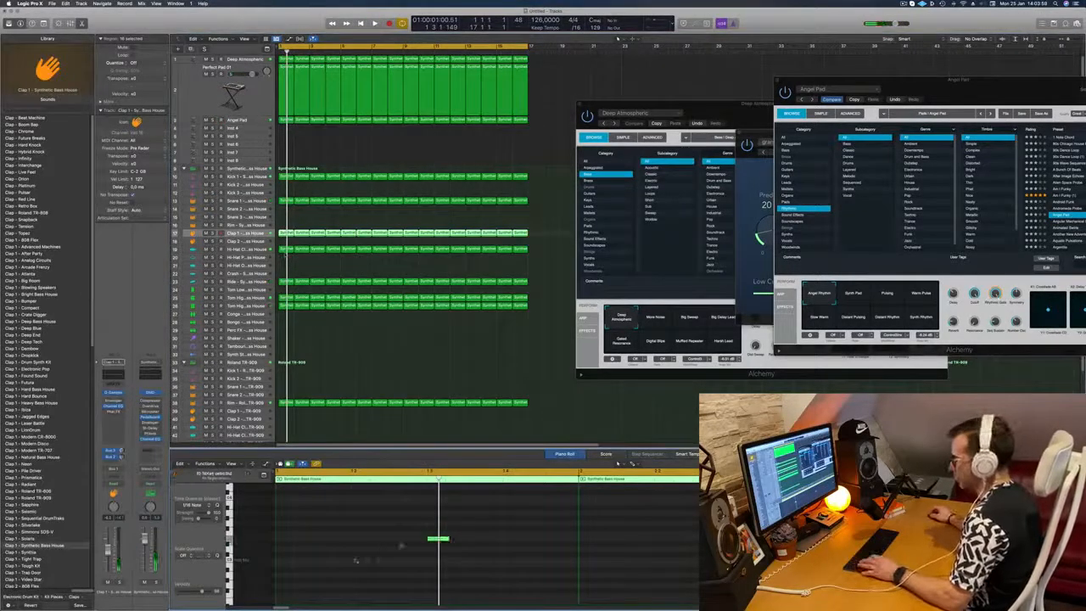
{"action": "left_click_drag", "start_coordinate": [436, 540], "coordinate": [287, 542]}
{"action": "key", "text": "space"}
{"action": "scroll", "coordinate": [325, 517], "scroll_direction": "down", "scroll_amount": 5}
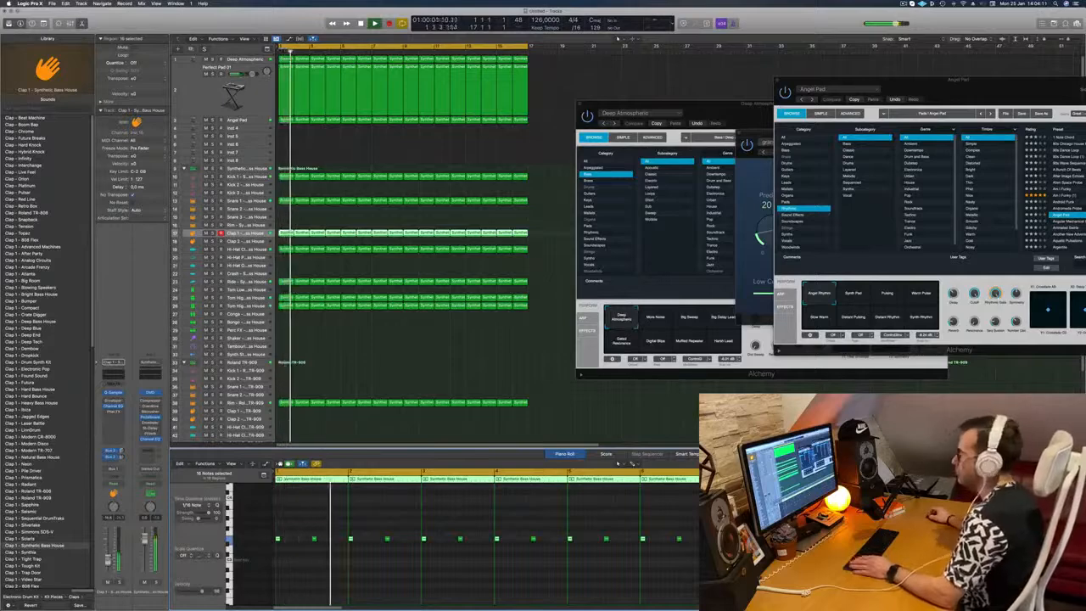
- Audition Angel Pad's Synth Rhythm variation and load the Animated Swirls preset on the third instrument track
{"action": "left_click_drag", "start_coordinate": [873, 81], "coordinate": [408, 235]}
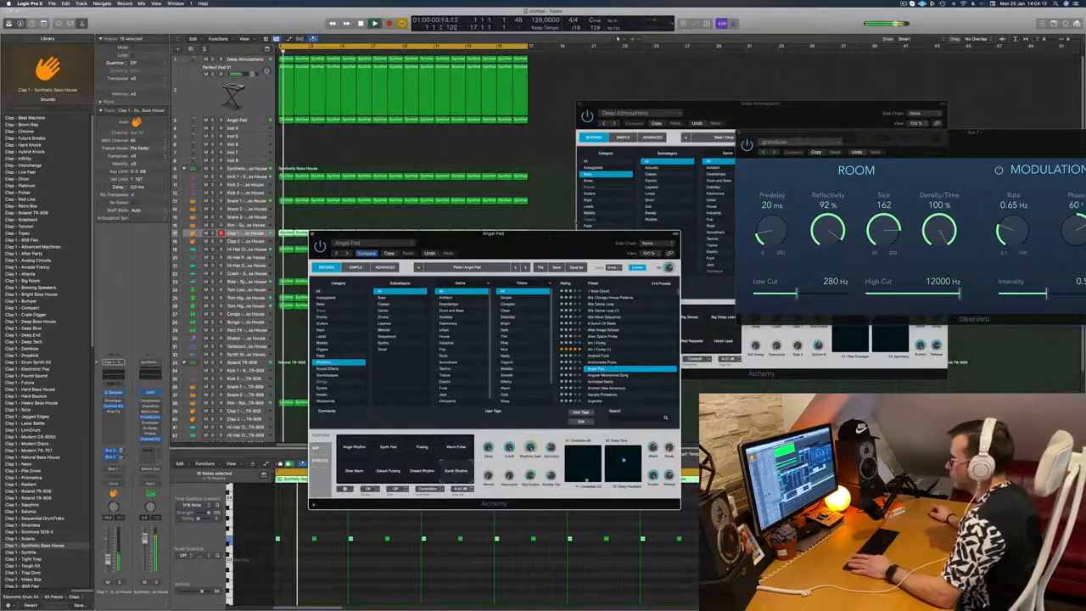
{"action": "left_click_drag", "start_coordinate": [555, 233], "coordinate": [611, 182]}
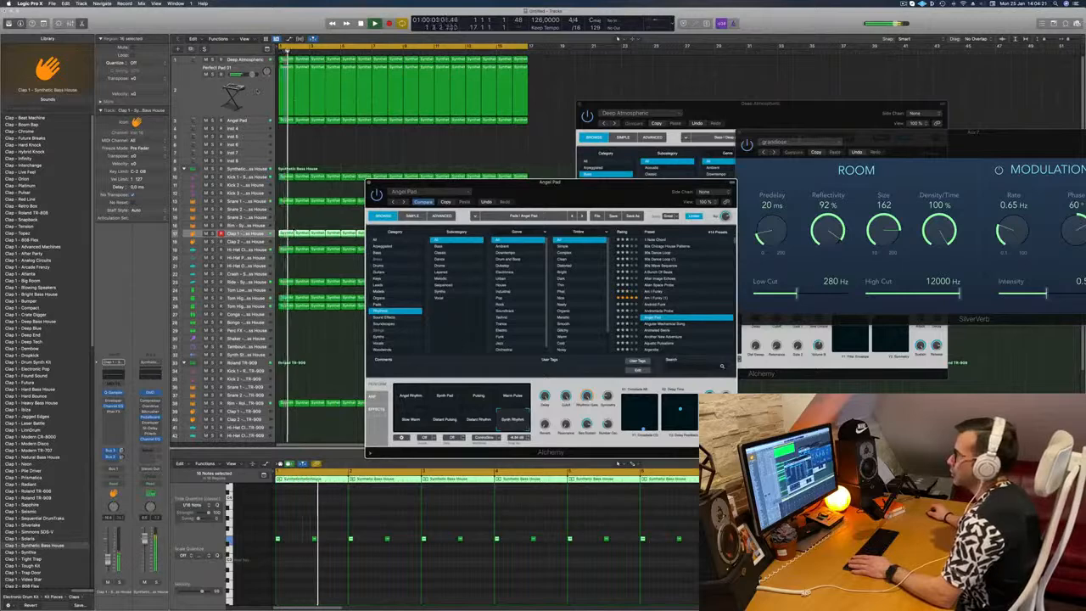
{"action": "left_click", "coordinate": [256, 120]}
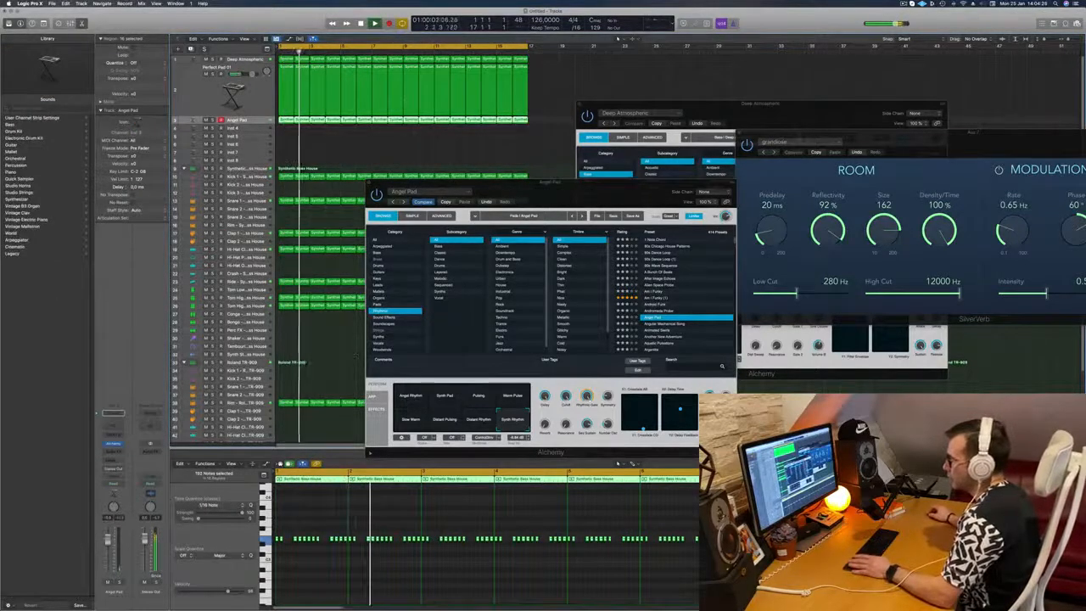
{"action": "scroll", "coordinate": [667, 290], "scroll_direction": "down", "scroll_amount": 4}
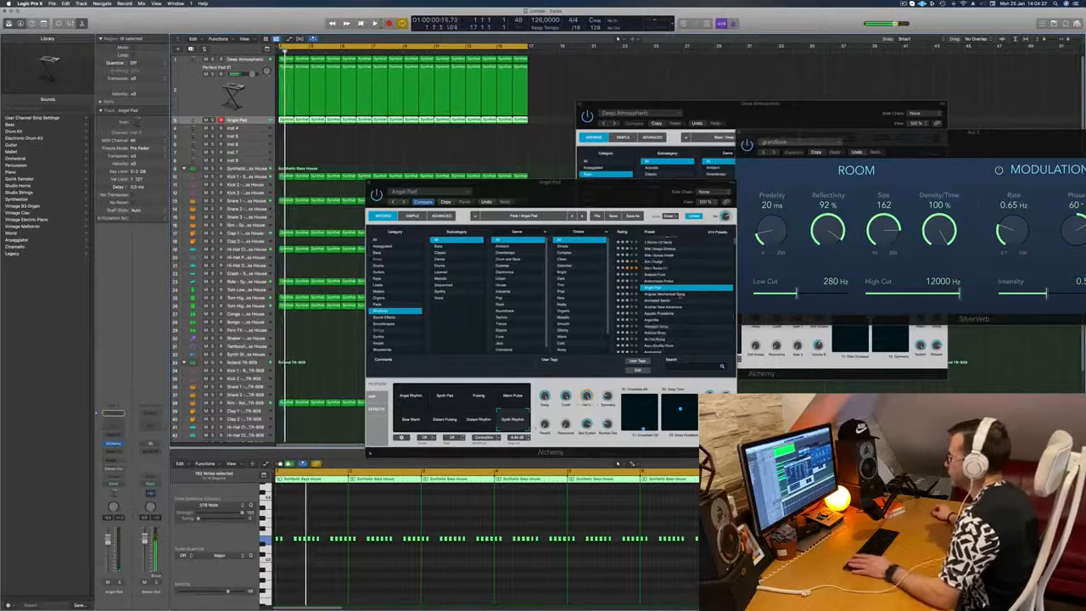
{"action": "left_click", "coordinate": [666, 287]}
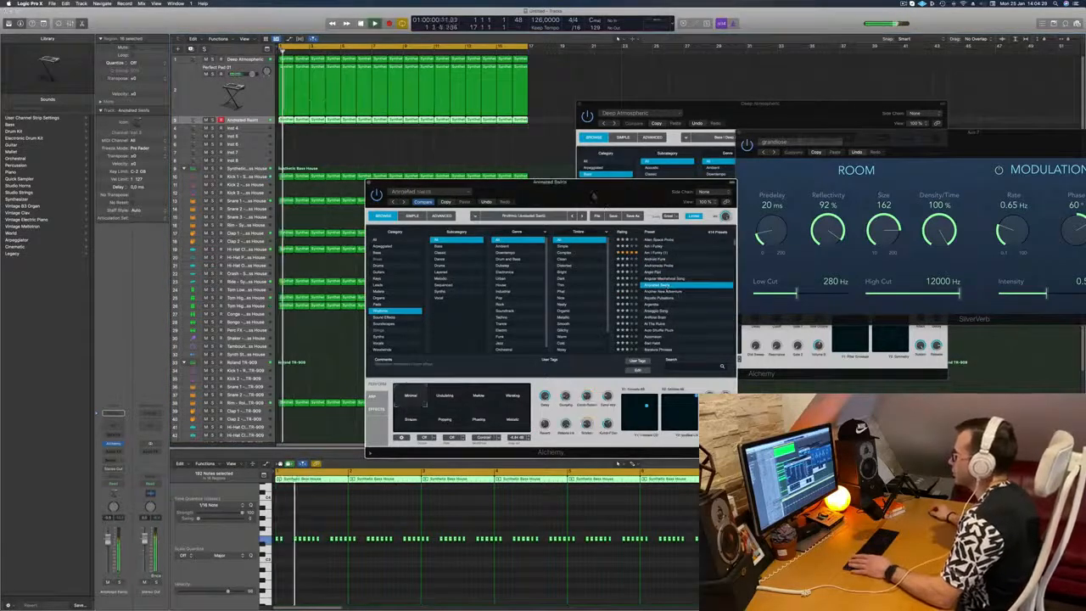
{"action": "left_click_drag", "start_coordinate": [594, 181], "coordinate": [658, 164]}
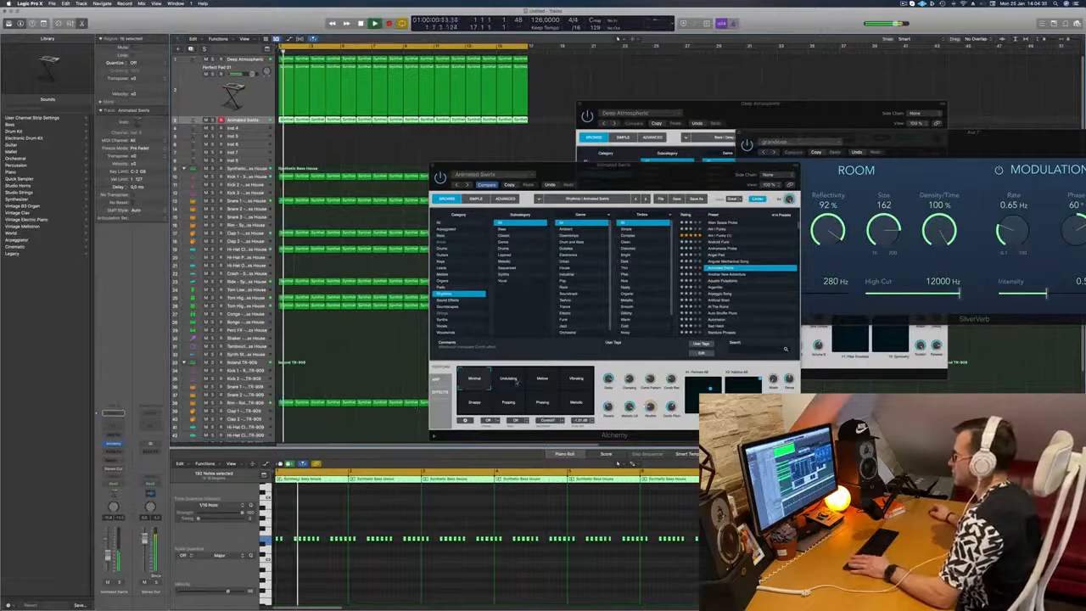
- Audition the Animated Swirls variations from Undulating through Melodic against the playing mix and settle on Popping
{"action": "left_click", "coordinate": [516, 382]}
{"action": "left_click", "coordinate": [542, 380]}
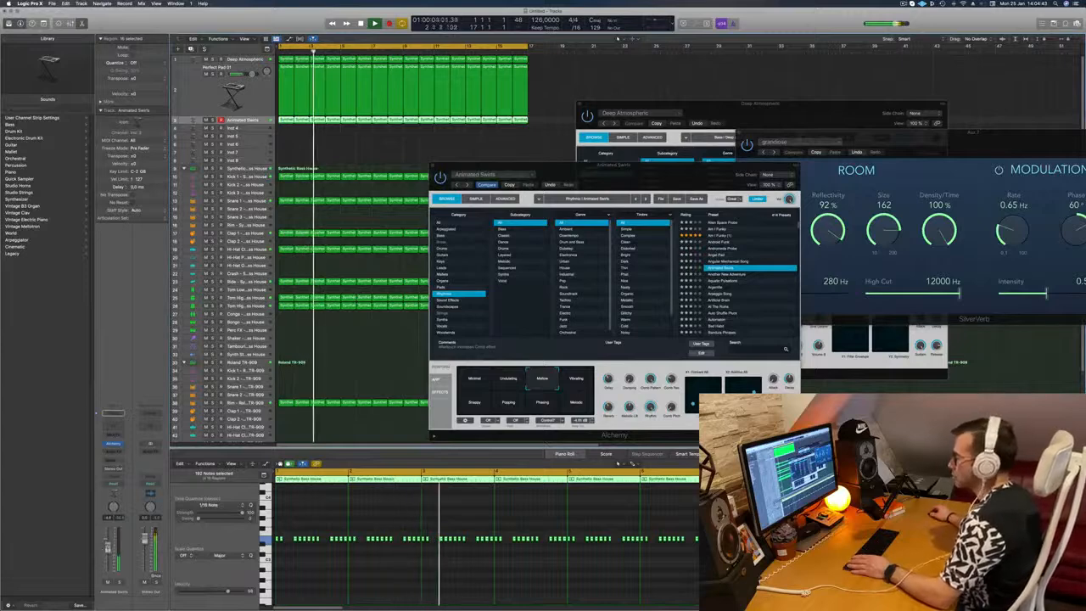
{"action": "left_click", "coordinate": [543, 380]}
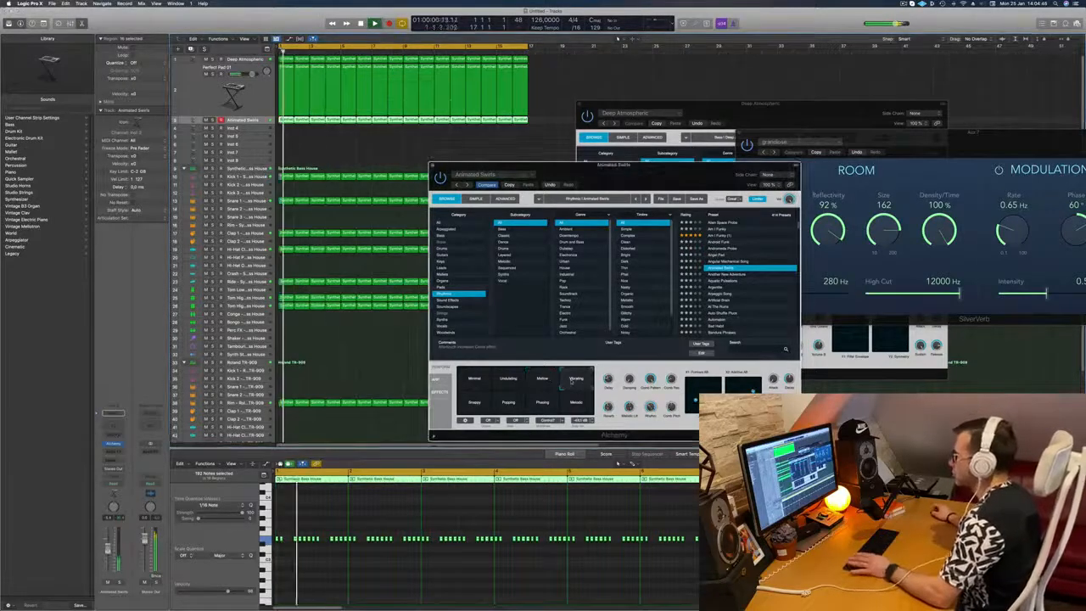
{"action": "left_click", "coordinate": [475, 402]}
{"action": "left_click", "coordinate": [507, 402]}
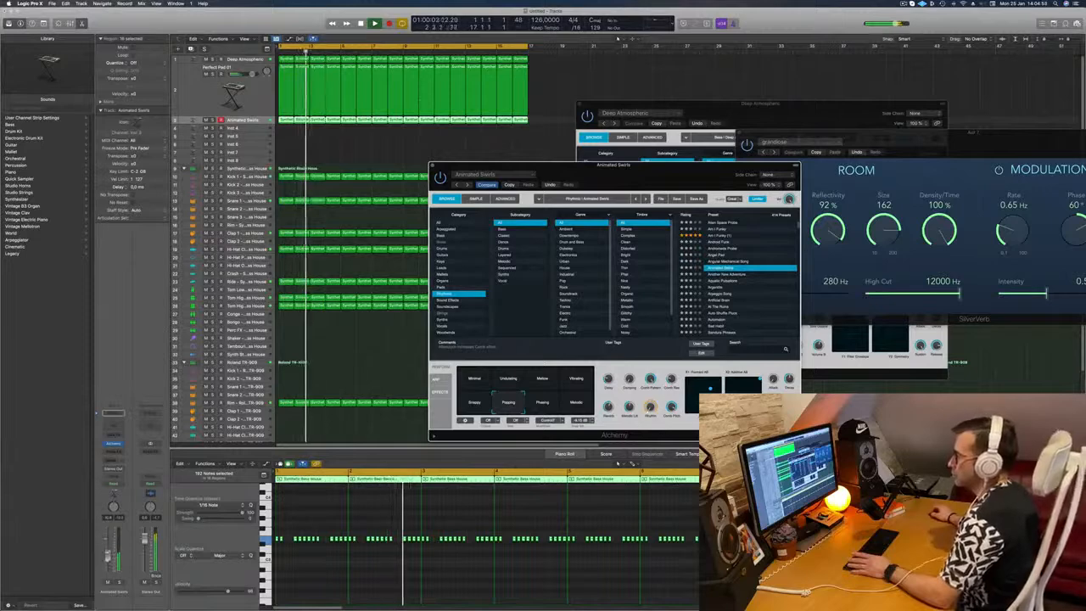
{"action": "key", "text": "space"}
{"action": "key", "text": "space"}
{"action": "left_click", "coordinate": [542, 407]}
{"action": "left_click", "coordinate": [576, 402]}
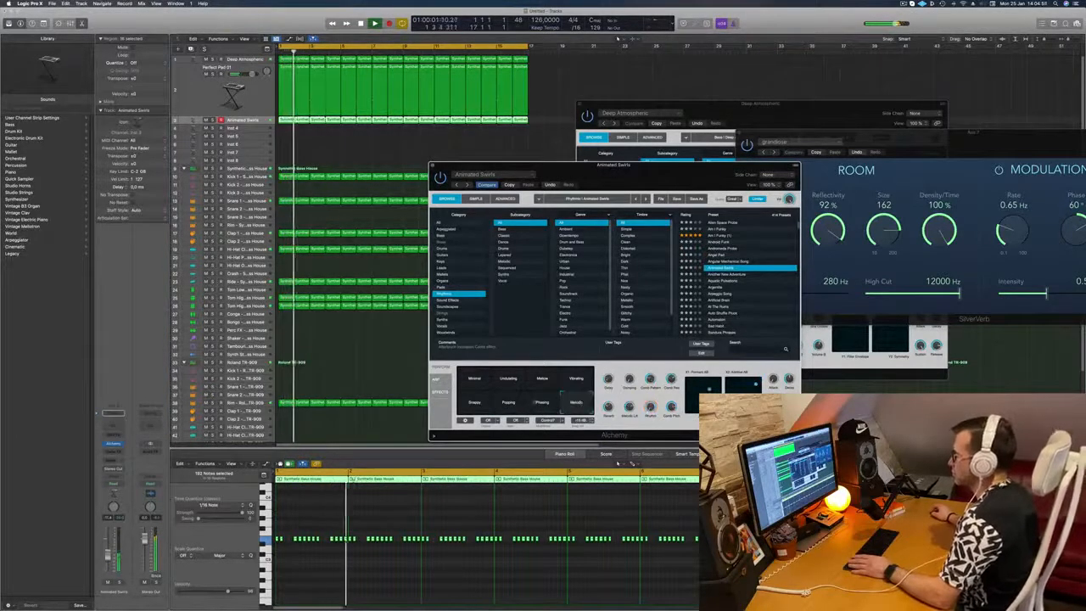
{"action": "left_click", "coordinate": [509, 402]}
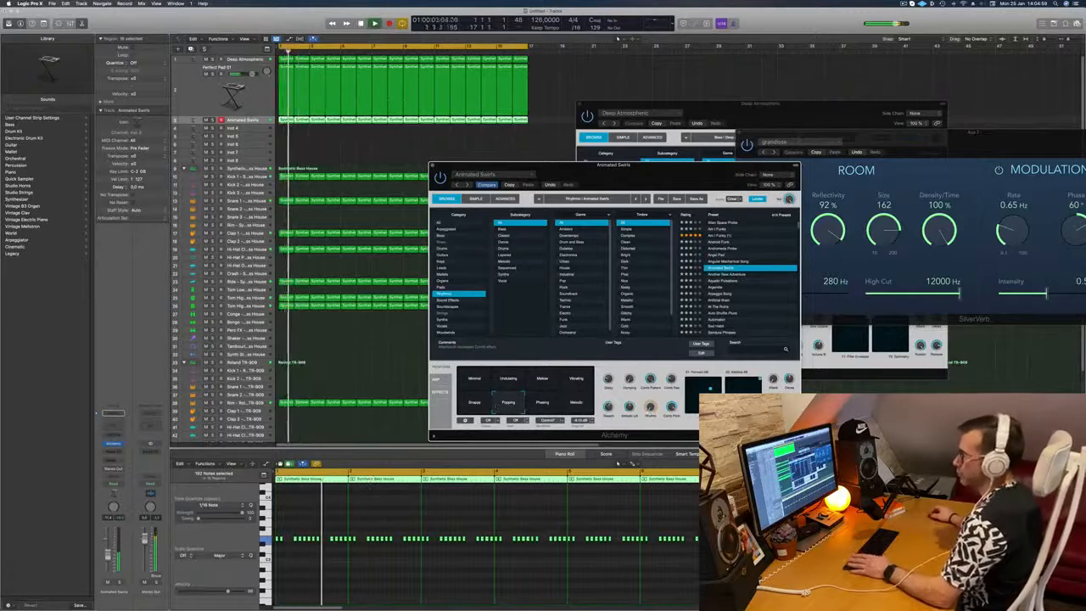
- Raise the Damping and Delay controls of Animated Swirls and close its instrument window
{"action": "left_click_drag", "start_coordinate": [629, 380], "coordinate": [631, 350]}
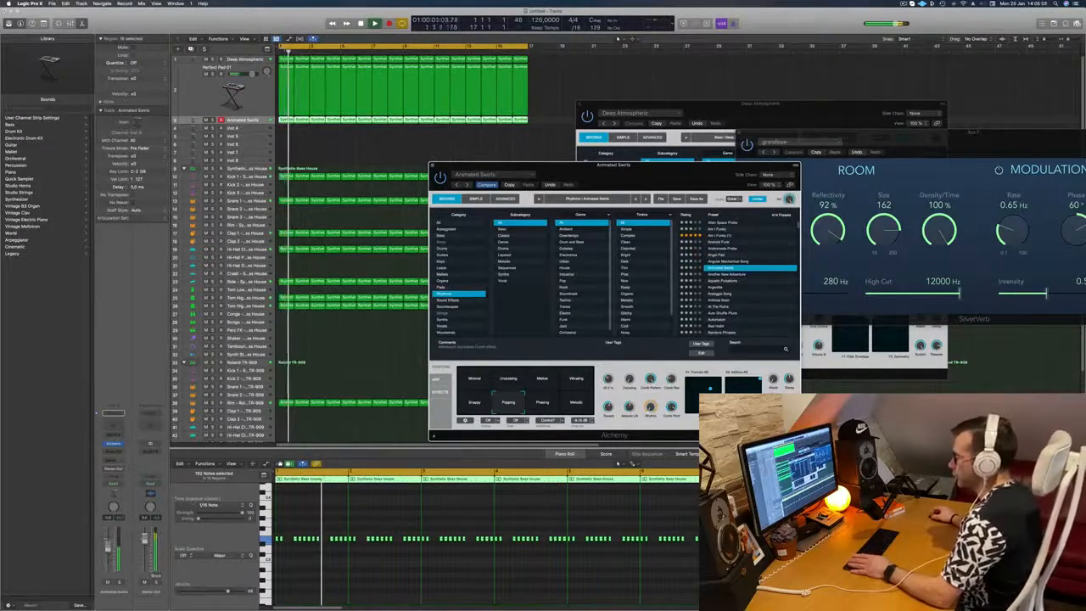
{"action": "left_click_drag", "start_coordinate": [608, 379], "coordinate": [611, 369]}
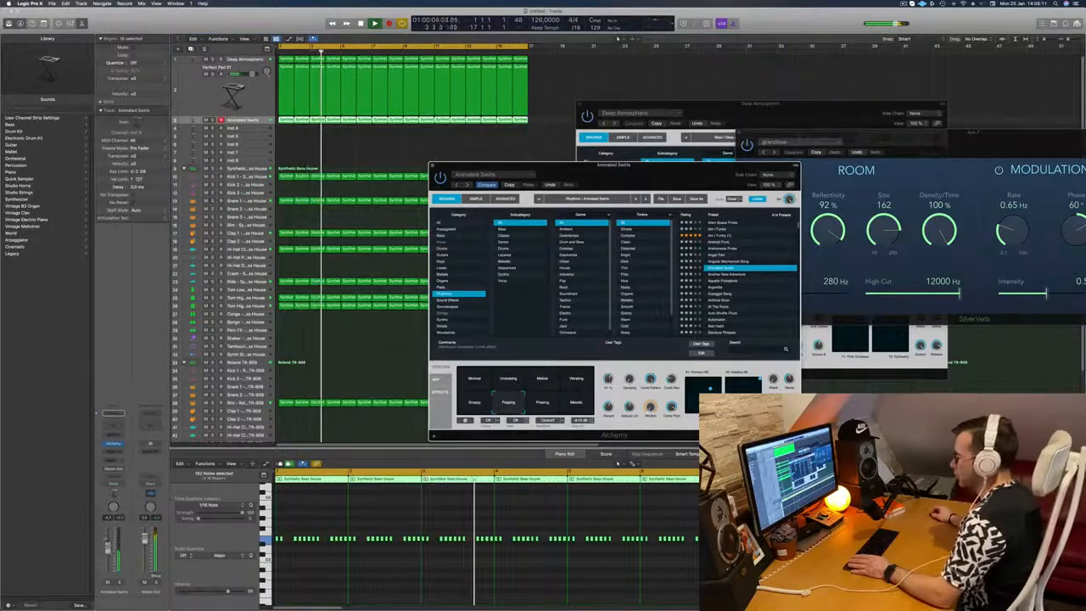
{"action": "left_click_drag", "start_coordinate": [594, 165], "coordinate": [484, 243]}
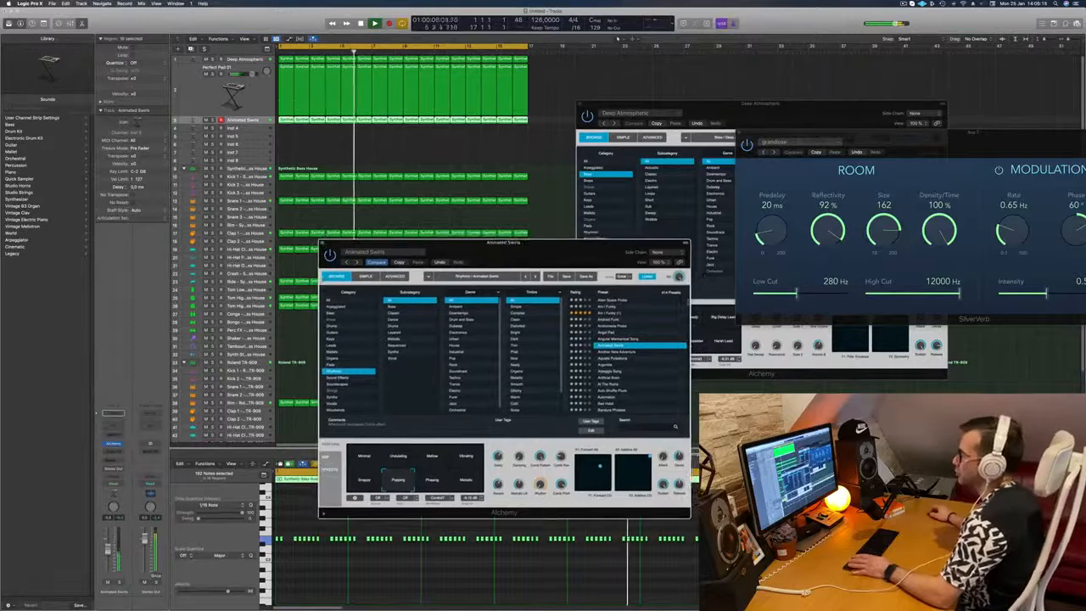
{"action": "left_click", "coordinate": [322, 243]}
- Adjust the Cutoff of the Deep Atmospheric bass while the arrangement plays from the beginning, and close its instrument window
{"action": "key", "text": "Return"}
{"action": "left_click", "coordinate": [244, 60]}
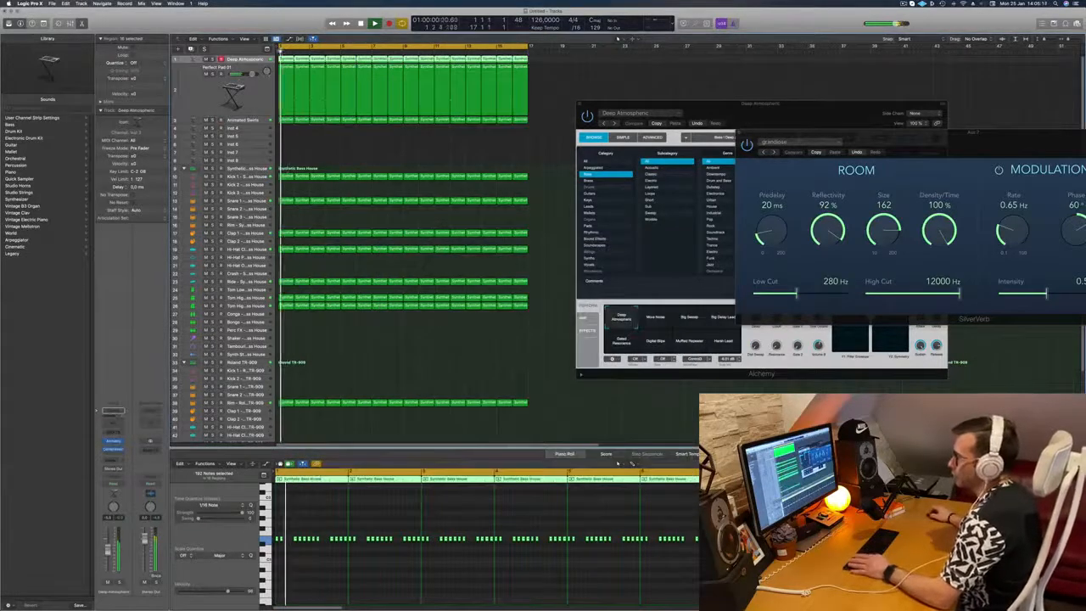
{"action": "left_click", "coordinate": [115, 441]}
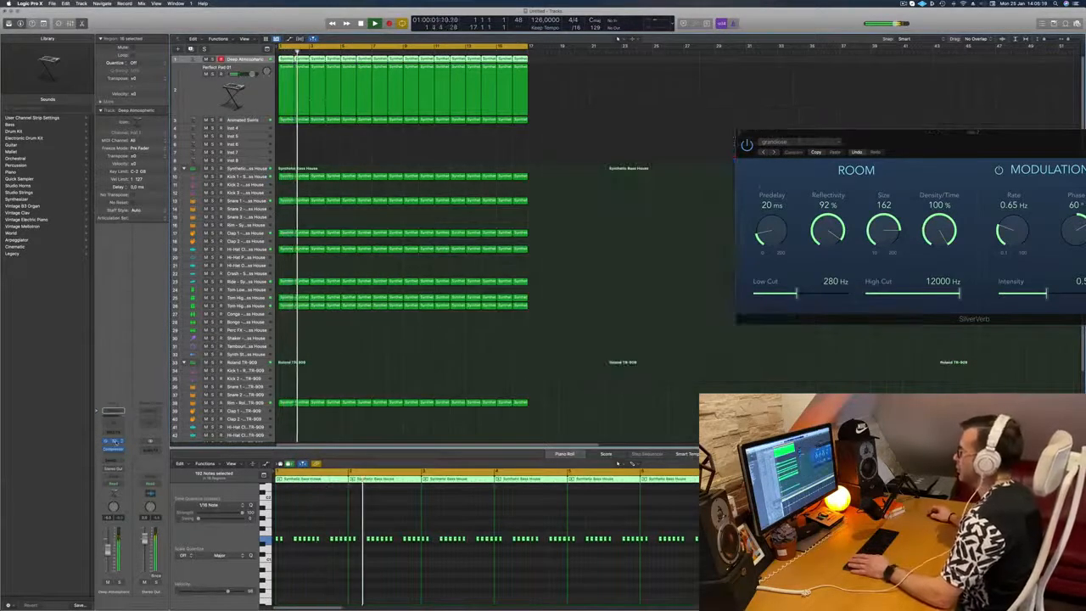
{"action": "left_click", "coordinate": [114, 441]}
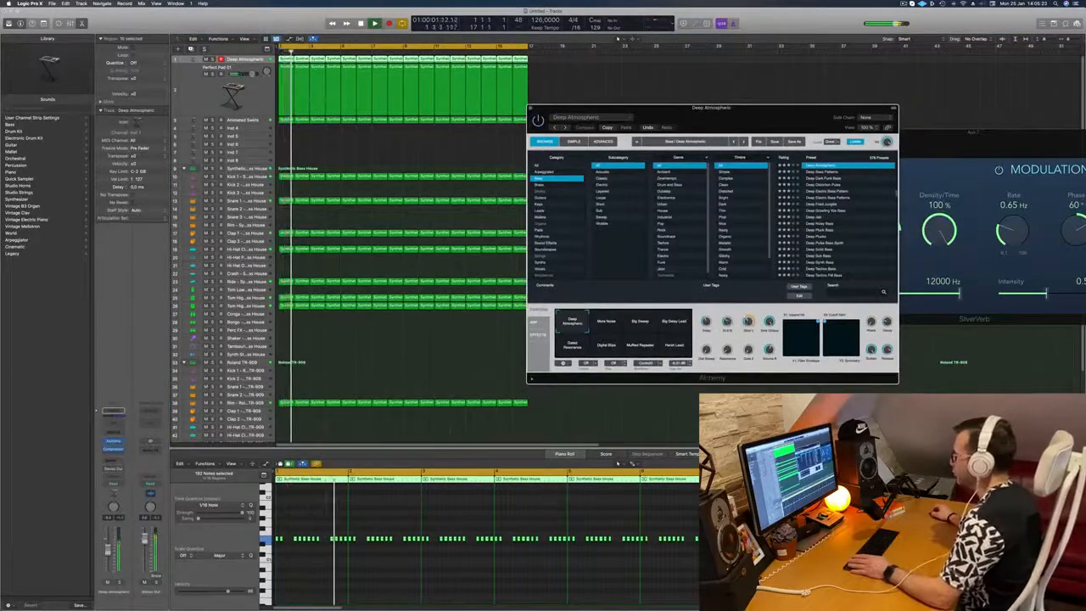
{"action": "left_click_drag", "start_coordinate": [728, 322], "coordinate": [729, 311]}
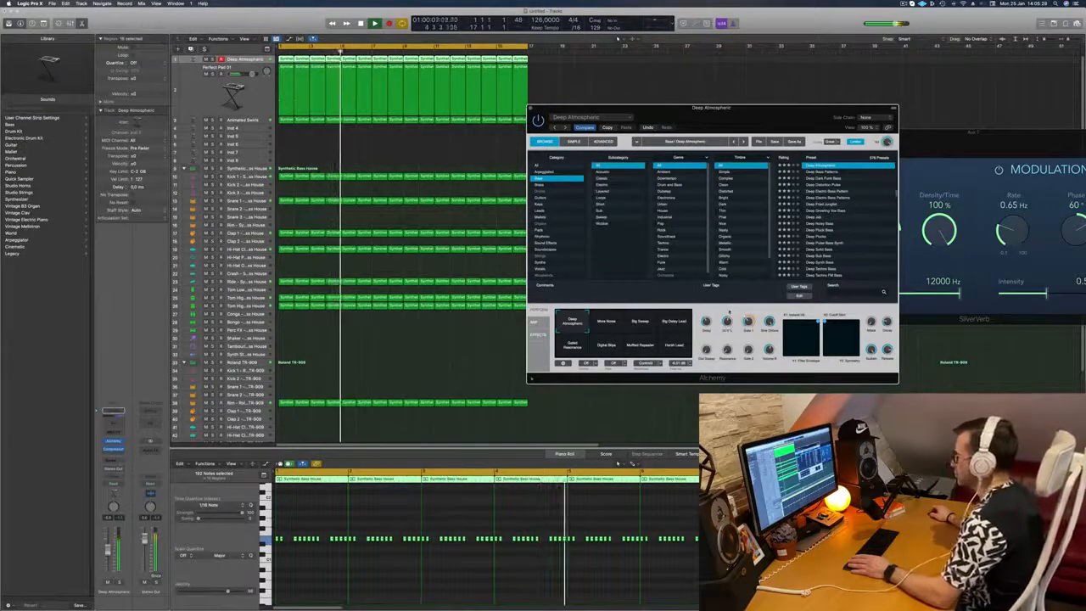
{"action": "mouse_move", "coordinate": [729, 312]}
{"action": "left_mouse_down"}
{"action": "mouse_move", "coordinate": [749, 330]}
{"action": "mouse_move", "coordinate": [751, 301]}
{"action": "mouse_move", "coordinate": [729, 311]}
{"action": "mouse_move", "coordinate": [738, 325]}
{"action": "left_mouse_up"}
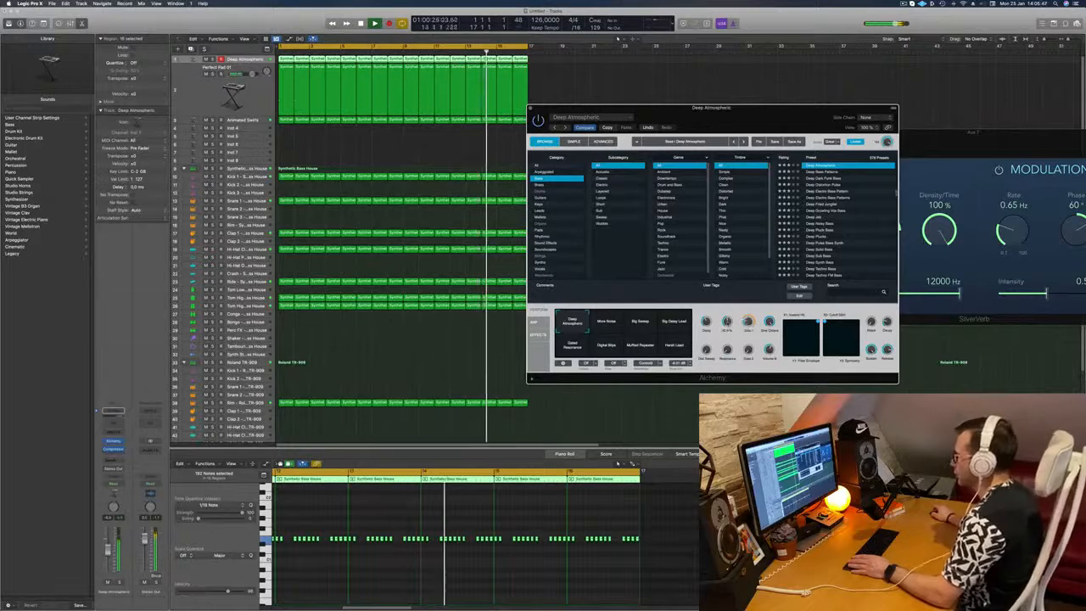
{"action": "left_click_drag", "start_coordinate": [717, 108], "coordinate": [680, 107]}
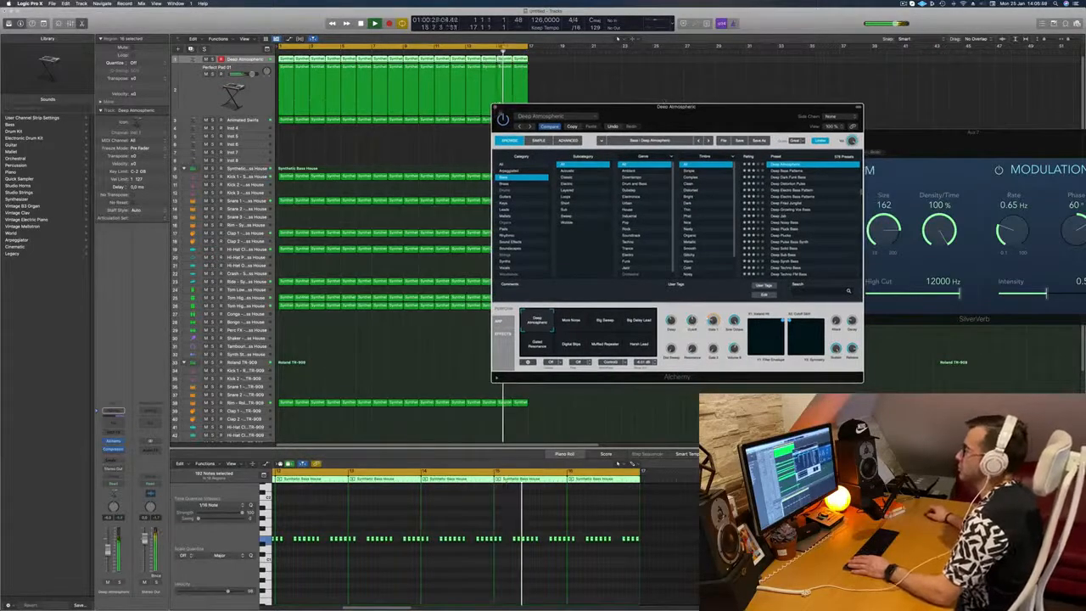
{"action": "left_click", "coordinate": [495, 108]}
{"action": "key", "text": "space"}
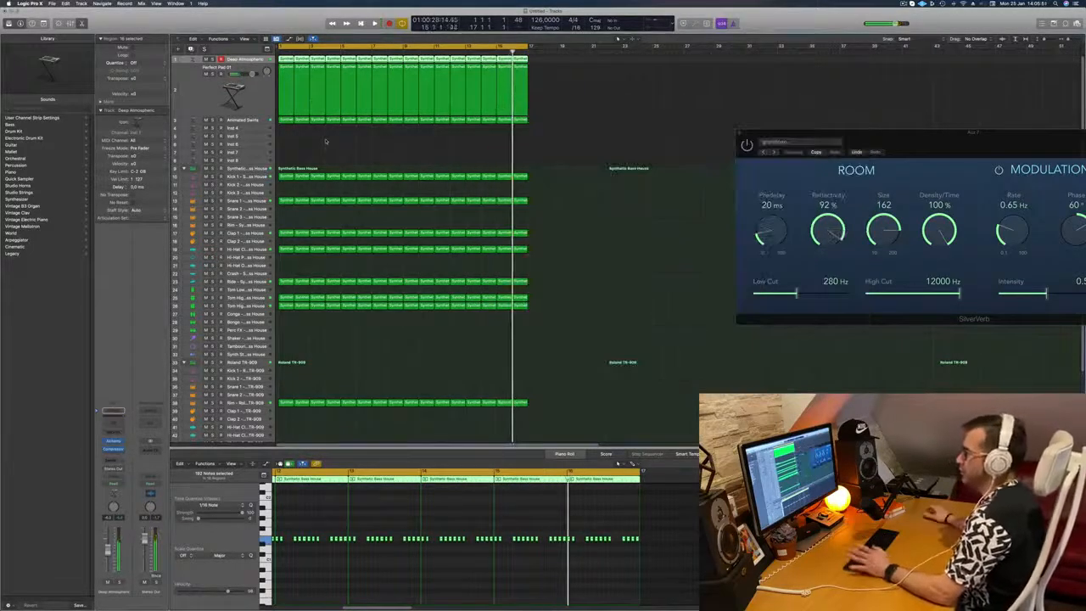
- Listen briefly to the Animated Swirls track in solo and return to the full mix
{"action": "key", "text": "space"}
{"action": "left_click", "coordinate": [212, 120]}
{"action": "left_click", "coordinate": [212, 120]}
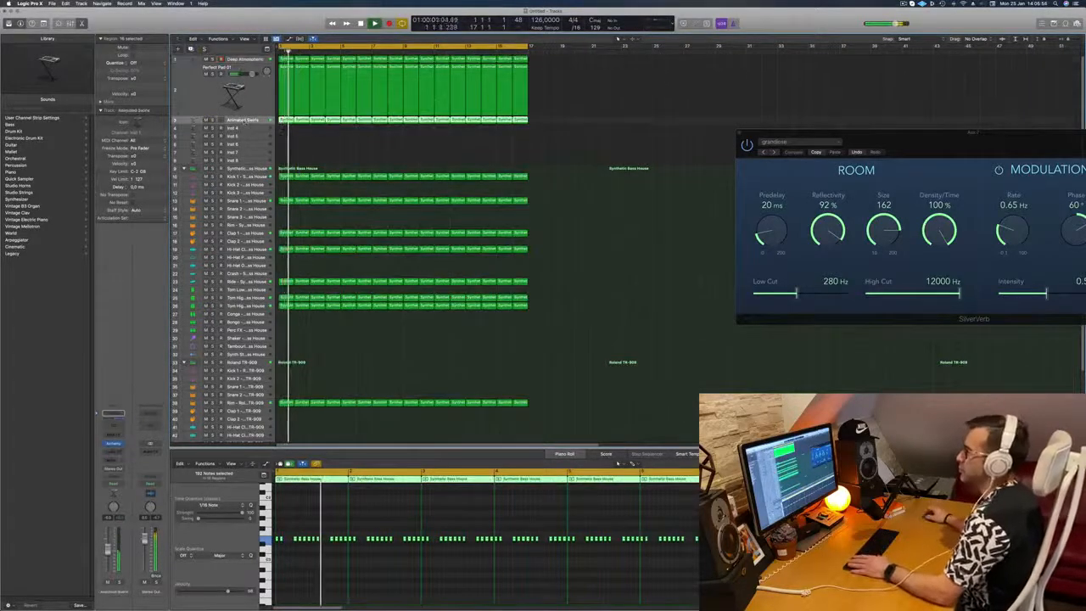
- Duplicate the Perfect Pad 01 track and copy its first region onto the new track at the middle of bar 2
{"action": "left_click", "coordinate": [244, 120]}
{"action": "left_click", "coordinate": [244, 104]}
{"action": "key", "text": "Return"}
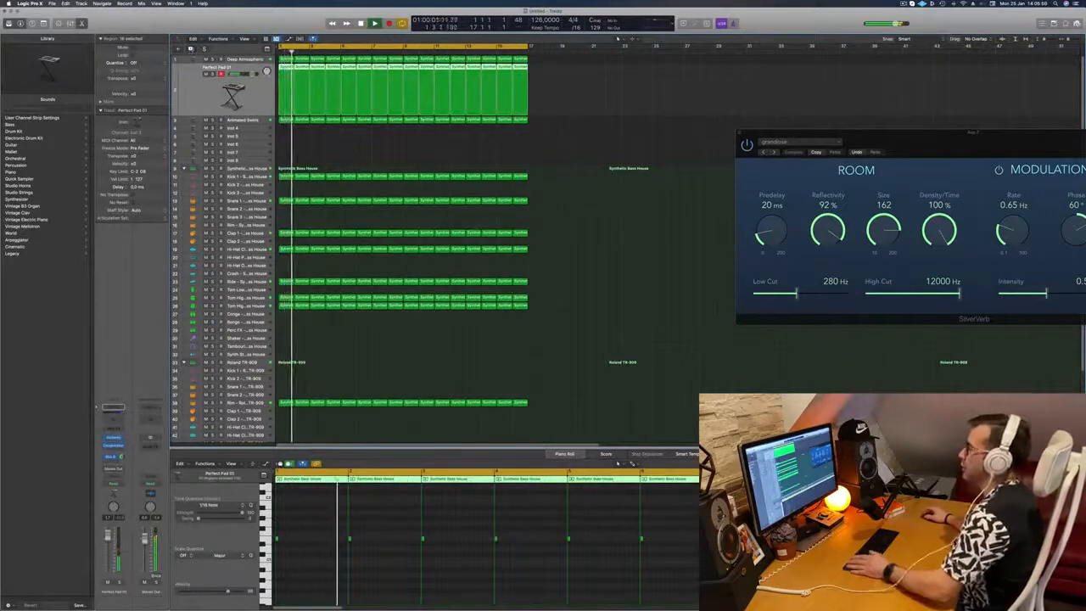
{"action": "key", "text": "super+d"}
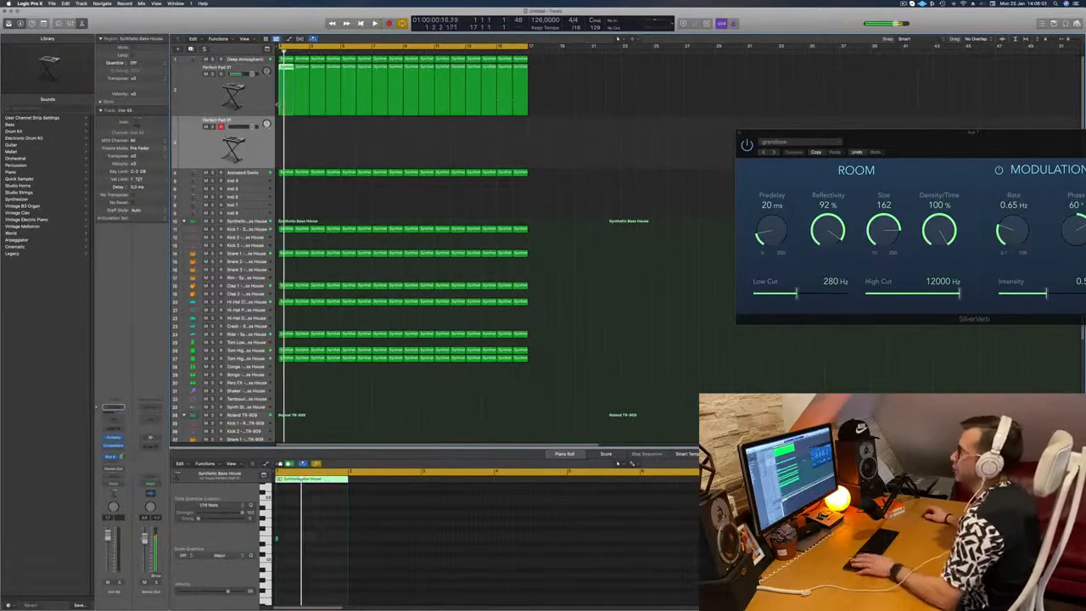
{"action": "left_click_drag", "start_coordinate": [286, 104], "coordinate": [309, 144]}
- Duplicate the copied region's note at a higher pitch and extend the region's start back to bar 2
{"action": "left_click_drag", "start_coordinate": [409, 522], "coordinate": [383, 559]}
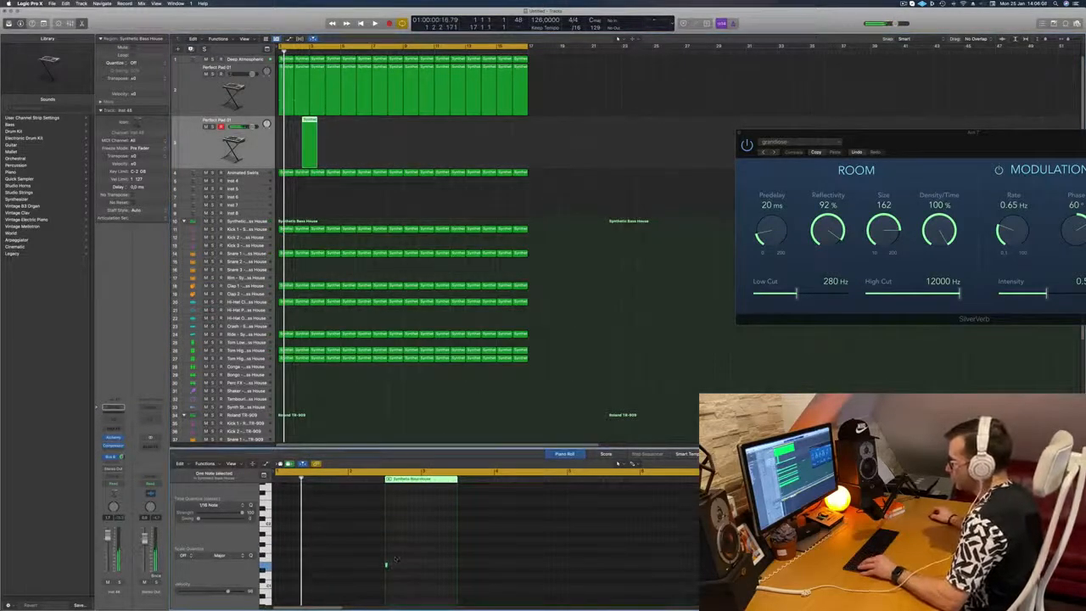
{"action": "left_click", "coordinate": [386, 509]}
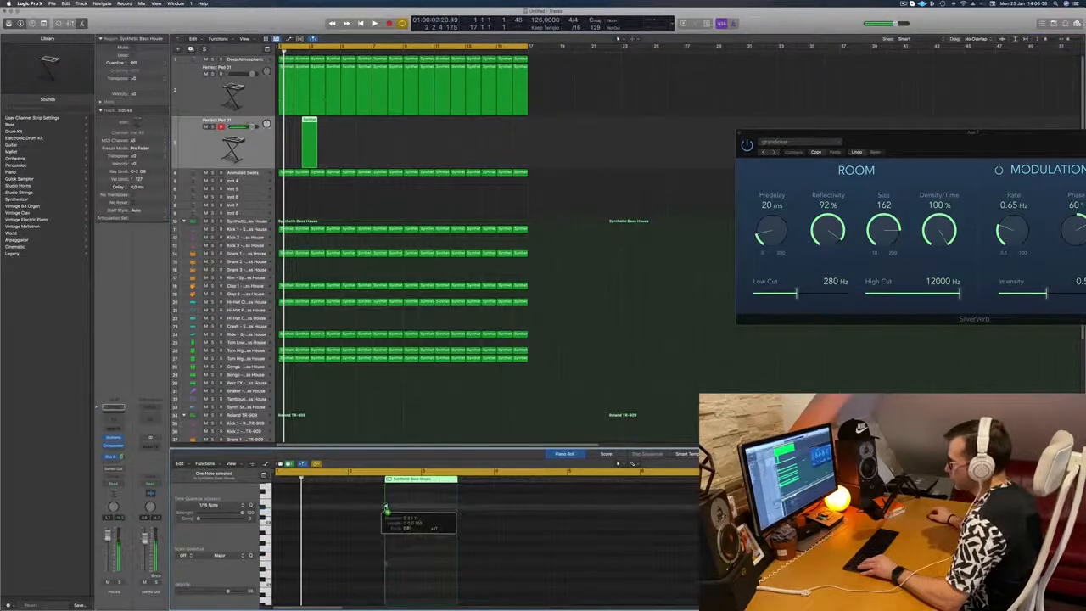
{"action": "left_click_drag", "start_coordinate": [386, 509], "coordinate": [386, 504]}
{"action": "key", "text": "super+z"}
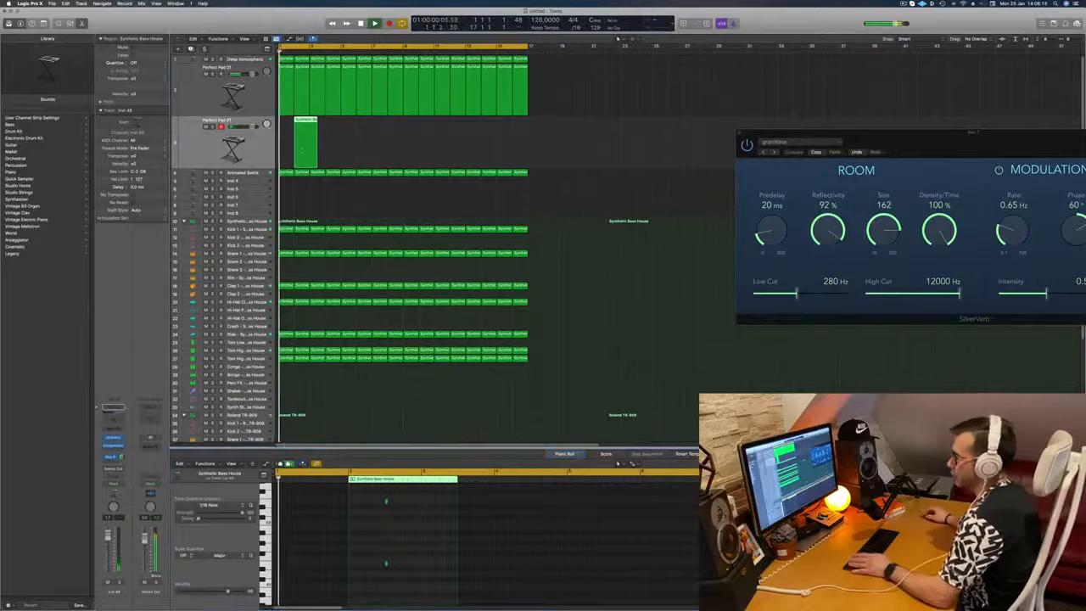
- Load the Lazarus preset in the duplicated track's Alchemy and choose its Solid & Wide variation during playback
{"action": "left_click", "coordinate": [115, 439]}
{"action": "left_click_drag", "start_coordinate": [583, 93], "coordinate": [709, 108]}
{"action": "key", "text": "space"}
{"action": "scroll", "coordinate": [711, 151], "scroll_direction": "up", "scroll_amount": 3}
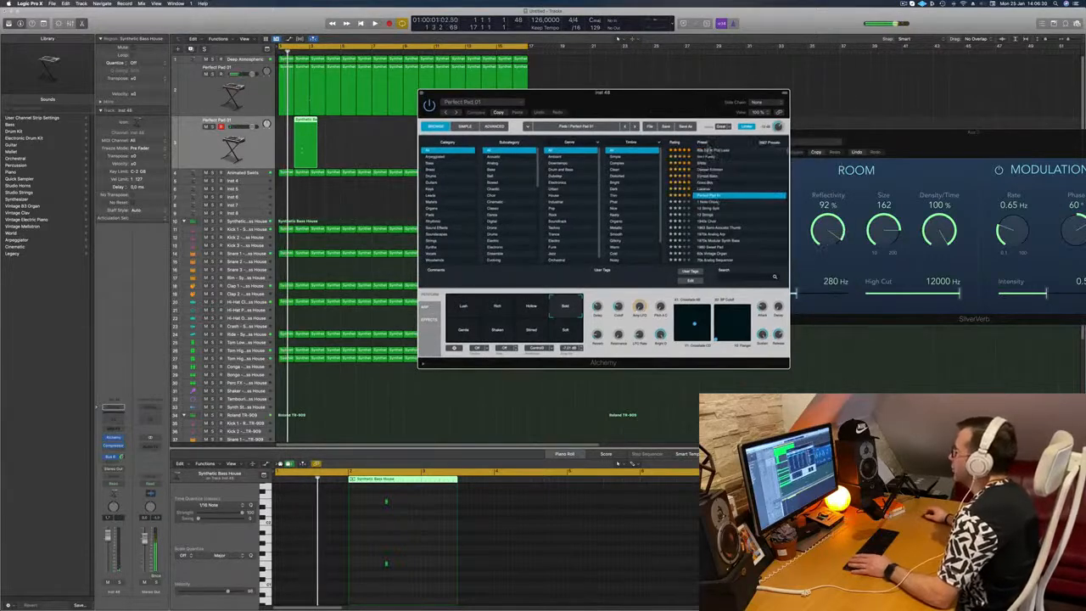
{"action": "left_click", "coordinate": [706, 189]}
{"action": "left_click_drag", "start_coordinate": [677, 107], "coordinate": [724, 66]}
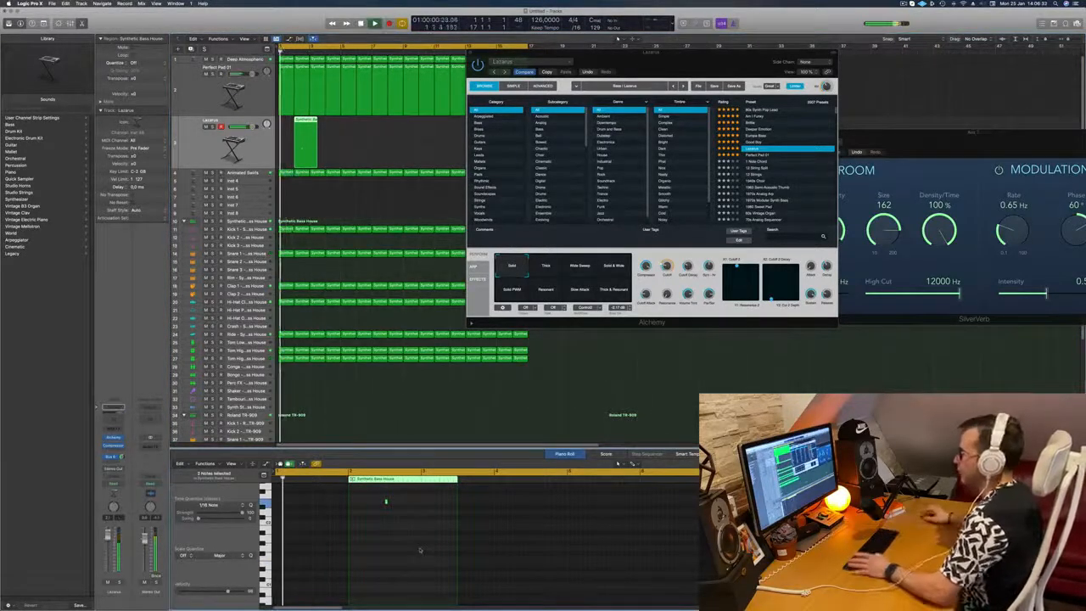
{"action": "left_click_drag", "start_coordinate": [702, 58], "coordinate": [685, 114]}
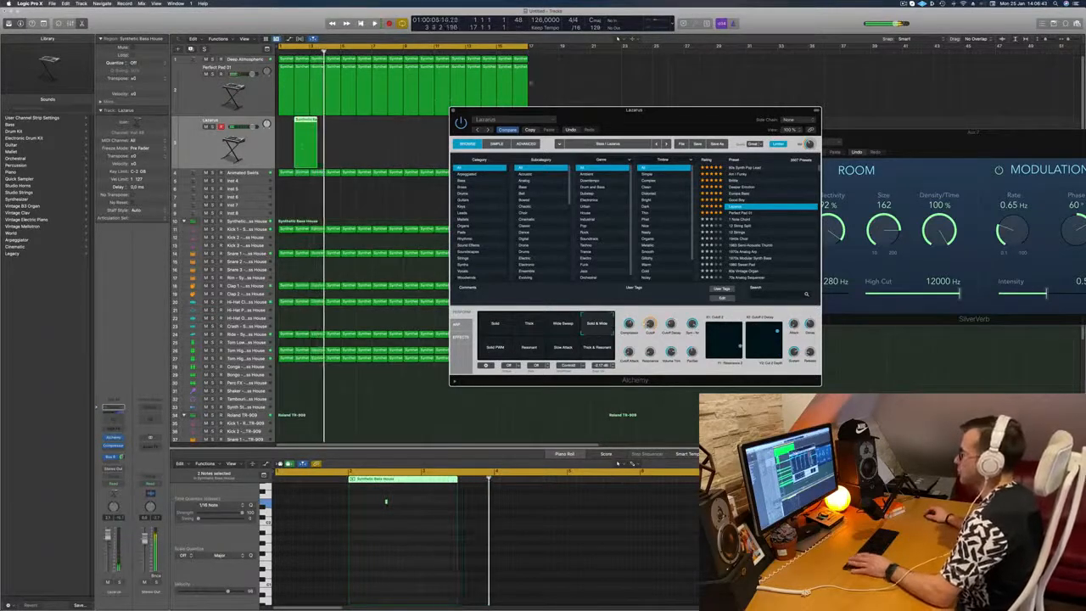
{"action": "left_click_drag", "start_coordinate": [577, 111], "coordinate": [629, 115]}
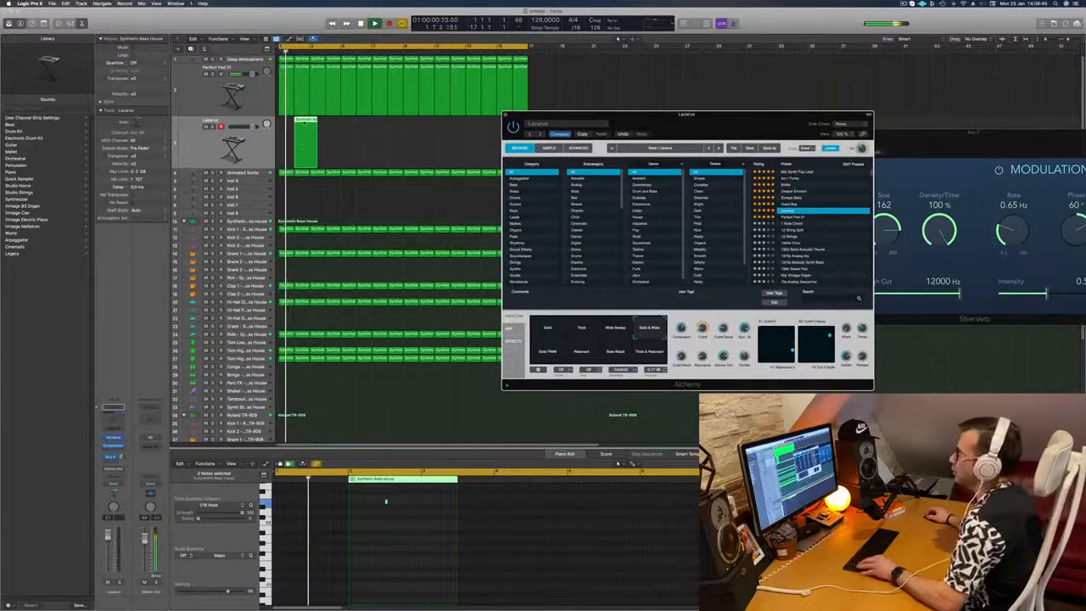
- Repeat the Lazarus region every two bars until eight regions span the sixteen-bar arrangement
{"action": "left_click_drag", "start_coordinate": [307, 127], "coordinate": [371, 126]}
{"action": "left_click", "coordinate": [307, 127], "text": "shift"}
{"action": "left_click_drag", "start_coordinate": [306, 124], "coordinate": [430, 126]}
- Switch the Lazarus sound to its Solid PWM variation against the playing arrangement
{"action": "left_click_drag", "start_coordinate": [605, 117], "coordinate": [548, 139]}
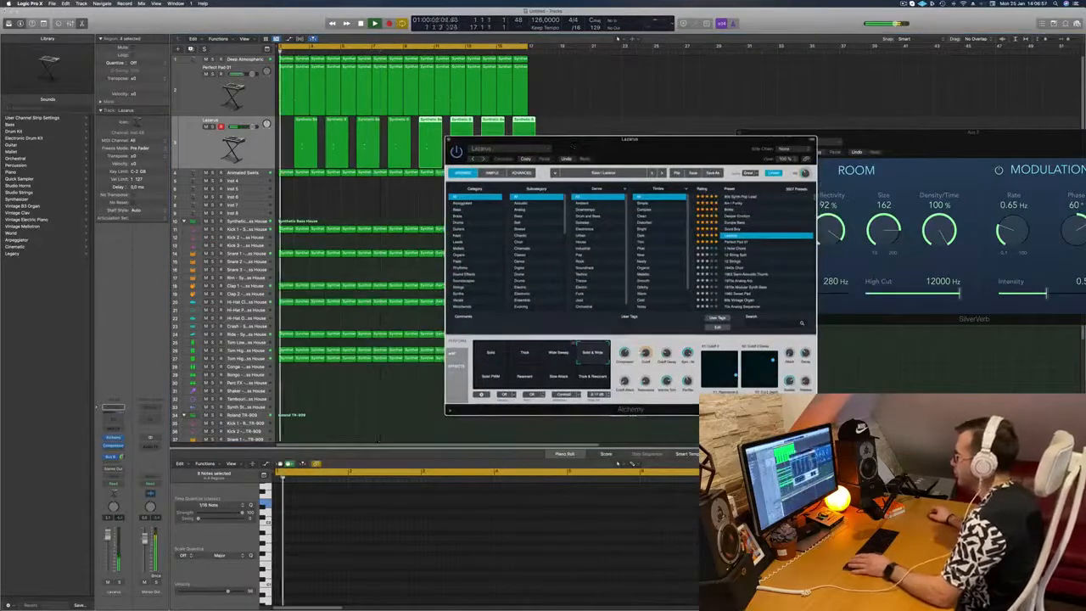
{"action": "left_click", "coordinate": [493, 376]}
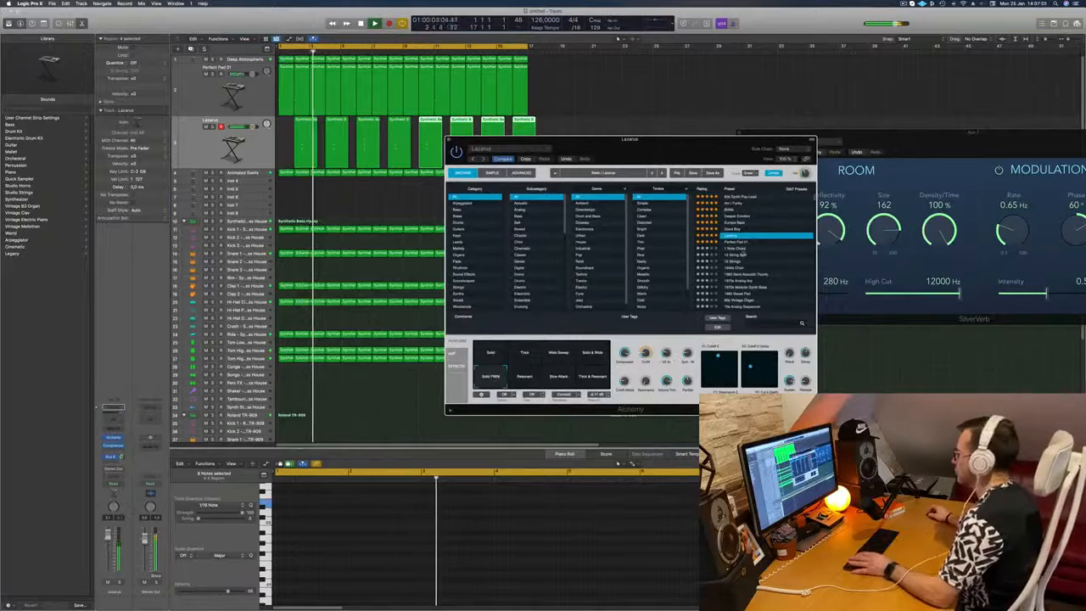
- Audition 80s Synth Pop Lead and the preset below it for the stab track, and load Brittle
{"action": "left_click", "coordinate": [741, 198]}
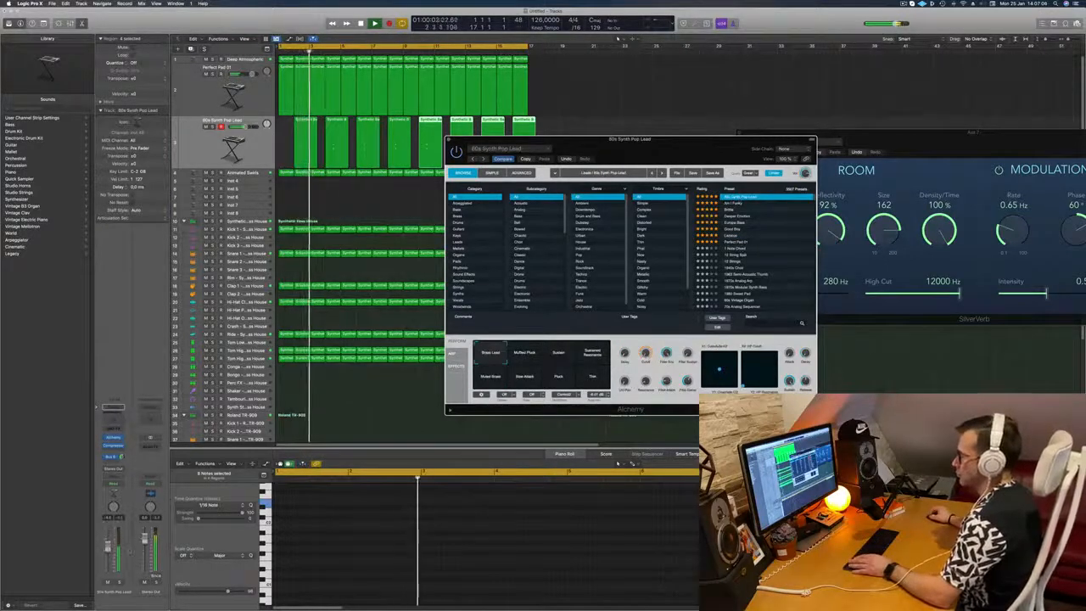
{"action": "left_click", "coordinate": [731, 204]}
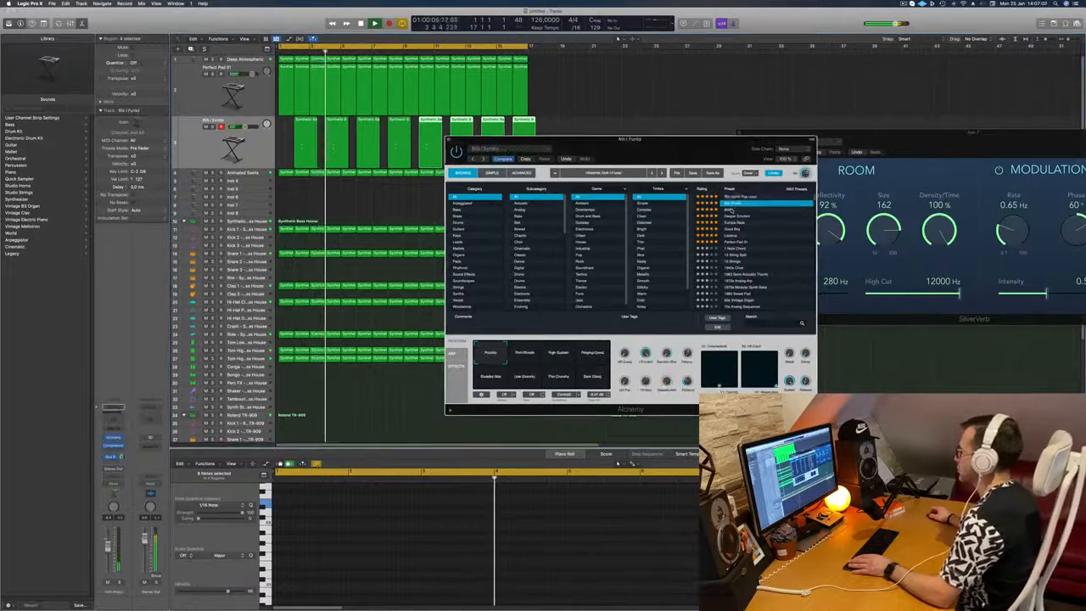
{"action": "left_click", "coordinate": [730, 210]}
{"action": "left_click_drag", "start_coordinate": [705, 150], "coordinate": [723, 131]}
- Audition Brittle's variations against the playing arrangement, settle on Deep Growl with the track's volume trimmed, and close the instrument
{"action": "left_click", "coordinate": [541, 338]}
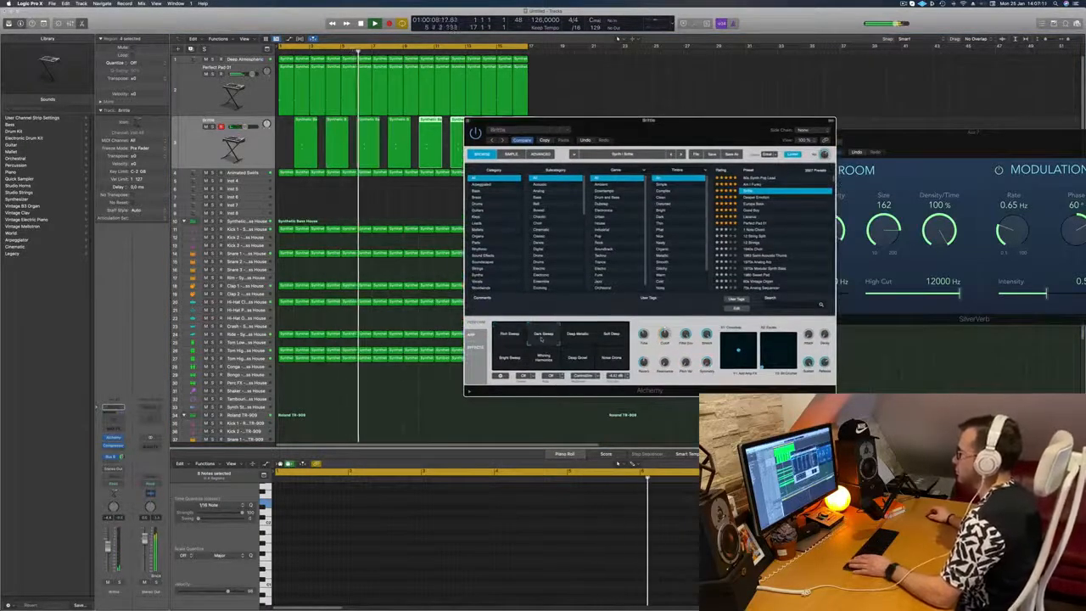
{"action": "left_click", "coordinate": [577, 334]}
{"action": "left_click_drag", "start_coordinate": [683, 141], "coordinate": [740, 101]}
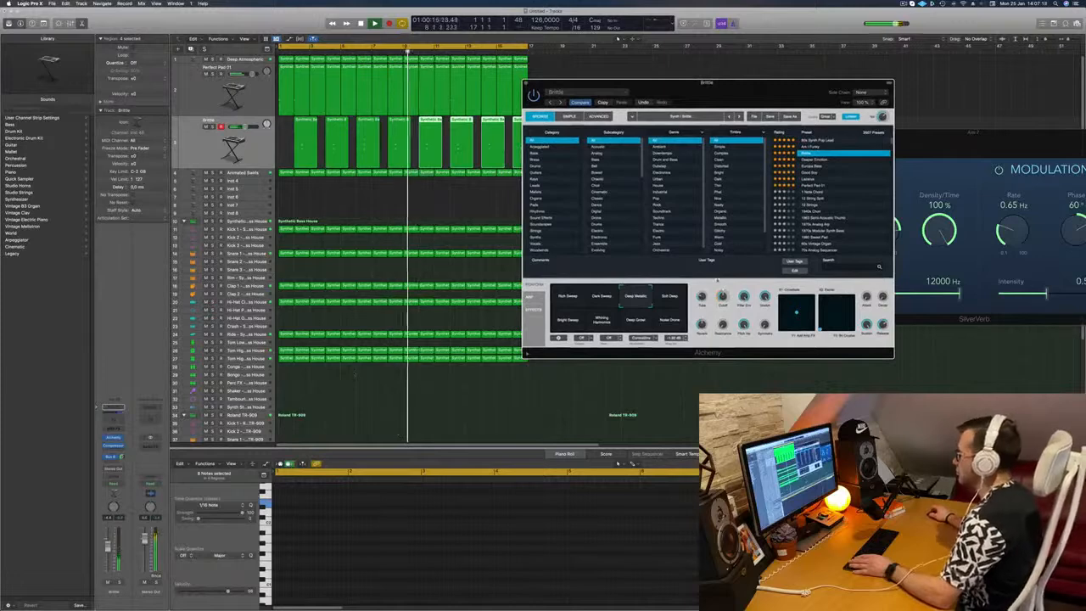
{"action": "left_click", "coordinate": [669, 297]}
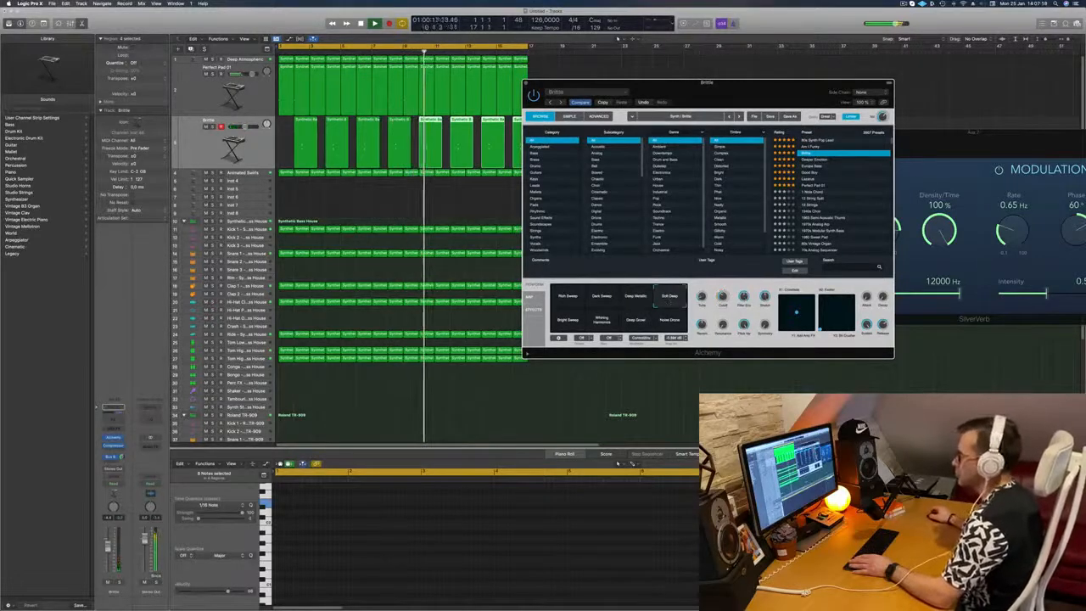
{"action": "left_click", "coordinate": [410, 323]}
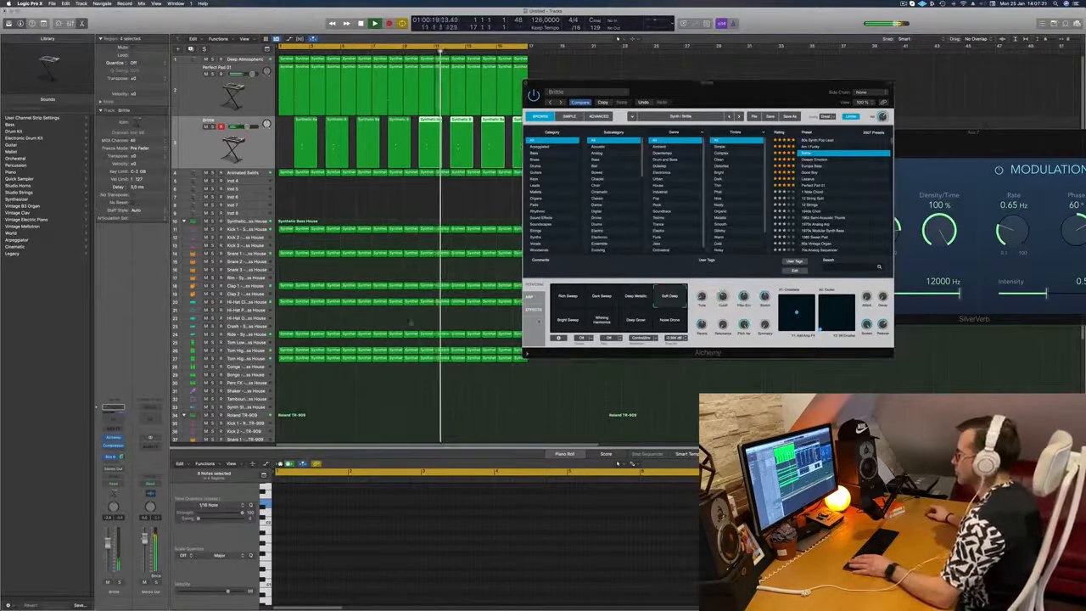
{"action": "left_click", "coordinate": [568, 321]}
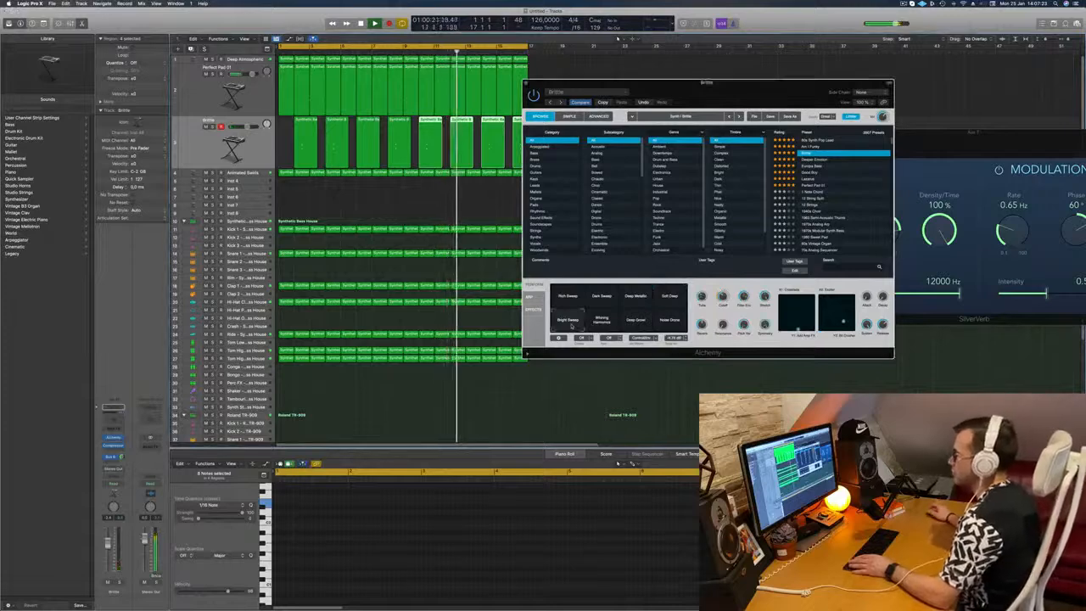
{"action": "left_click", "coordinate": [603, 321]}
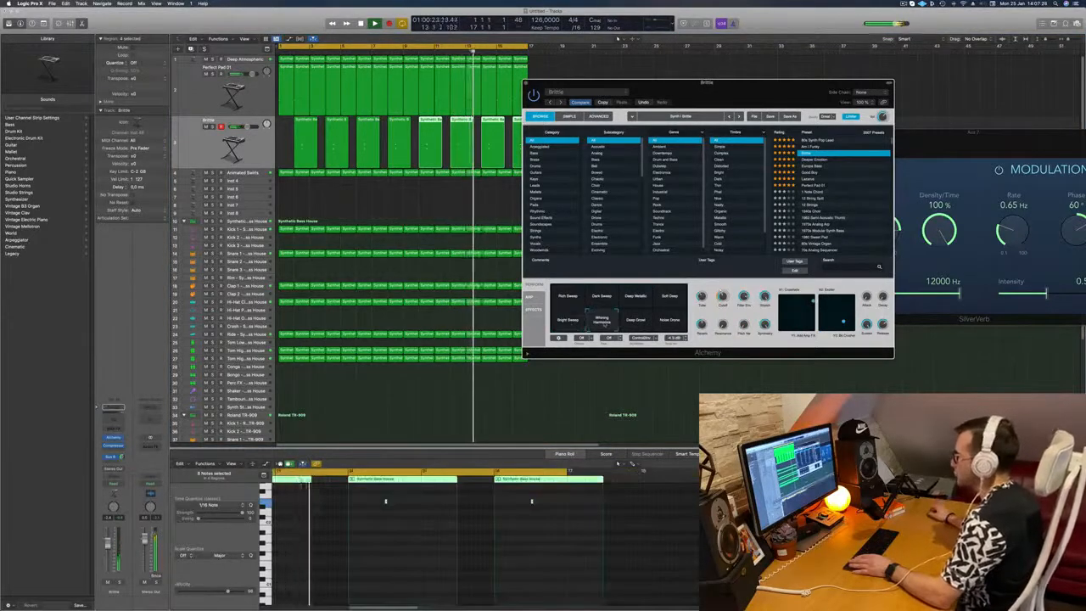
{"action": "left_click_drag", "start_coordinate": [108, 545], "coordinate": [108, 546]}
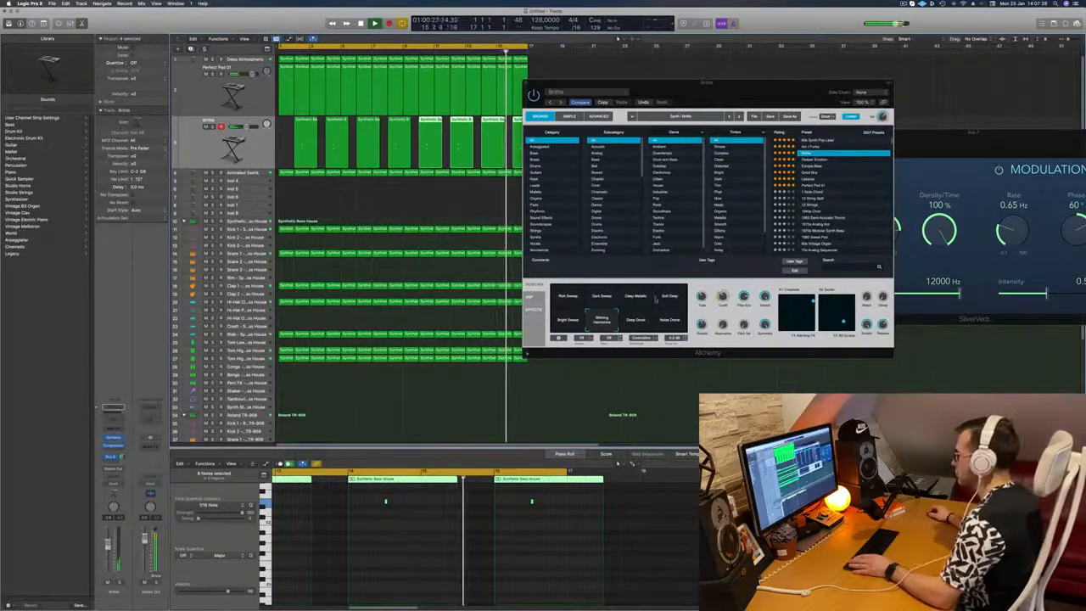
{"action": "left_click", "coordinate": [635, 321]}
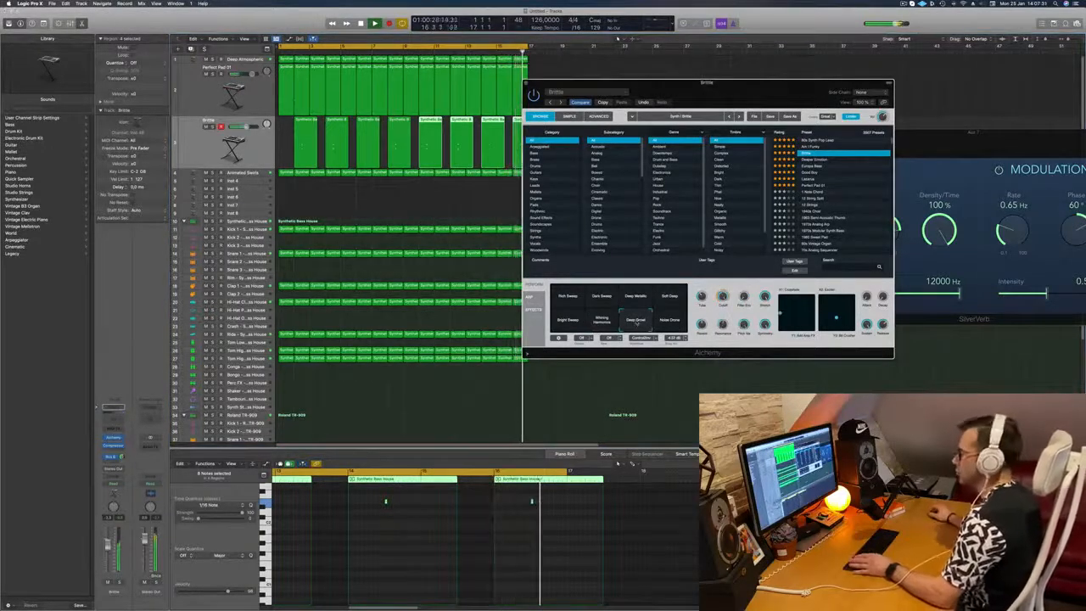
{"action": "left_click", "coordinate": [108, 547]}
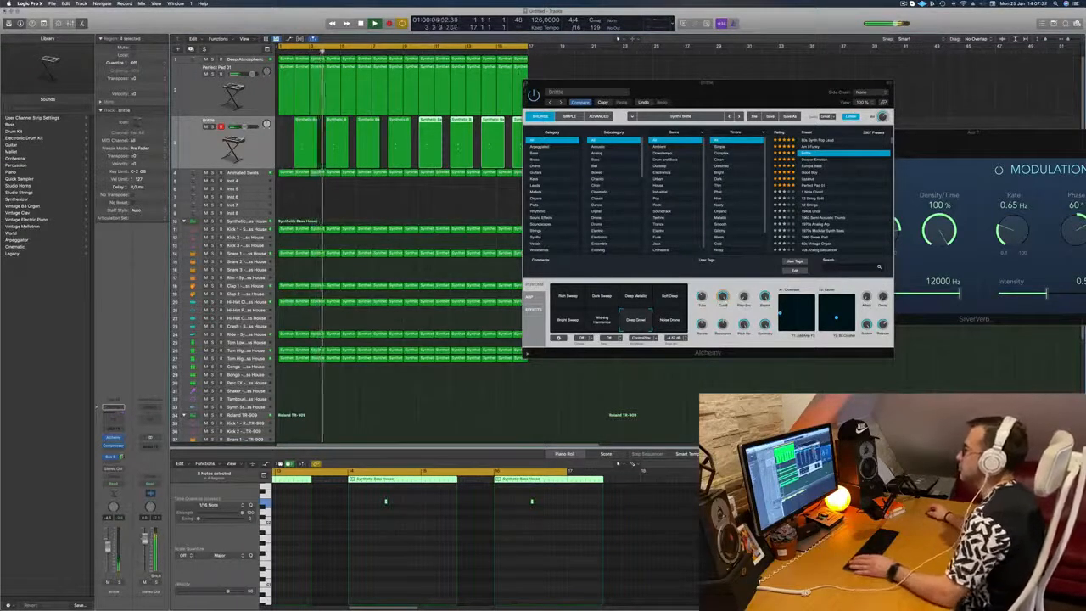
{"action": "left_click", "coordinate": [526, 84]}
- Stop playback and copy the Synthetic Bass House kick region at bar 1 onto the Roland TR-909 closed hi-hat track
{"action": "scroll", "coordinate": [324, 315], "scroll_direction": "down", "scroll_amount": 2}
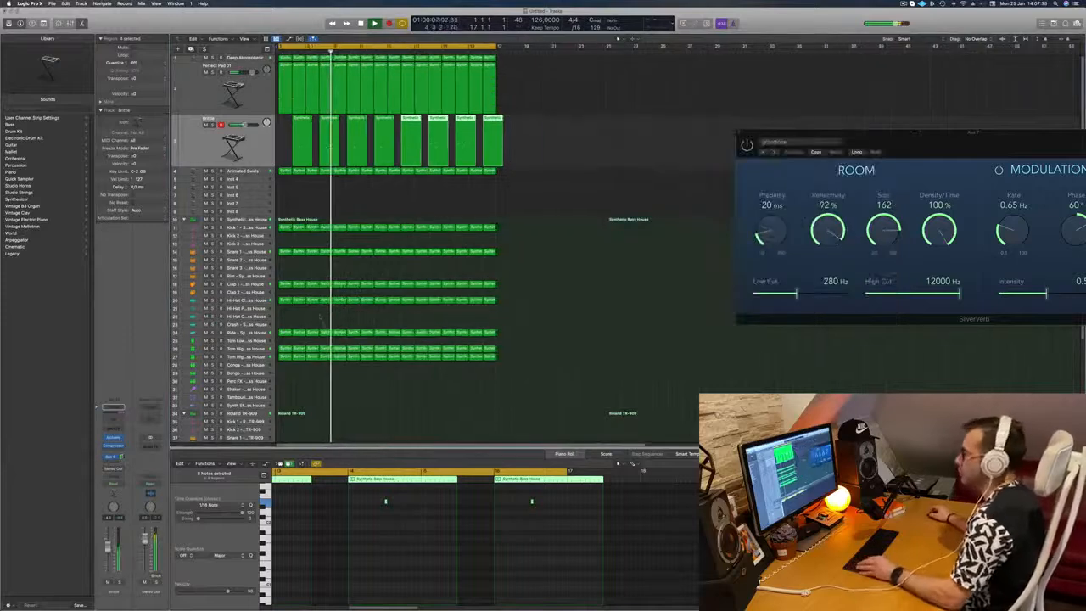
{"action": "scroll", "coordinate": [323, 306], "scroll_direction": "down", "scroll_amount": 2}
{"action": "scroll", "coordinate": [324, 302], "scroll_direction": "down", "scroll_amount": 4}
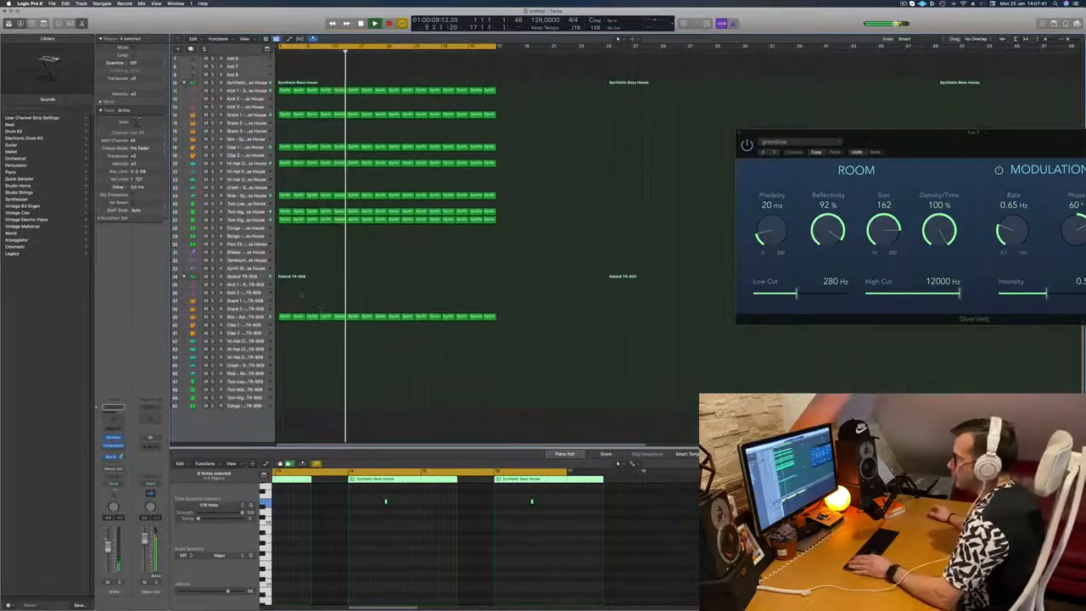
{"action": "key", "text": "space"}
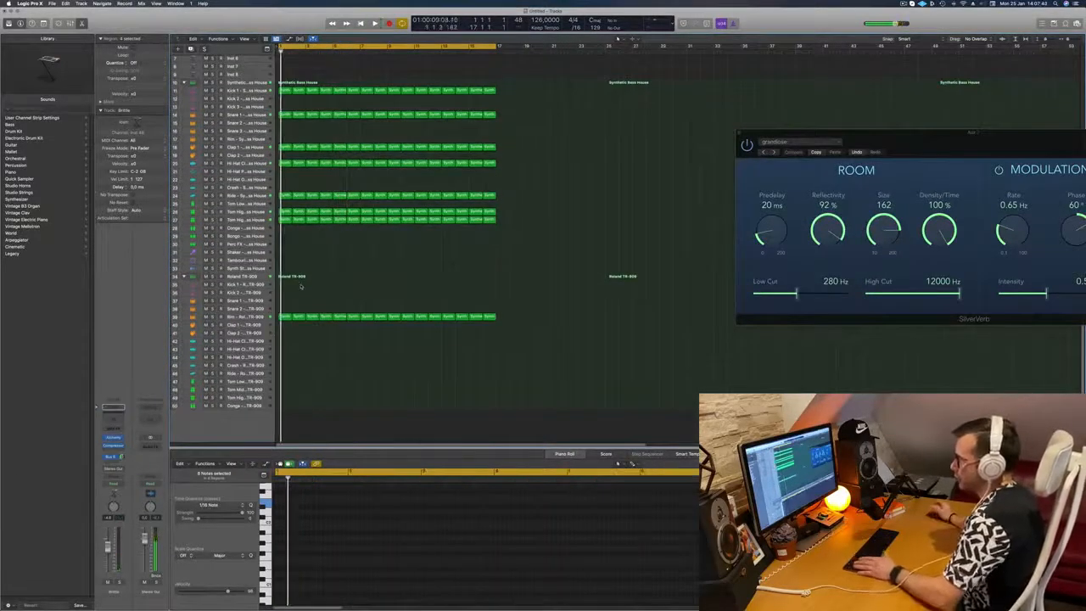
{"action": "left_click", "coordinate": [285, 316]}
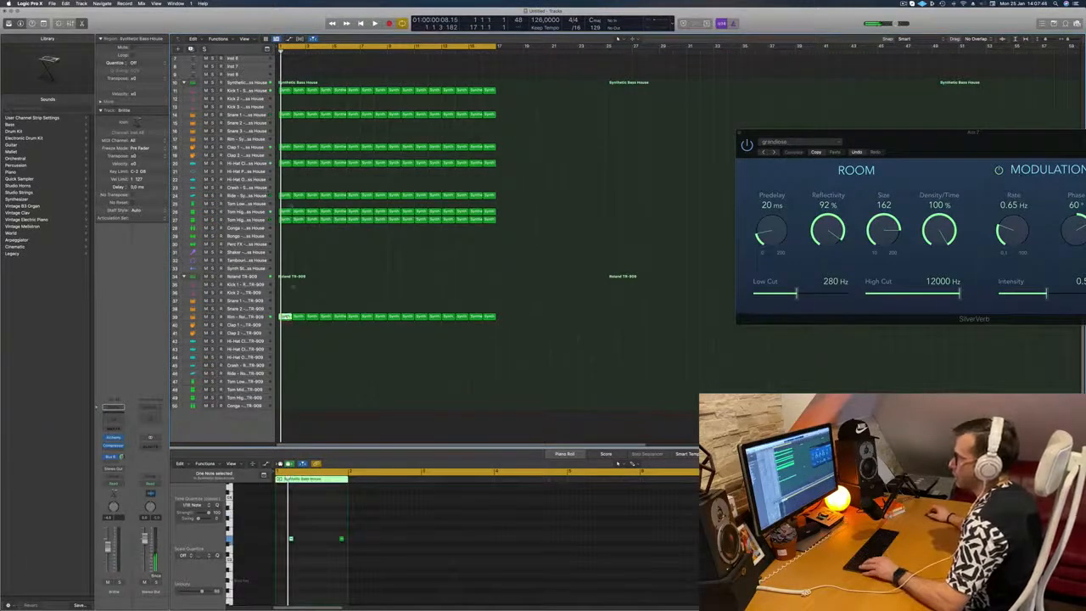
{"action": "left_click_drag", "start_coordinate": [285, 91], "coordinate": [287, 344]}
- Duplicate the copied region's four notes into a continuous sixteenth-note hi-hat pattern across the bar and start playback
{"action": "left_click_drag", "start_coordinate": [337, 533], "coordinate": [257, 548]}
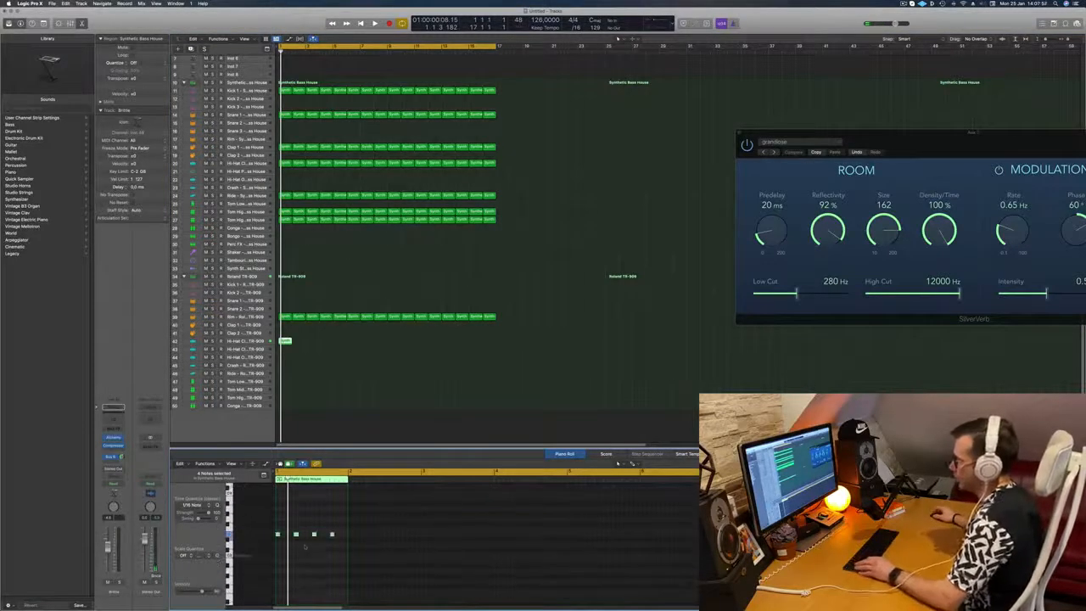
{"action": "scroll", "coordinate": [305, 545], "scroll_direction": "up", "scroll_amount": 4}
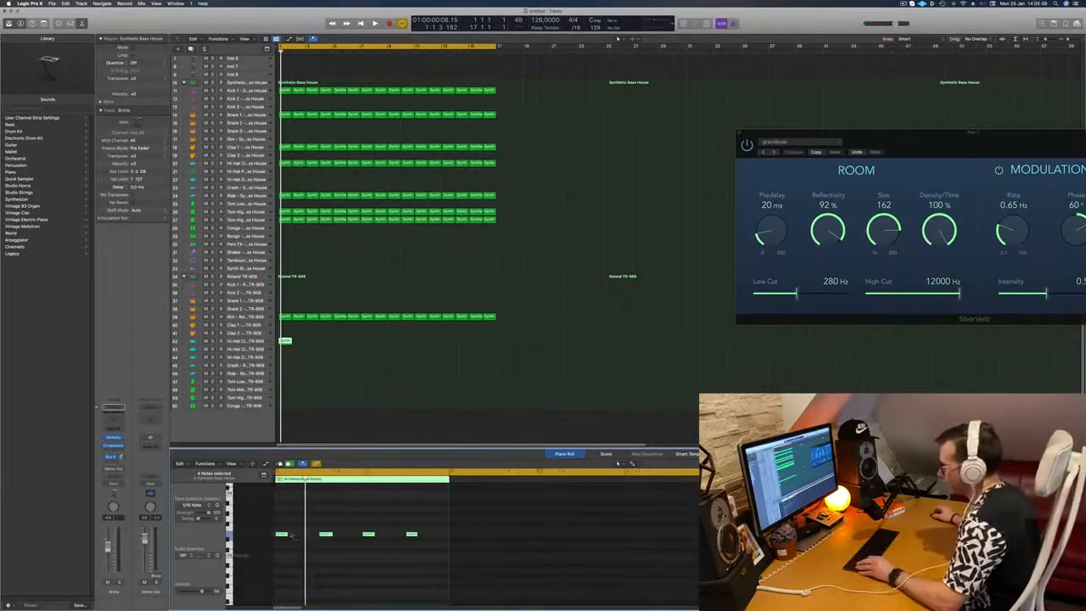
{"action": "mouse_move", "coordinate": [280, 536]}
{"action": "left_mouse_down"}
{"action": "mouse_move", "coordinate": [311, 540]}
{"action": "mouse_move", "coordinate": [298, 540]}
{"action": "left_mouse_up"}
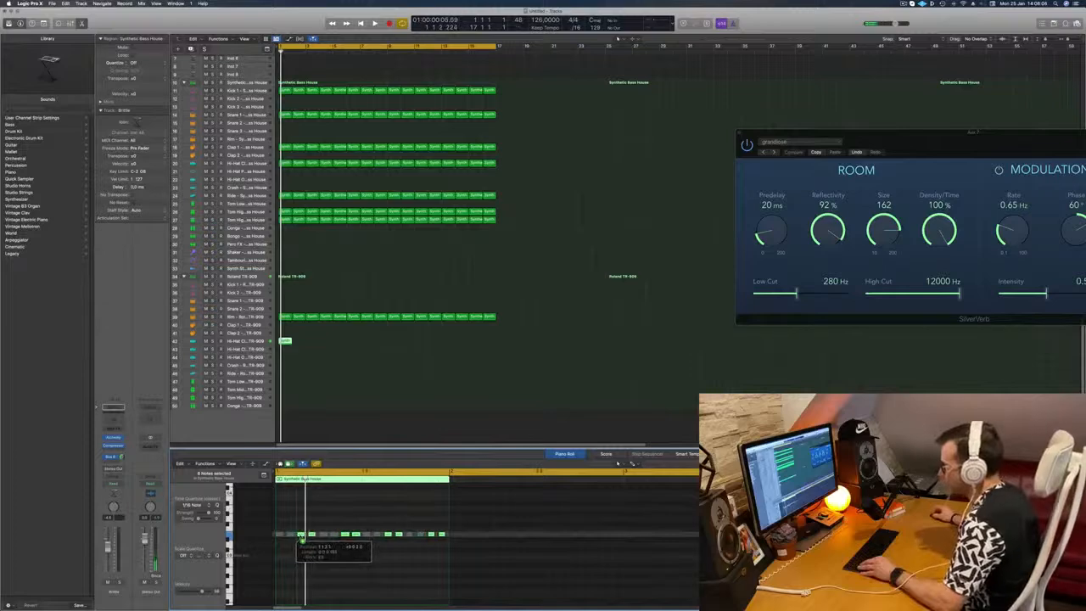
{"action": "key", "text": "space"}
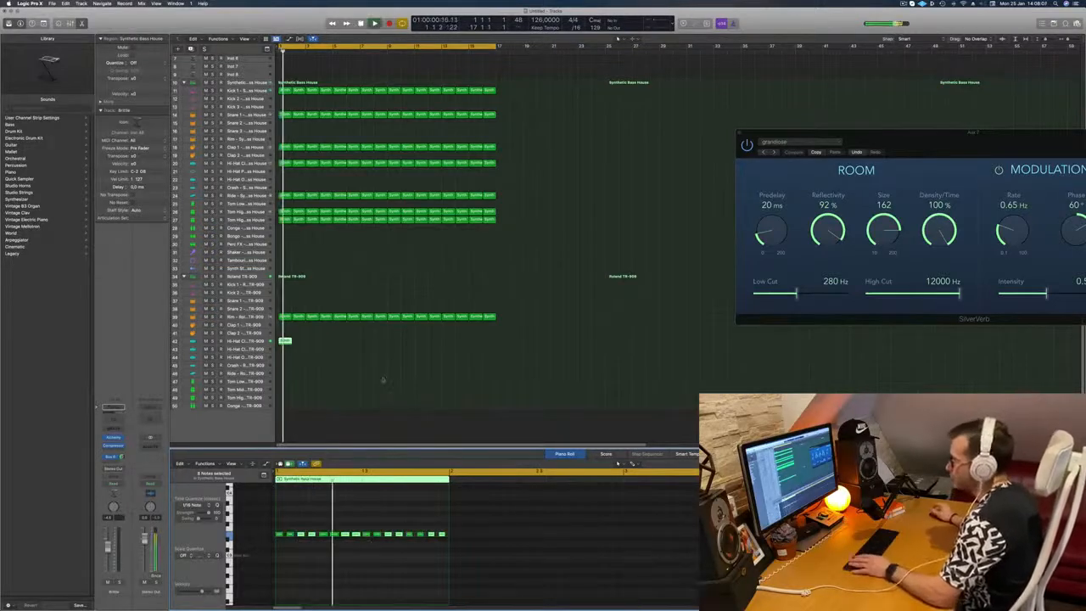
- Repeat the closed hi-hat region through all sixteen bars and play the arrangement with it
{"action": "left_click_drag", "start_coordinate": [289, 340], "coordinate": [390, 351]}
{"action": "key", "text": "space"}
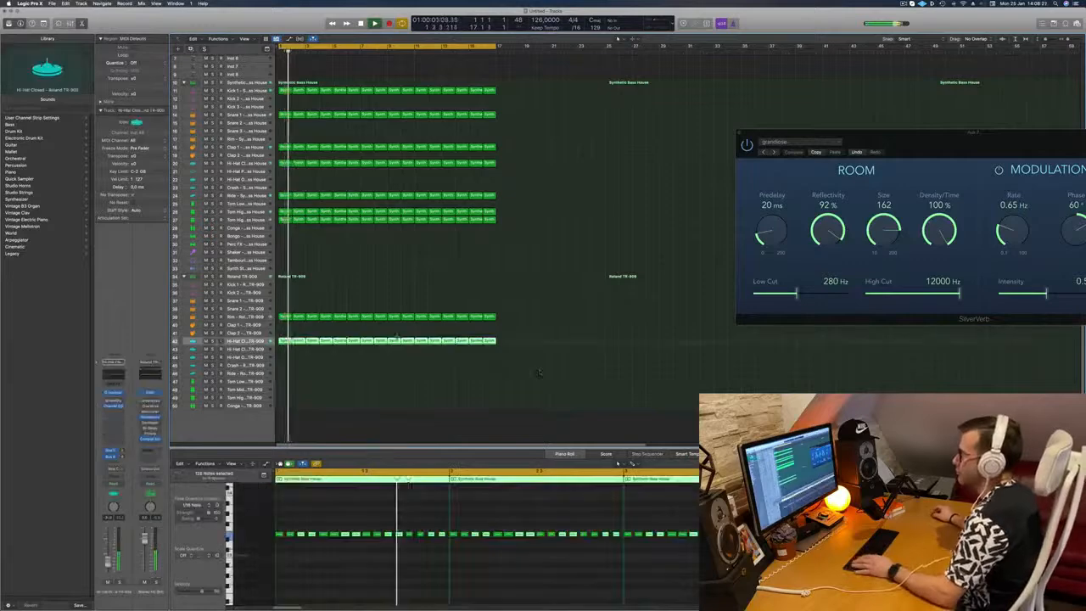
{"action": "scroll", "coordinate": [539, 372], "scroll_direction": "down", "scroll_amount": 4}
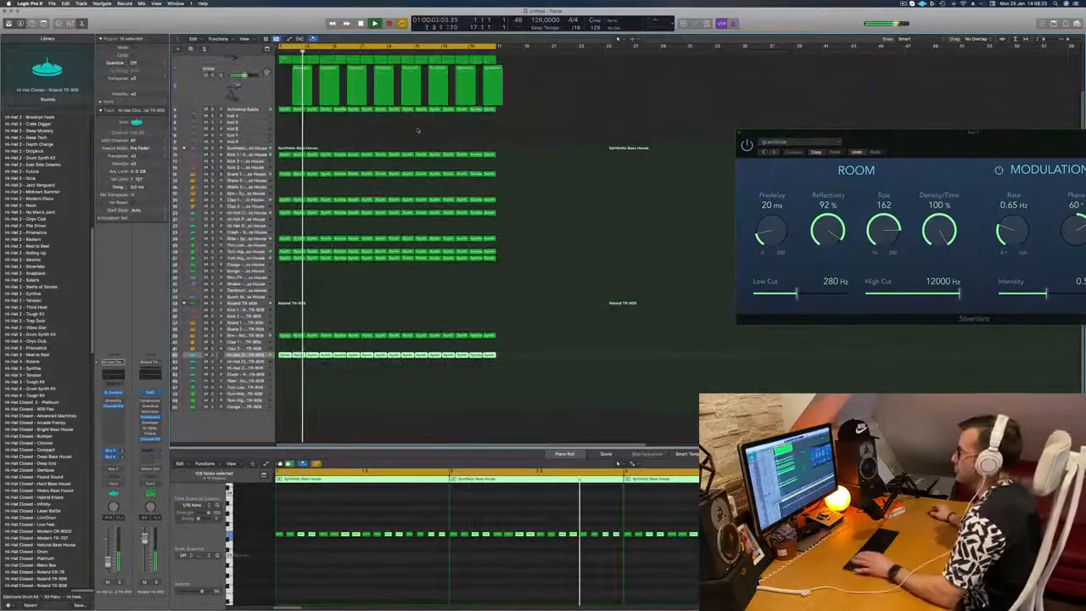
{"action": "left_click", "coordinate": [417, 130]}
- Open Alchemy on the Inst 4 track and filter its presets to Pads with the Fast Attack subcategory
{"action": "left_click", "coordinate": [246, 118]}
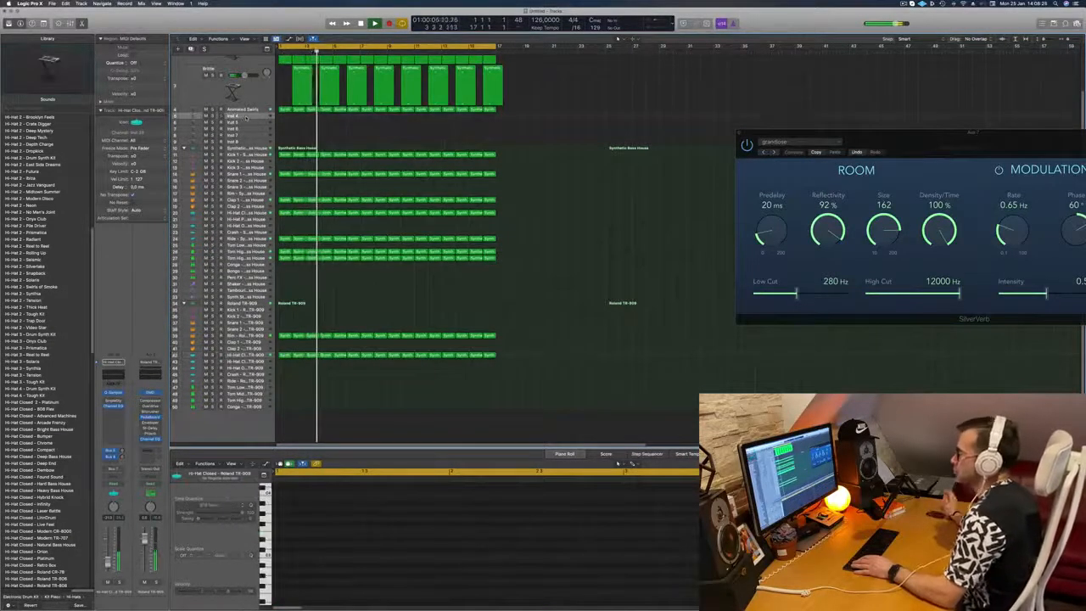
{"action": "scroll", "coordinate": [282, 157], "scroll_direction": "up", "scroll_amount": 2}
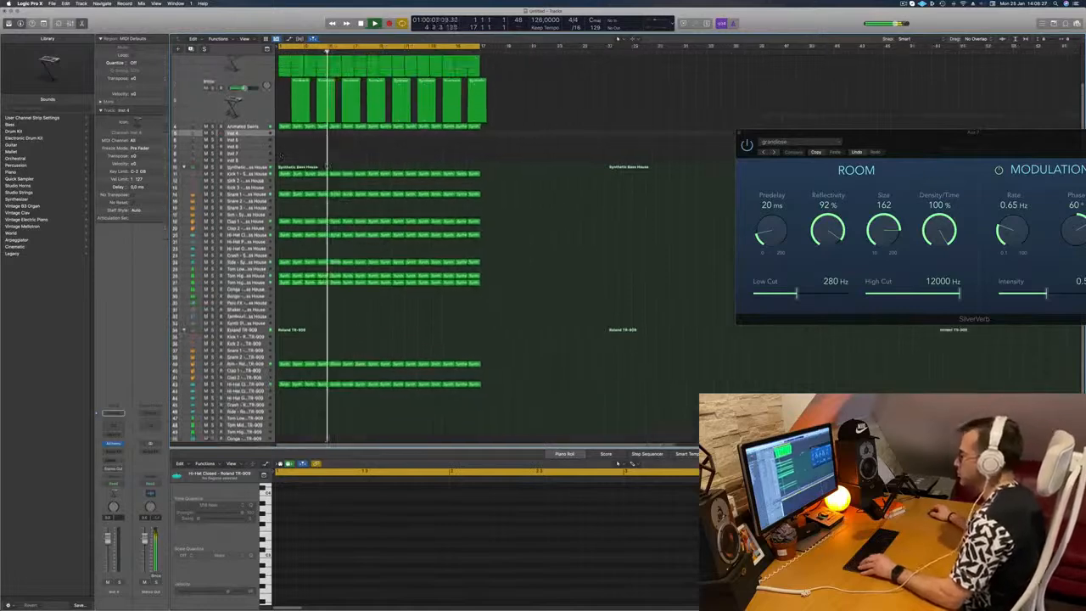
{"action": "scroll", "coordinate": [280, 156], "scroll_direction": "up", "scroll_amount": 2}
{"action": "left_click", "coordinate": [200, 133]}
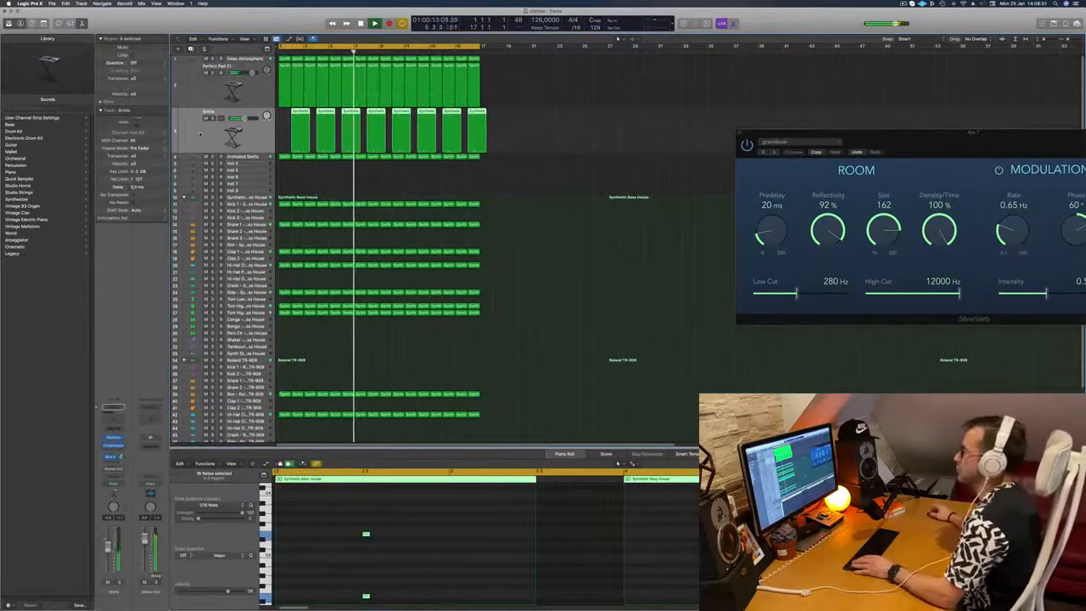
{"action": "left_click", "coordinate": [250, 163]}
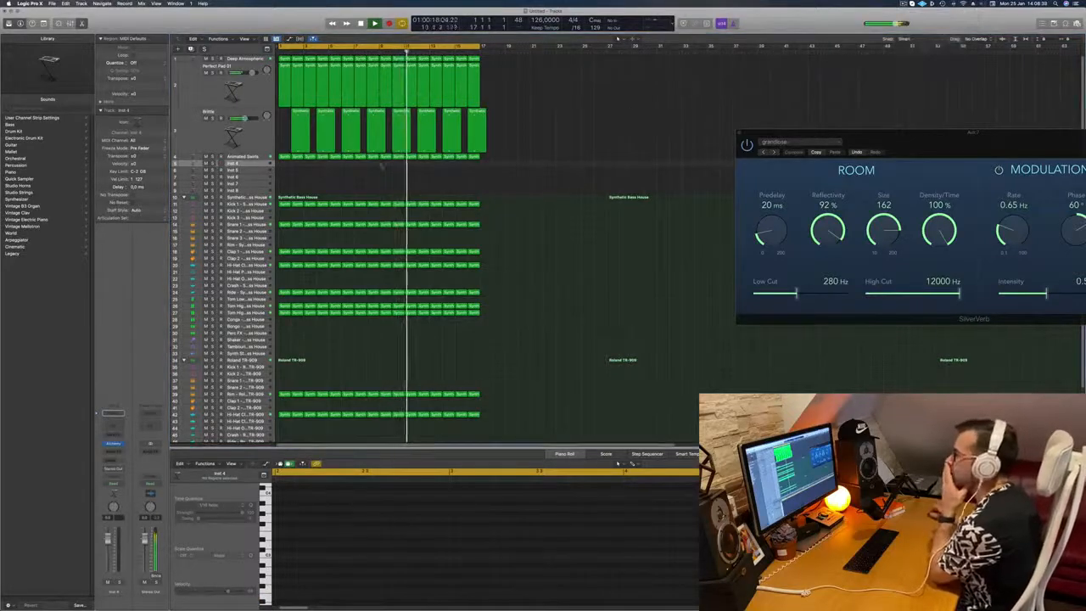
{"action": "left_click", "coordinate": [113, 443]}
{"action": "left_click_drag", "start_coordinate": [556, 98], "coordinate": [598, 108]}
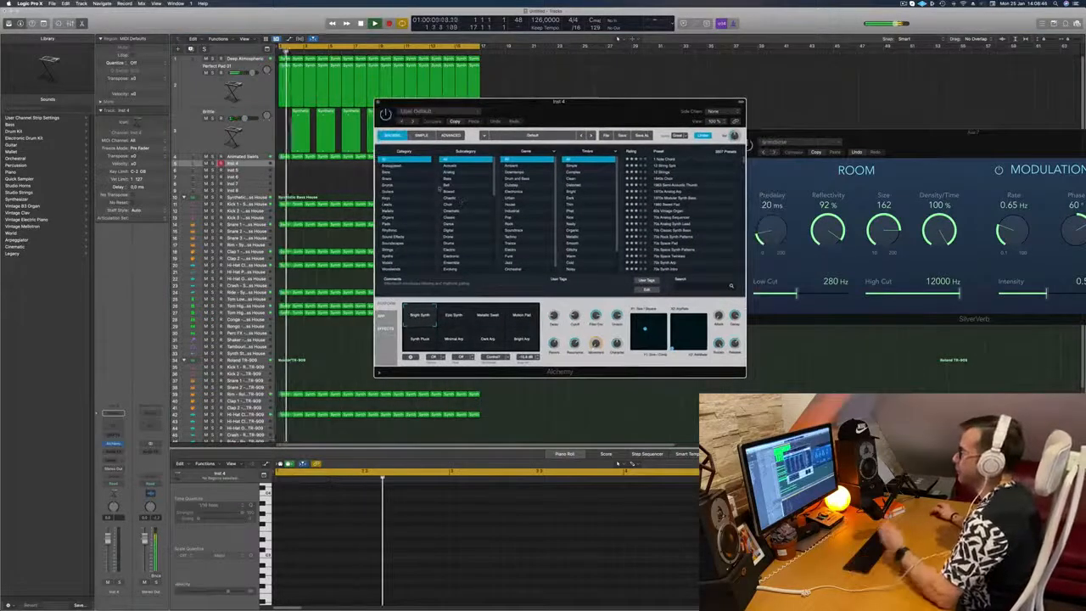
{"action": "left_click", "coordinate": [403, 224]}
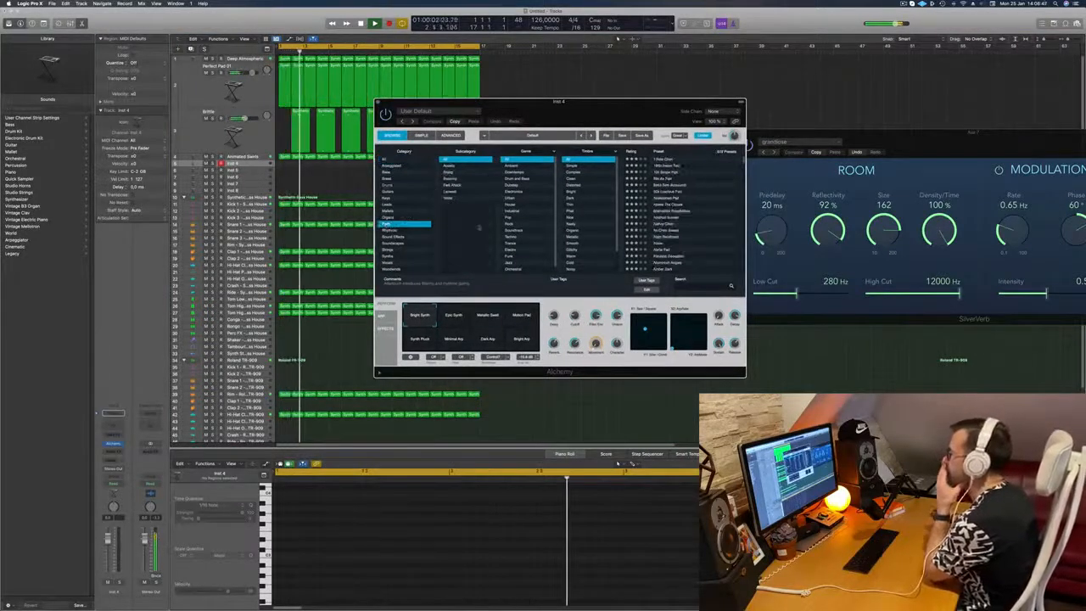
{"action": "left_click", "coordinate": [462, 185]}
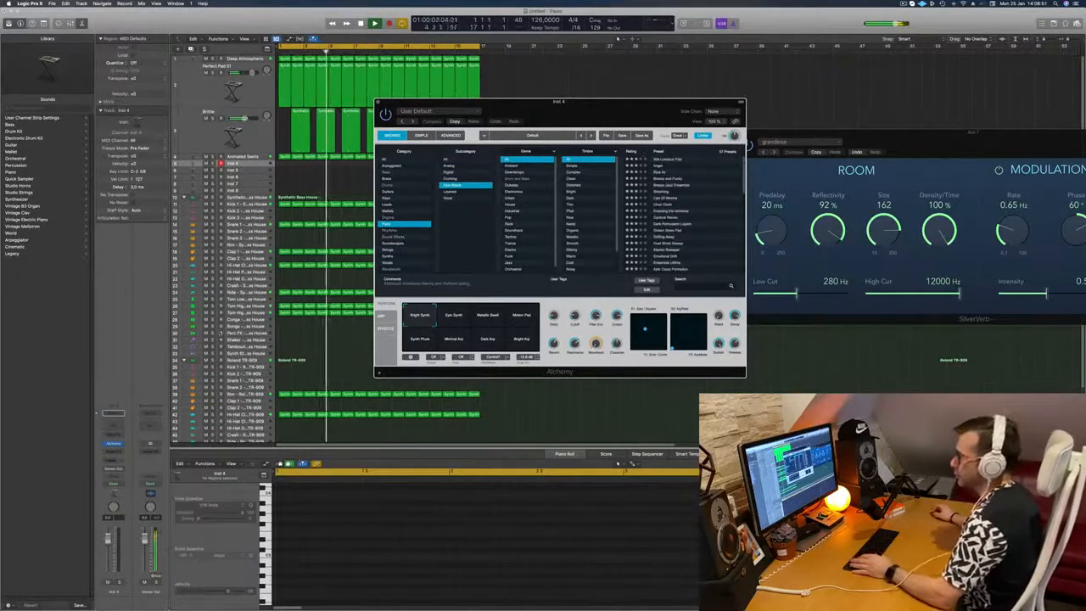
- Add a send from the Inst 4 track to the bus feeding the SilverVerb reverb on Aux 7
{"action": "left_click", "coordinate": [113, 465]}
{"action": "mouse_move", "coordinate": [111, 469]}
{"action": "left_click", "coordinate": [174, 415]}
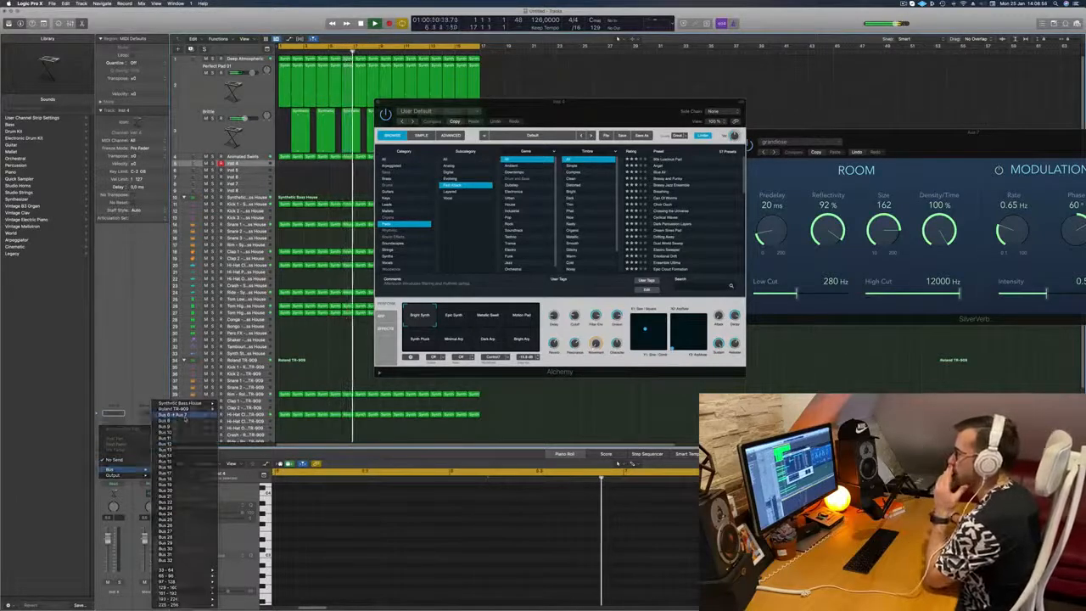
{"action": "left_click_drag", "start_coordinate": [586, 115], "coordinate": [638, 129]}
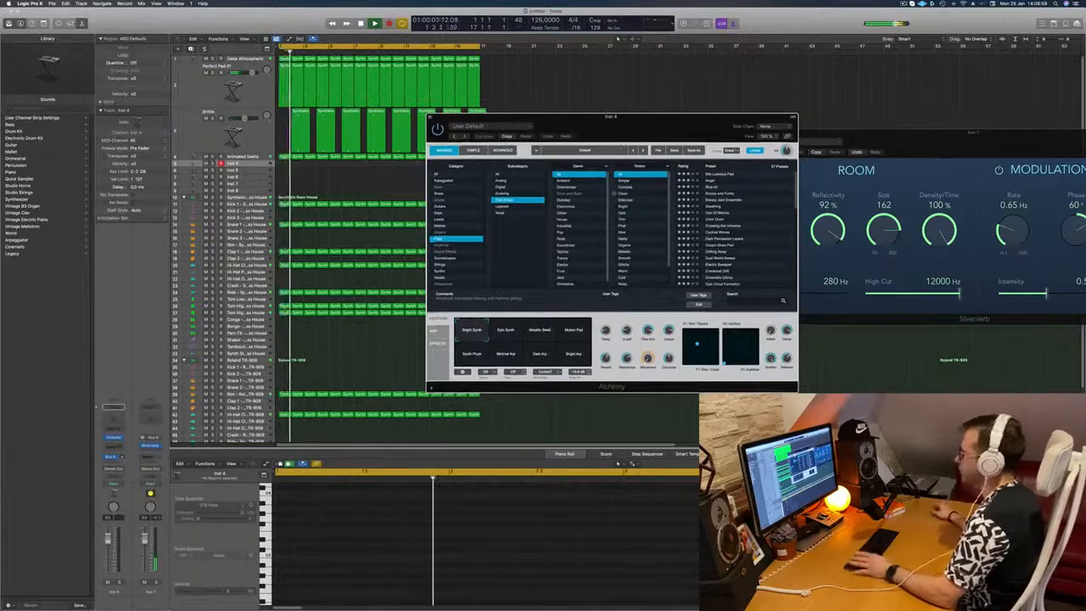
- Open the Musical Typing keyboard and arrange it beside the Alchemy window so both are clear
{"action": "key", "text": "super+k"}
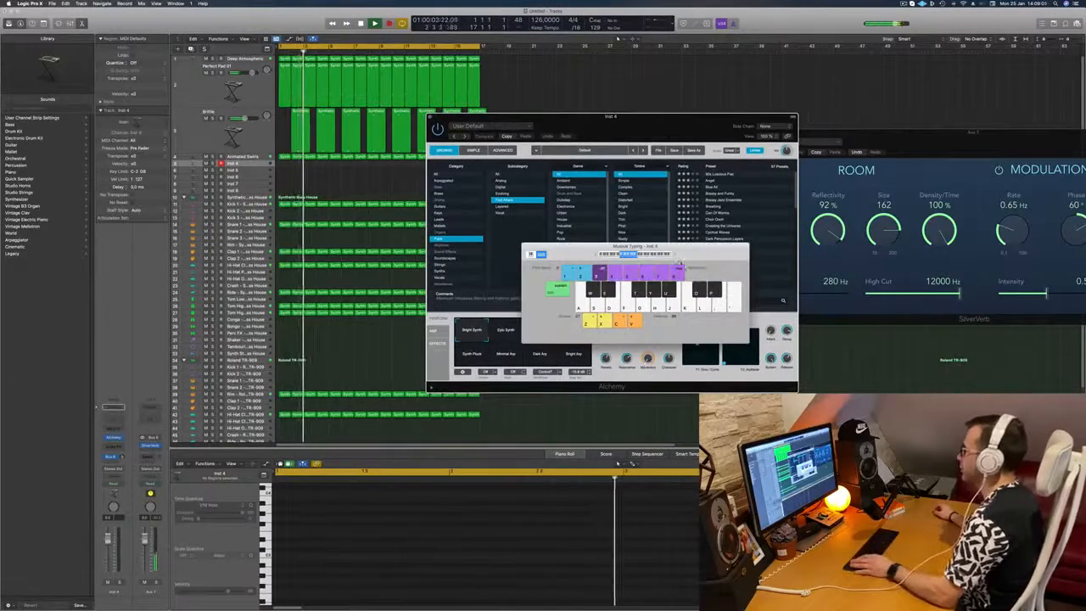
{"action": "left_click_drag", "start_coordinate": [676, 116], "coordinate": [413, 164]}
{"action": "left_click_drag", "start_coordinate": [673, 245], "coordinate": [901, 219]}
{"action": "left_click_drag", "start_coordinate": [409, 169], "coordinate": [560, 126]}
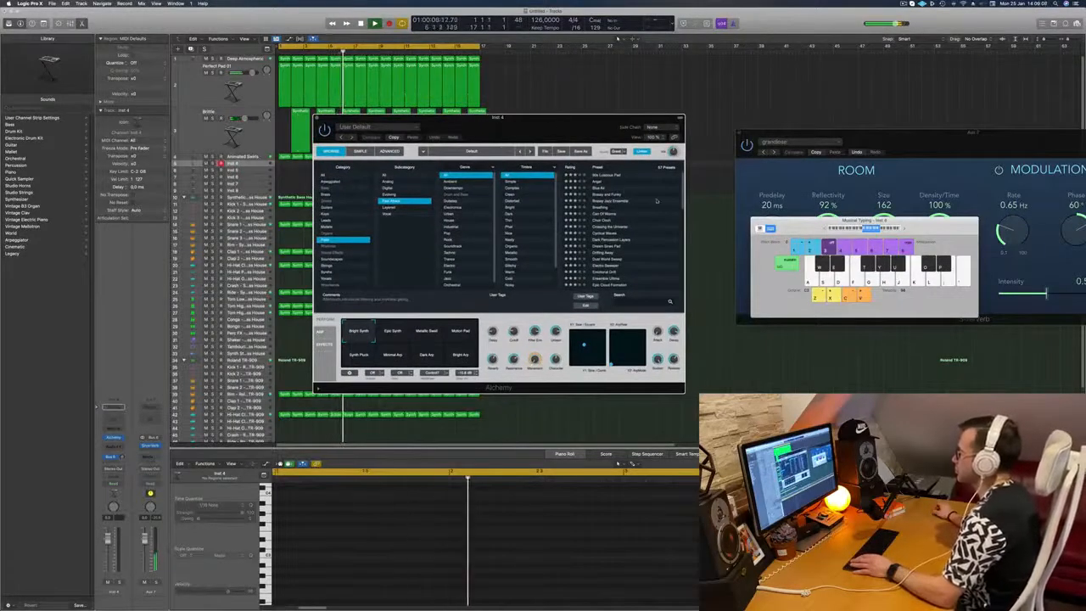
- Load the Breathing preset on Inst 4 and try out notes with Musical Typing against the arrangement
{"action": "left_click", "coordinate": [600, 209]}
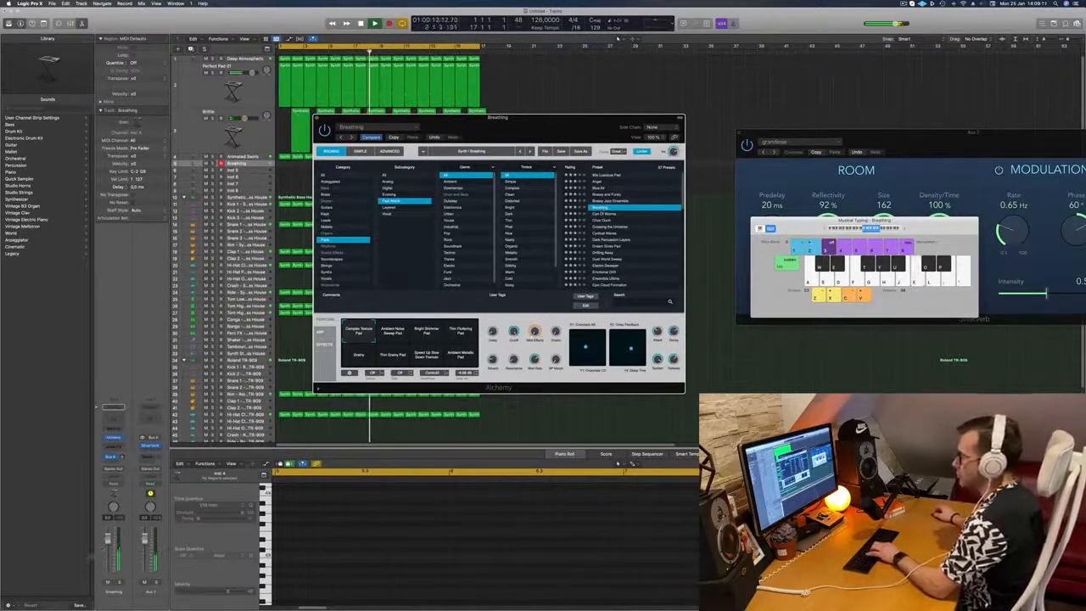
{"action": "left_click", "coordinate": [928, 276]}
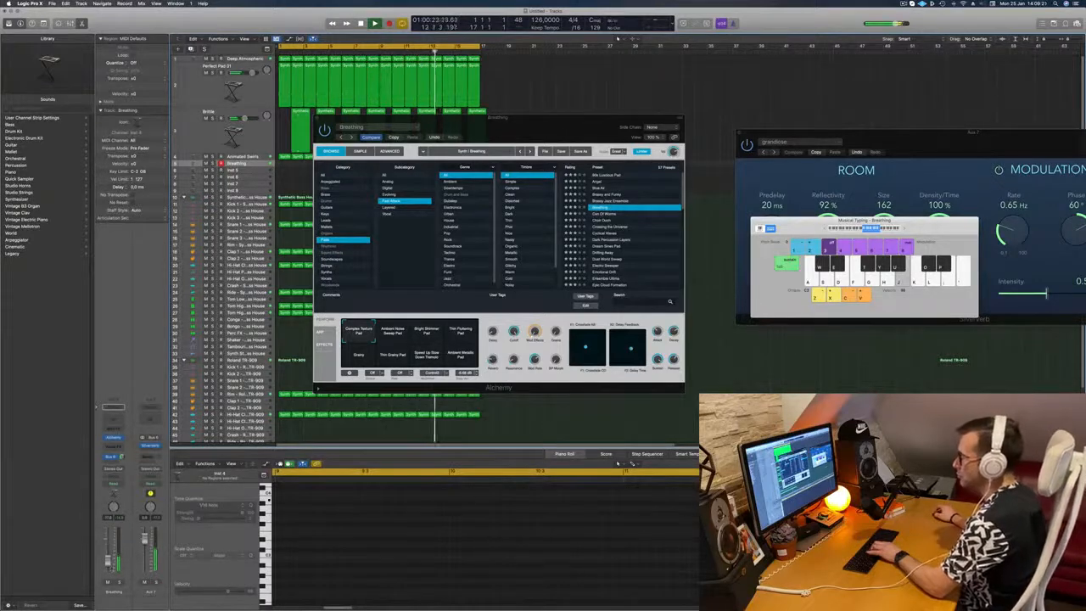
{"action": "key", "text": "k"}
{"action": "key", "text": "l"}
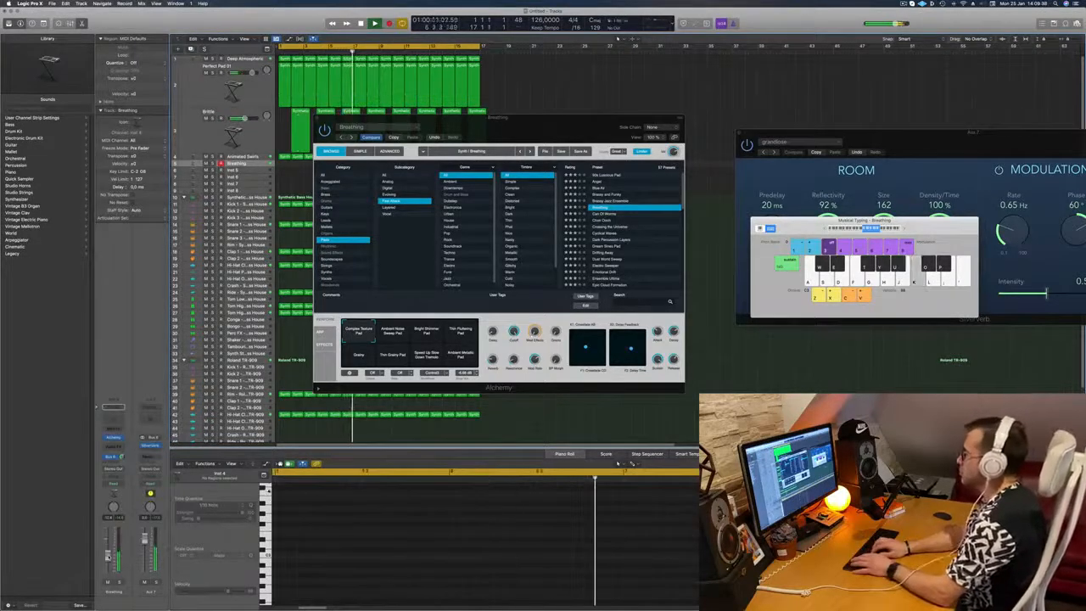
- Record a slow sustained-note line on the Breathing track with Musical Typing over the second half of the sixteen-bar loop
{"action": "key", "text": "r"}
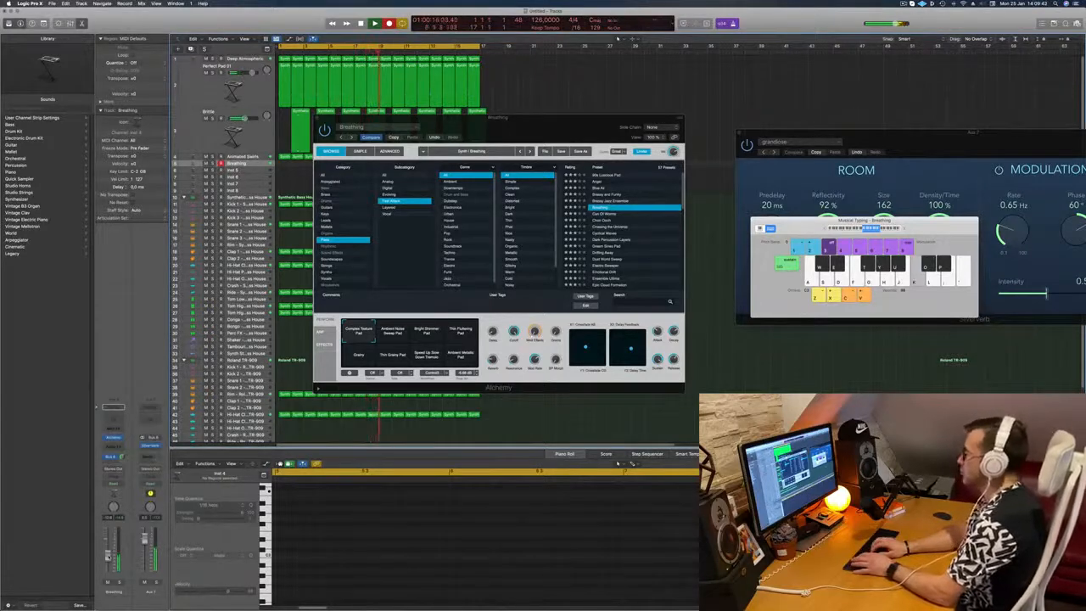
{"action": "key", "text": "k"}
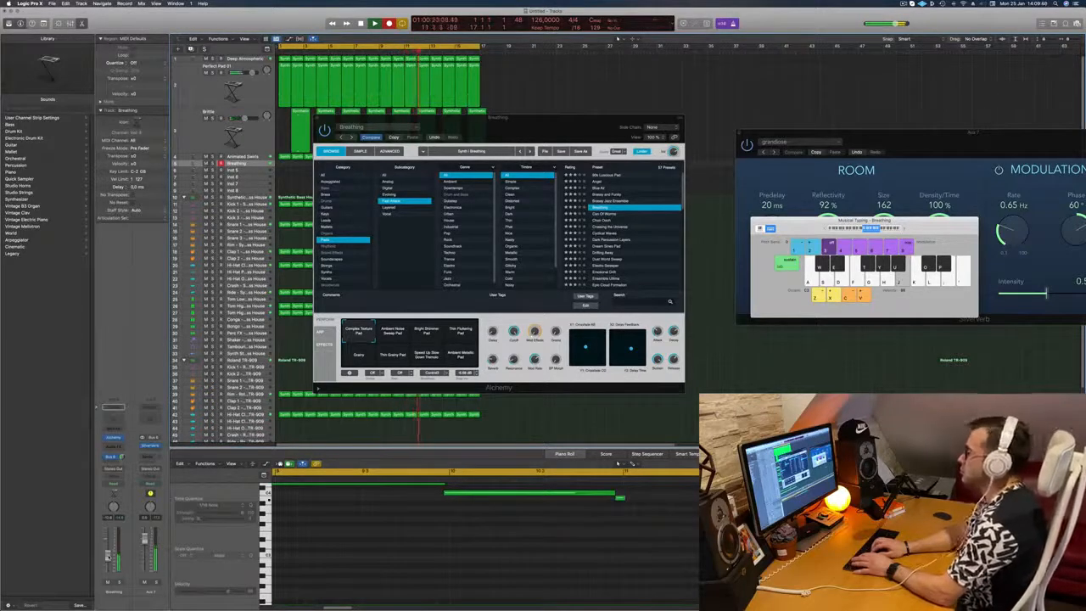
{"action": "key", "text": "l"}
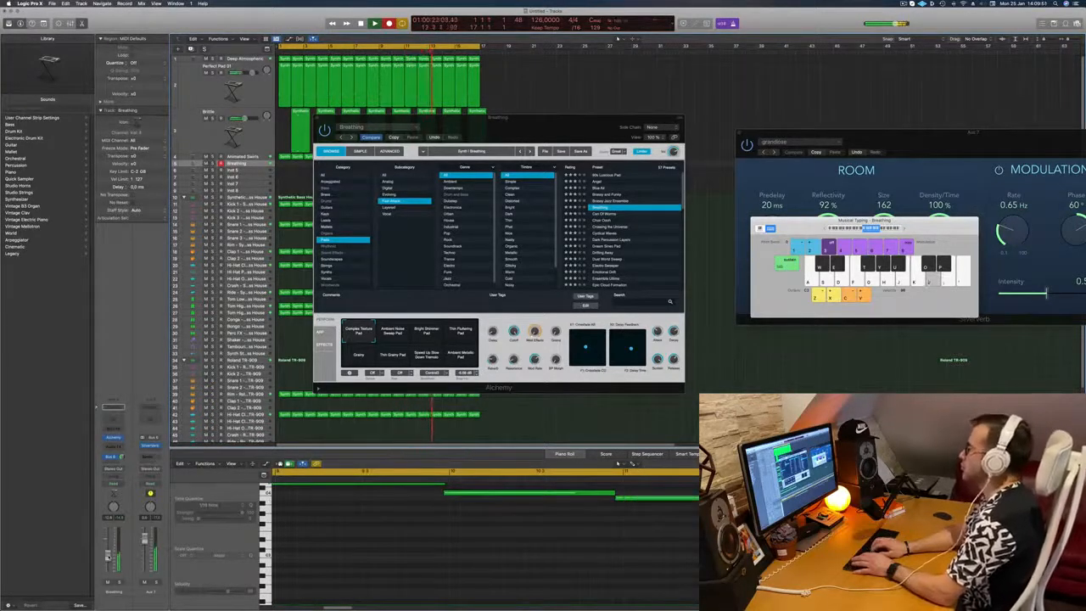
{"action": "key", "text": "k"}
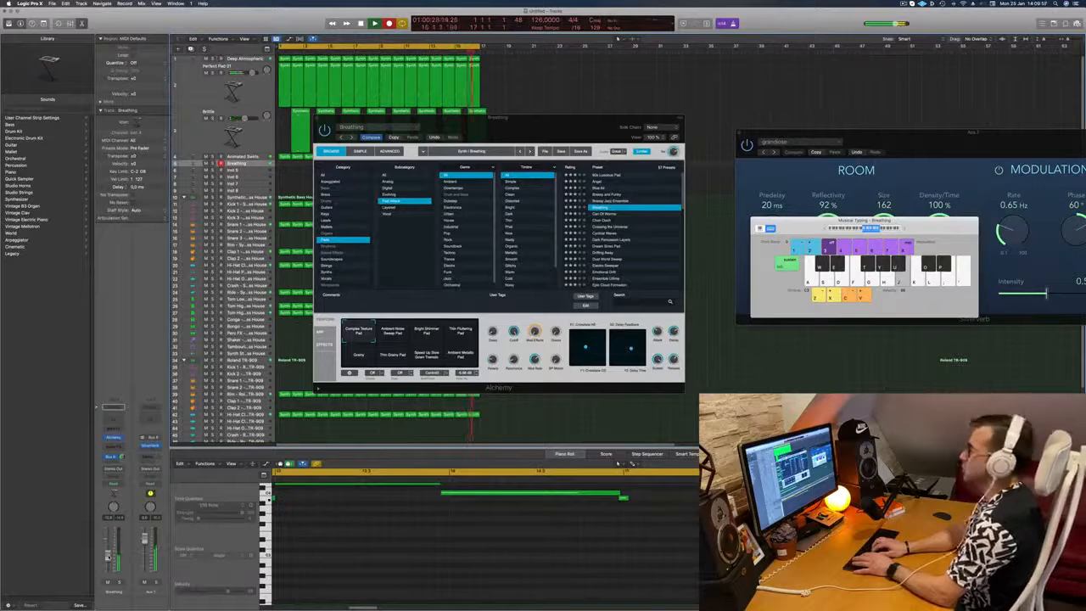
{"action": "key", "text": "space"}
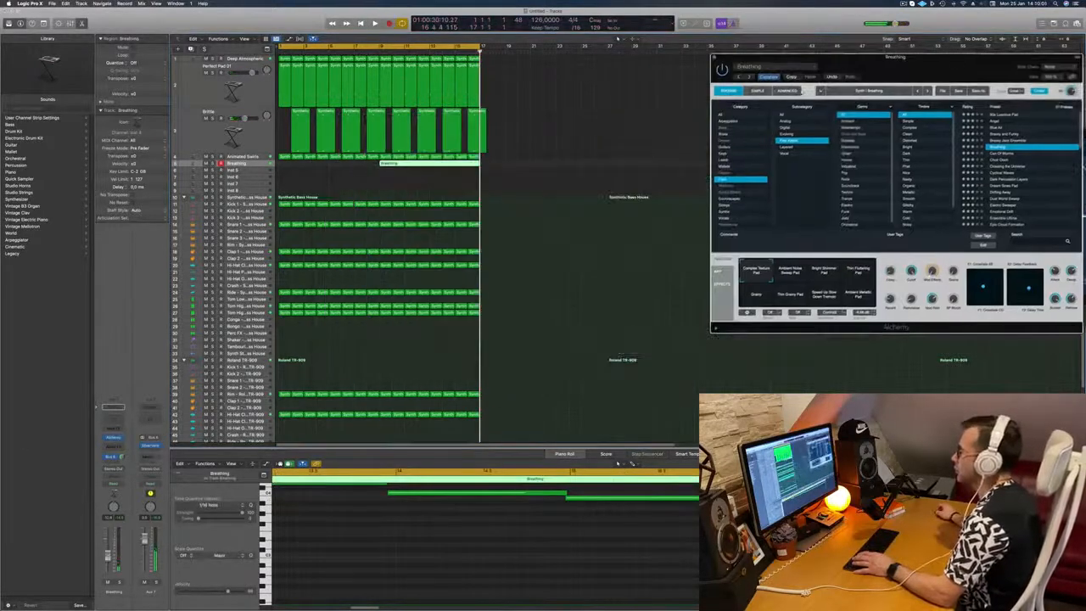
- Open the recorded Breathing region's notes and move the region from bar 9 to the start of bar 1
{"action": "key", "text": "space"}
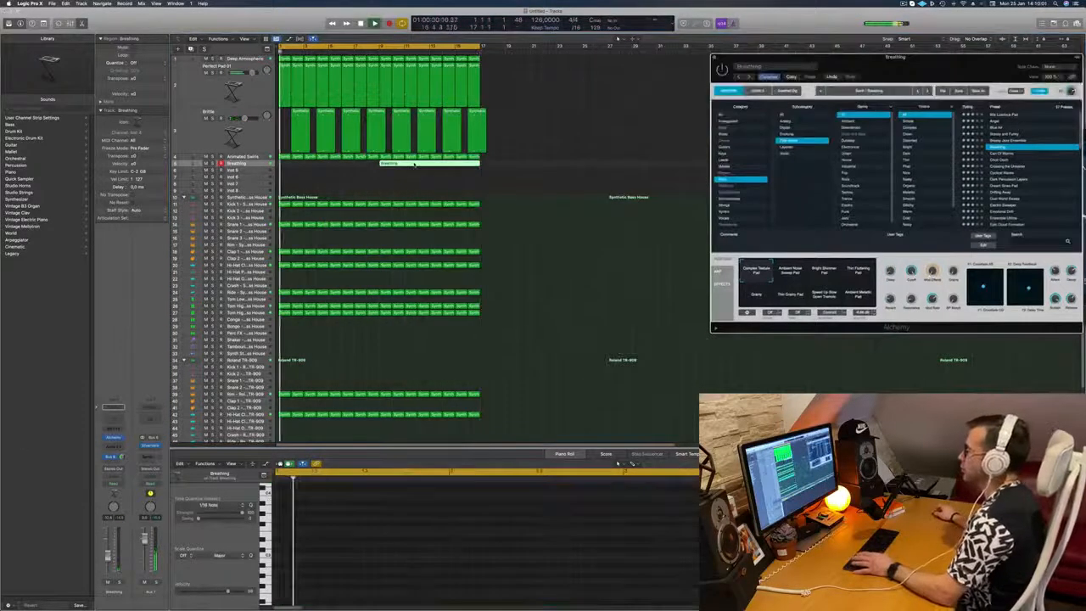
{"action": "double_click", "coordinate": [415, 164]}
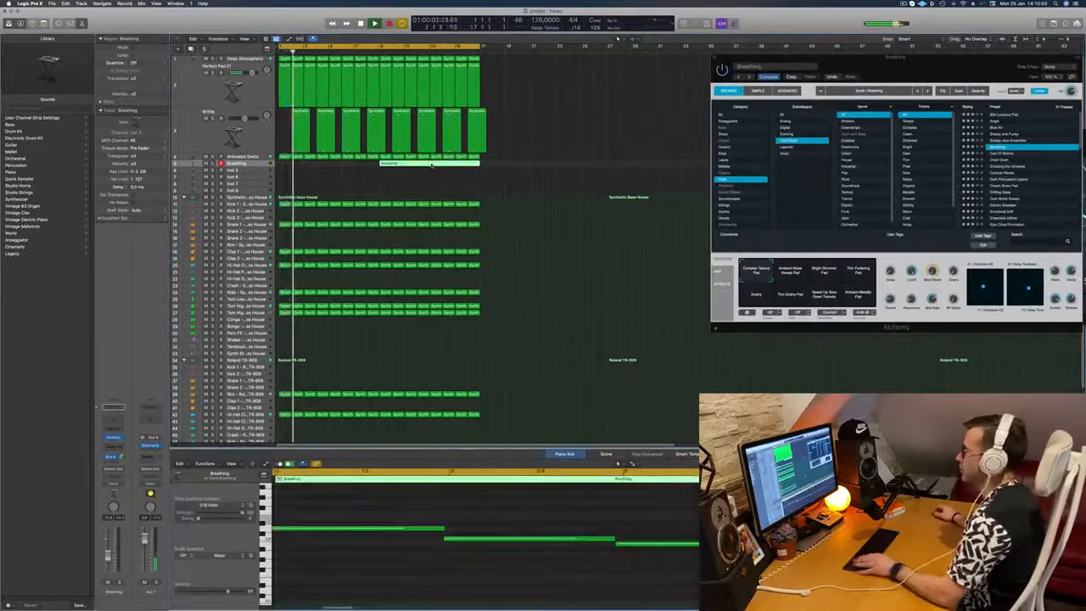
{"action": "scroll", "coordinate": [507, 521], "scroll_direction": "down", "scroll_amount": 5}
{"action": "scroll", "coordinate": [507, 521], "scroll_direction": "down", "scroll_amount": 2}
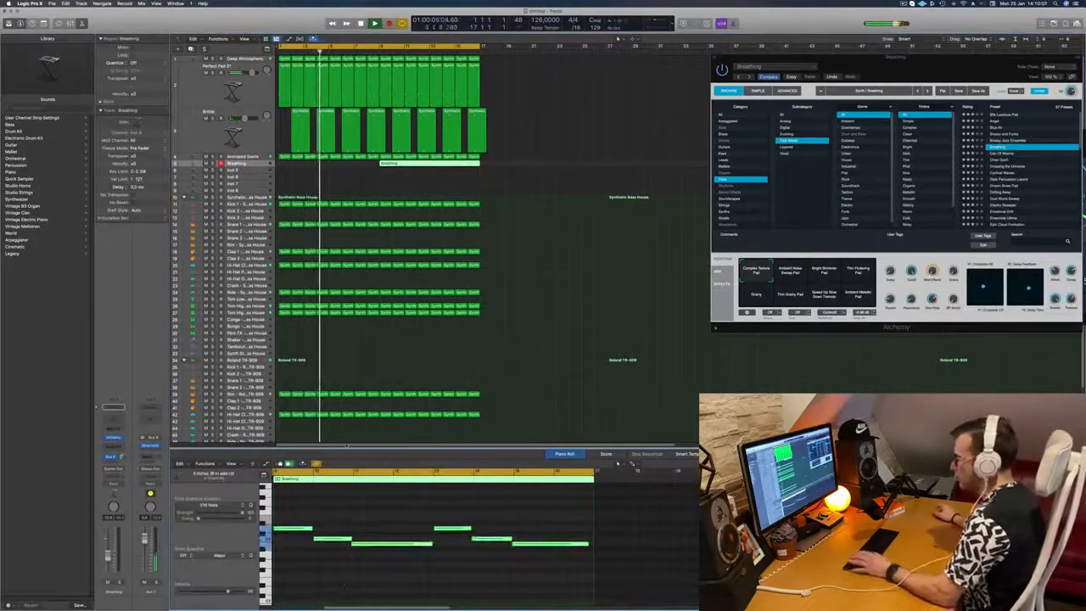
{"action": "left_click_drag", "start_coordinate": [419, 166], "coordinate": [320, 167]}
{"action": "key", "text": "space"}
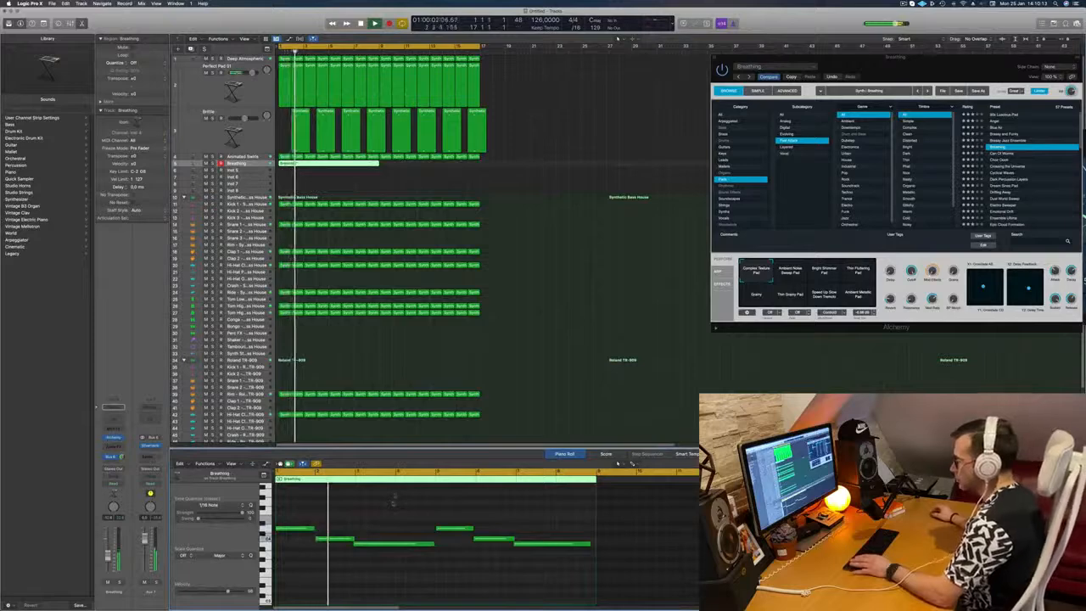
- Split the Breathing region at bar 5 with the Split option for crossing notes, keeping only its first four bars
{"action": "left_click", "coordinate": [386, 543]}
{"action": "key", "text": "space"}
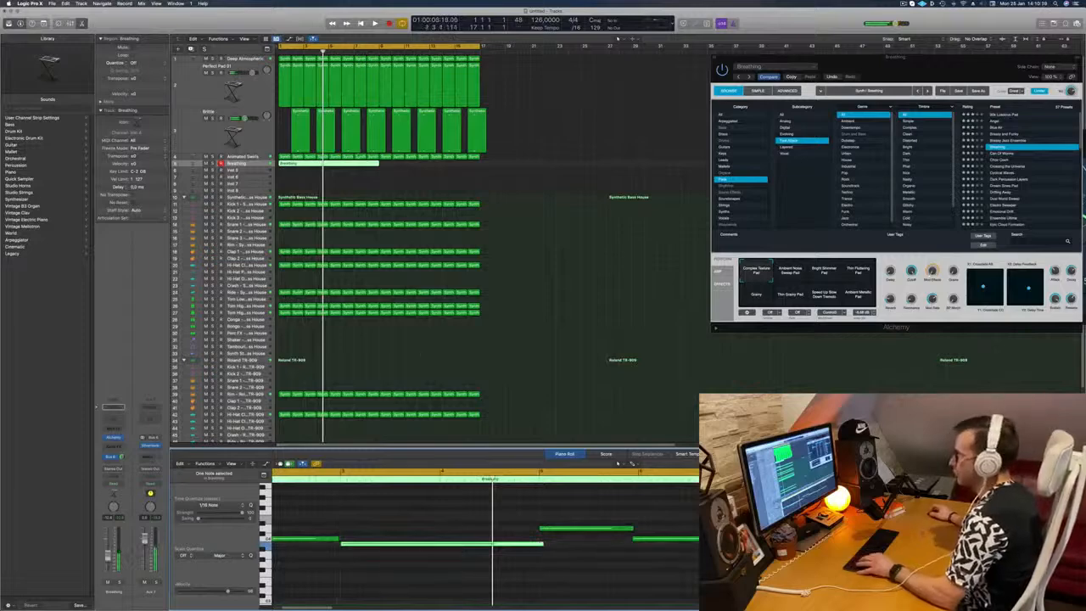
{"action": "key", "text": "Return"}
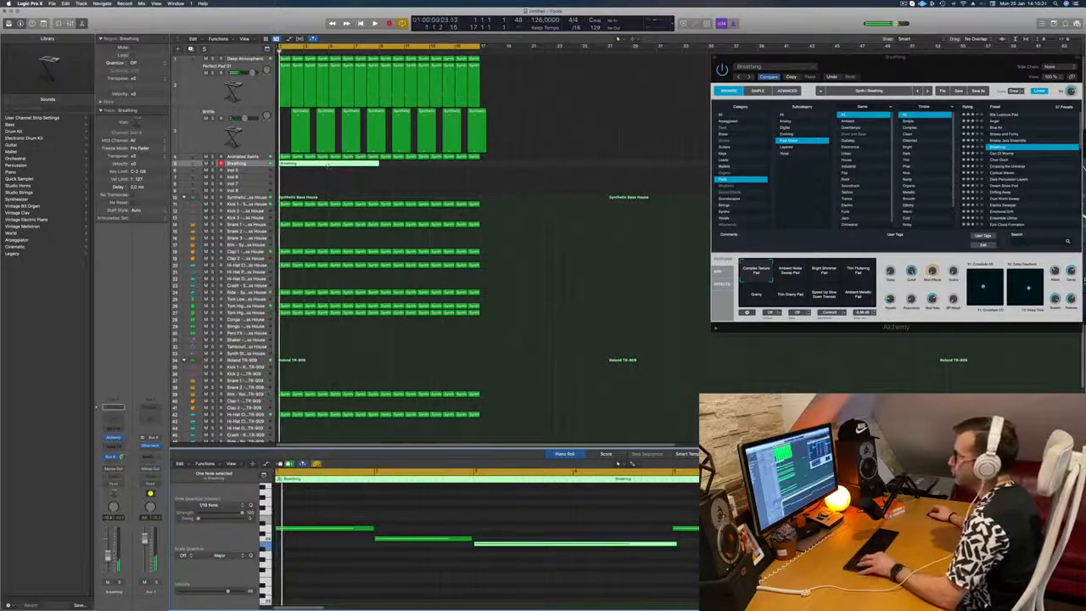
{"action": "left_click", "coordinate": [328, 163], "text": "super"}
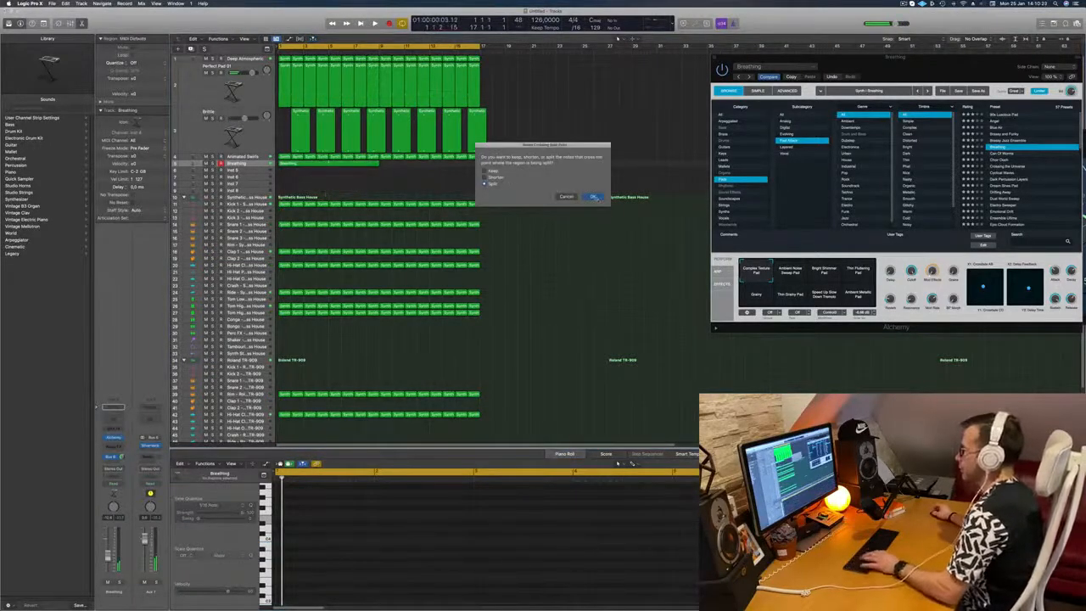
{"action": "left_click", "coordinate": [594, 197]}
{"action": "left_click", "coordinate": [592, 197]}
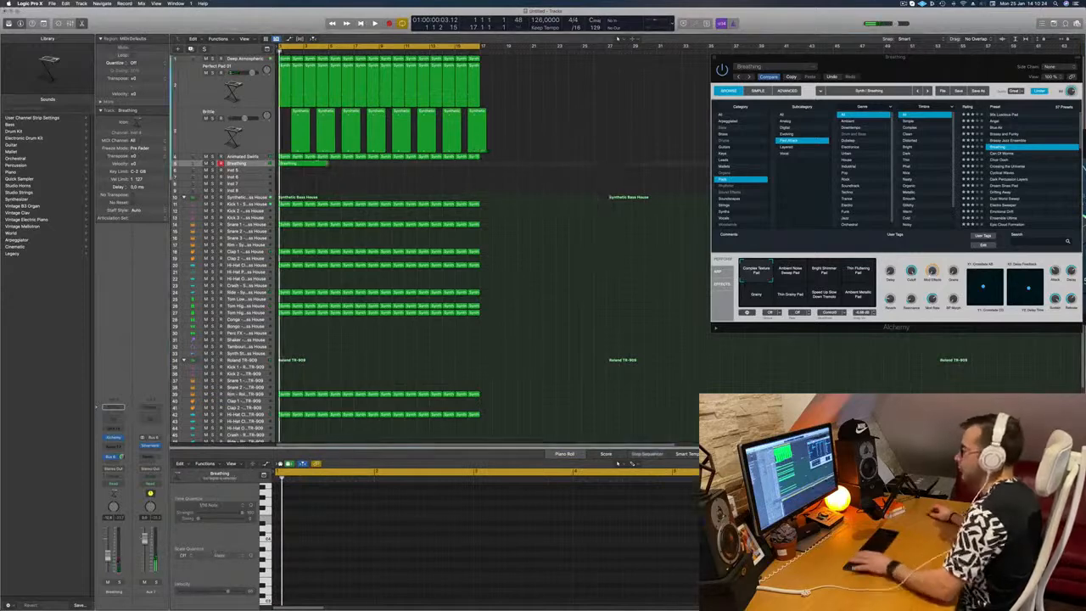
- Shorten the region's long last note to end at the region boundary and repeat the four-bar Breathing region at bar 5
{"action": "left_click", "coordinate": [309, 165]}
{"action": "left_click", "coordinate": [594, 544]}
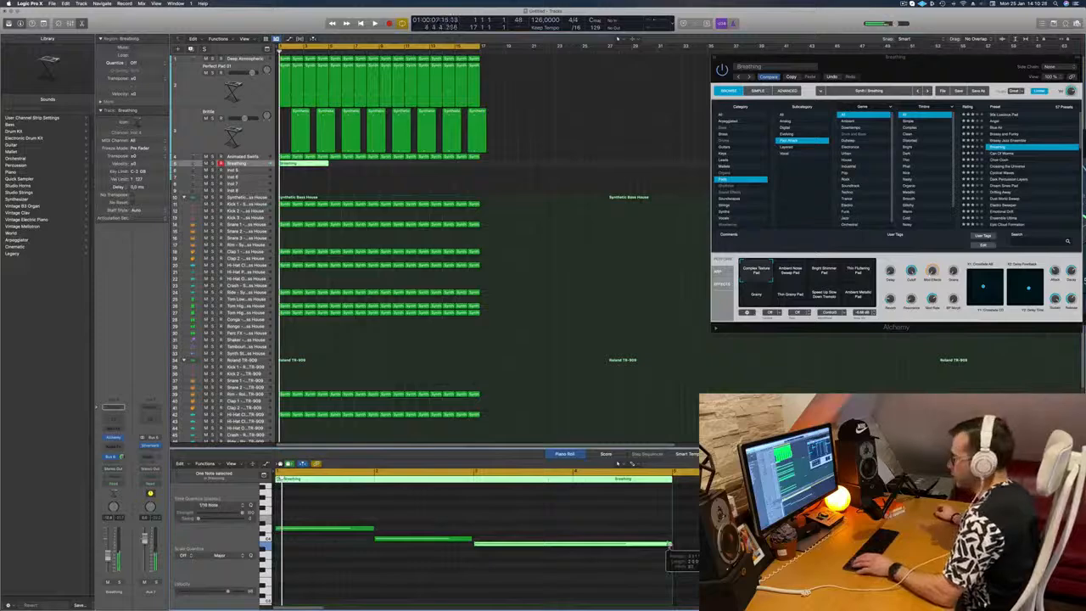
{"action": "left_click_drag", "start_coordinate": [918, 64], "coordinate": [667, 115]}
{"action": "key", "text": "space"}
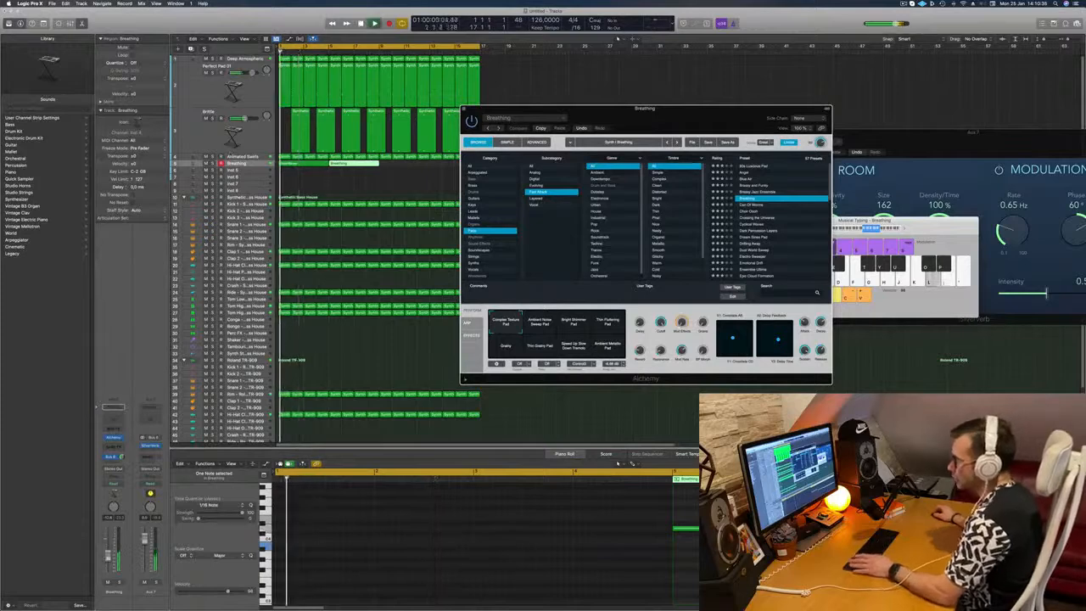
- Open a Channel EQ on the Breathing track, enable a 12 dB/Oct low cut at 770 Hz, and adjust the track's volume
{"action": "key", "text": "Return"}
{"action": "left_click", "coordinate": [114, 420]}
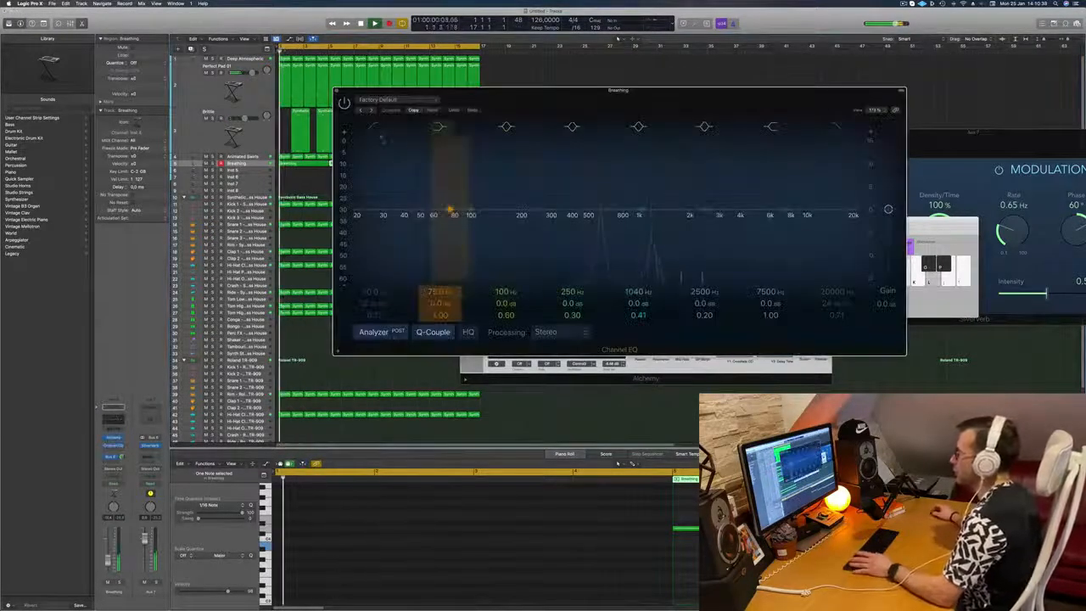
{"action": "left_click", "coordinate": [373, 127]}
{"action": "left_click_drag", "start_coordinate": [416, 176], "coordinate": [646, 171]}
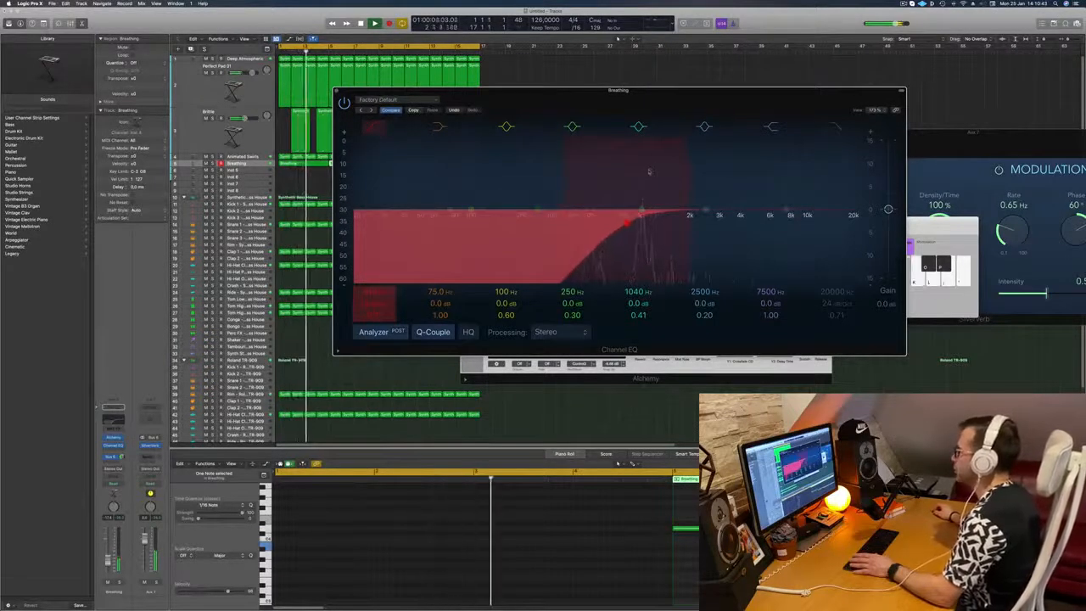
{"action": "key", "text": "space"}
{"action": "key", "text": "space"}
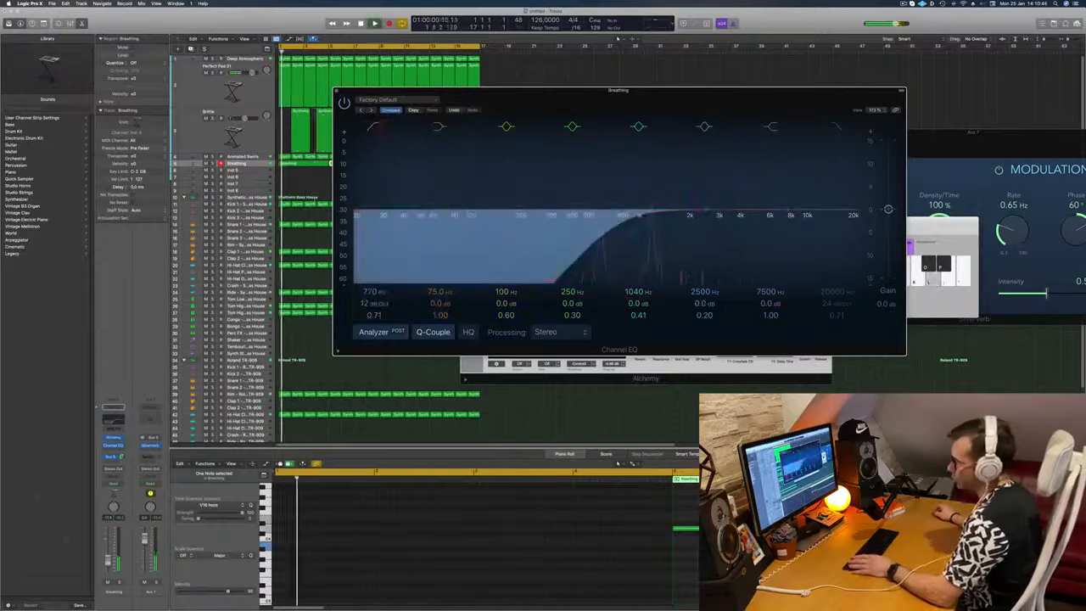
{"action": "left_click", "coordinate": [108, 557]}
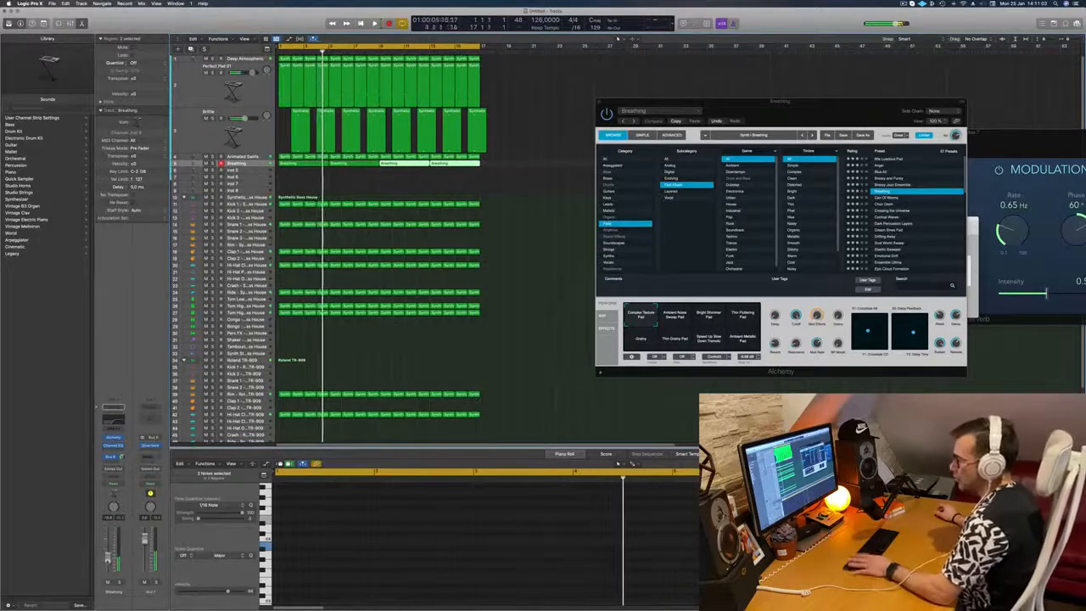
- Insert the Step FX multi-effect on the Breathing track and place its window over the arrangement beside Alchemy
{"action": "left_click", "coordinate": [113, 447]}
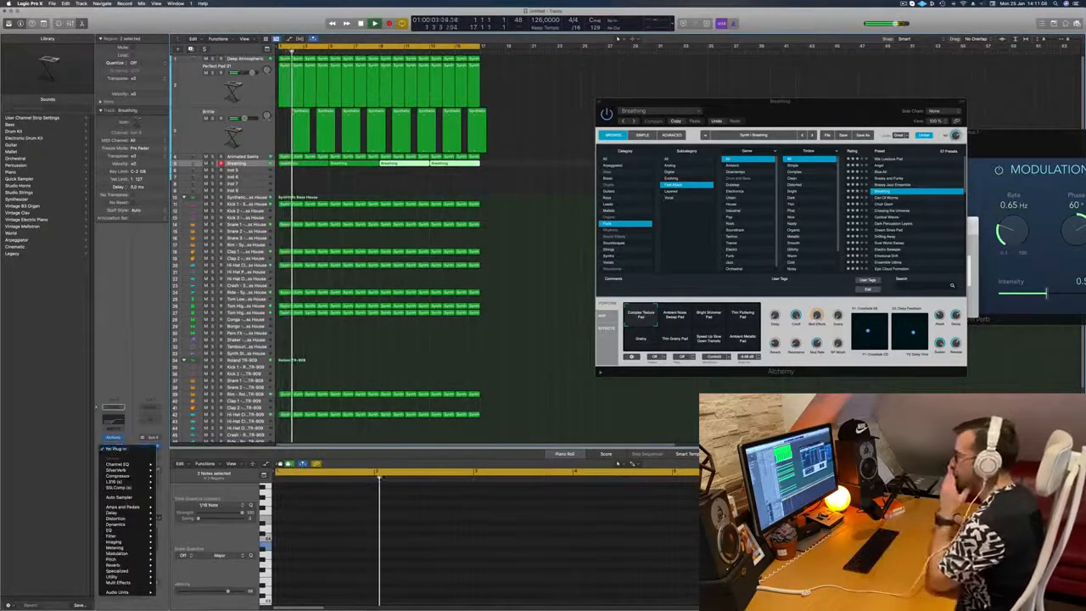
{"action": "mouse_move", "coordinate": [133, 584]}
{"action": "mouse_move", "coordinate": [174, 588]}
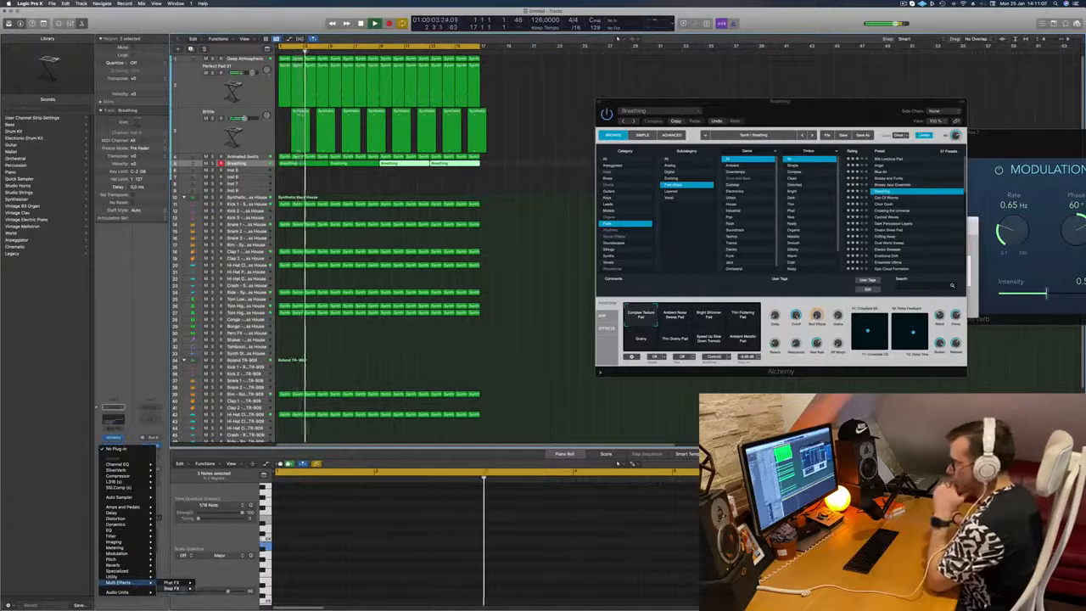
{"action": "left_click", "coordinate": [212, 589]}
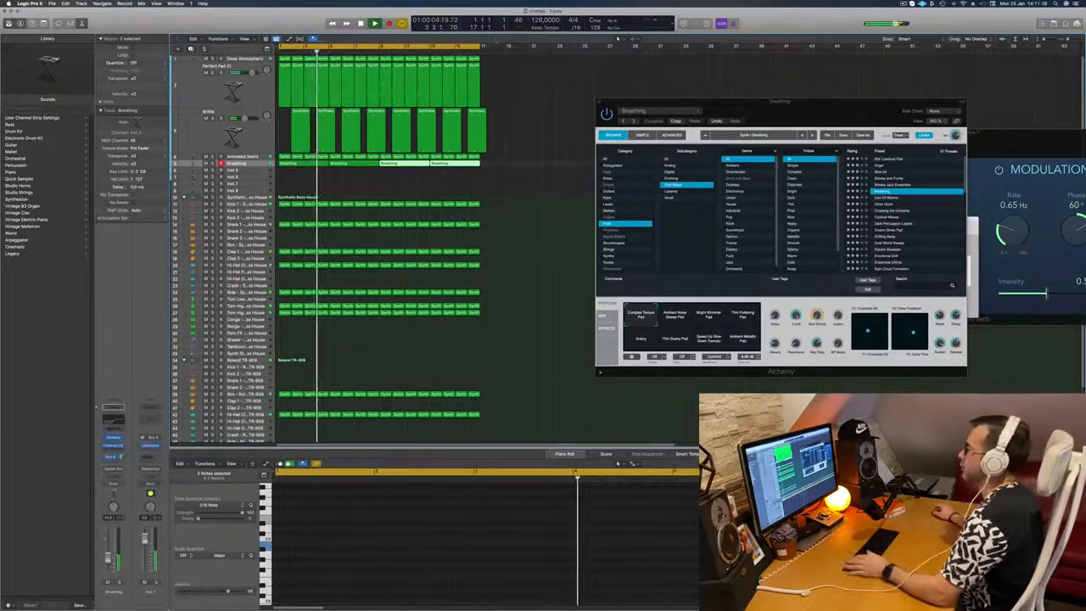
{"action": "left_click_drag", "start_coordinate": [521, 96], "coordinate": [566, 94]}
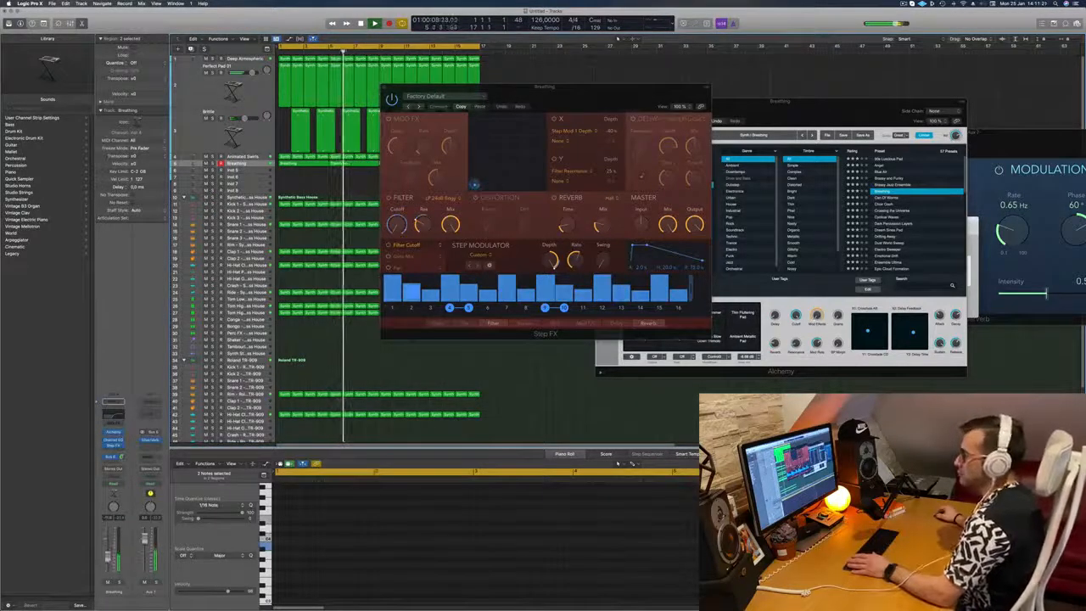
{"action": "left_click_drag", "start_coordinate": [605, 97], "coordinate": [658, 139]}
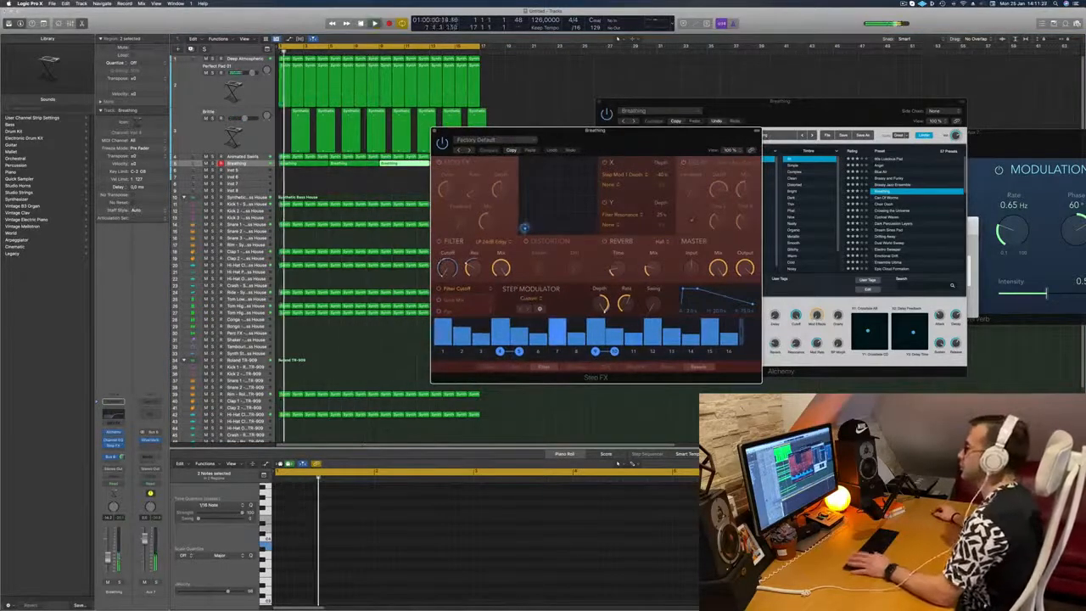
- Audition successive Step FX presets on the Breathing pad during playback, including Broken Echoes, Chaos Spring and Chrome Zippers
{"action": "left_click", "coordinate": [515, 148]}
{"action": "key", "text": "space"}
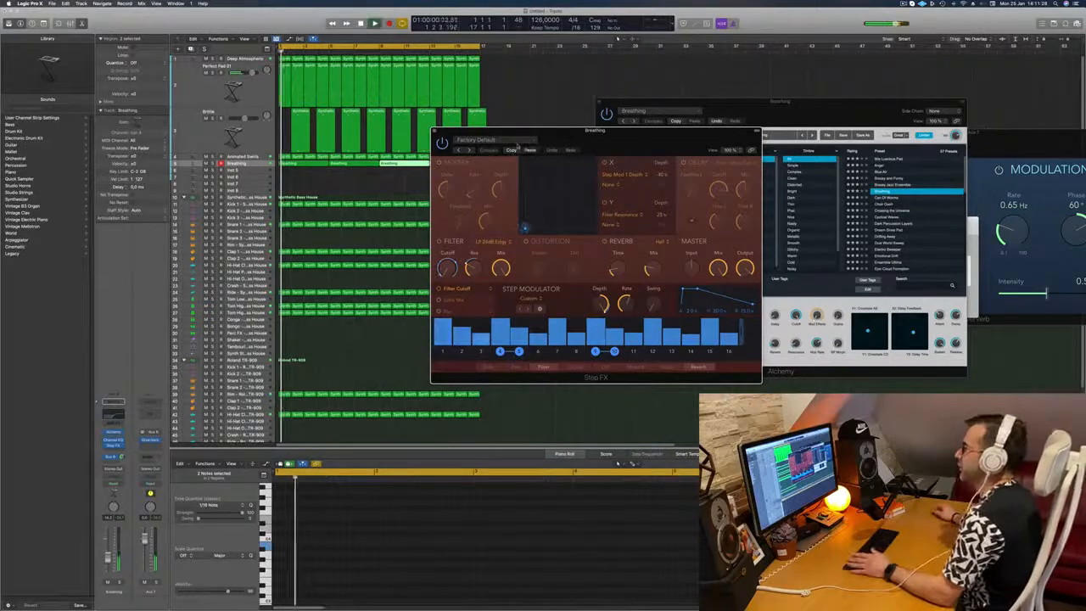
{"action": "key", "text": "space"}
{"action": "key", "text": "space"}
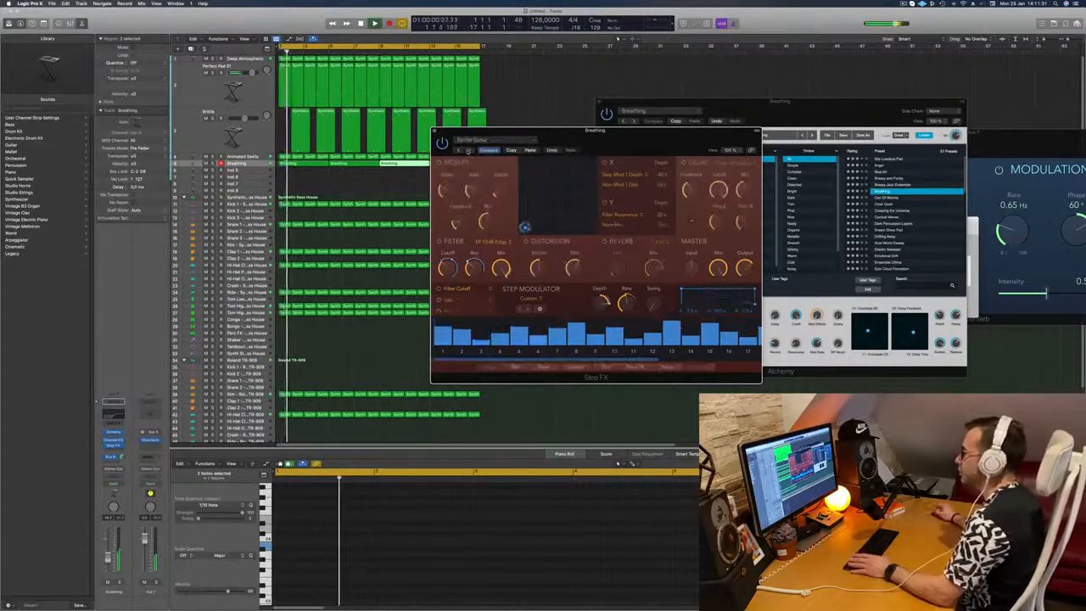
{"action": "left_click", "coordinate": [468, 151]}
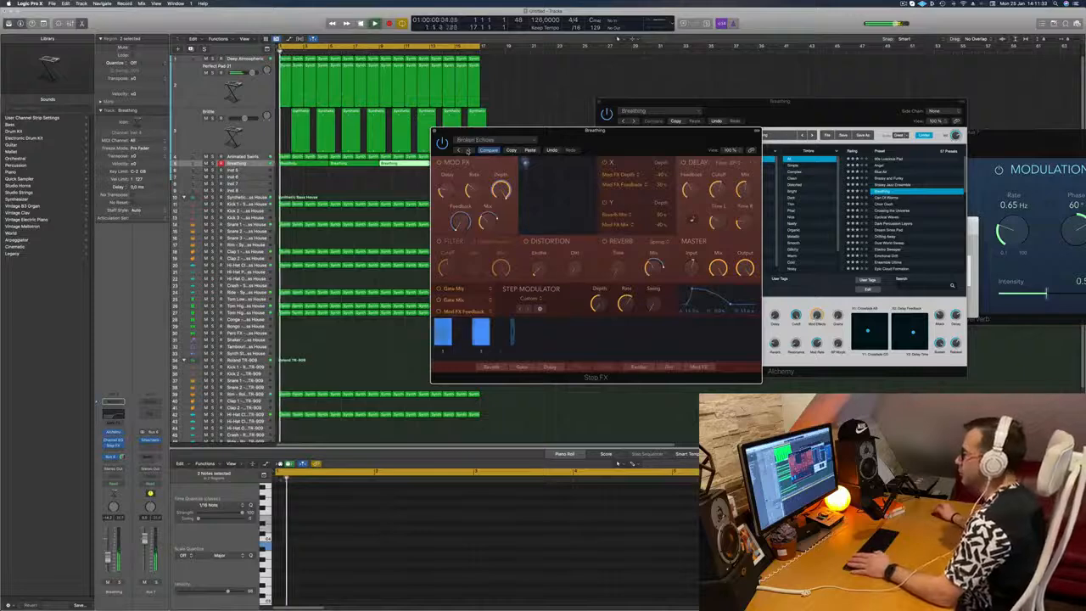
{"action": "left_click_drag", "start_coordinate": [628, 132], "coordinate": [644, 131]}
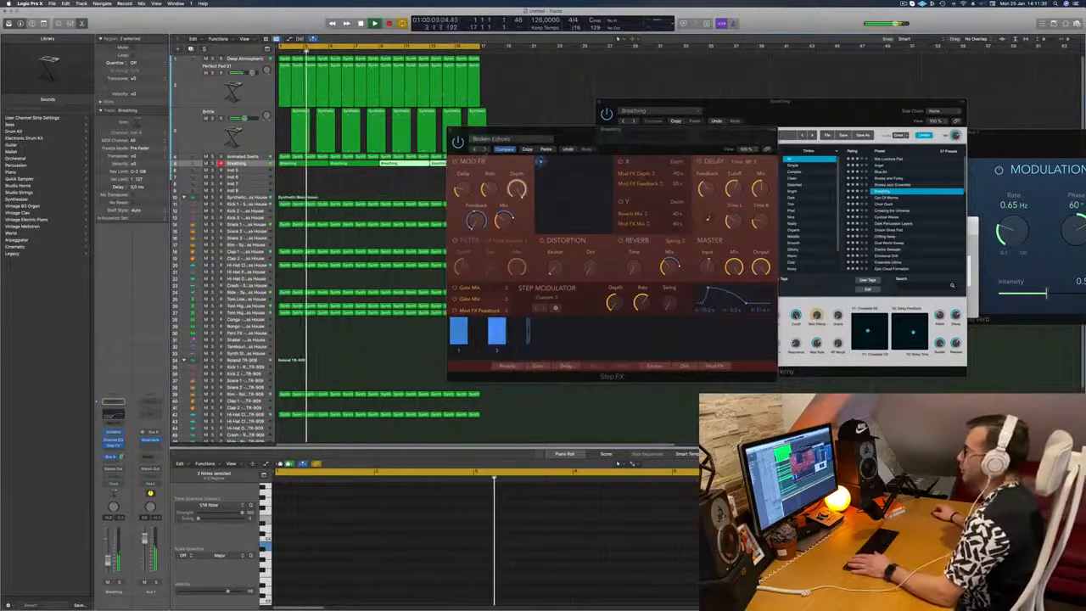
{"action": "left_click", "coordinate": [485, 148]}
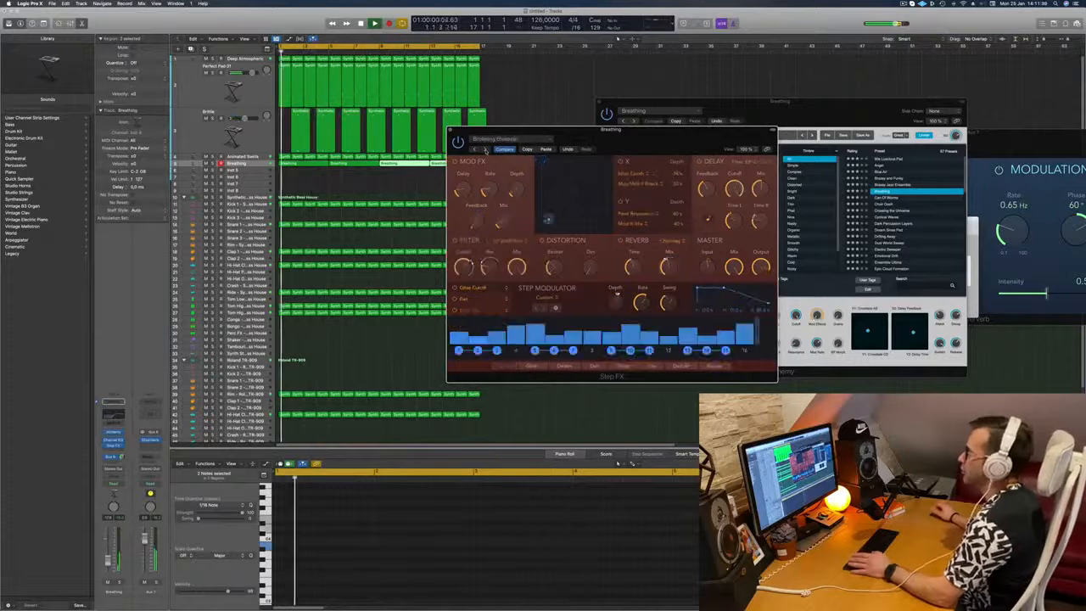
{"action": "left_click", "coordinate": [486, 148]}
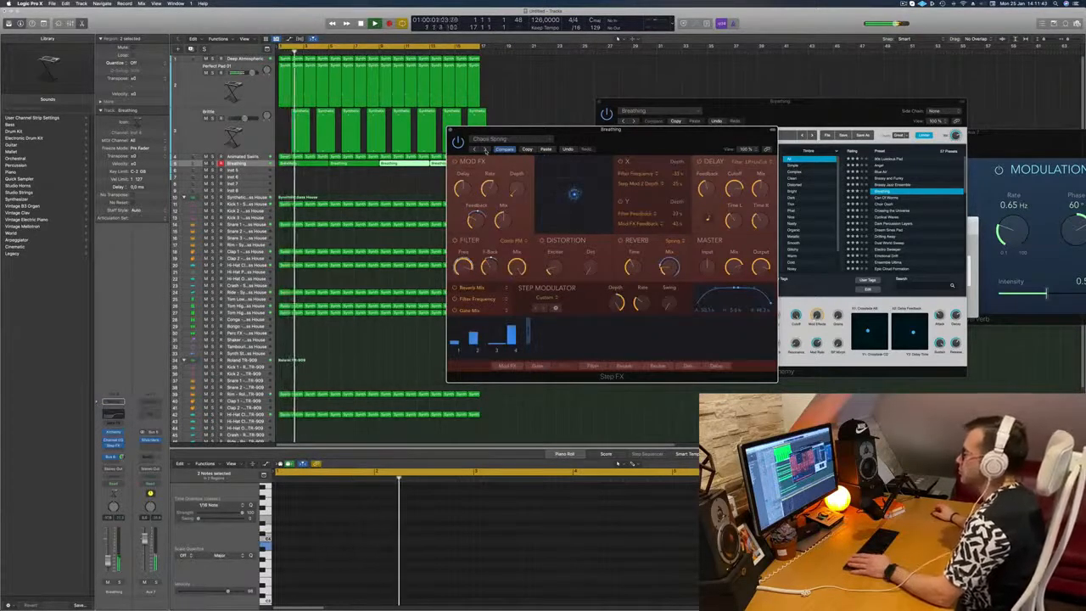
{"action": "left_click", "coordinate": [487, 149]}
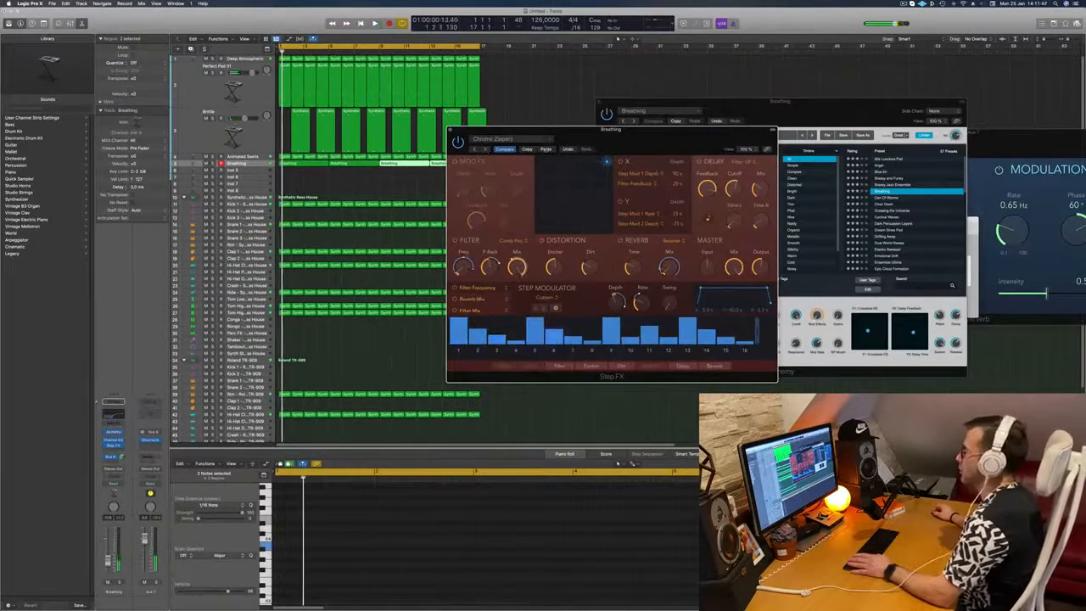
- Try the Brittle Spike preset in Step FX on the Breathing pad
{"action": "left_click", "coordinate": [539, 140]}
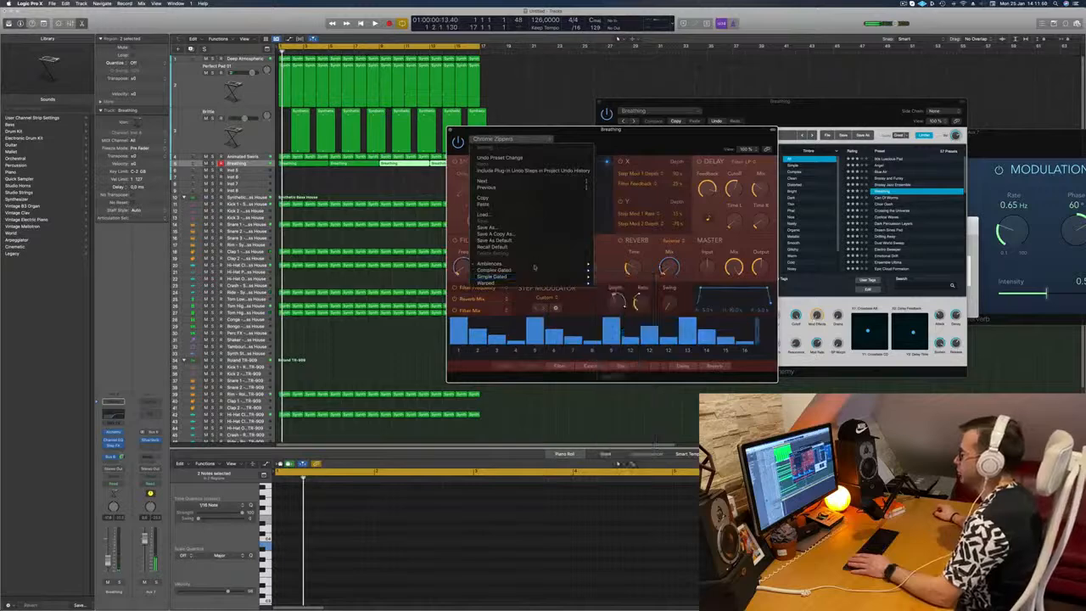
{"action": "mouse_move", "coordinate": [536, 264]}
{"action": "left_click", "coordinate": [615, 263]}
{"action": "left_click_drag", "start_coordinate": [619, 132], "coordinate": [615, 108]}
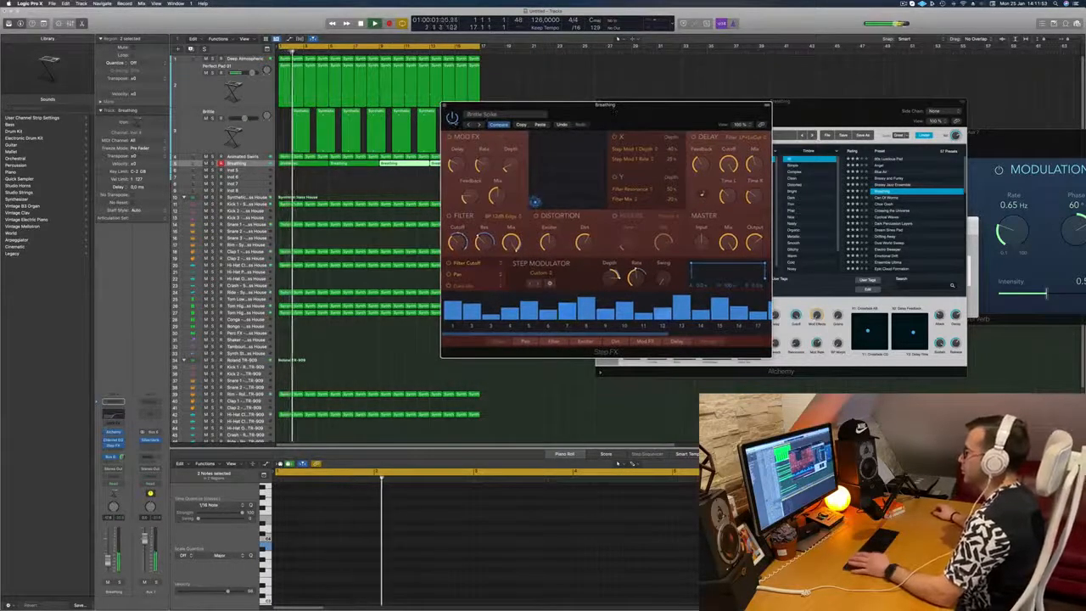
- Recall the default Step FX settings and reposition the plug-in window during playback
{"action": "left_click", "coordinate": [501, 114]}
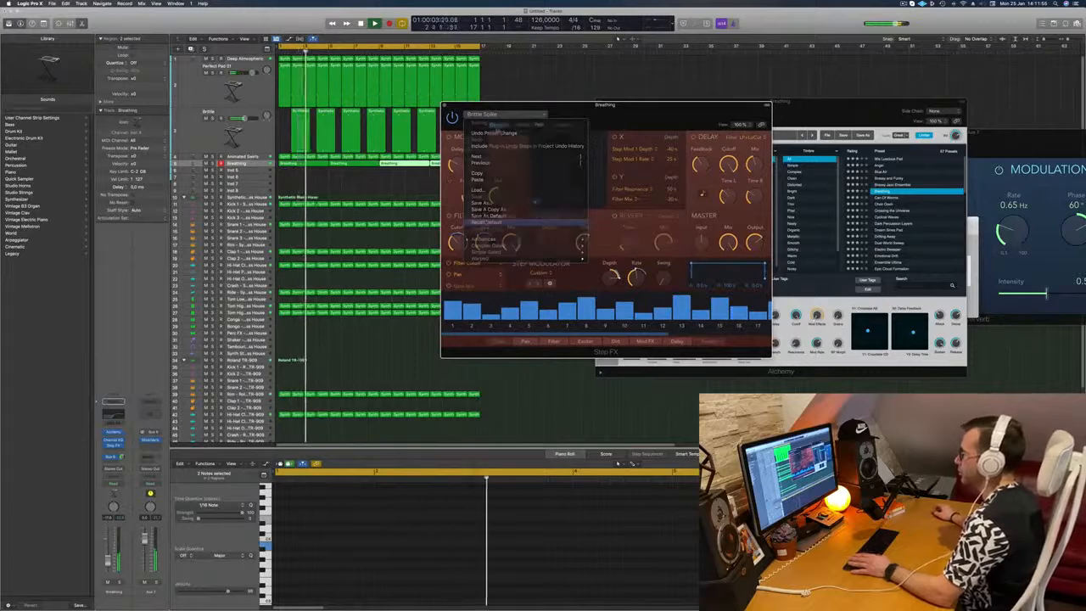
{"action": "left_click", "coordinate": [488, 223]}
{"action": "left_click_drag", "start_coordinate": [648, 108], "coordinate": [621, 124]}
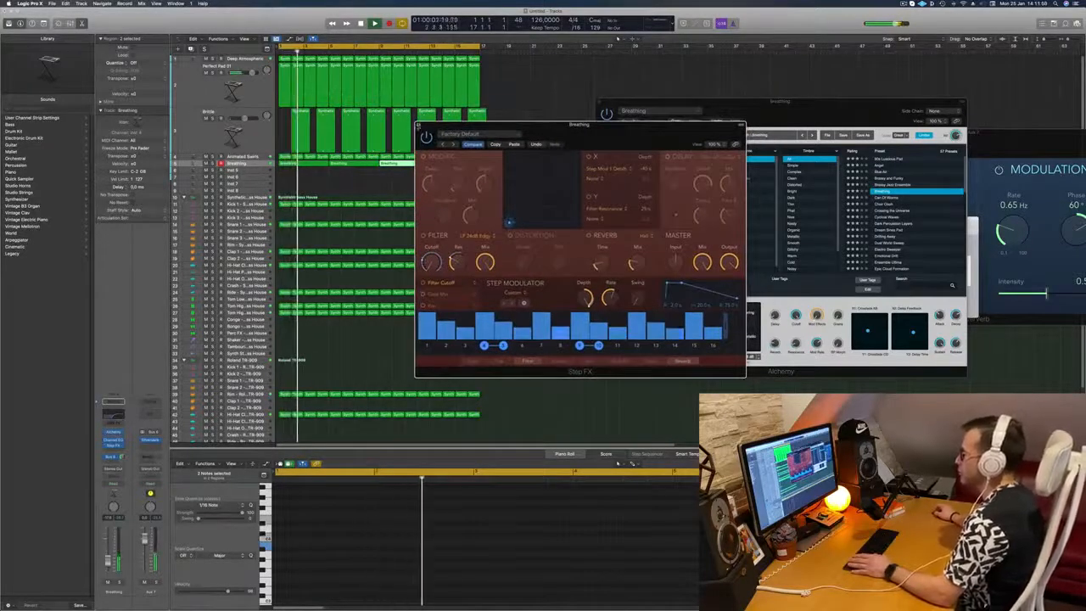
- Check Alchemy on the Breathing track, reopen Step FX and adjust its master mix while the arrangement plays
{"action": "left_click", "coordinate": [418, 125]}
{"action": "key", "text": "Return"}
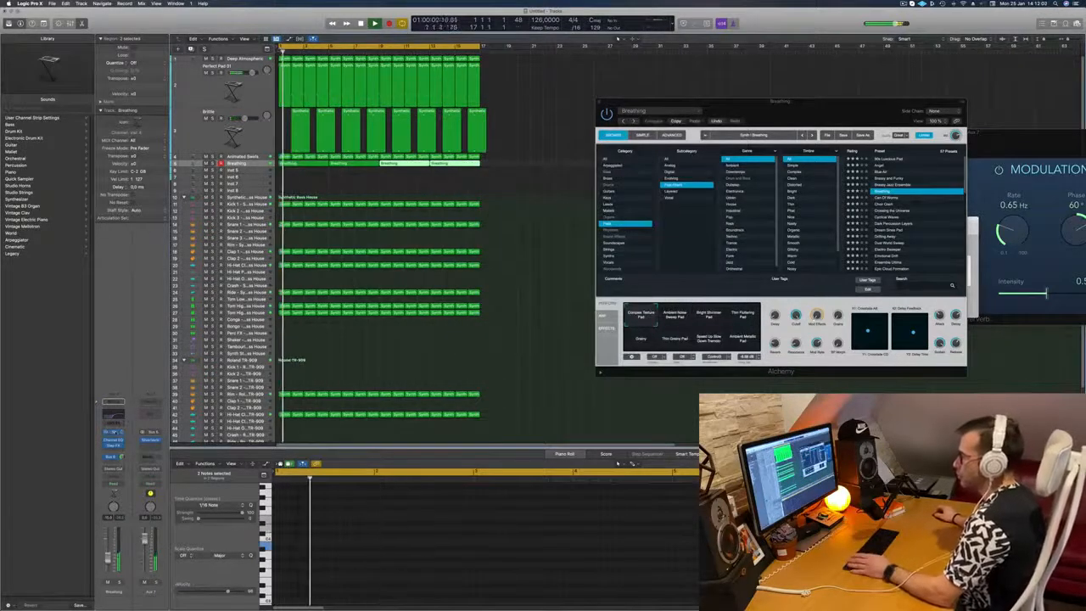
{"action": "left_click", "coordinate": [115, 433]}
{"action": "left_click", "coordinate": [113, 432]}
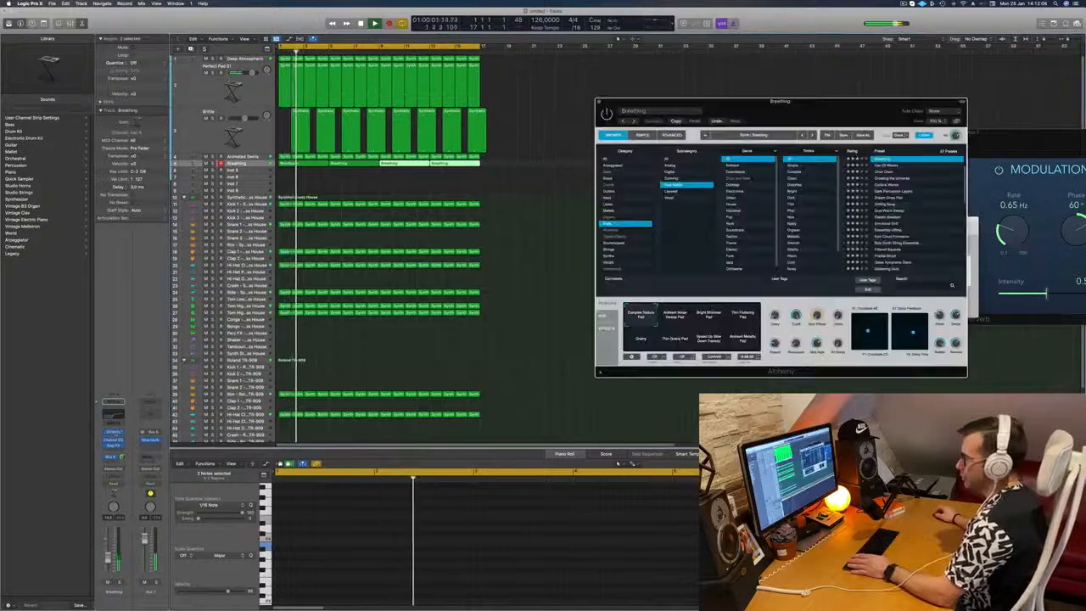
{"action": "left_click", "coordinate": [113, 447]}
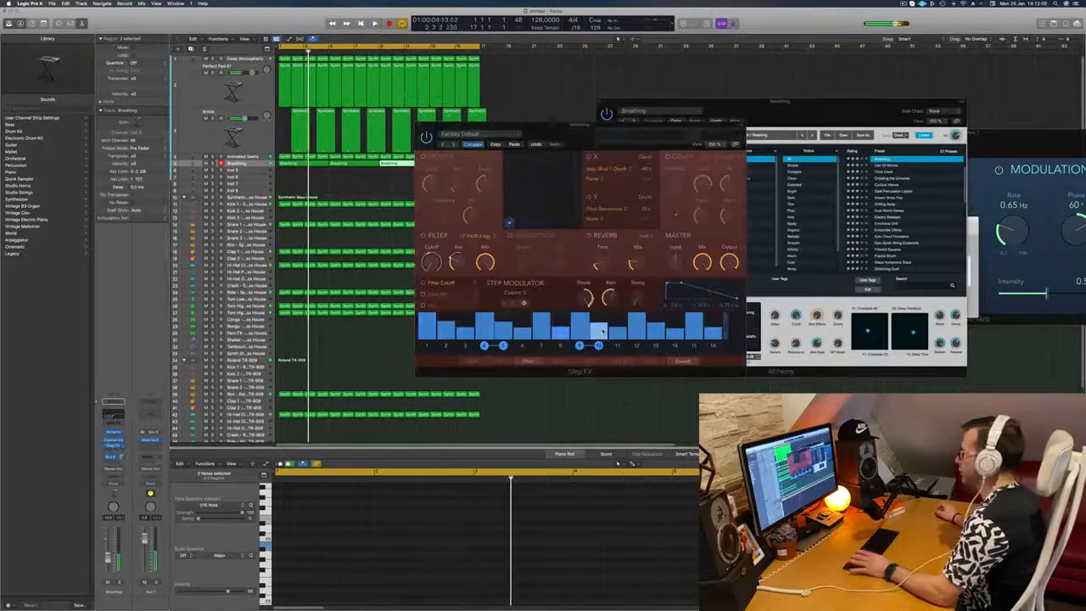
{"action": "mouse_move", "coordinate": [703, 262]}
{"action": "left_mouse_down"}
{"action": "mouse_move", "coordinate": [703, 314]}
{"action": "mouse_move", "coordinate": [703, 278]}
{"action": "left_mouse_up"}
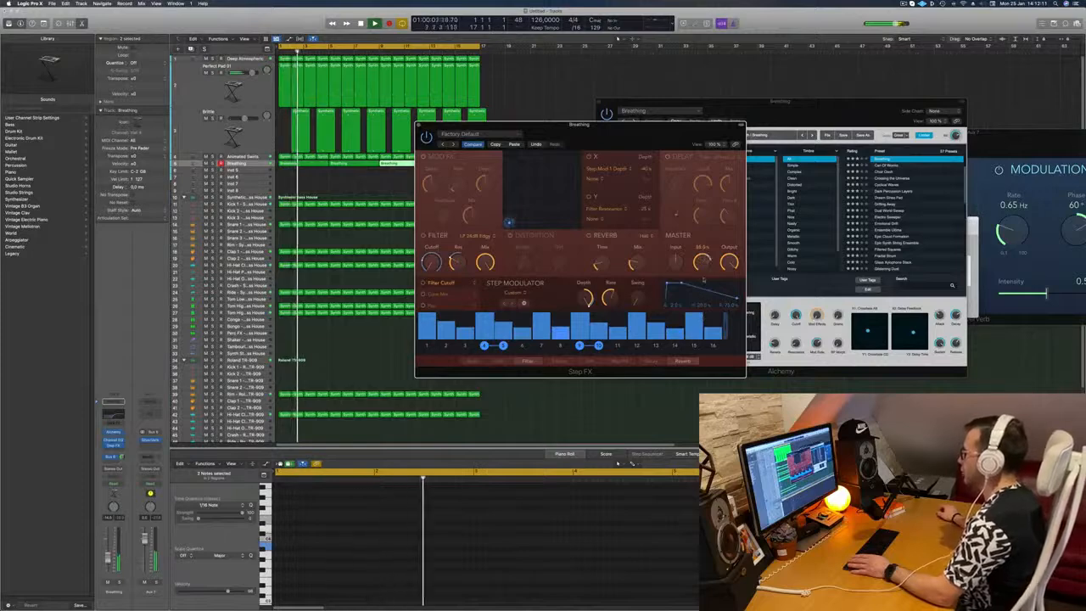
{"action": "mouse_move", "coordinate": [702, 267]}
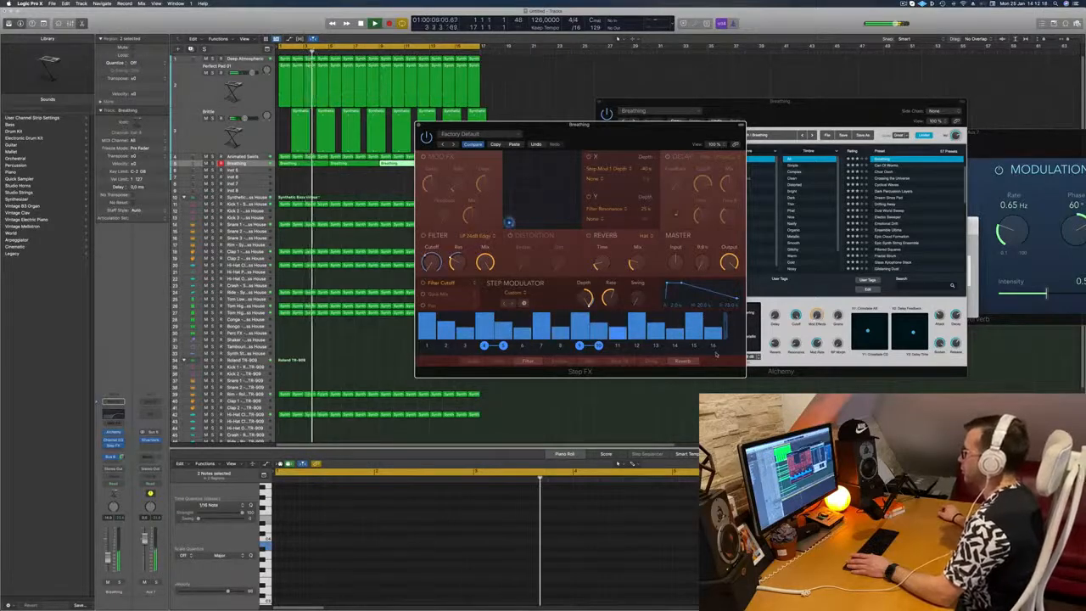
{"action": "left_click_drag", "start_coordinate": [716, 355], "coordinate": [712, 278]}
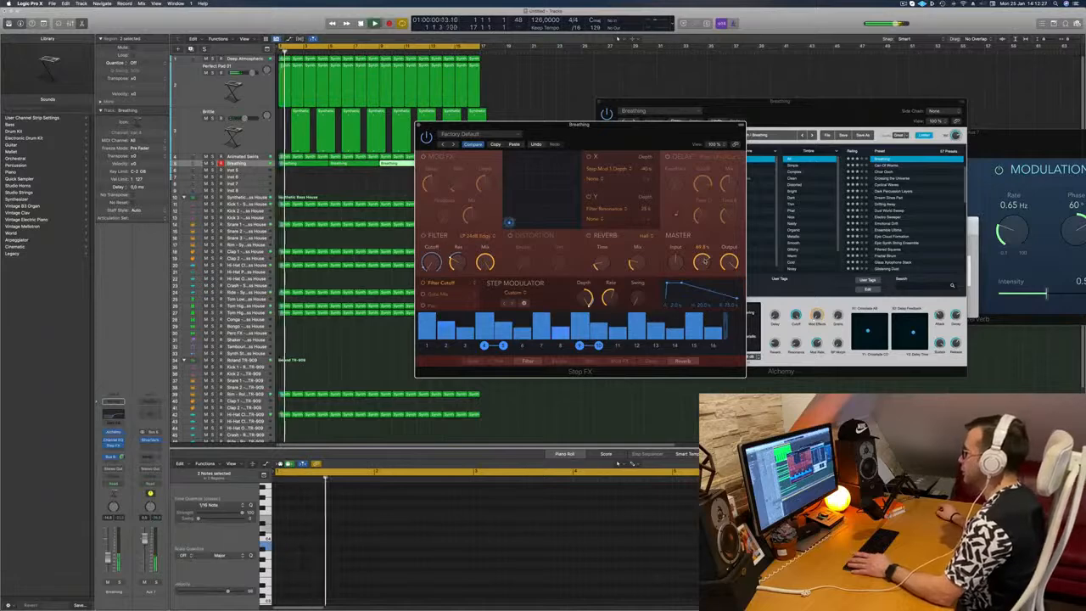
- Close the Step FX and Alchemy windows of the Breathing track and restart playback
{"action": "left_click", "coordinate": [419, 126]}
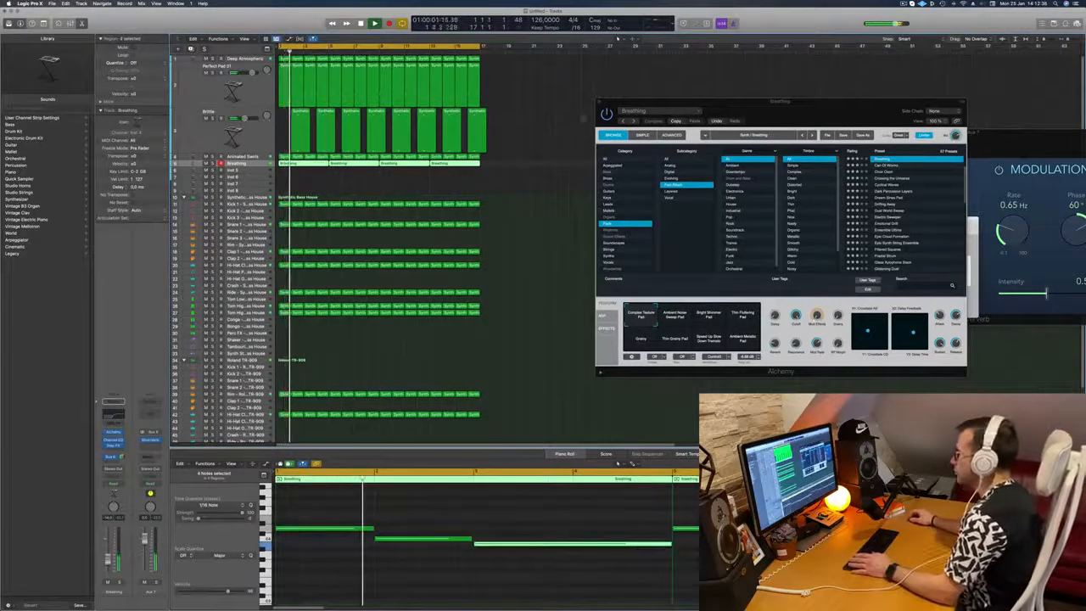
{"action": "left_click_drag", "start_coordinate": [810, 101], "coordinate": [774, 104]}
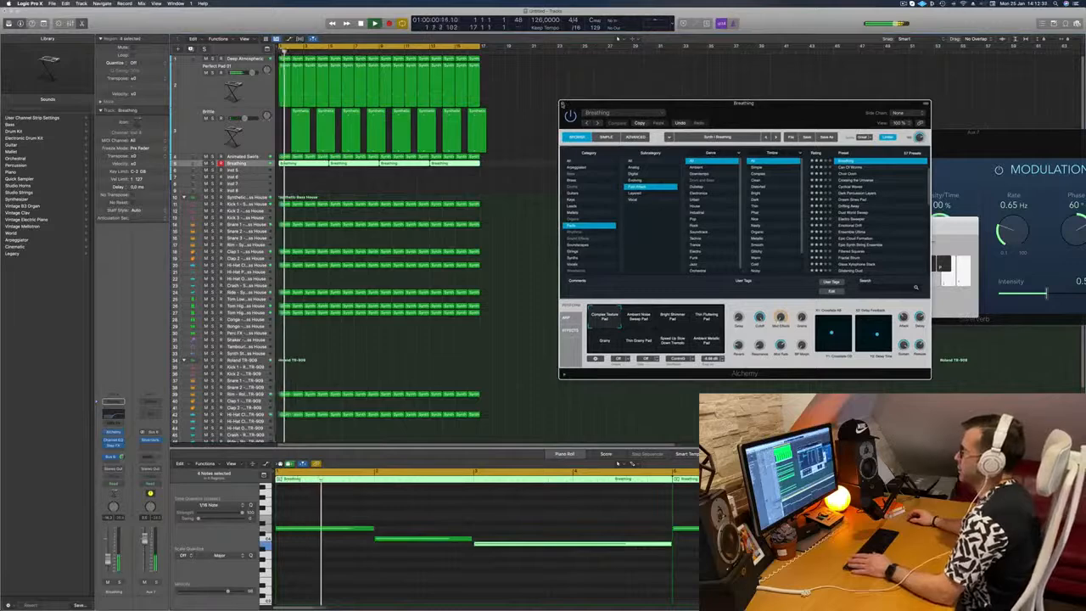
{"action": "left_click", "coordinate": [562, 105]}
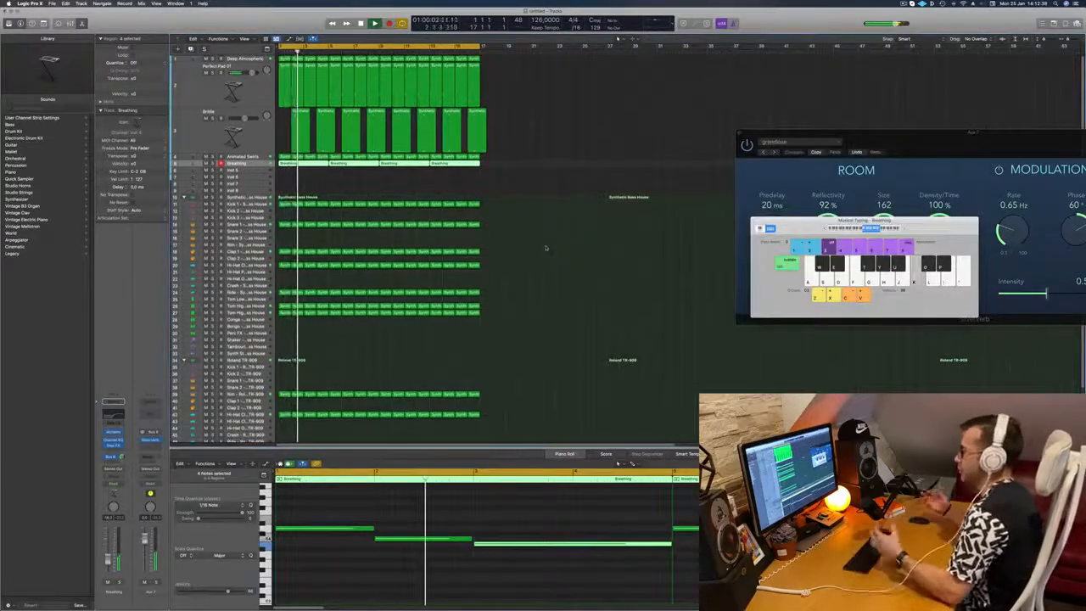
{"action": "key", "text": "space"}
{"action": "key", "text": "space"}
- Show the secondary time ruler above the arrangement
{"action": "scroll", "coordinate": [546, 246], "scroll_direction": "up", "scroll_amount": 3}
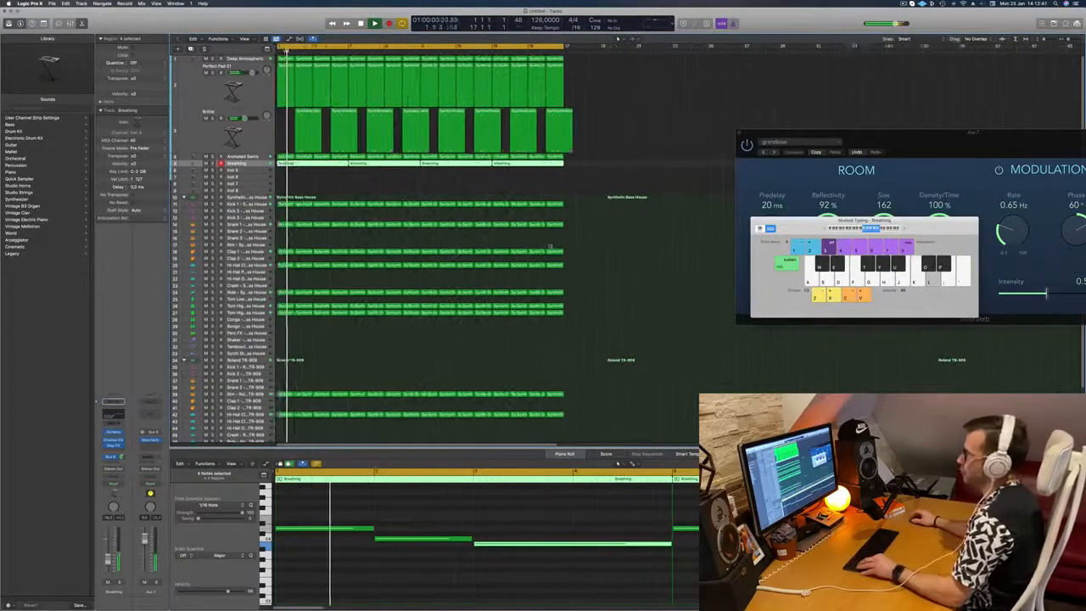
{"action": "scroll", "coordinate": [546, 247], "scroll_direction": "down", "scroll_amount": 2}
{"action": "left_click_drag", "start_coordinate": [507, 149], "coordinate": [498, 116]}
{"action": "left_click", "coordinate": [501, 115]}
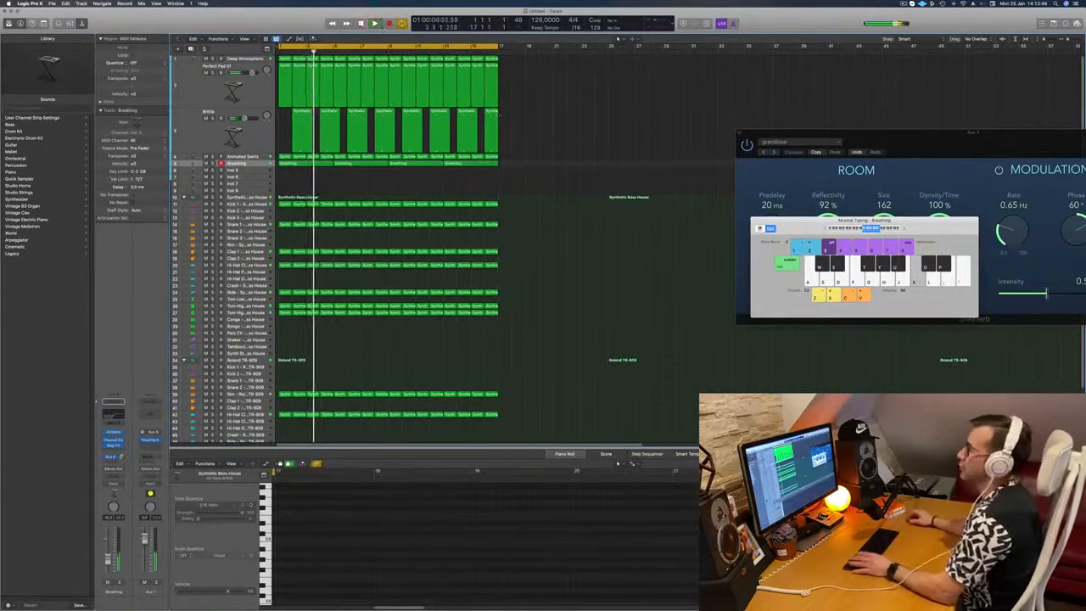
{"action": "left_click", "coordinate": [246, 39]}
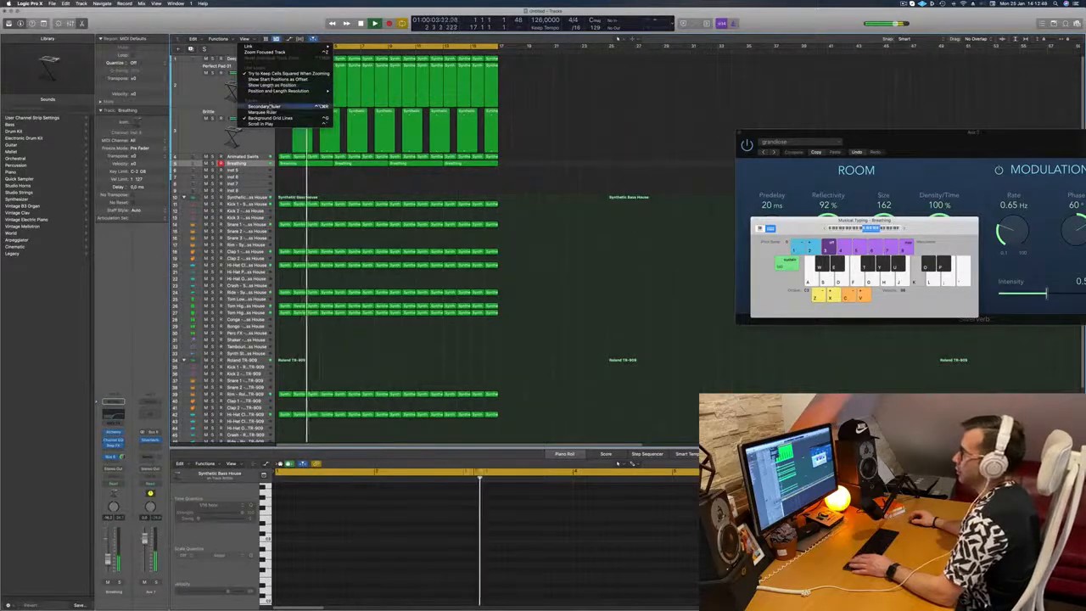
{"action": "left_click", "coordinate": [280, 106]}
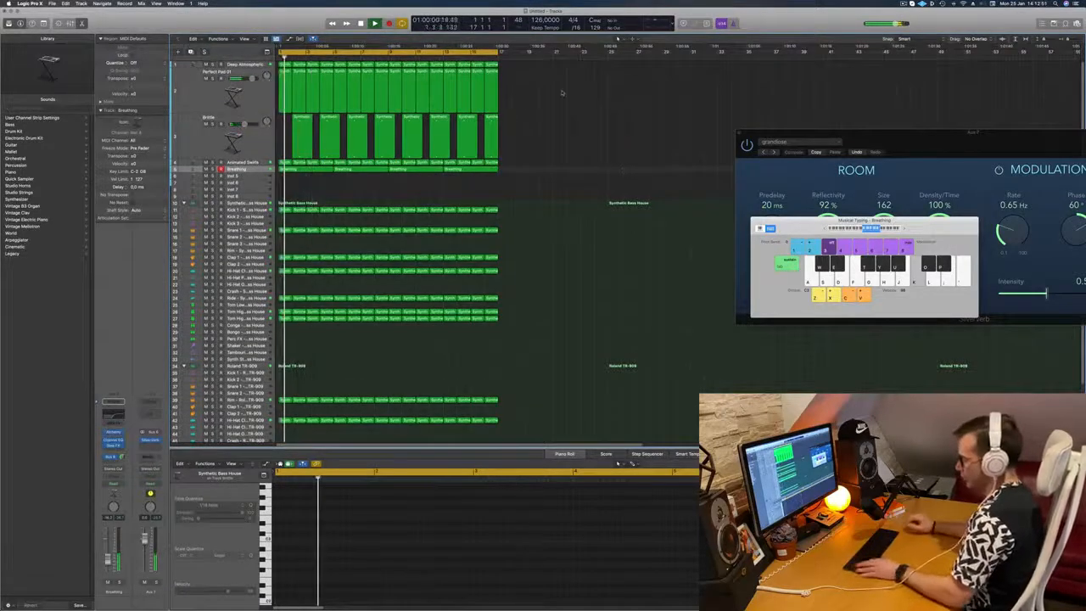
- Repeat all regions of the sixteen-bar section until the arrangement spans 64 bars, then clear the selection
{"action": "key", "text": "super+r"}
{"action": "key", "text": "super+r"}
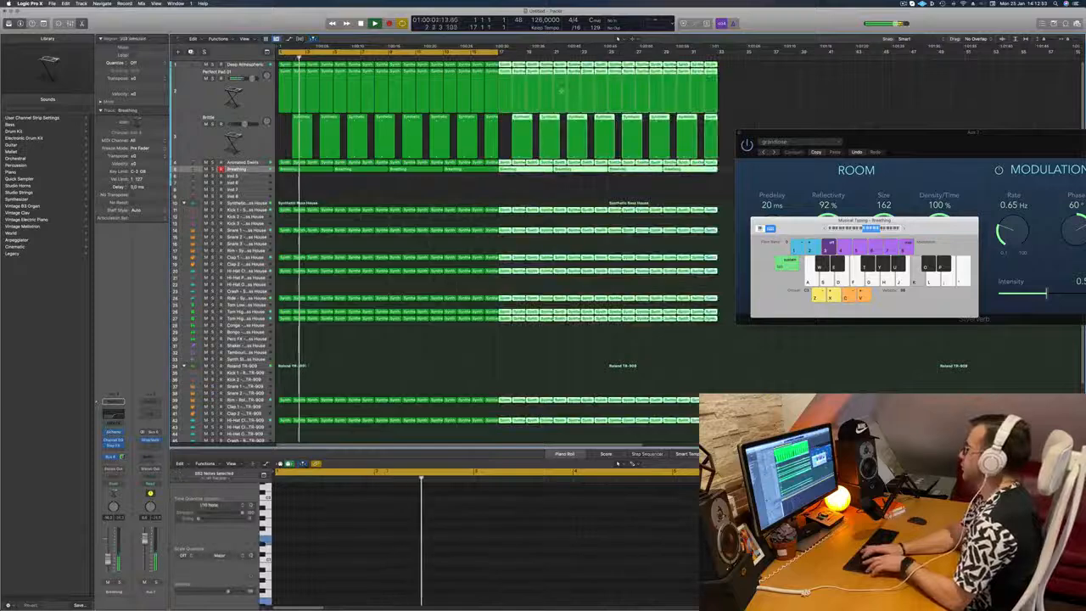
{"action": "key", "text": "super+r"}
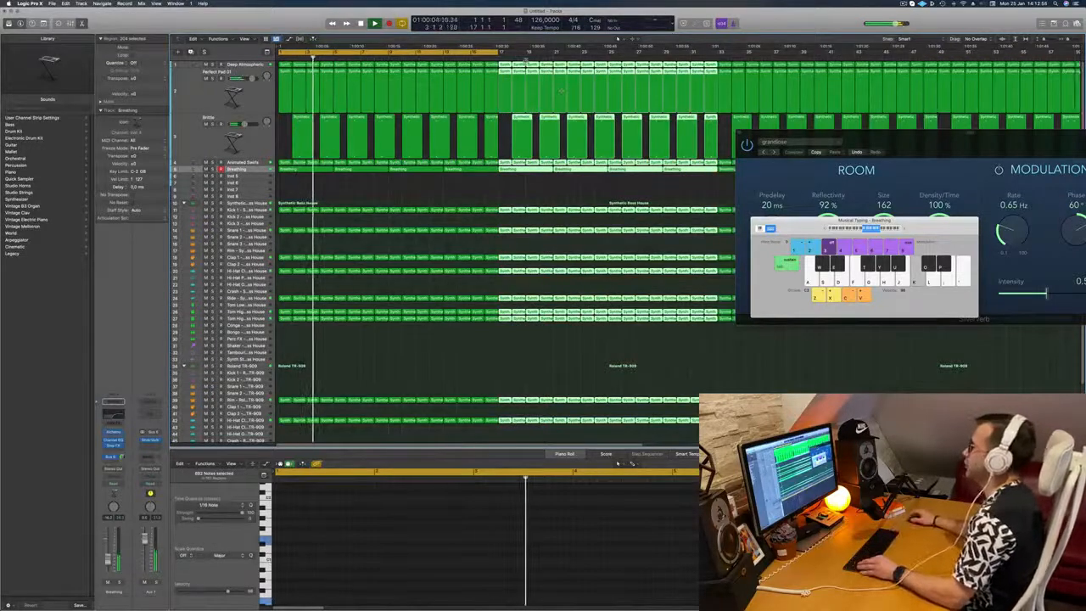
{"action": "scroll", "coordinate": [561, 90], "scroll_direction": "down", "scroll_amount": 5}
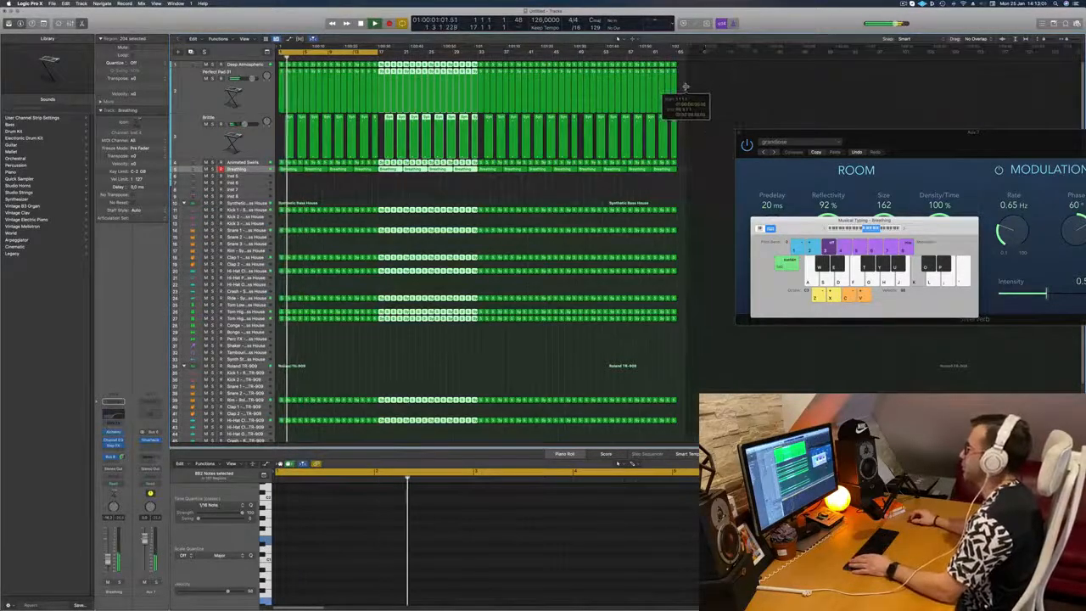
{"action": "key", "text": "Return"}
{"action": "left_click", "coordinate": [317, 192]}
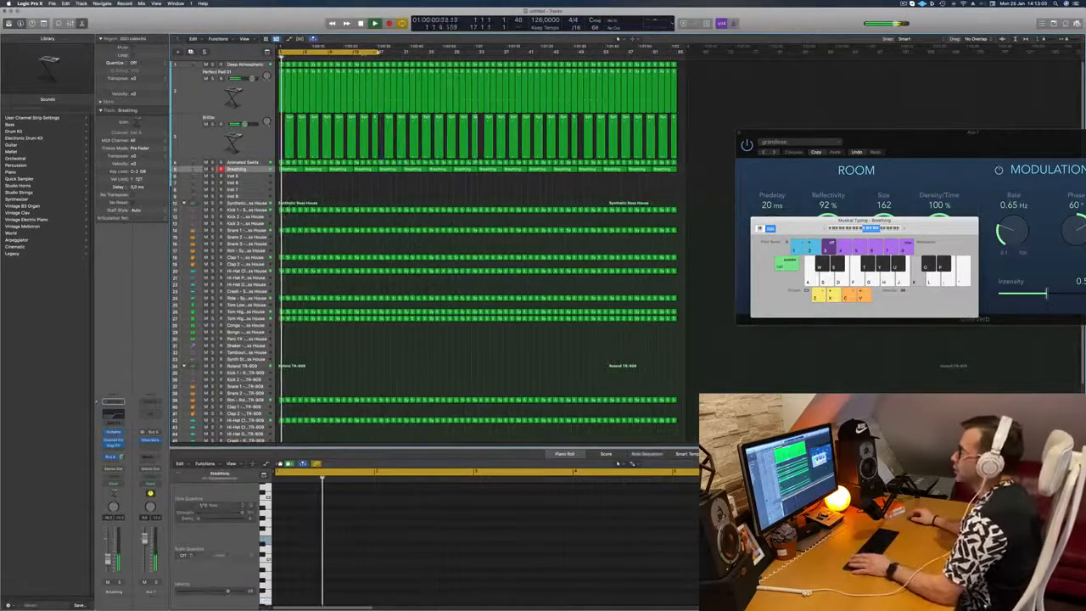
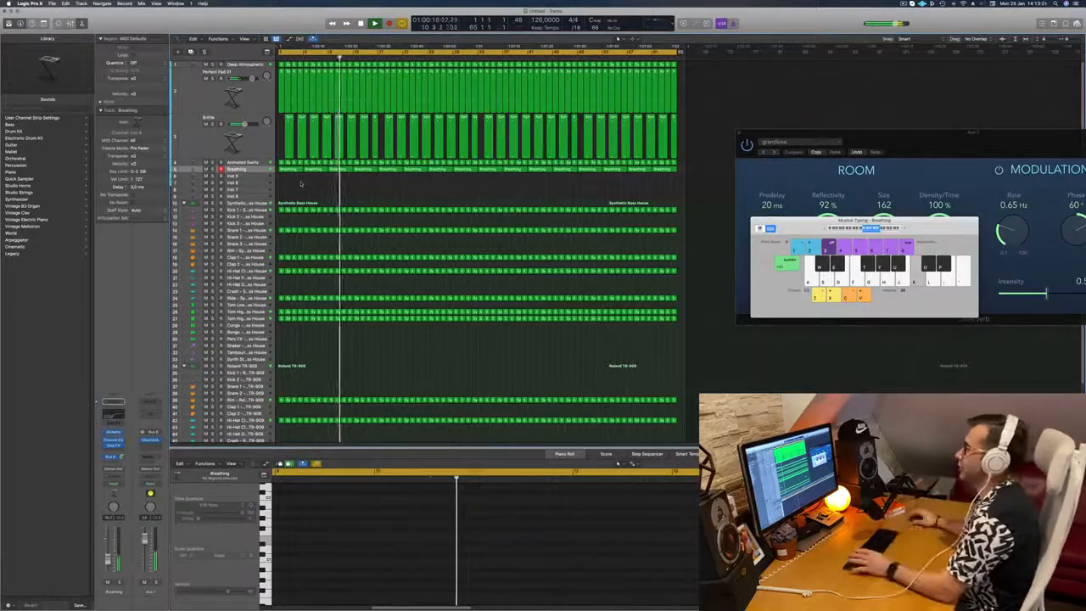
- Open the Brittle track's Alchemy synth during playback, raise the track's volume slightly and close the synth window
{"action": "key", "text": "space"}
{"action": "key", "text": "space"}
{"action": "left_click", "coordinate": [250, 140]}
{"action": "key", "text": "space"}
{"action": "key", "text": "space"}
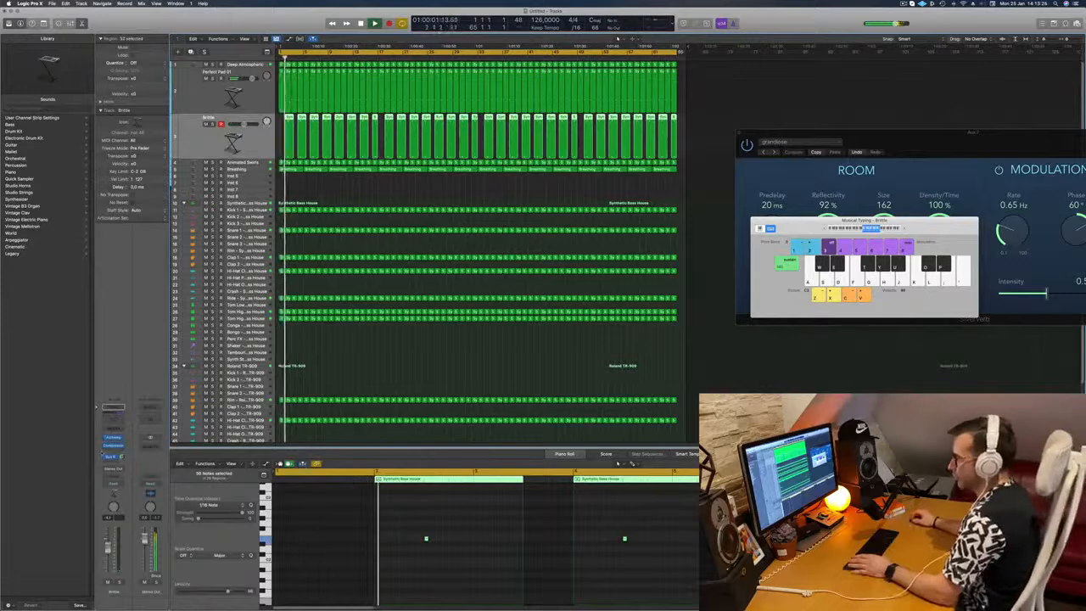
{"action": "left_click", "coordinate": [113, 439]}
{"action": "left_click", "coordinate": [114, 438]}
{"action": "left_click", "coordinate": [113, 438]}
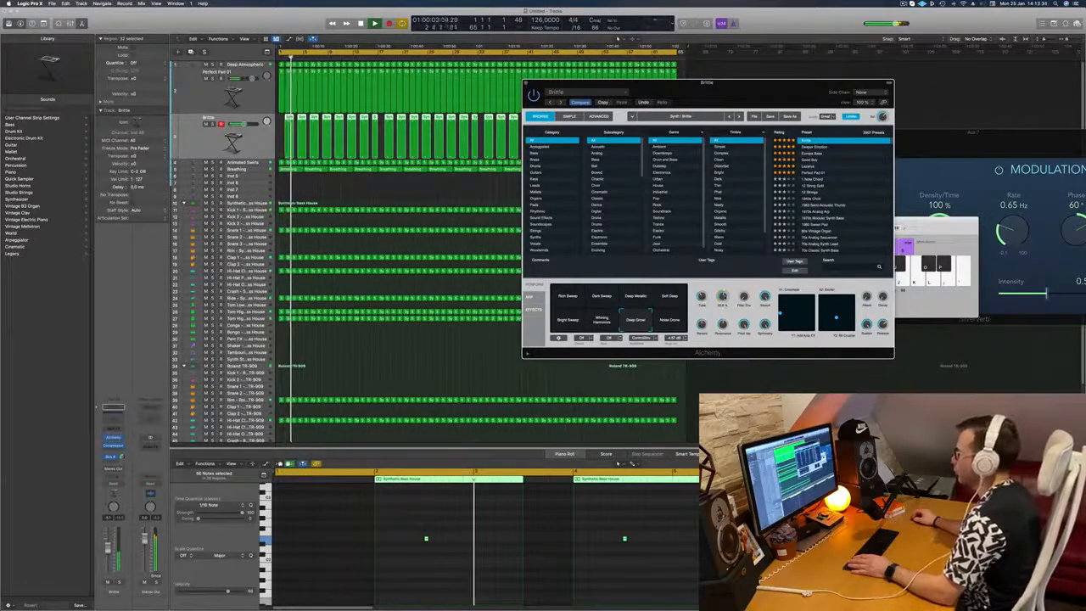
{"action": "left_click", "coordinate": [108, 550]}
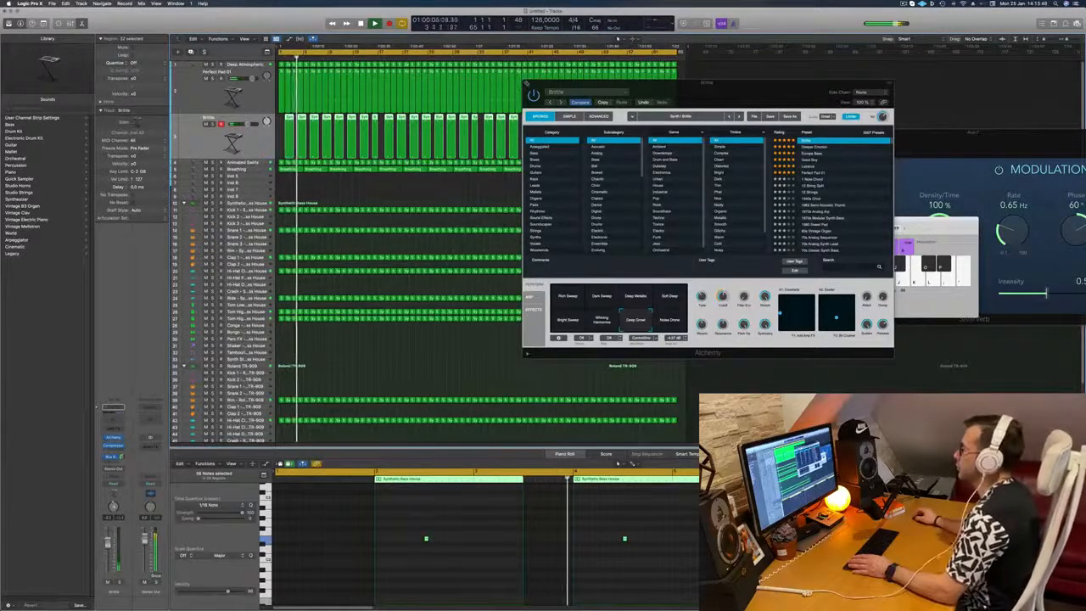
{"action": "key", "text": "super+w"}
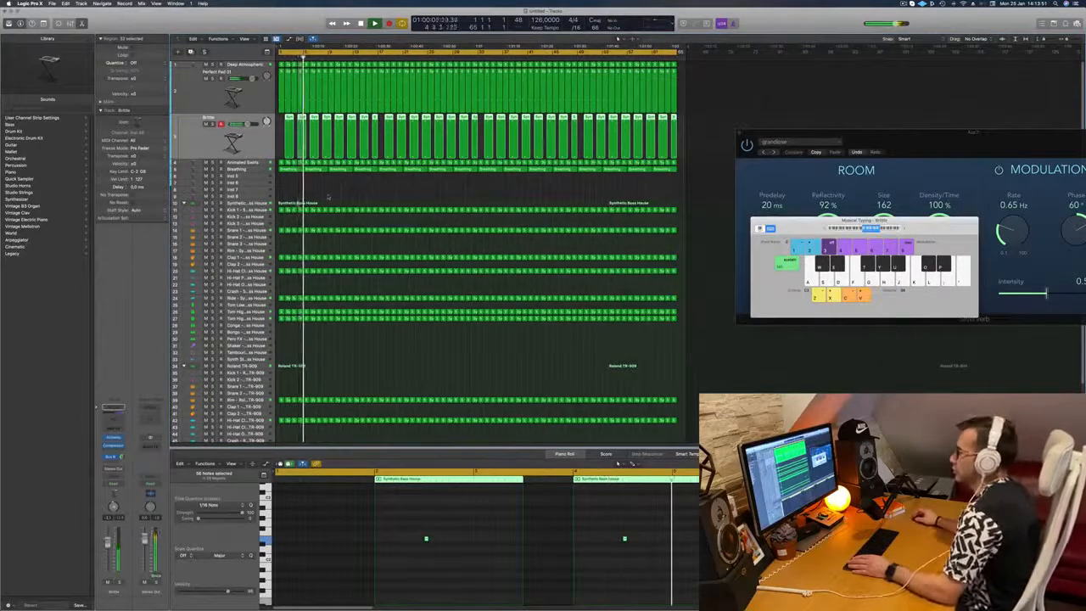
- Delete the Breathing regions in the first sixteen bars and replay the arrangement from the beginning
{"action": "left_click", "coordinate": [376, 185]}
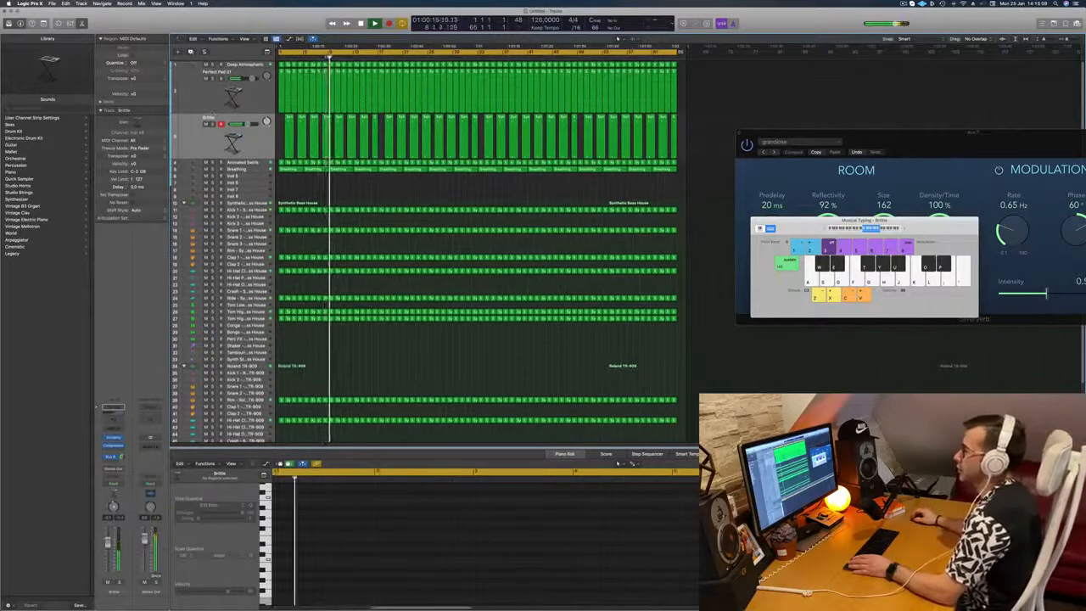
{"action": "key", "text": "Return"}
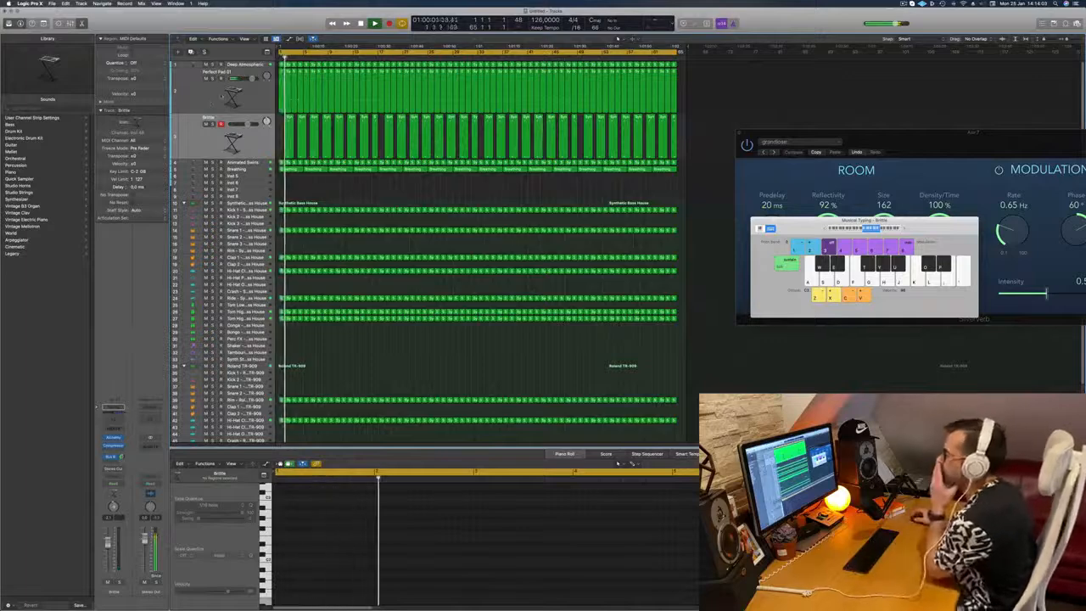
{"action": "key", "text": "d"}
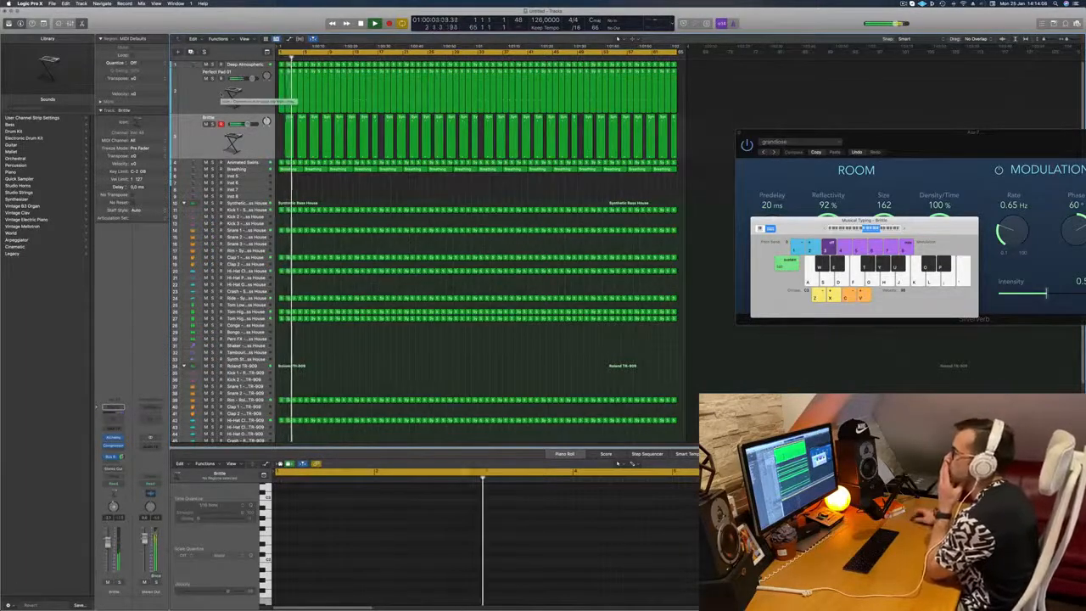
{"action": "key", "text": "space"}
{"action": "key", "text": "space"}
{"action": "left_click_drag", "start_coordinate": [285, 183], "coordinate": [380, 170]}
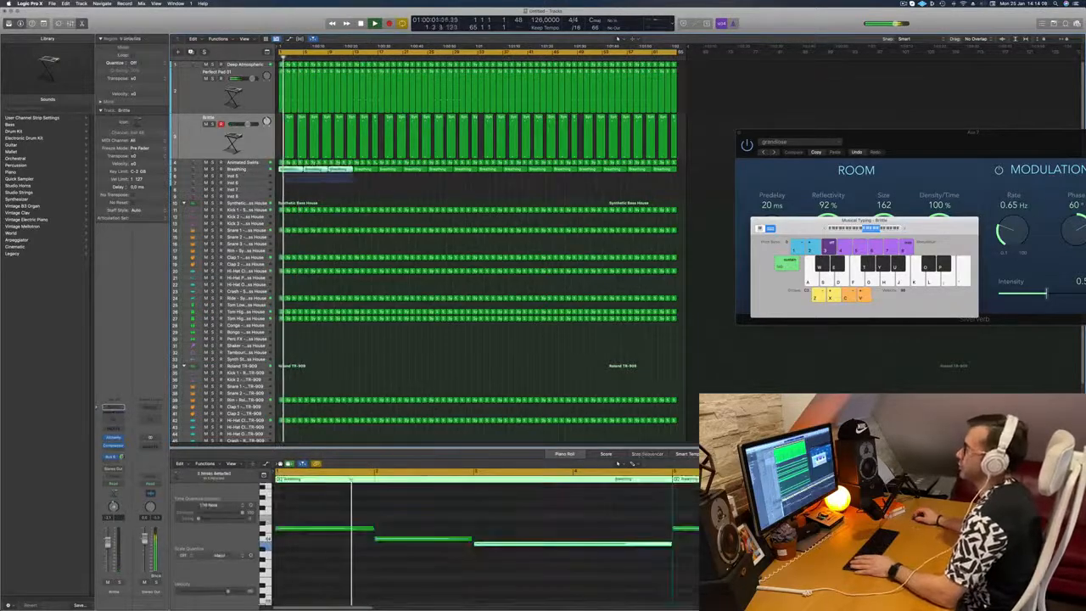
{"action": "key", "text": "Delete"}
{"action": "key", "text": "space"}
{"action": "key", "text": "space"}
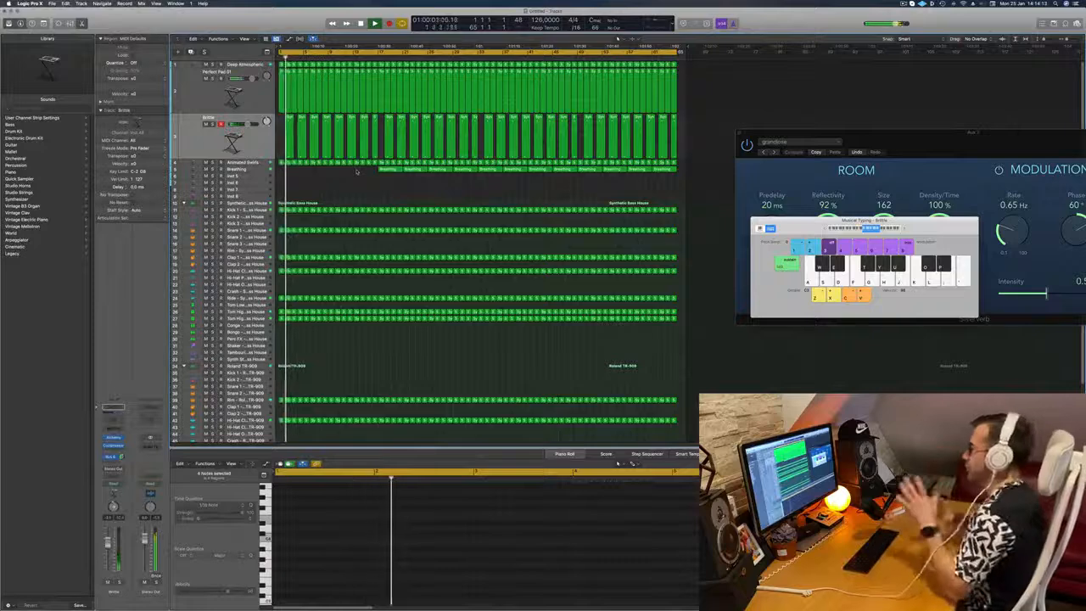
- Listen briefly to the Animated Swirls track in solo, then bring the full mix back
{"action": "left_click", "coordinate": [238, 162]}
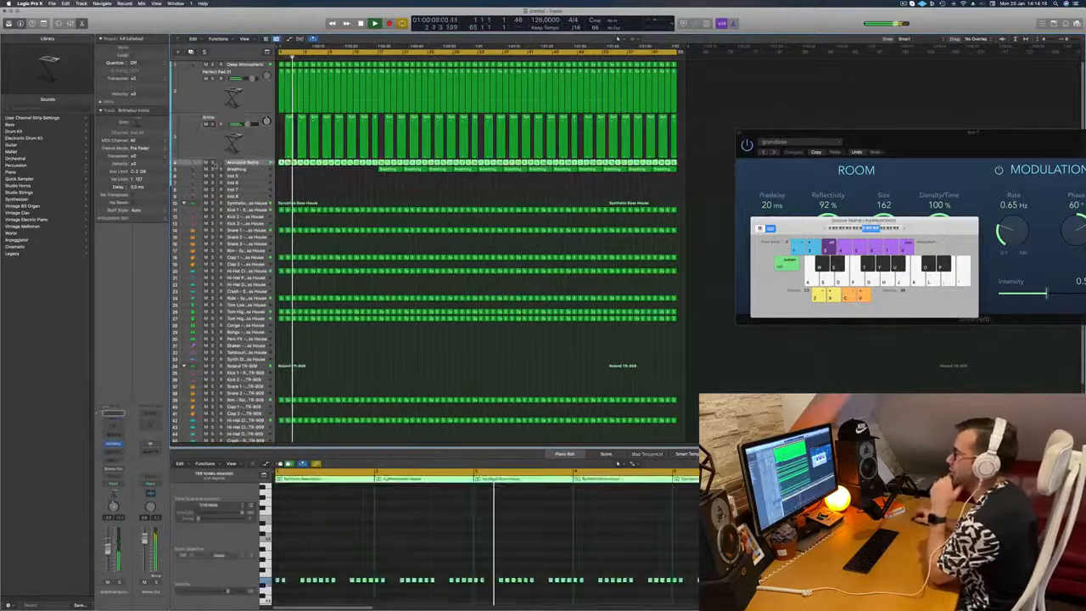
{"action": "left_click", "coordinate": [213, 162]}
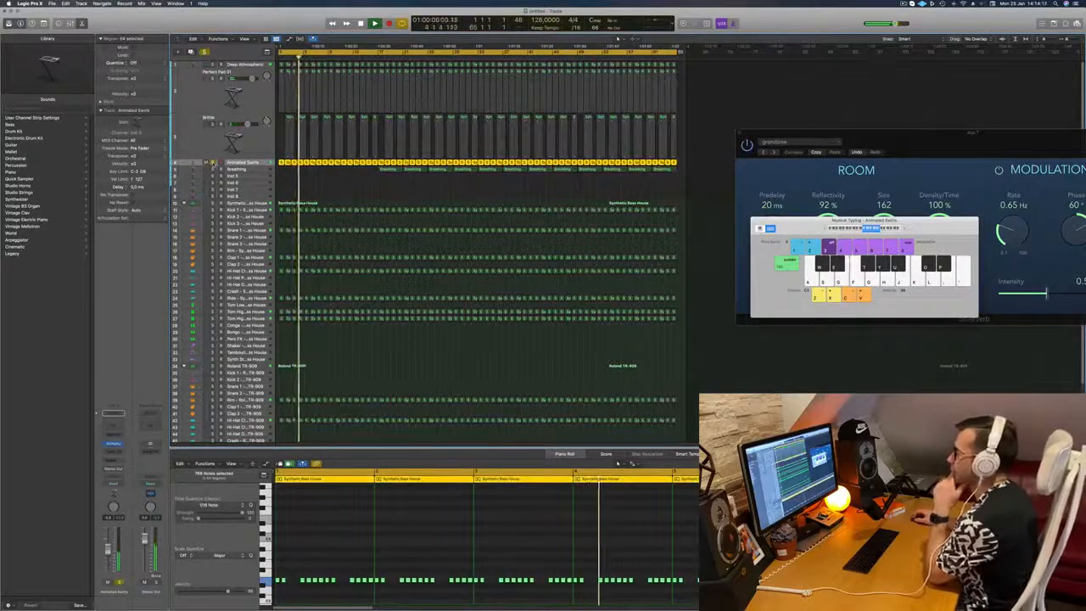
{"action": "key", "text": "s"}
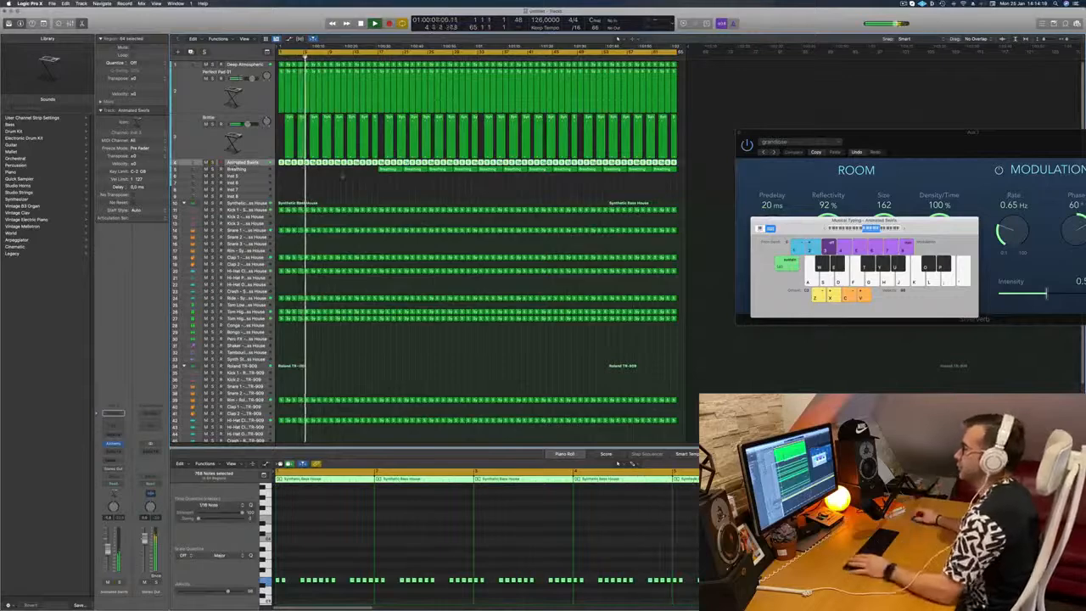
{"action": "left_click", "coordinate": [343, 176]}
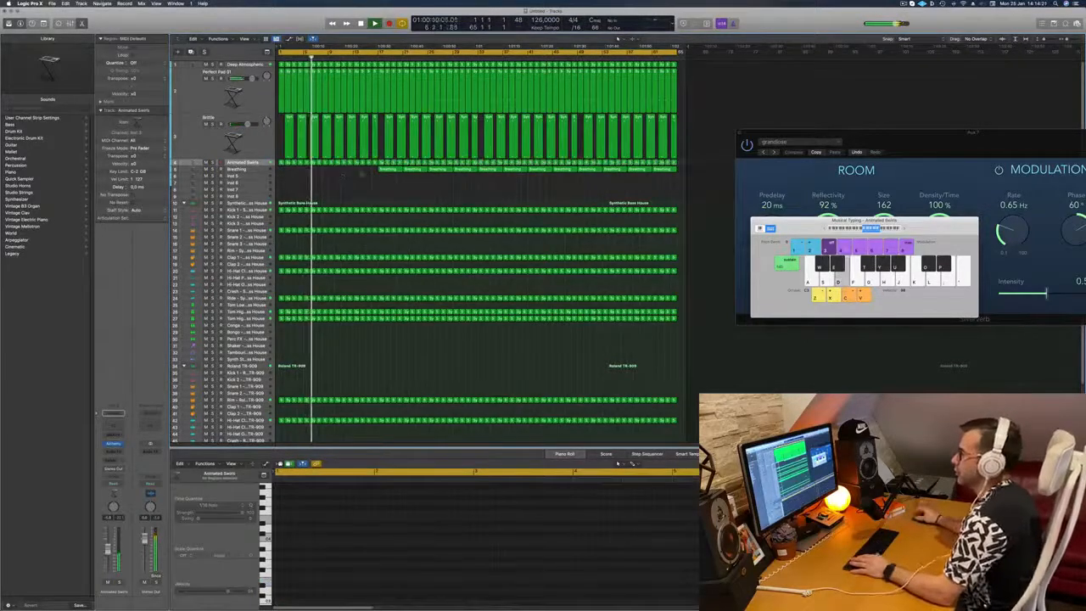
- Enlarge the Deep Atmospheric track with Track Zoom and close the Musical Typing keyboard
{"action": "key", "text": "Return"}
{"action": "key", "text": "super+a"}
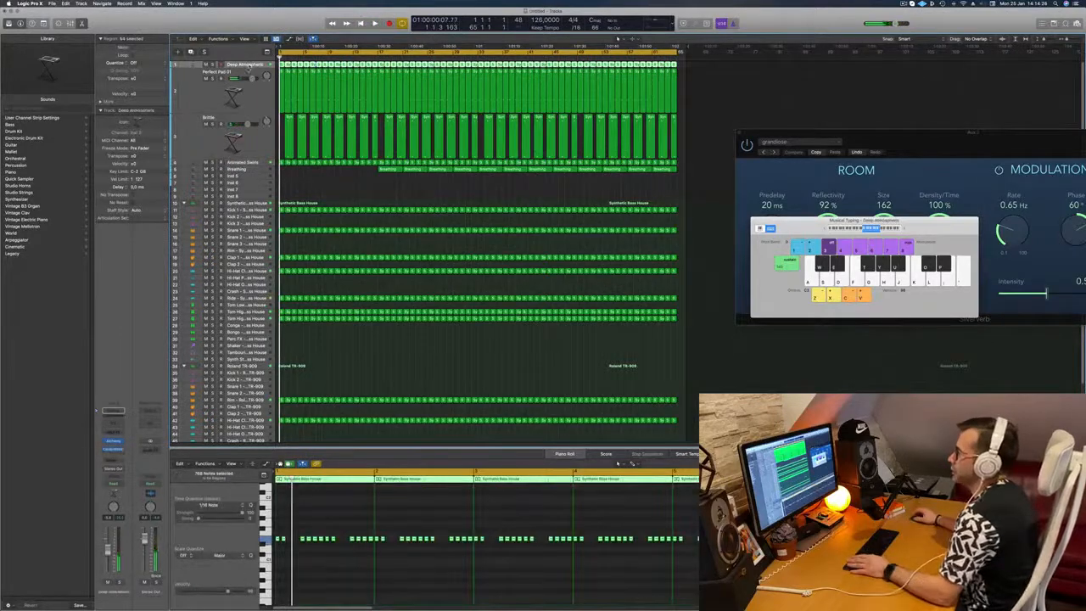
{"action": "key", "text": "ctrl+alt+super+t"}
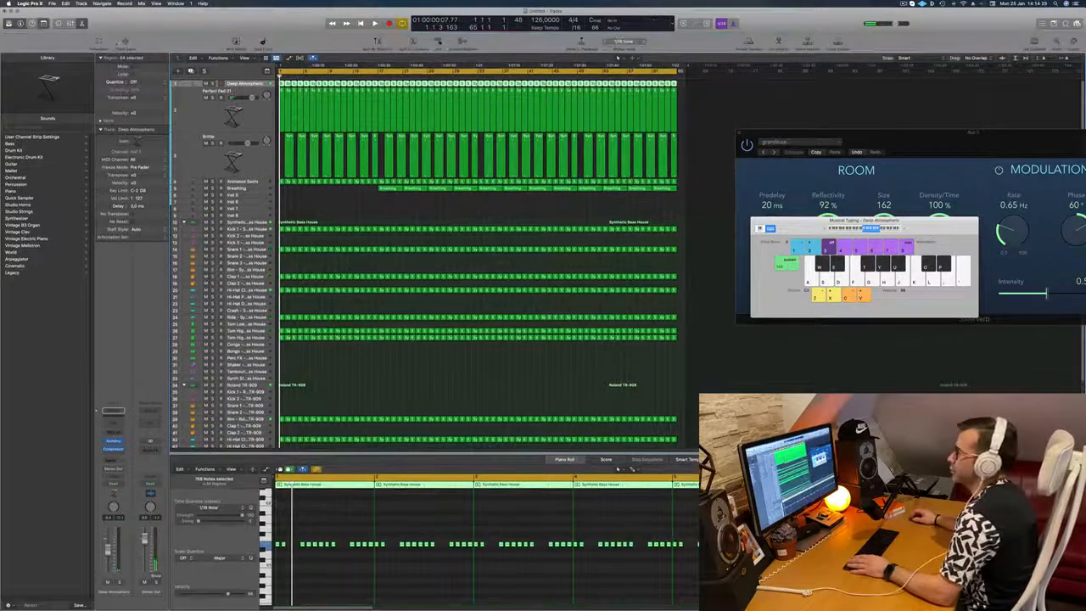
{"action": "left_click", "coordinate": [126, 42]}
{"action": "key", "text": "super+Down"}
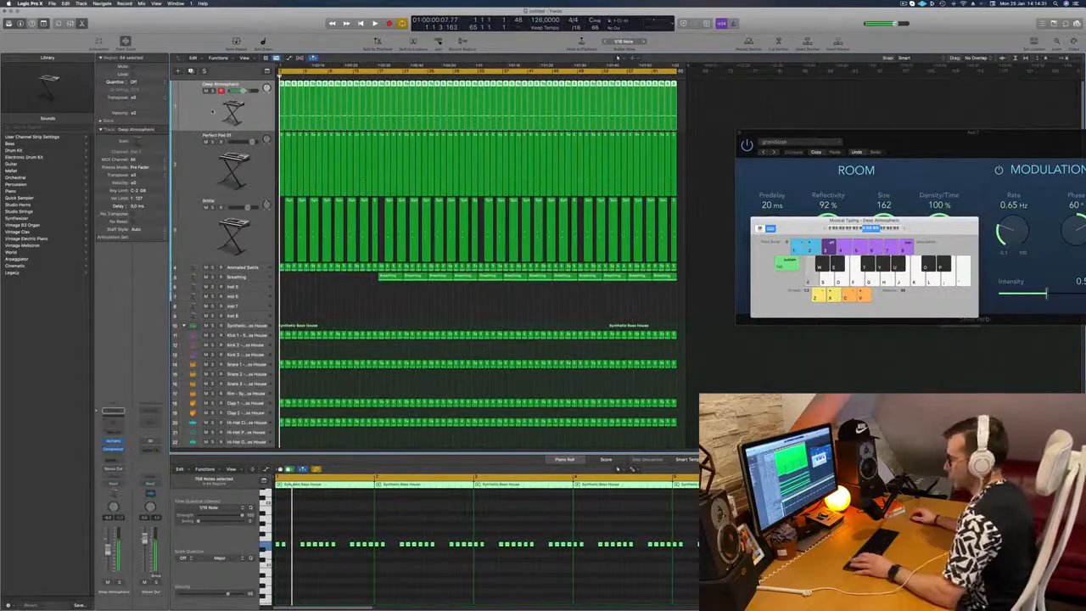
{"action": "key", "text": "super+k"}
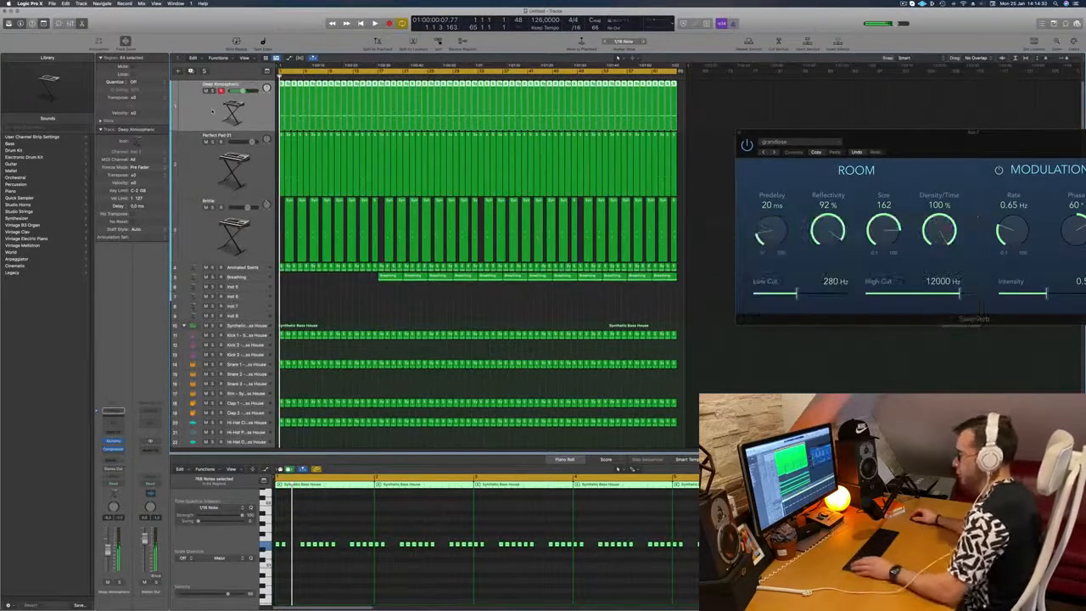
- Show track automation, set the Deep Atmospheric track to Touch mode and open its Alchemy synth during playback
{"action": "key", "text": "a"}
{"action": "key", "text": "space"}
{"action": "key", "text": "space"}
{"action": "key", "text": "space"}
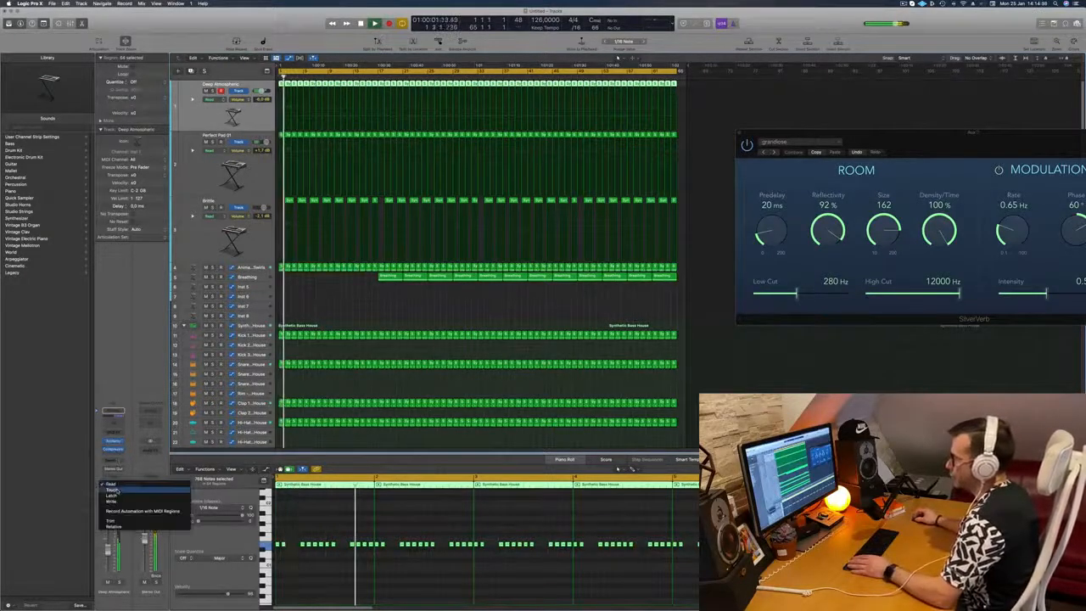
{"action": "key", "text": "v"}
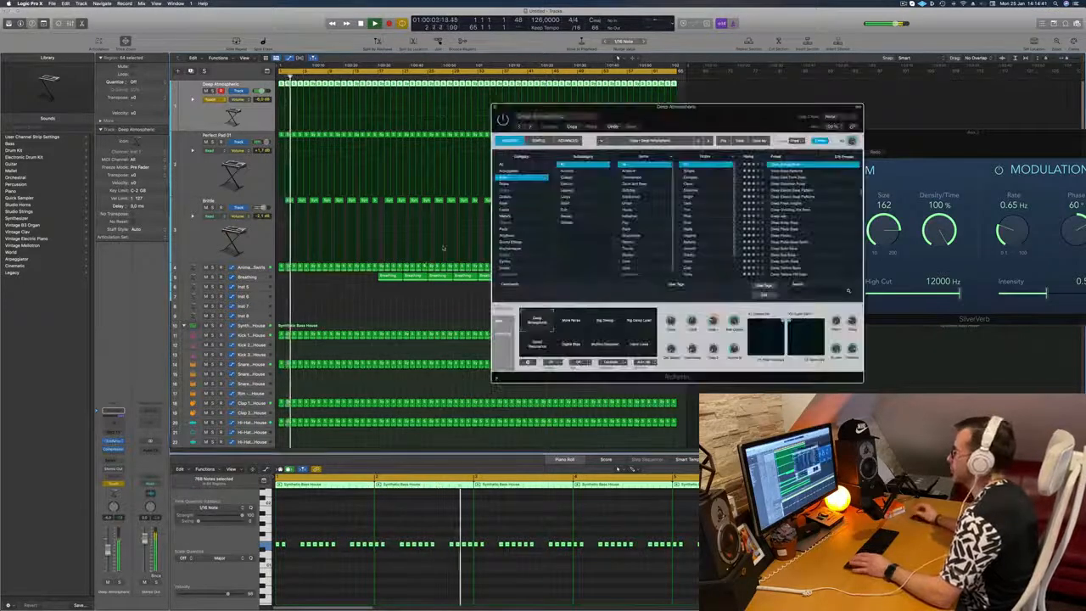
- Record a trial movement of Alchemy's Cutoff knob as automation on the Deep Atmospheric track and close the synth
{"action": "key", "text": "space"}
{"action": "key", "text": "space"}
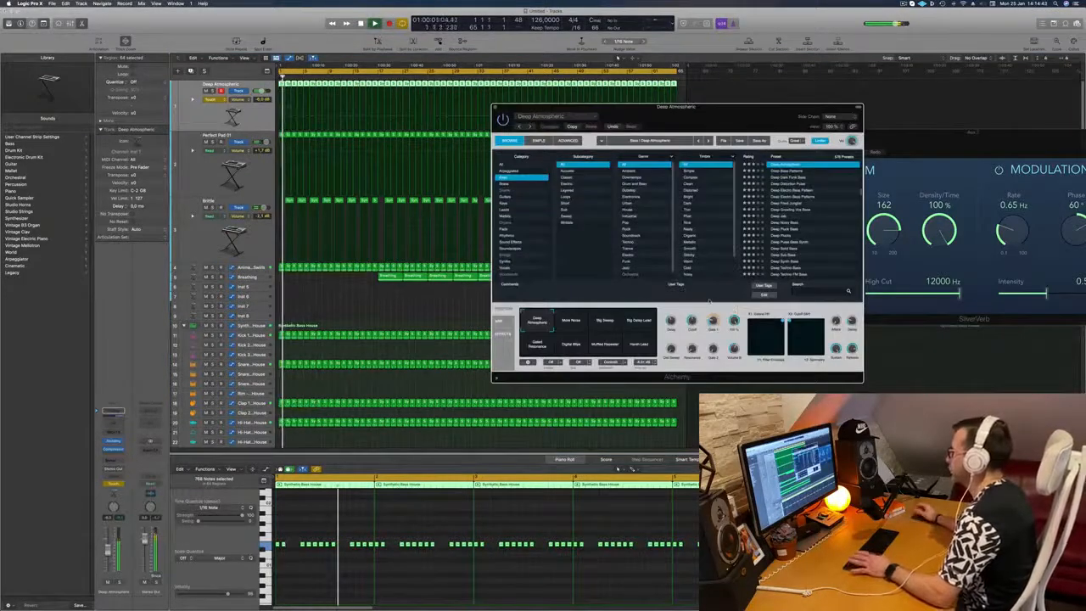
{"action": "key", "text": "space"}
{"action": "key", "text": "space"}
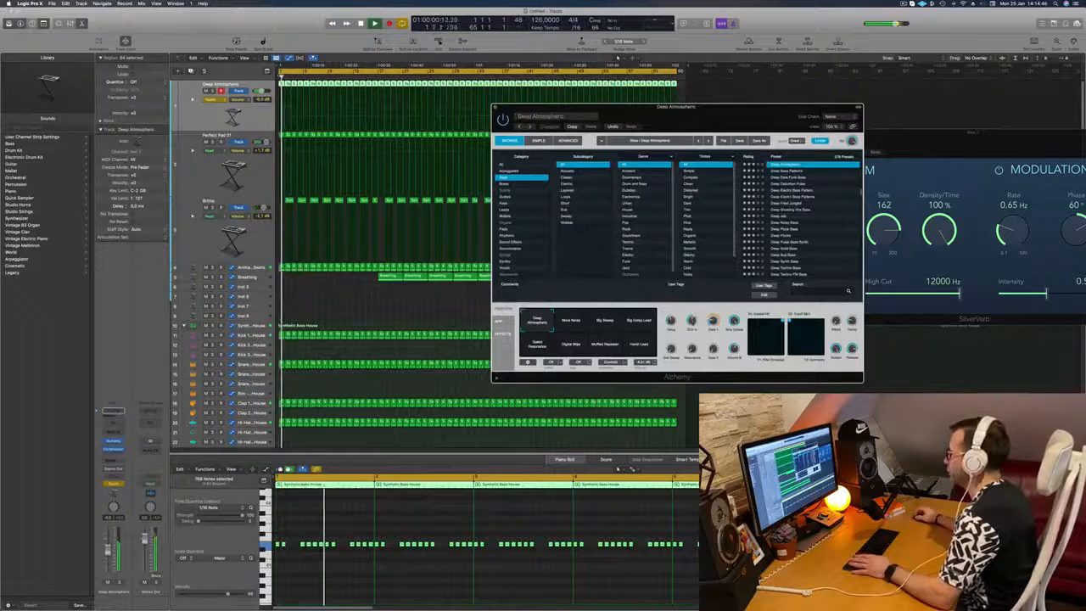
{"action": "key", "text": "space"}
{"action": "key", "text": "space"}
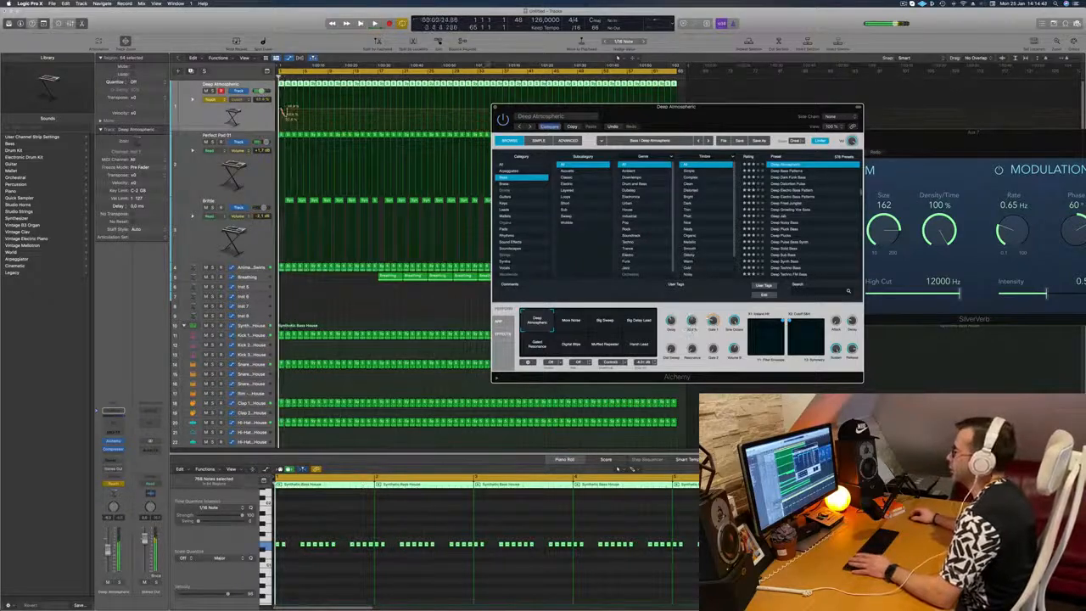
{"action": "key", "text": "super+w"}
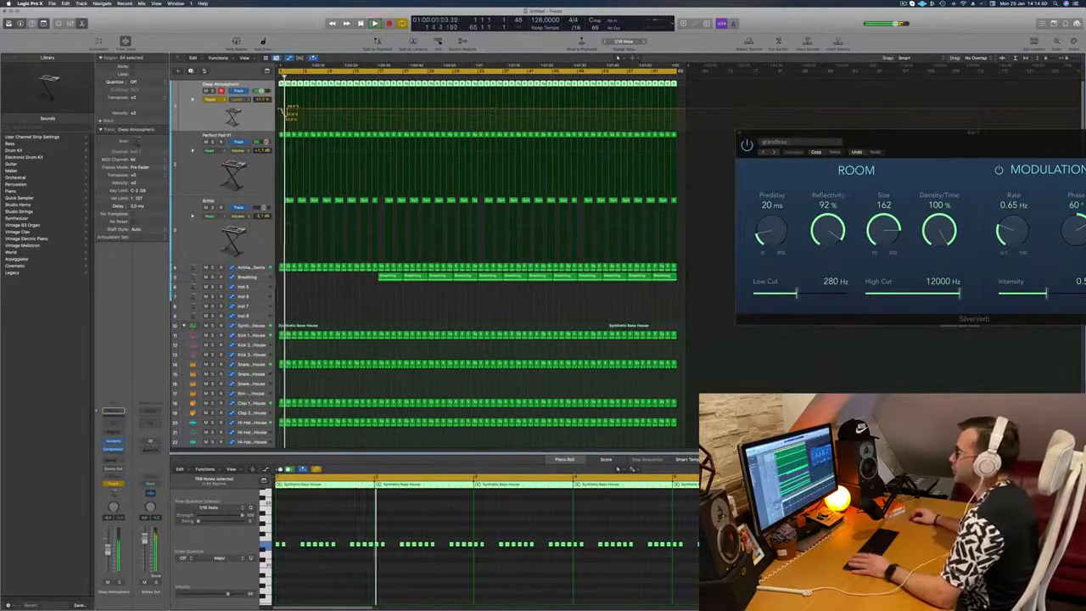
- Replace the recorded cutoff moves with a ramp rising from bar 1 to bar 9, and set the Deep Atmospheric track to Read
{"action": "left_click_drag", "start_coordinate": [294, 111], "coordinate": [277, 110]}
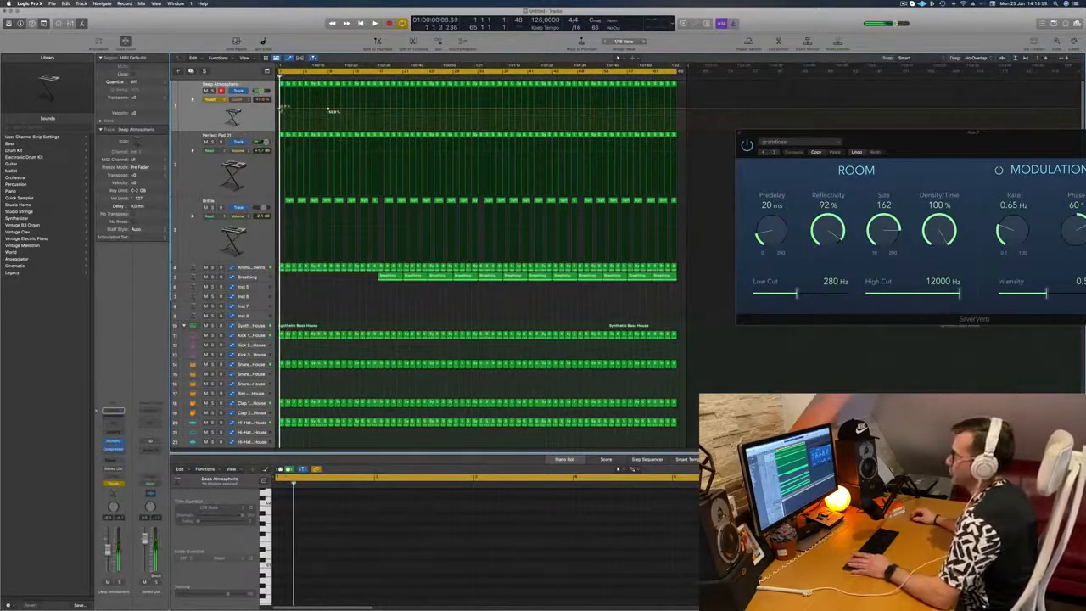
{"action": "key", "text": "space"}
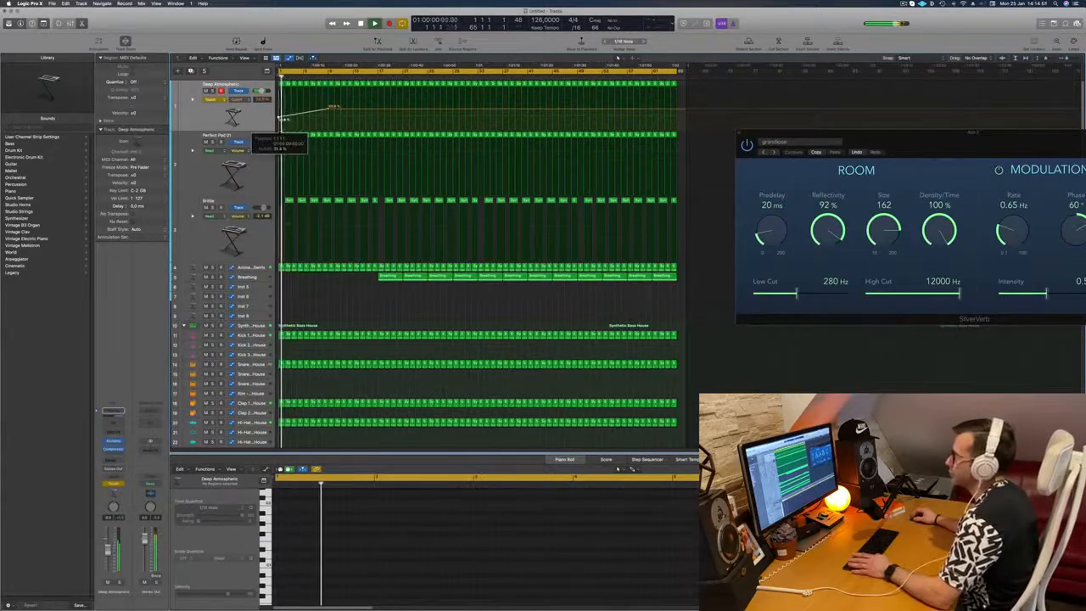
{"action": "left_click", "coordinate": [211, 100]}
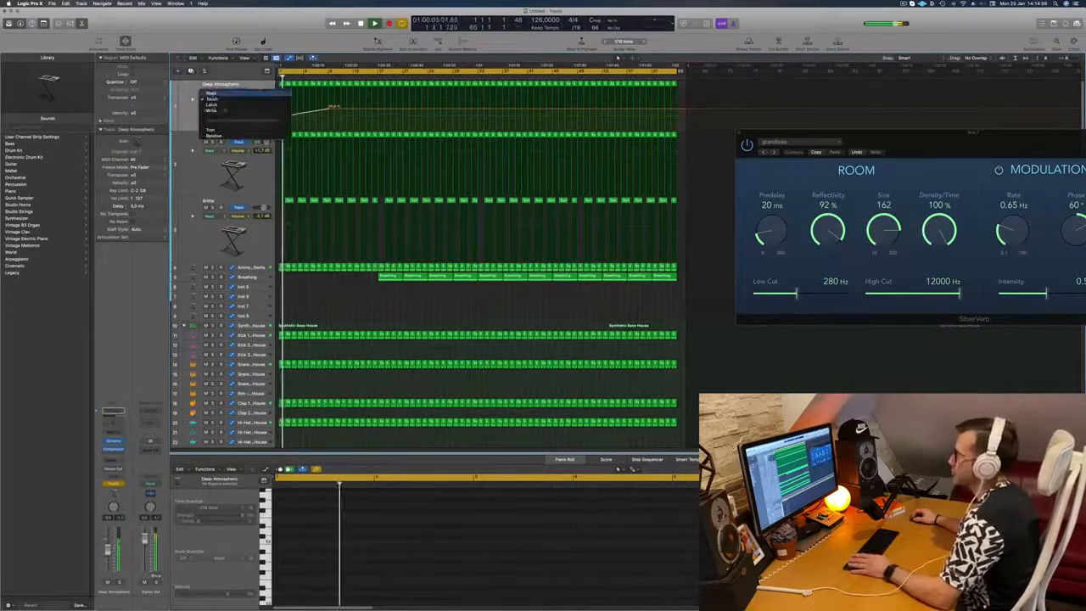
{"action": "left_click", "coordinate": [210, 90]}
{"action": "left_click", "coordinate": [208, 113]}
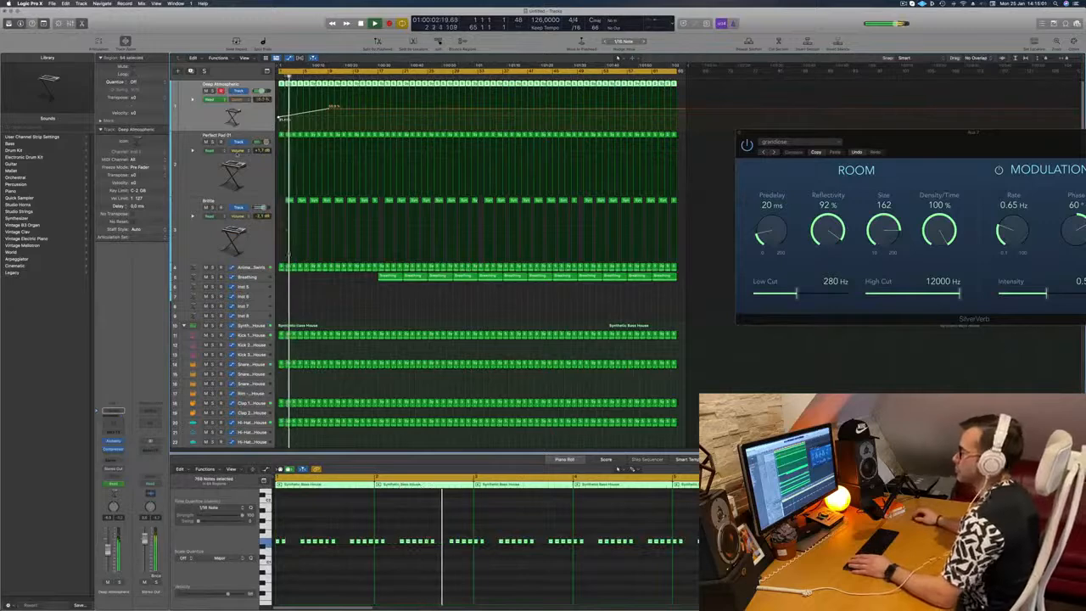
- Delete the first two Brittle regions and check the Perfect Pad 01 track briefly in solo from the beginning
{"action": "left_click_drag", "start_coordinate": [278, 202], "coordinate": [303, 203]}
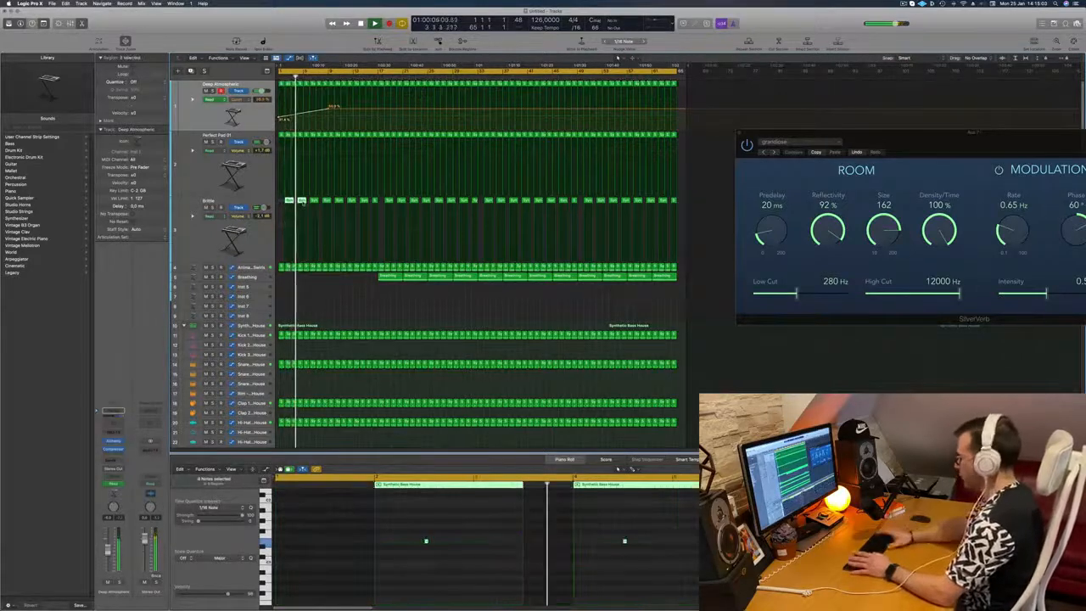
{"action": "key", "text": "Delete"}
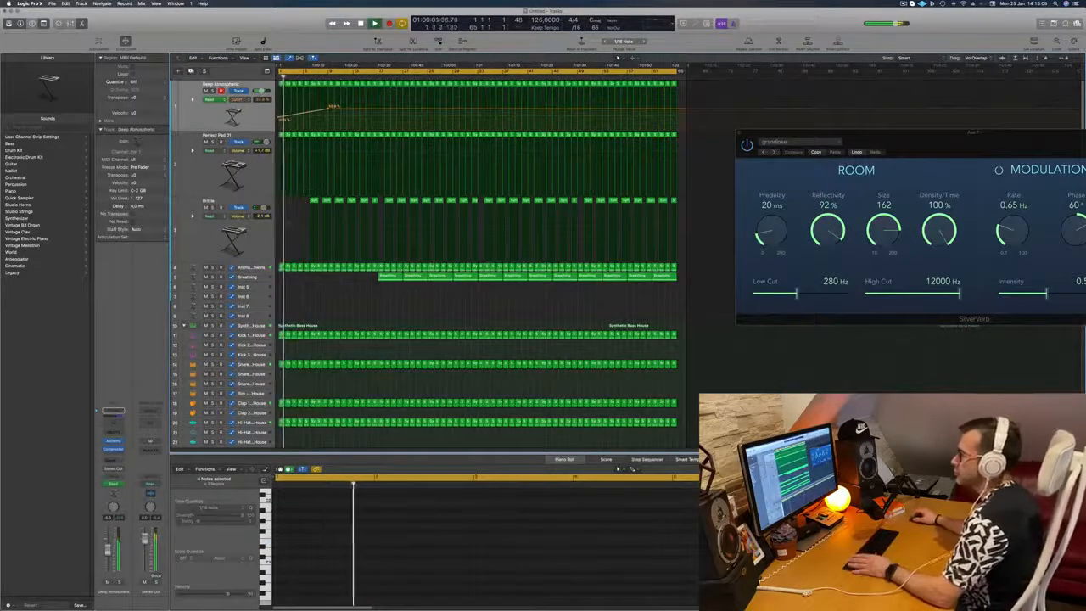
{"action": "left_click", "coordinate": [213, 143]}
{"action": "key", "text": "Return"}
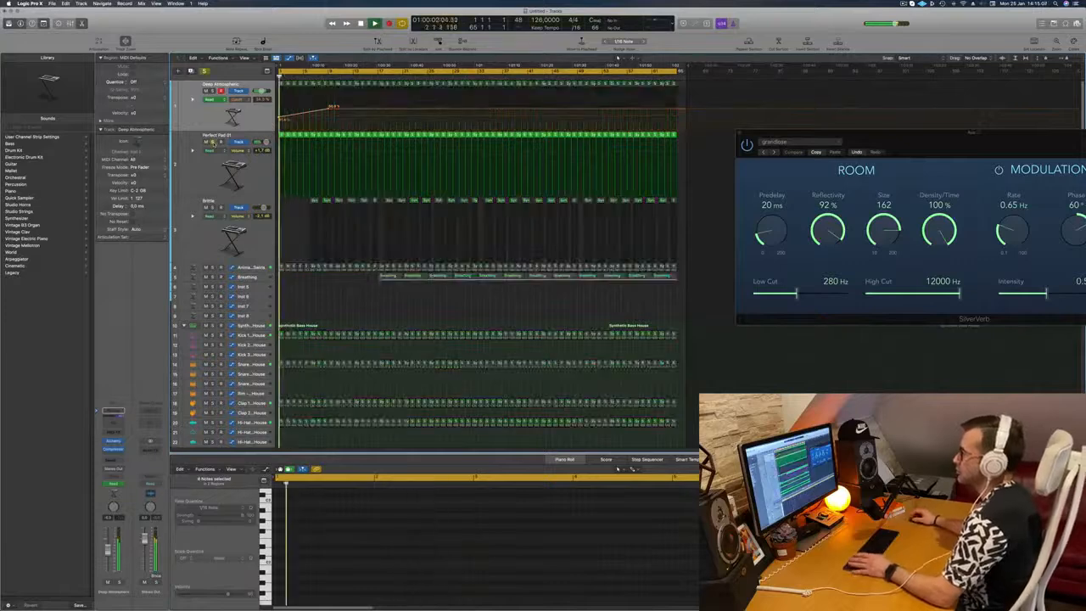
{"action": "left_click", "coordinate": [213, 143]}
- Add a Channel EQ to Perfect Pad 01 and set its low cut to just below 200 Hz
{"action": "left_click", "coordinate": [214, 163]}
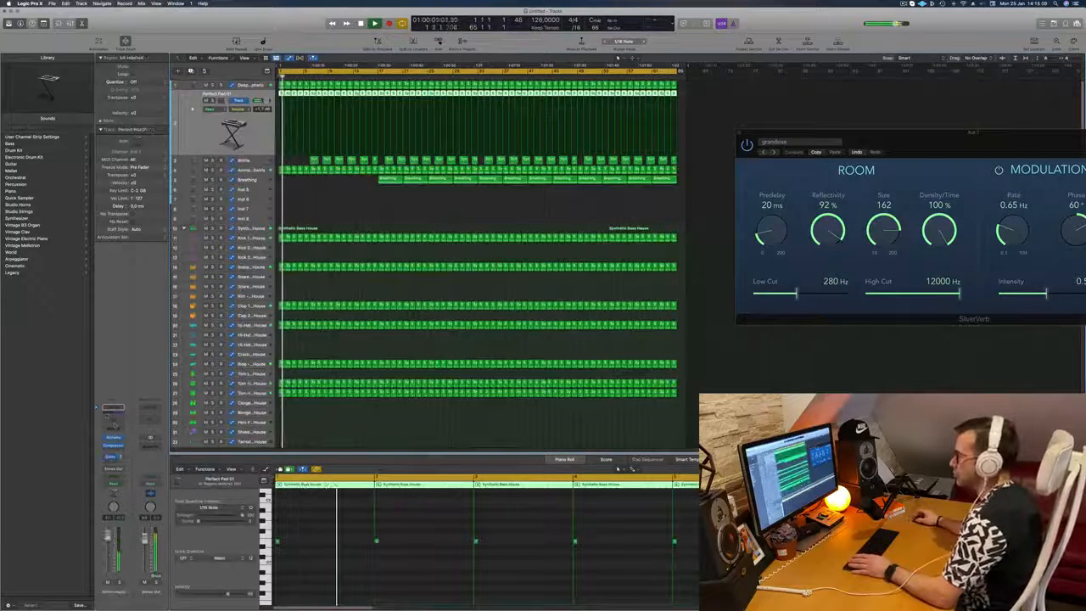
{"action": "left_click", "coordinate": [115, 423]}
{"action": "left_click", "coordinate": [374, 127]}
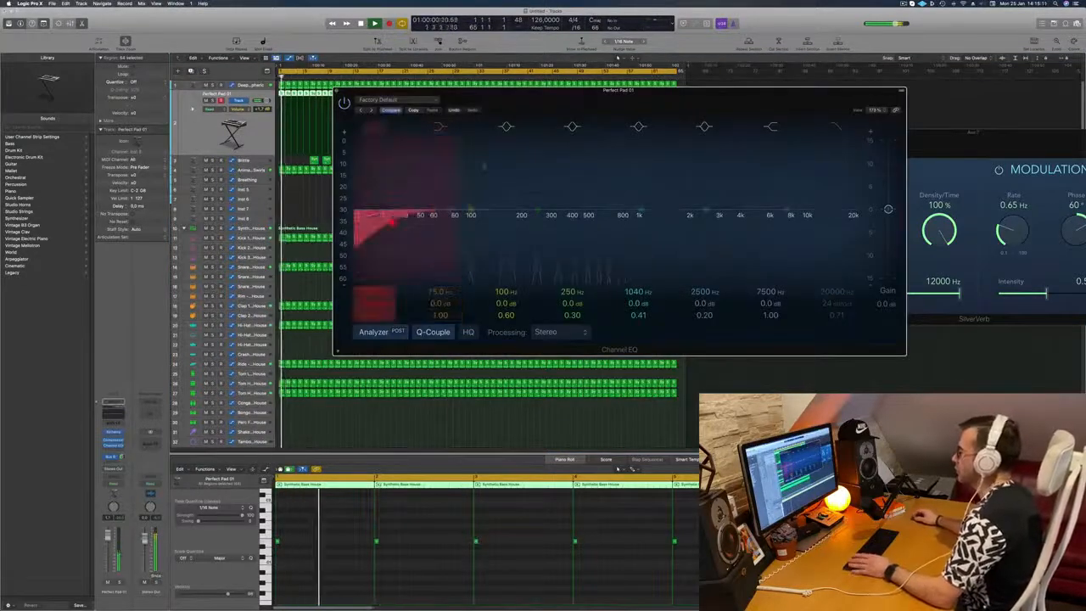
{"action": "left_click_drag", "start_coordinate": [376, 156], "coordinate": [512, 155]}
{"action": "left_click_drag", "start_coordinate": [494, 224], "coordinate": [517, 218]}
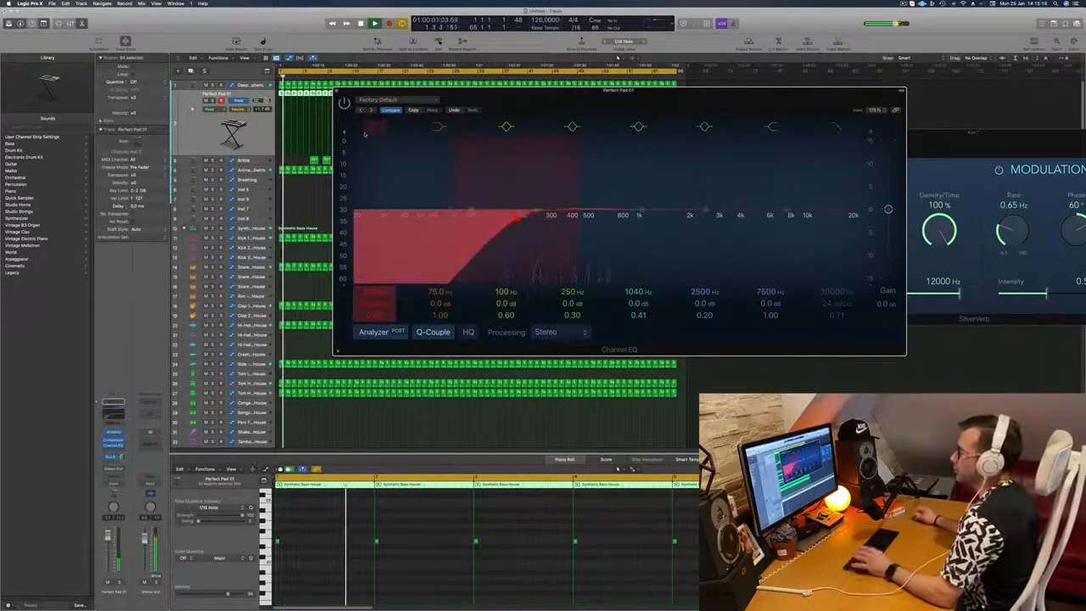
{"action": "key", "text": "super+w"}
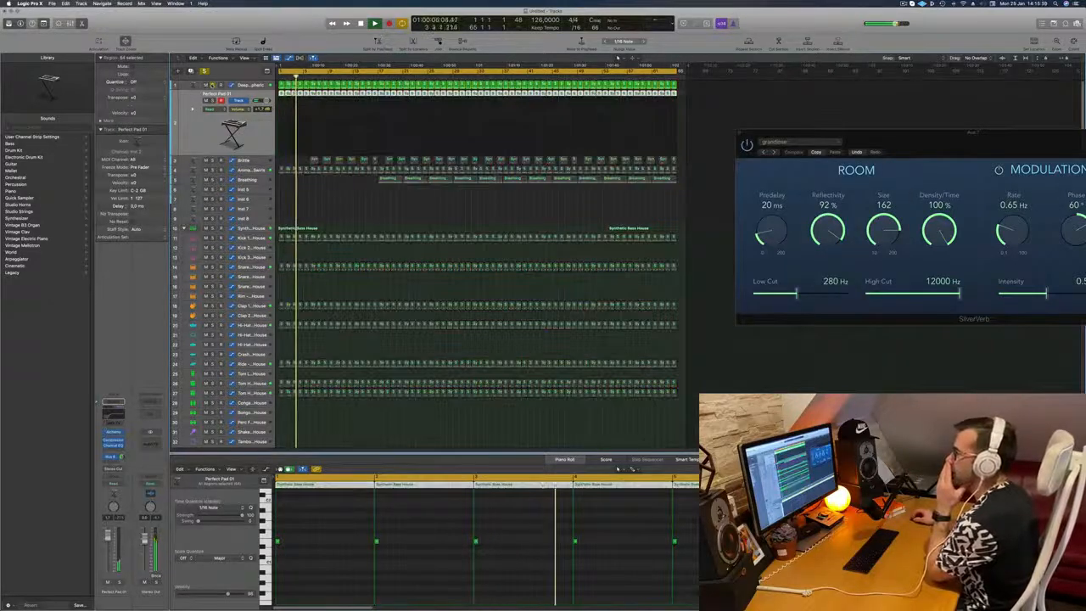
- Replay from the beginning and add a Channel EQ with its default settings to the Deep Atmospheric track
{"action": "left_click", "coordinate": [259, 84]}
{"action": "key", "text": "Return"}
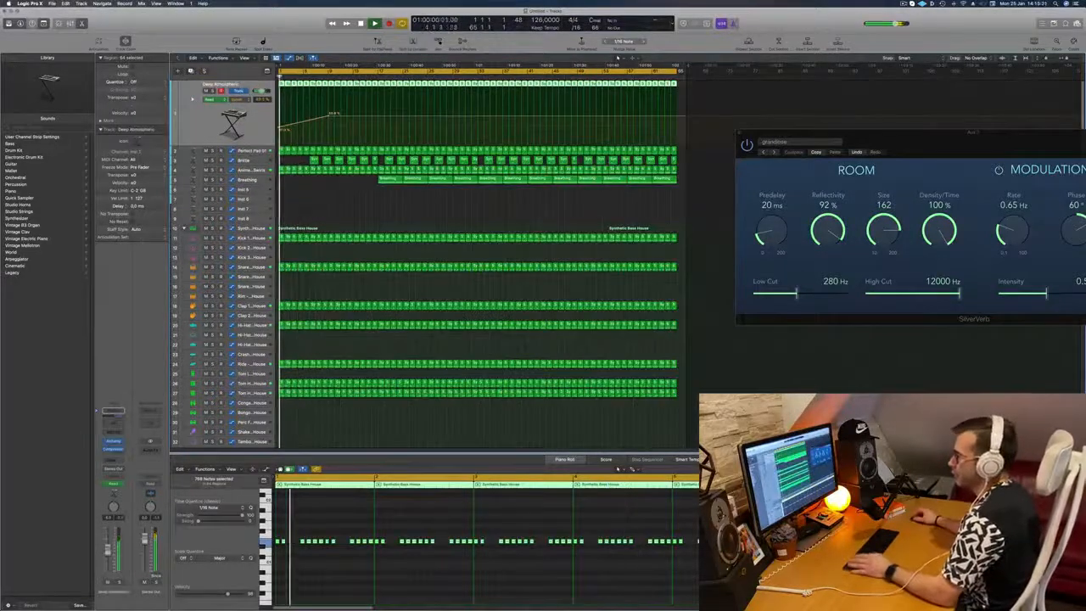
{"action": "left_click", "coordinate": [113, 413]}
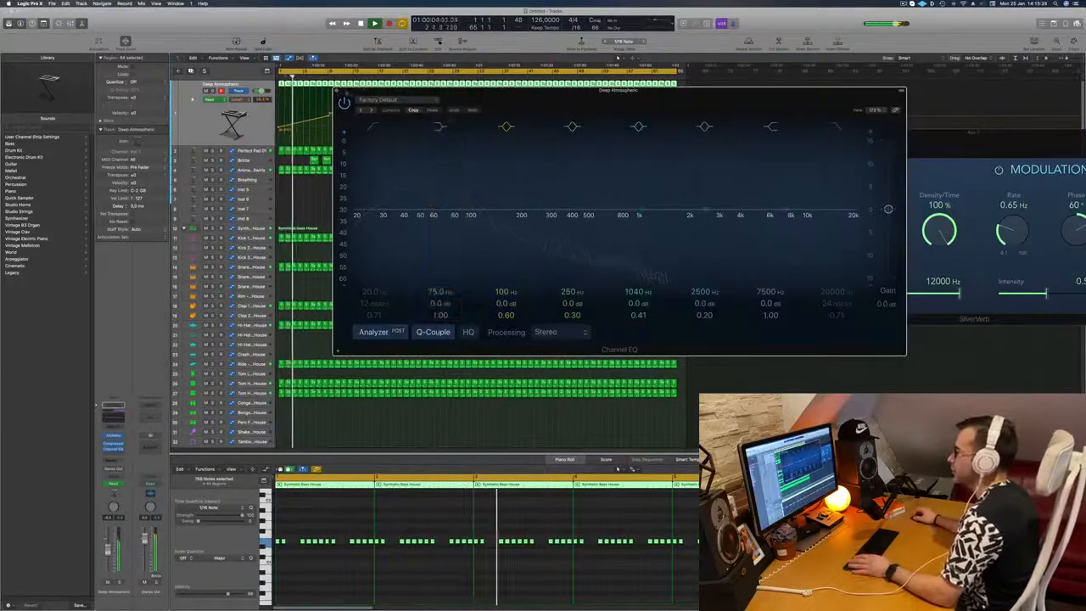
{"action": "left_click", "coordinate": [336, 91]}
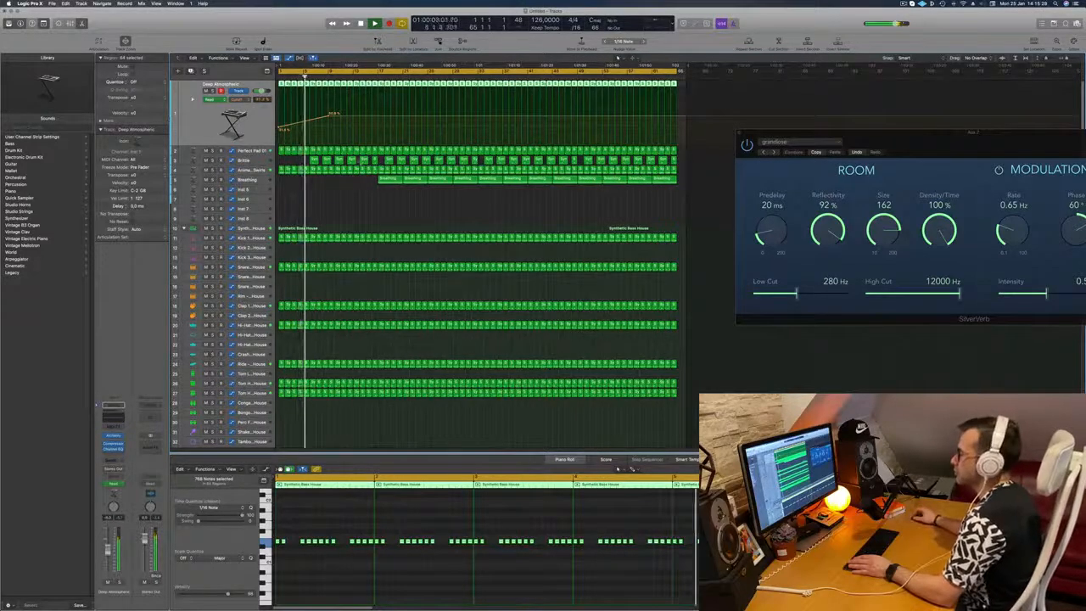
- Copy the first TR-909 hi-hat region to the Crash - Roland TR-909 track and keep only its first note
{"action": "scroll", "coordinate": [364, 175], "scroll_direction": "right", "scroll_amount": 5}
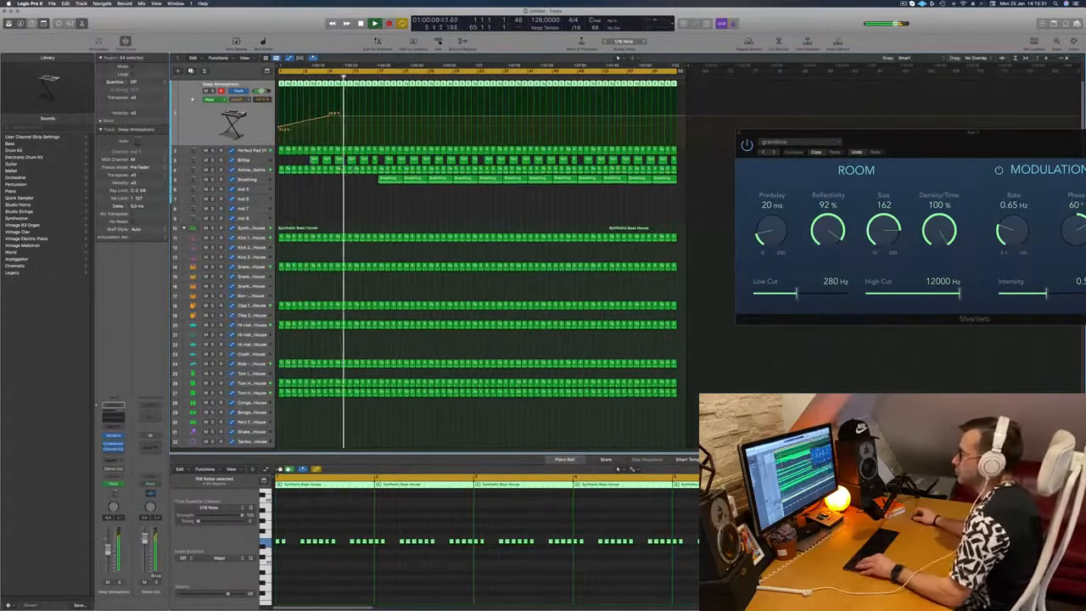
{"action": "scroll", "coordinate": [363, 176], "scroll_direction": "down", "scroll_amount": 5}
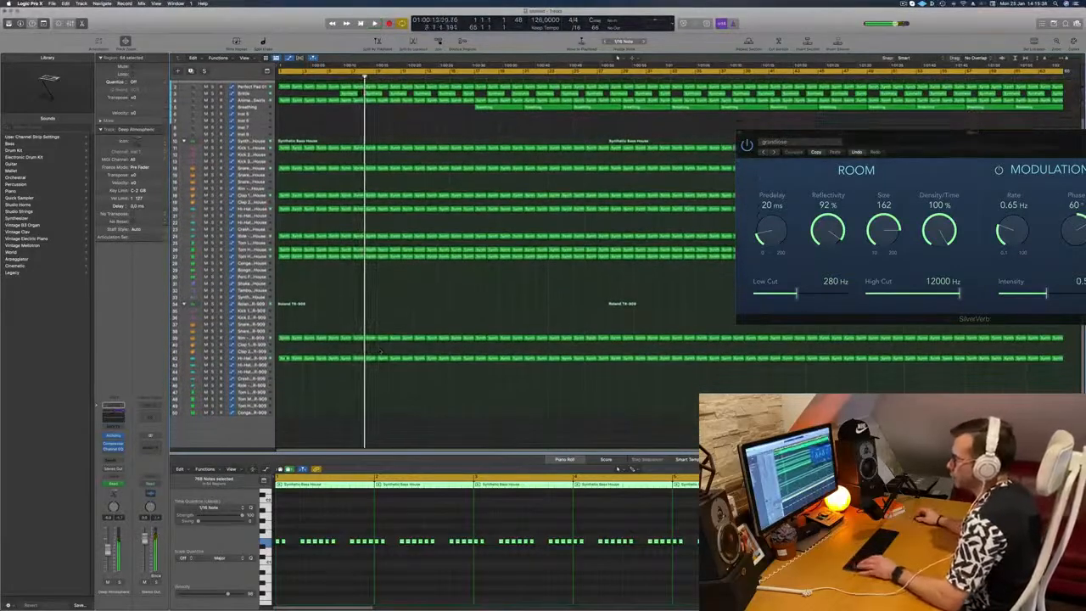
{"action": "left_click", "coordinate": [285, 358]}
{"action": "left_click_drag", "start_coordinate": [284, 359], "coordinate": [284, 382]}
{"action": "left_click_drag", "start_coordinate": [281, 533], "coordinate": [370, 555]}
{"action": "key", "text": "space"}
{"action": "left_click", "coordinate": [255, 379]}
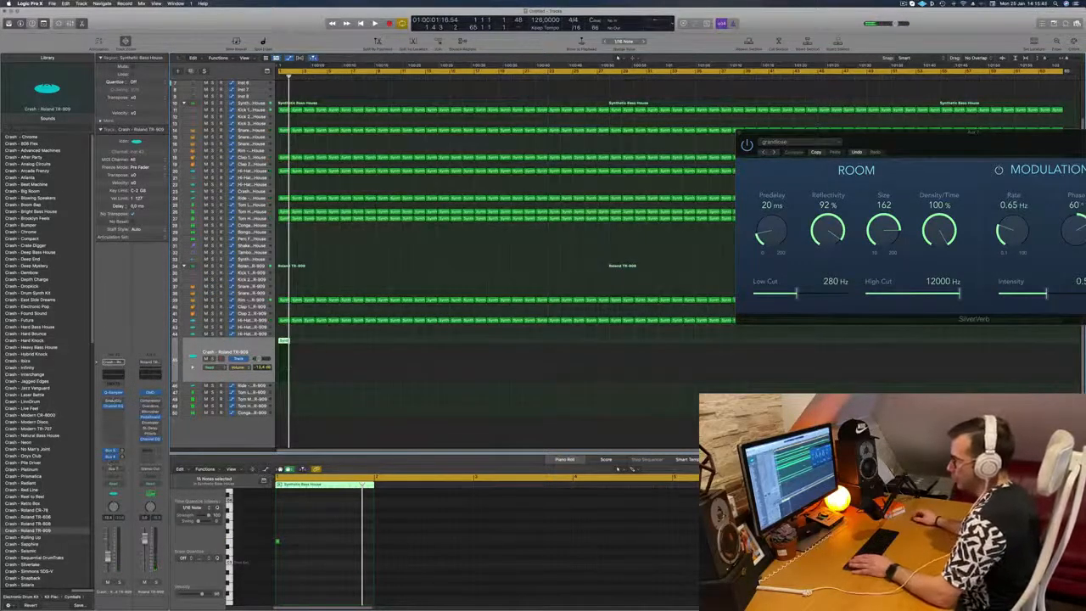
- Add another bus send to the Crash - Roland TR-909 track, lower its volume to -17.0 dB and replay it
{"action": "left_click", "coordinate": [112, 464]}
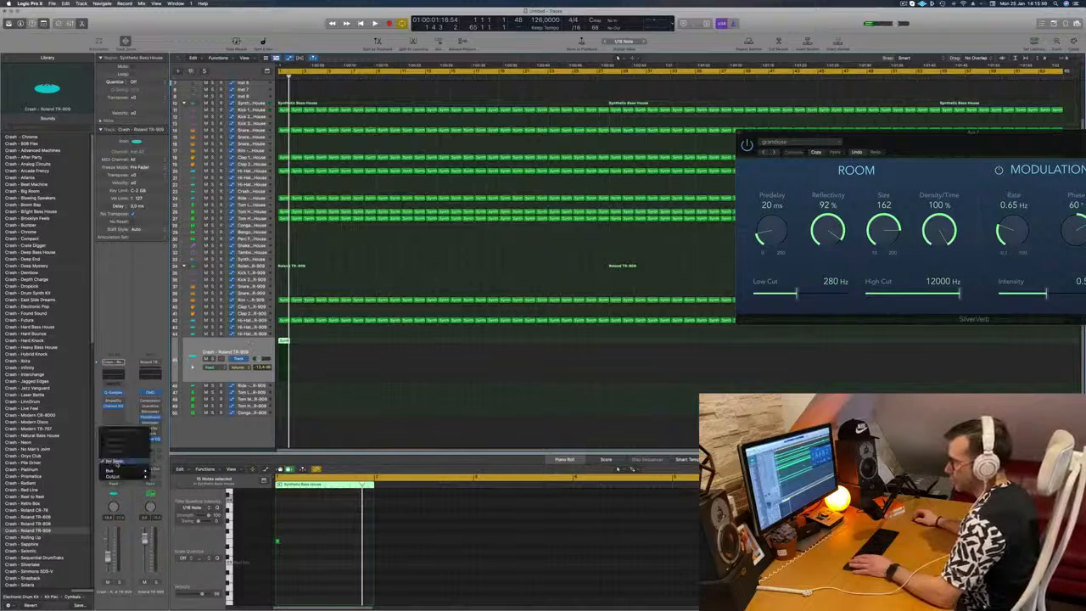
{"action": "mouse_move", "coordinate": [119, 471]}
{"action": "left_click", "coordinate": [180, 415]}
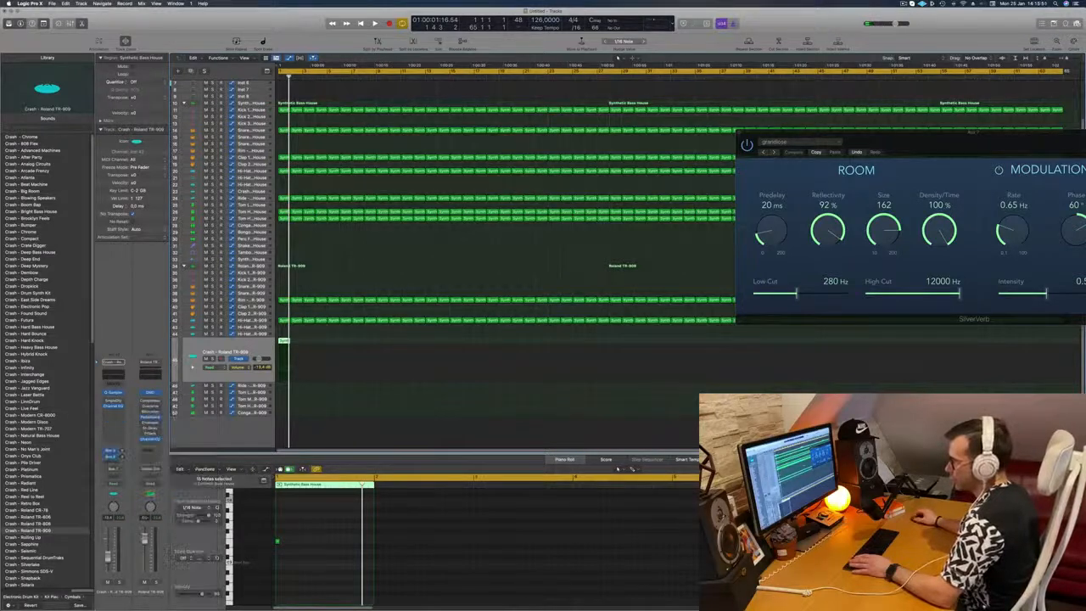
{"action": "key", "text": "space"}
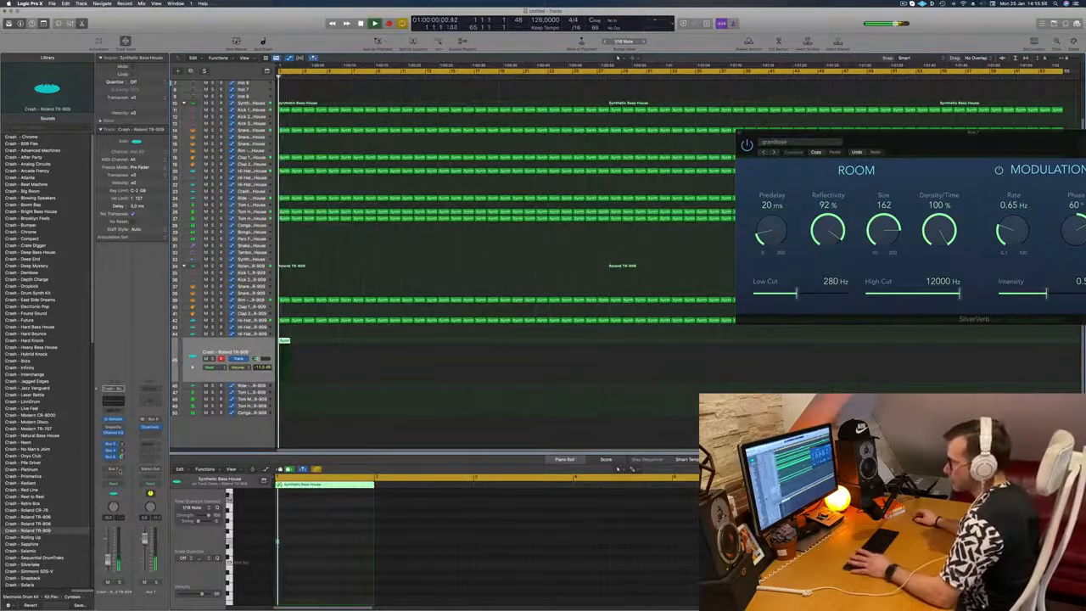
- Examine the crash's Quick Sampler, including its sample file and option lists, during playback and close it
{"action": "left_click", "coordinate": [113, 420]}
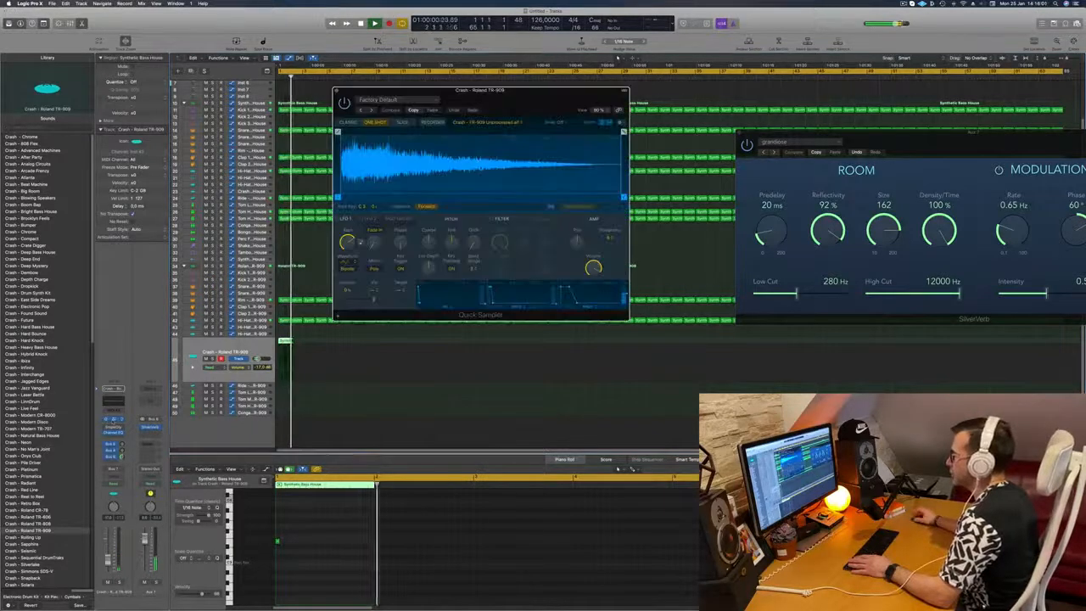
{"action": "left_click_drag", "start_coordinate": [540, 103], "coordinate": [518, 171]}
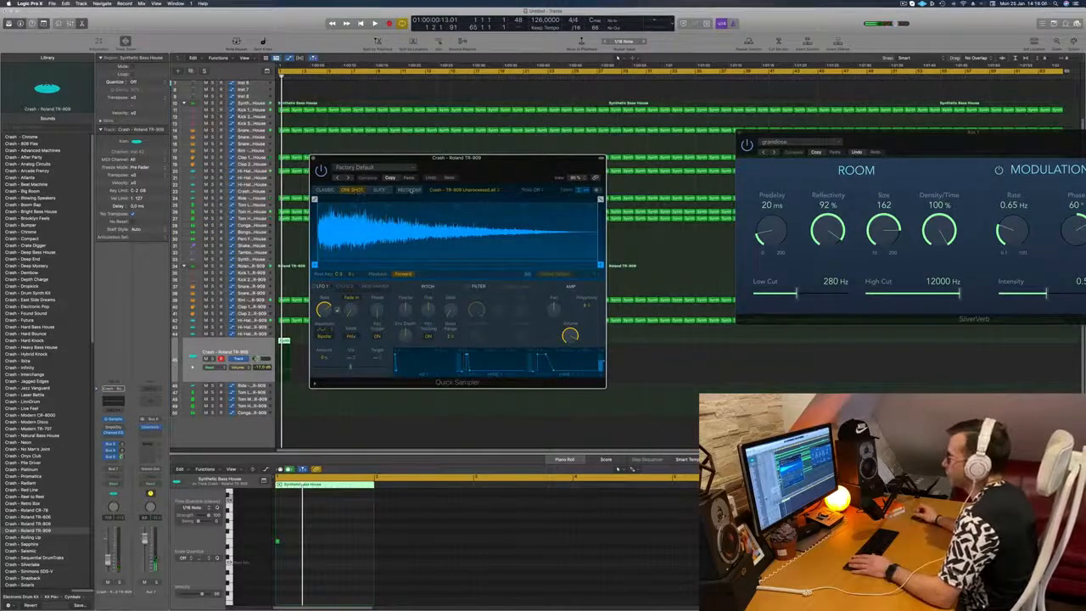
{"action": "left_click", "coordinate": [496, 190]}
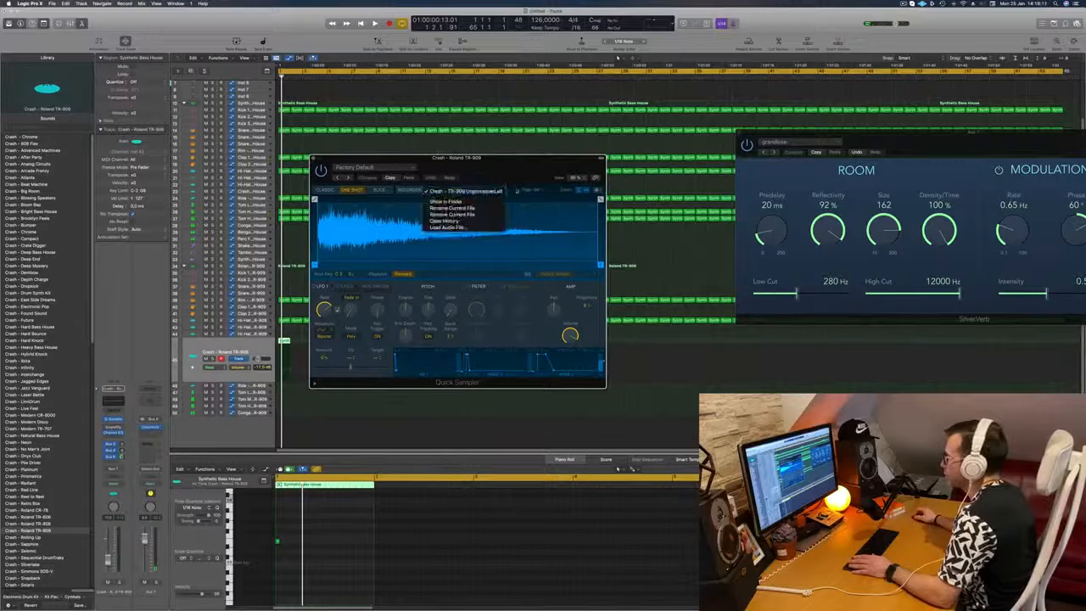
{"action": "left_click", "coordinate": [519, 190]}
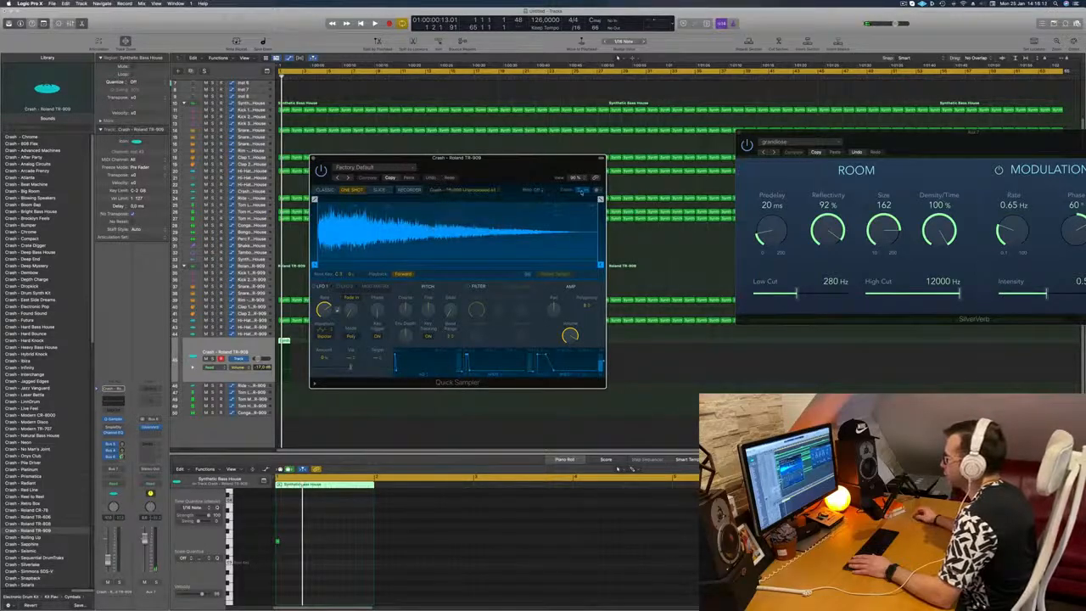
{"action": "left_click", "coordinate": [597, 190]}
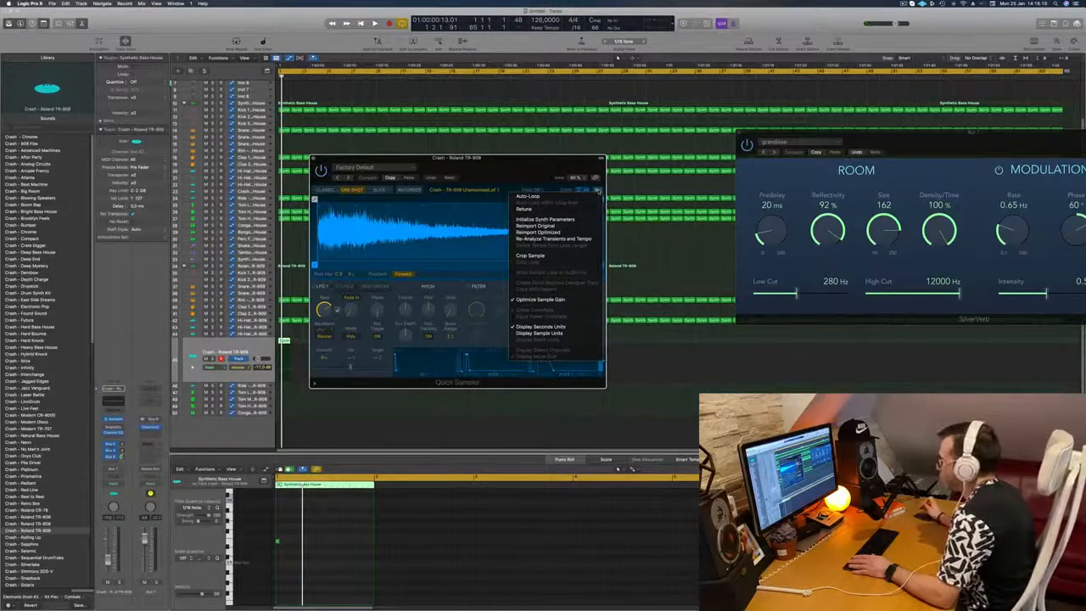
{"action": "left_click", "coordinate": [437, 278]}
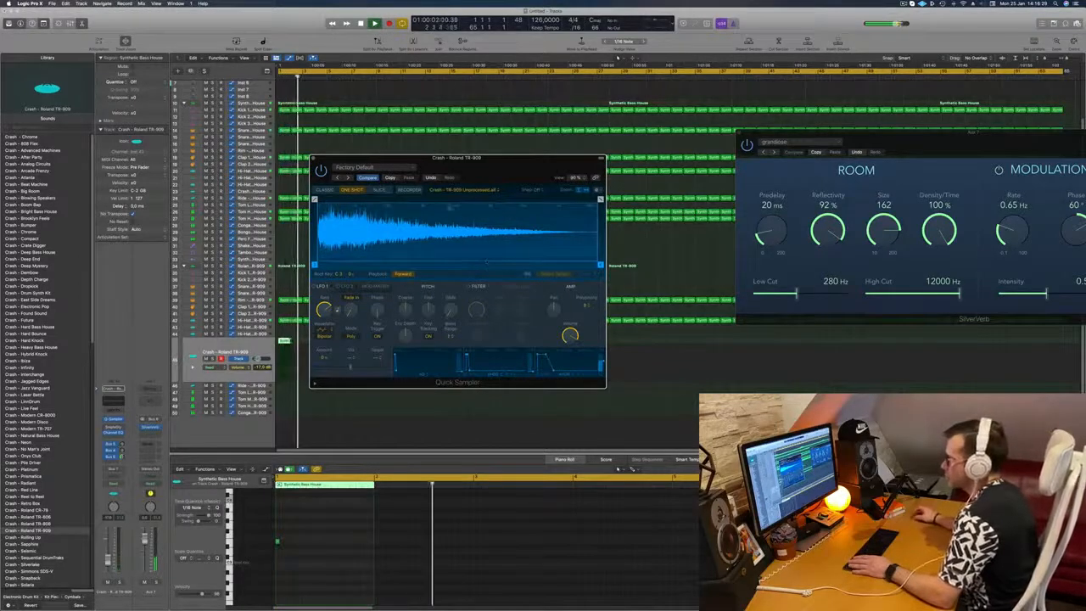
{"action": "left_click", "coordinate": [313, 158]}
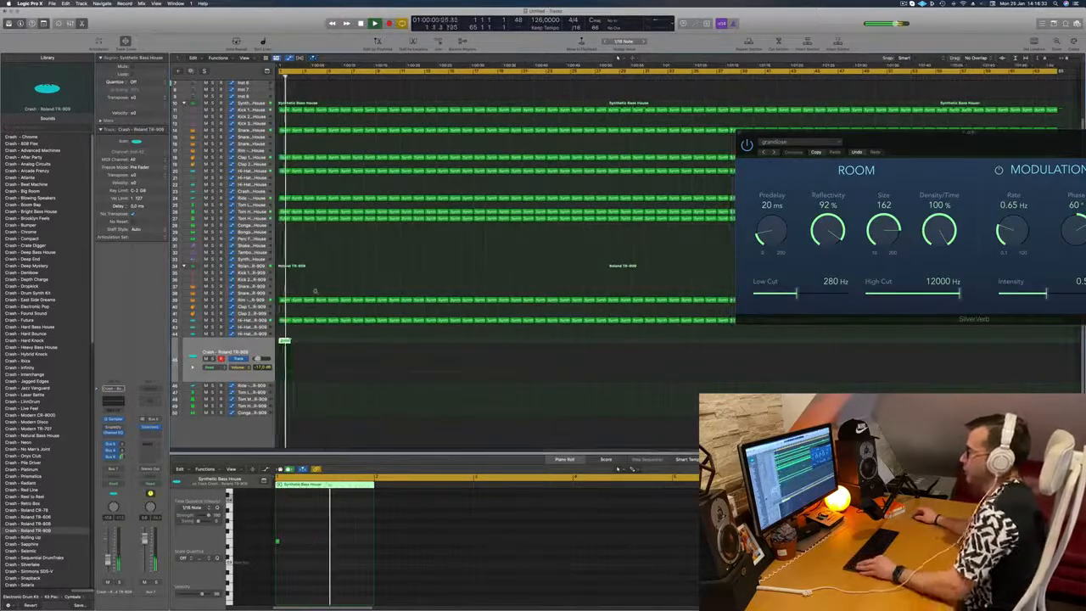
- Copy the crash region to bars 5, 9 and 13
{"action": "scroll", "coordinate": [301, 344], "scroll_direction": "down", "scroll_amount": 3}
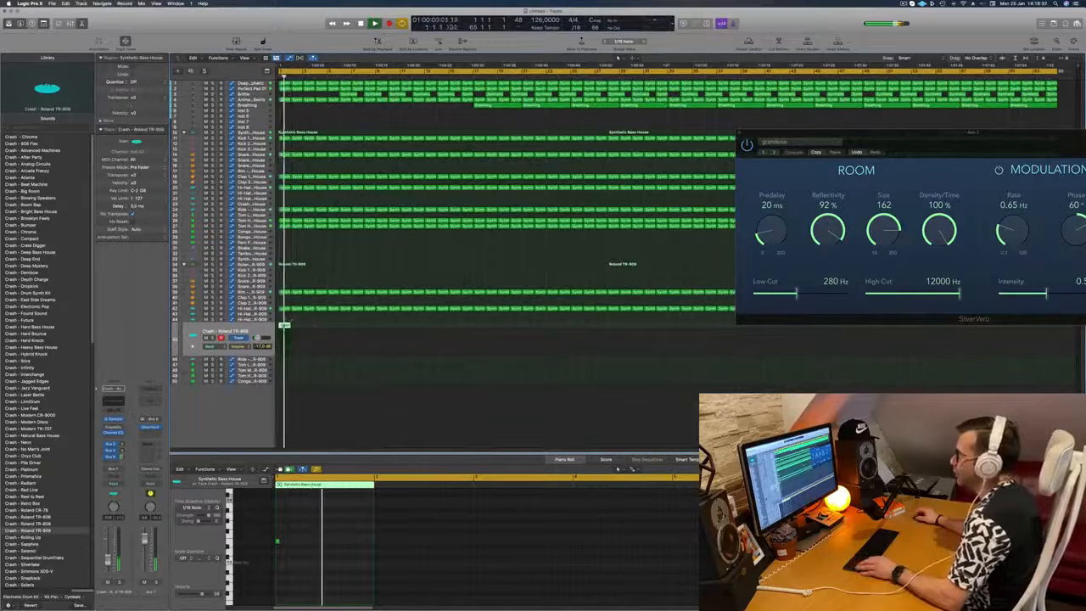
{"action": "left_click_drag", "start_coordinate": [285, 325], "coordinate": [430, 326]}
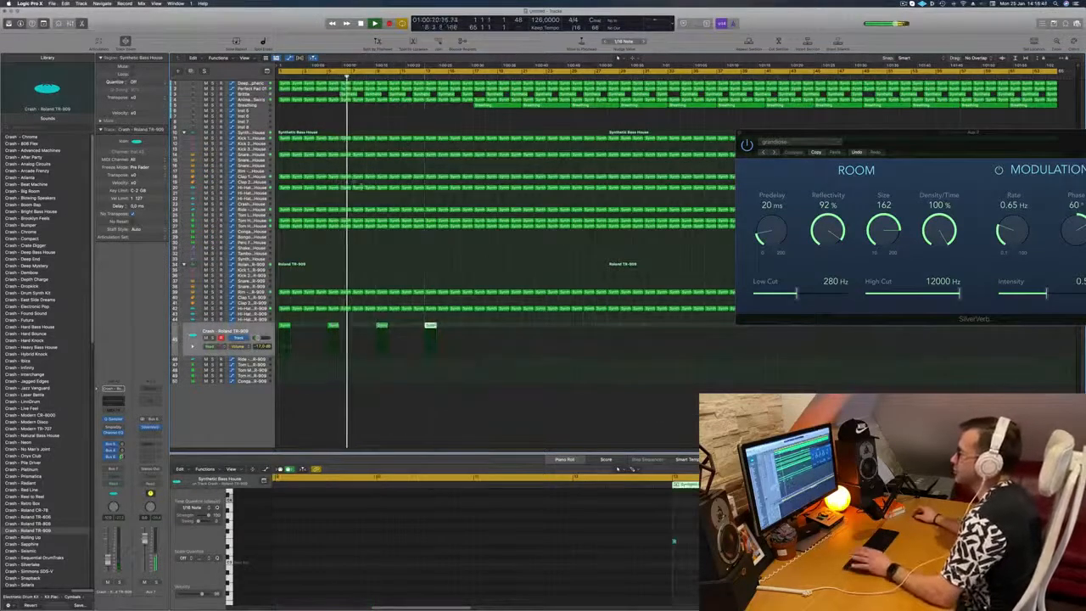
- Remove the Brittle region at bar 6 and replay the arrangement from the start
{"action": "key", "text": "space"}
{"action": "key", "text": "space"}
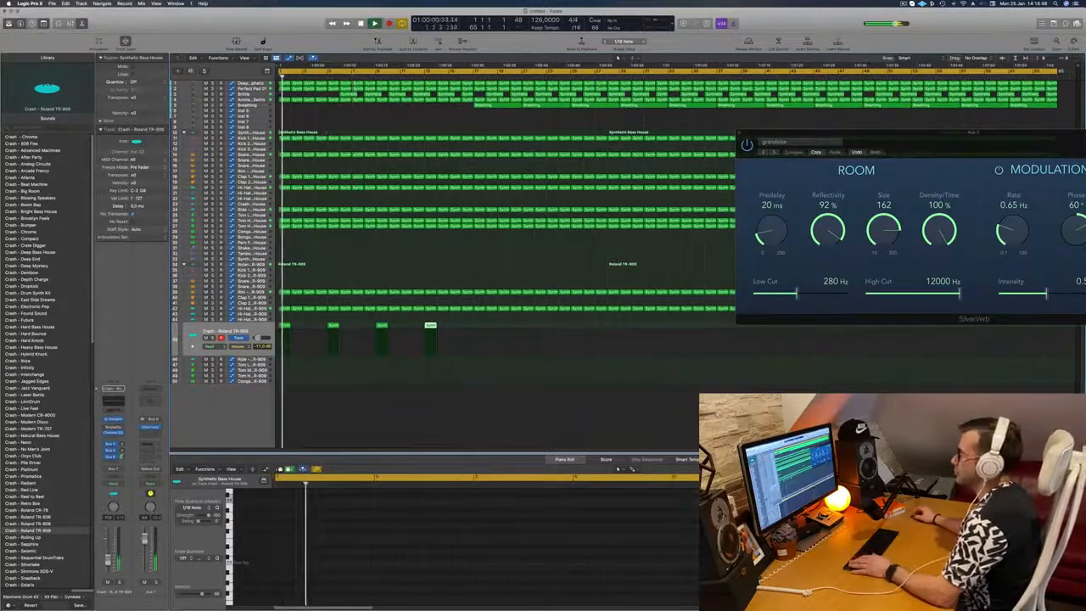
{"action": "left_click", "coordinate": [348, 93]}
{"action": "left_click_drag", "start_coordinate": [348, 94], "coordinate": [326, 99]}
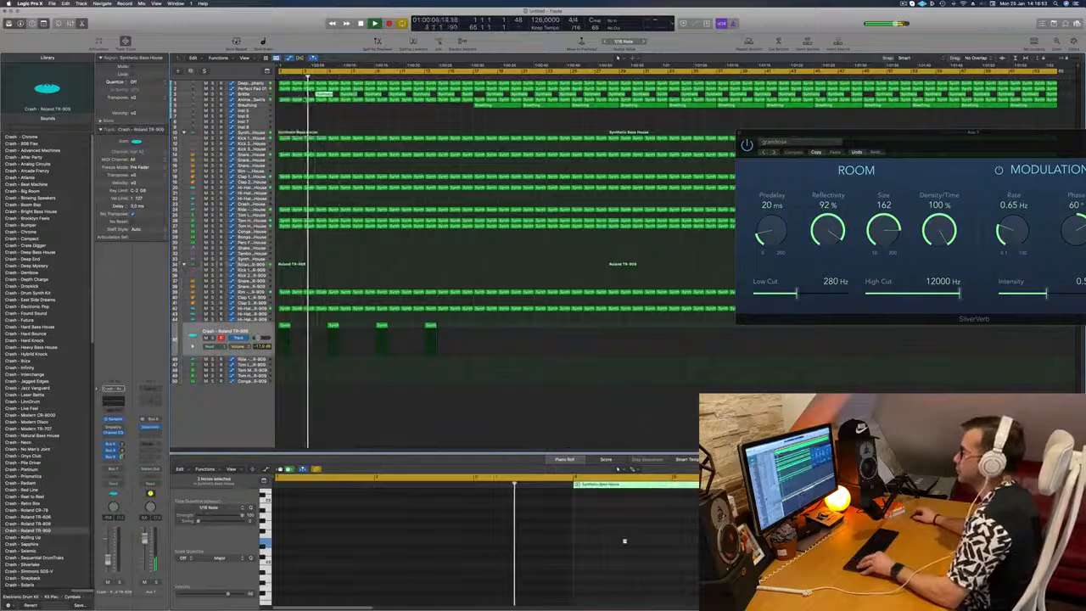
{"action": "key", "text": "super+a"}
{"action": "key", "text": "z"}
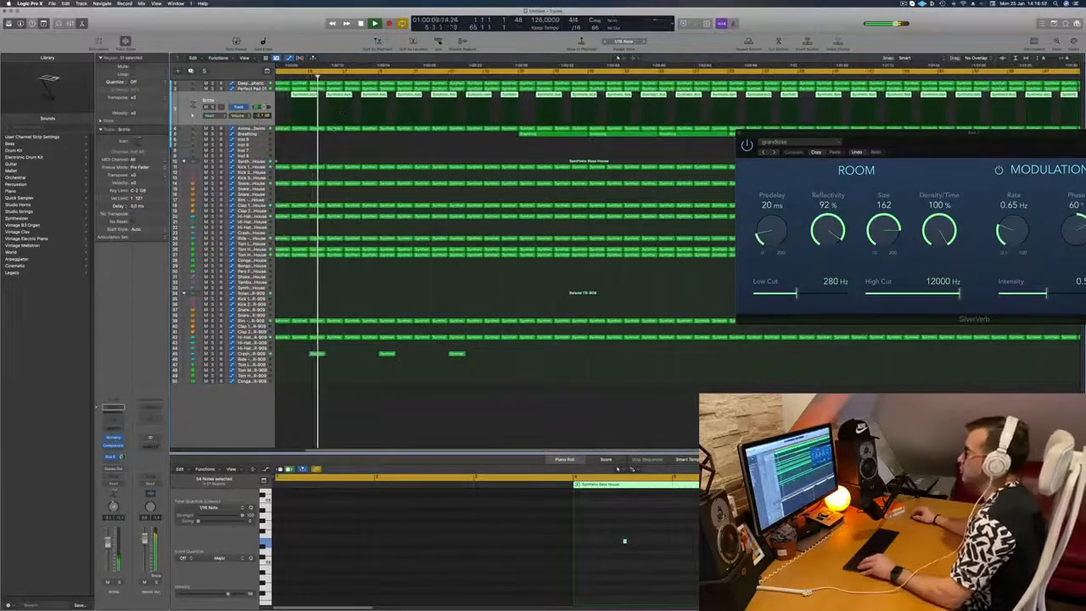
{"action": "left_click", "coordinate": [624, 540]}
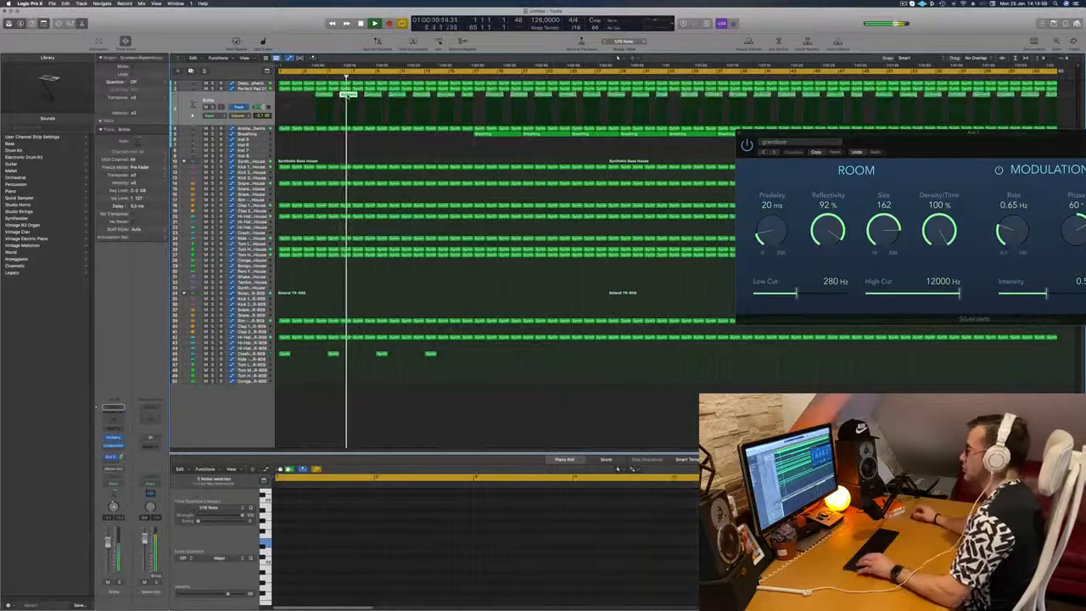
{"action": "key", "text": "Return"}
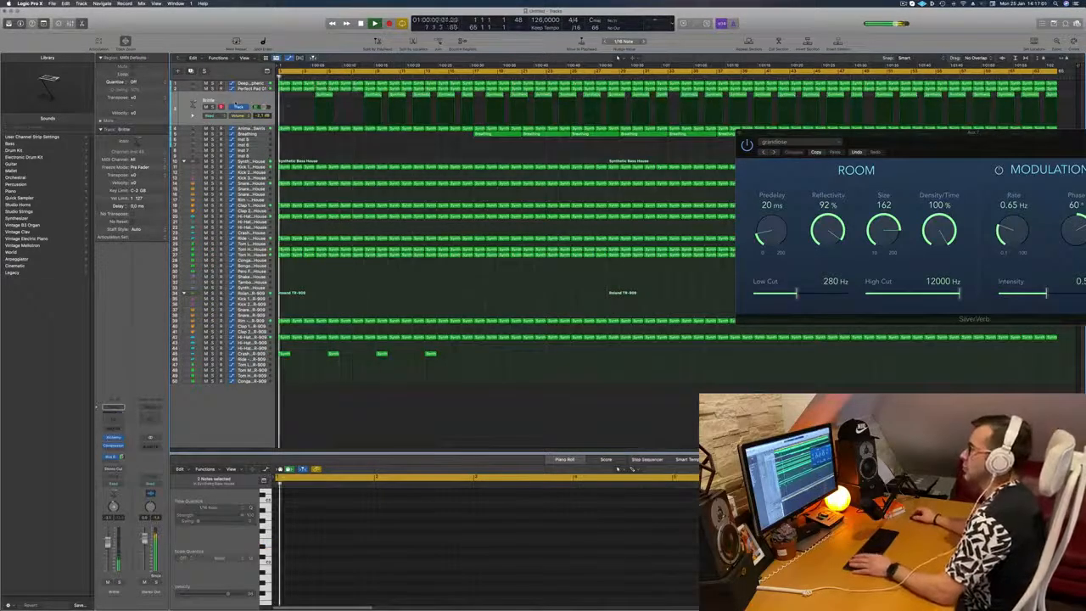
- Duplicate the Brittle track with its settings and copy the bar 4 Brittle region to bar 6 on the new track
{"action": "left_click", "coordinate": [236, 104]}
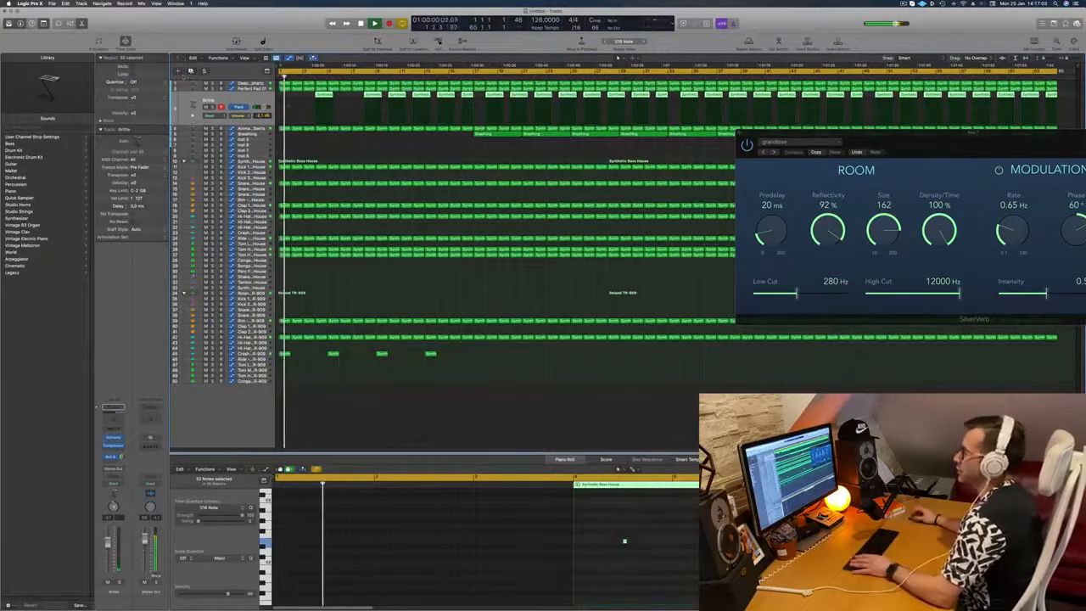
{"action": "left_click", "coordinate": [191, 71]}
{"action": "left_click_drag", "start_coordinate": [323, 94], "coordinate": [348, 105]}
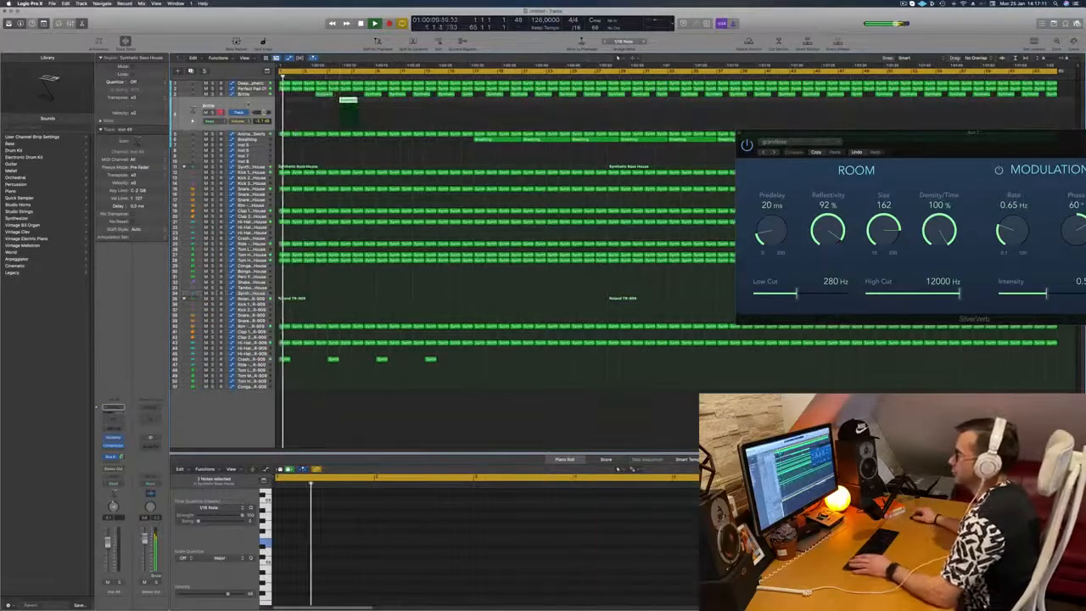
- Choose the Noise Drone performance snapshot in the duplicated Brittle track's Alchemy and replay it
{"action": "left_click", "coordinate": [113, 438]}
{"action": "left_click_drag", "start_coordinate": [520, 99], "coordinate": [638, 172]}
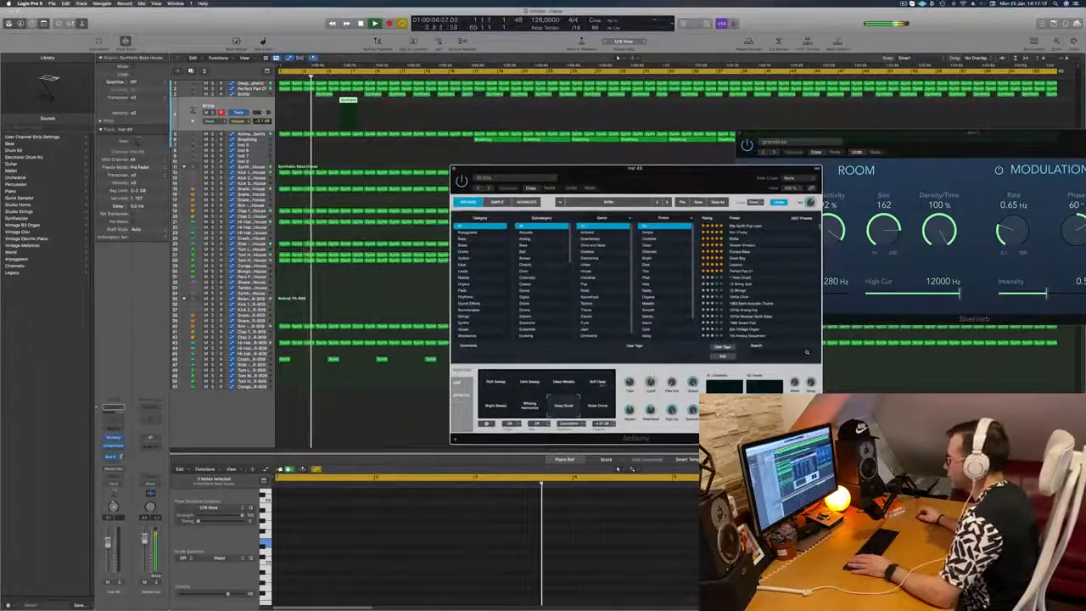
{"action": "left_click", "coordinate": [597, 405]}
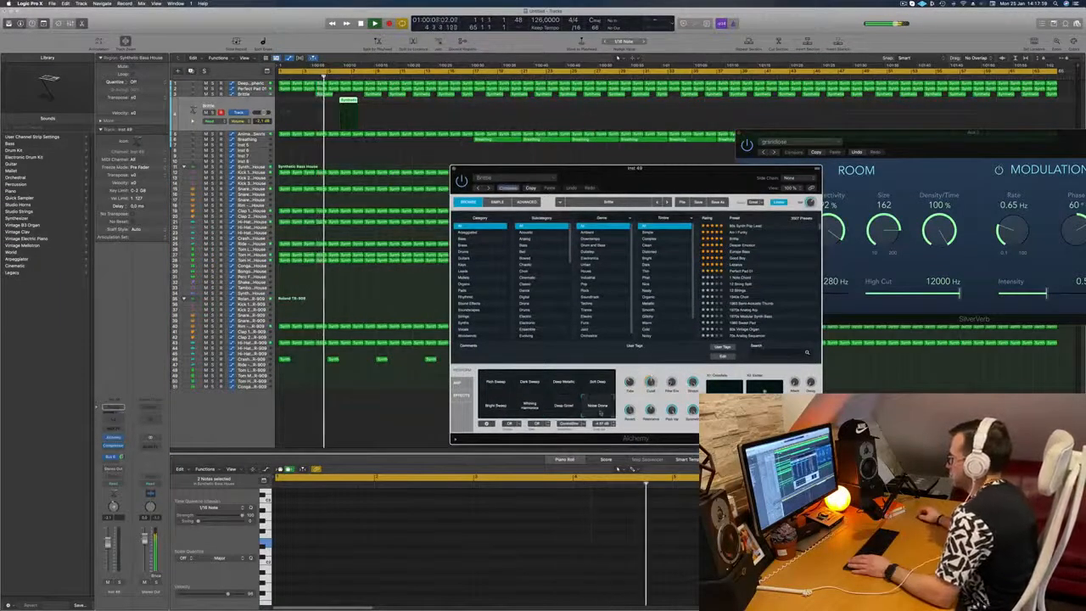
{"action": "left_click_drag", "start_coordinate": [649, 176], "coordinate": [635, 148]}
{"action": "key", "text": "space"}
{"action": "key", "text": "space"}
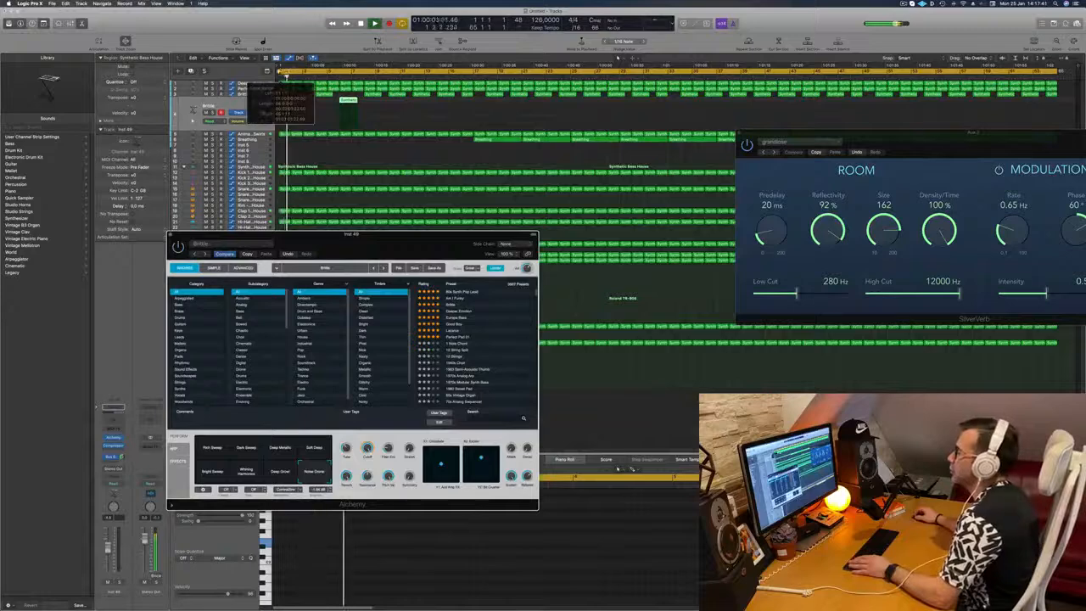
- Start the cycle at bar 7, replace the original Brittle region at bar 10 with one on the duplicate track, and close Alchemy
{"action": "left_click", "coordinate": [280, 73]}
{"action": "left_click_drag", "start_coordinate": [281, 72], "coordinate": [354, 72]}
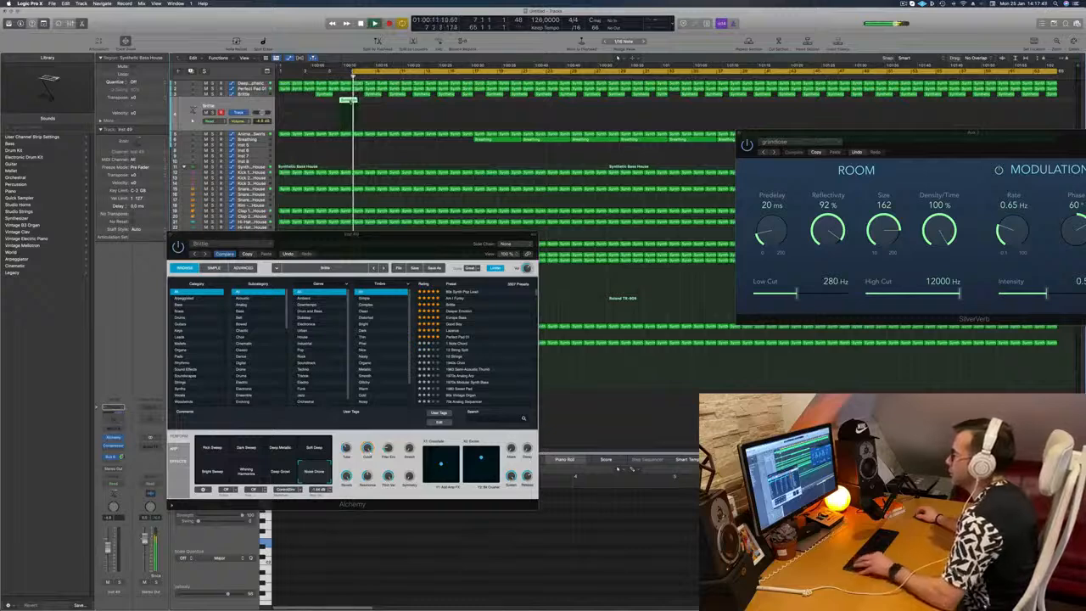
{"action": "left_click_drag", "start_coordinate": [348, 100], "coordinate": [360, 103]}
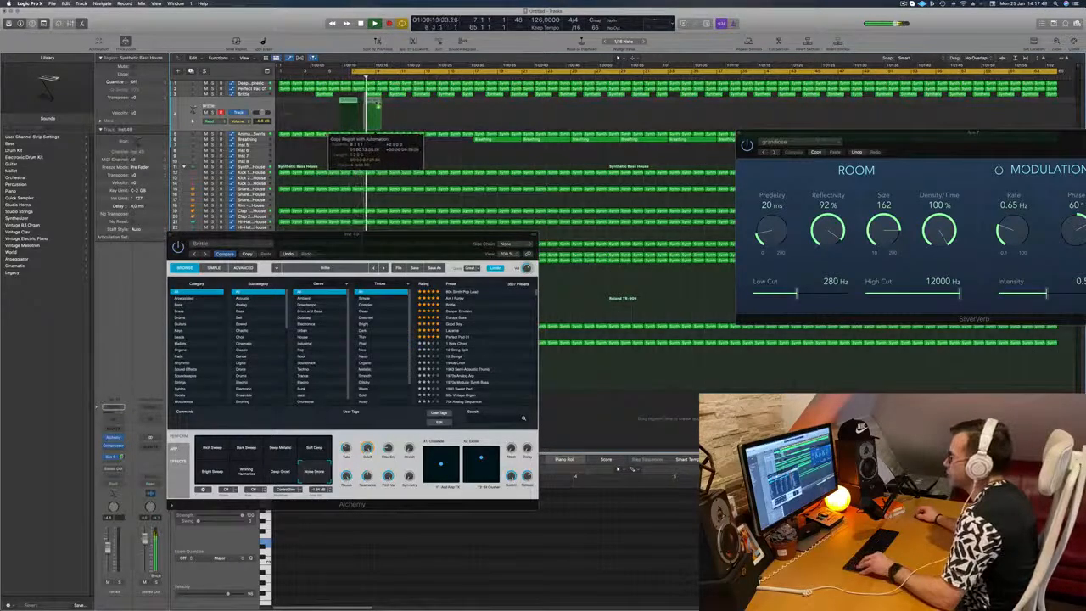
{"action": "left_click_drag", "start_coordinate": [376, 105], "coordinate": [373, 101]}
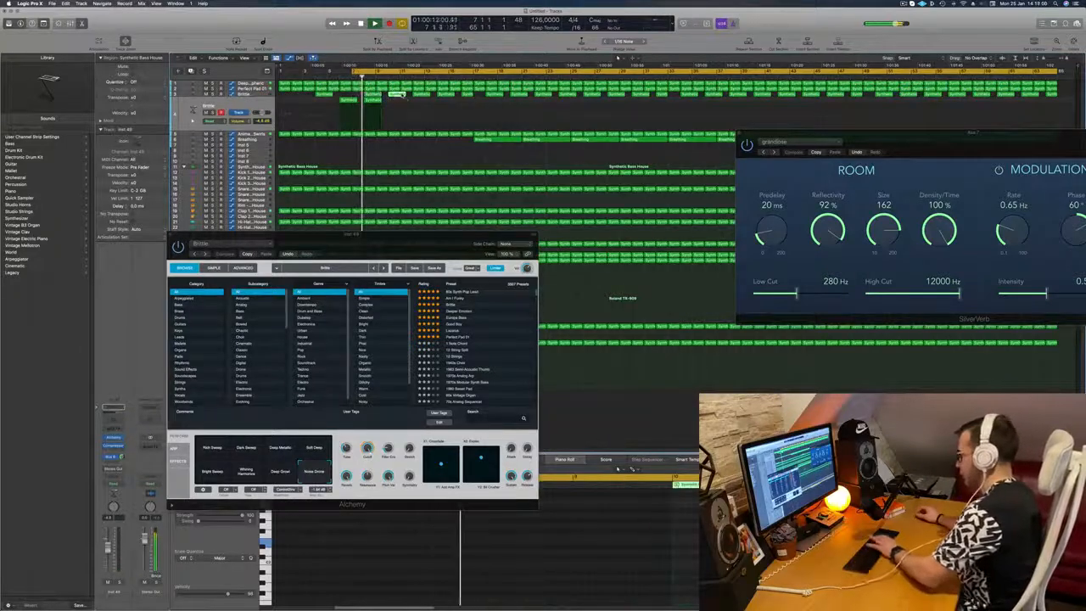
{"action": "left_click_drag", "start_coordinate": [373, 101], "coordinate": [397, 104]}
{"action": "key", "text": "space"}
{"action": "key", "text": "space"}
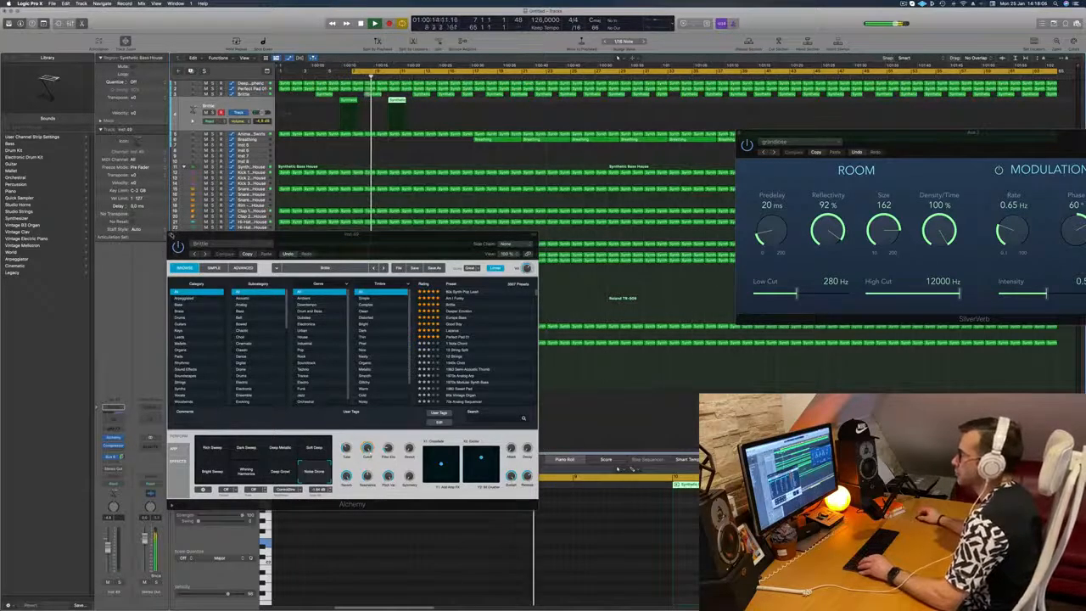
{"action": "key", "text": "super+w"}
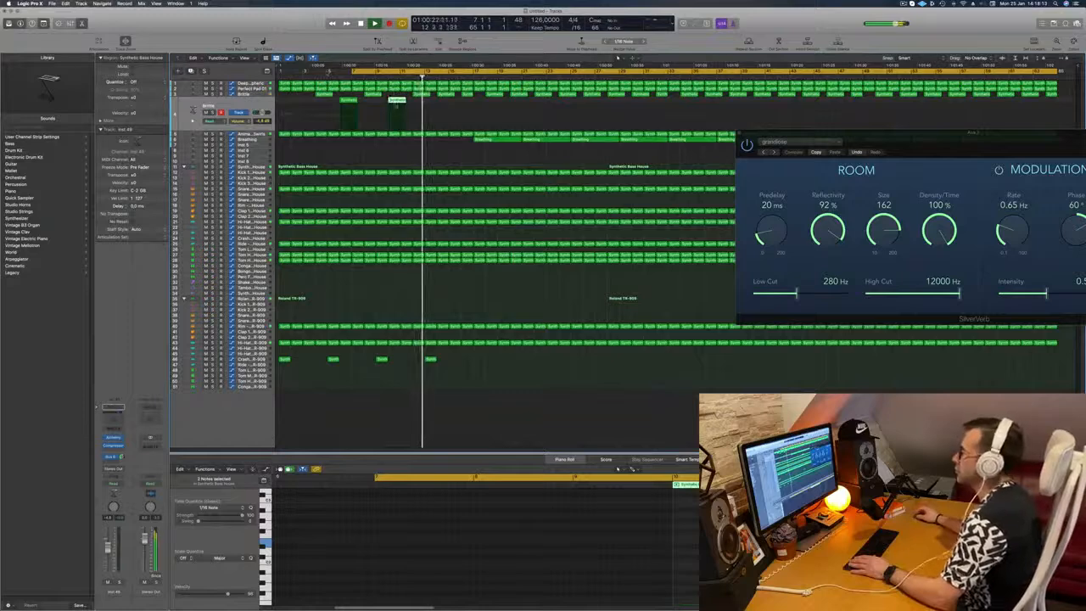
- Remove the original Brittle region at bar 14 and copy the duplicate track's bar 10 region there
{"action": "left_click", "coordinate": [444, 95]}
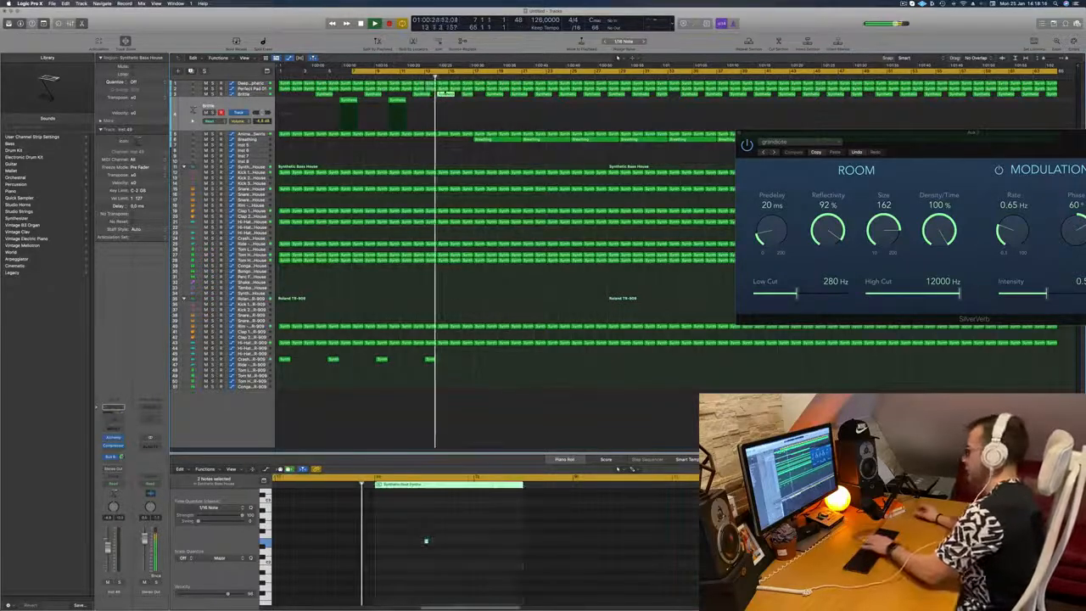
{"action": "key", "text": "space"}
{"action": "left_click", "coordinate": [395, 106]}
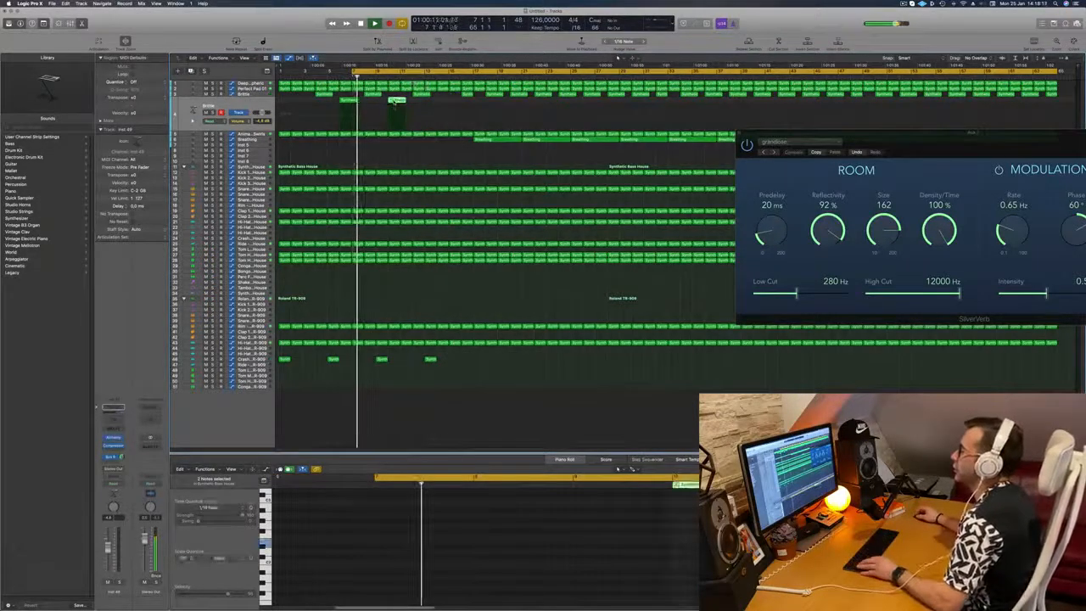
{"action": "left_click_drag", "start_coordinate": [395, 106], "coordinate": [441, 107]}
- Audition the Animated Swirls track from bar 7, both soloed and within the full mix
{"action": "left_click", "coordinate": [250, 134]}
{"action": "key", "text": "space"}
{"action": "key", "text": "space"}
{"action": "left_click", "coordinate": [213, 119]}
{"action": "left_click", "coordinate": [213, 119]}
{"action": "key", "text": "space"}
{"action": "key", "text": "space"}
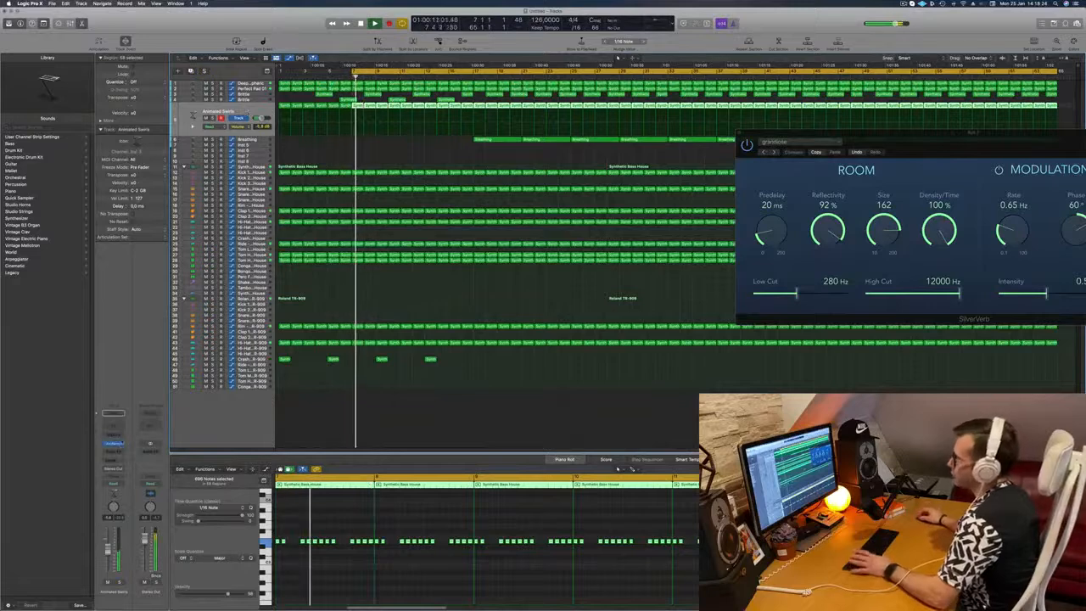
- Set the Animated Swirls track's automation to Touch and record movements of Alchemy's Comb Pattern knob from bar 7
{"action": "left_click", "coordinate": [113, 443]}
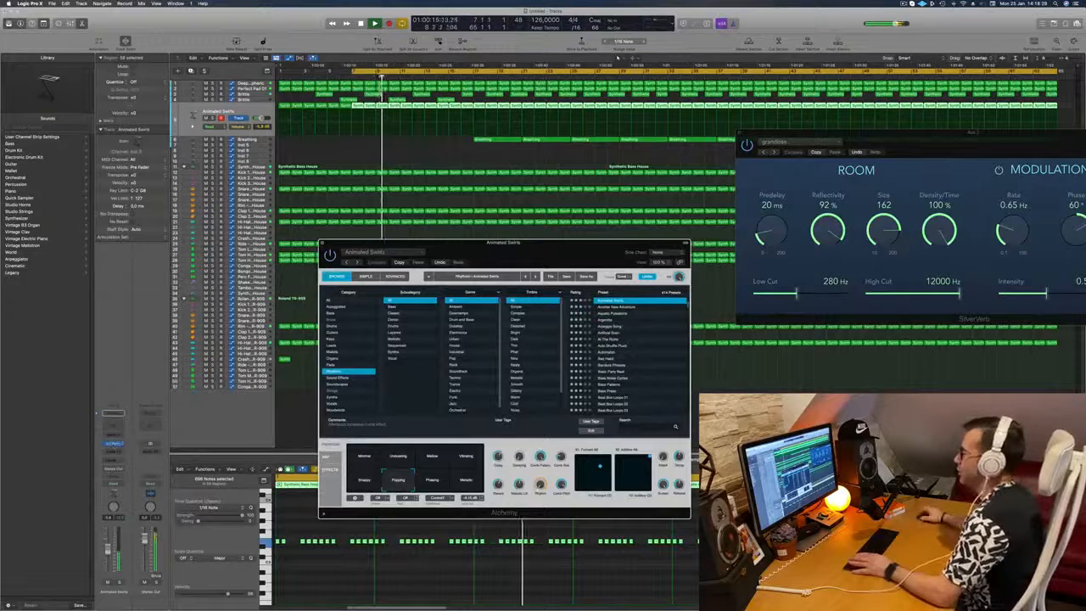
{"action": "left_click_drag", "start_coordinate": [595, 248], "coordinate": [582, 199]}
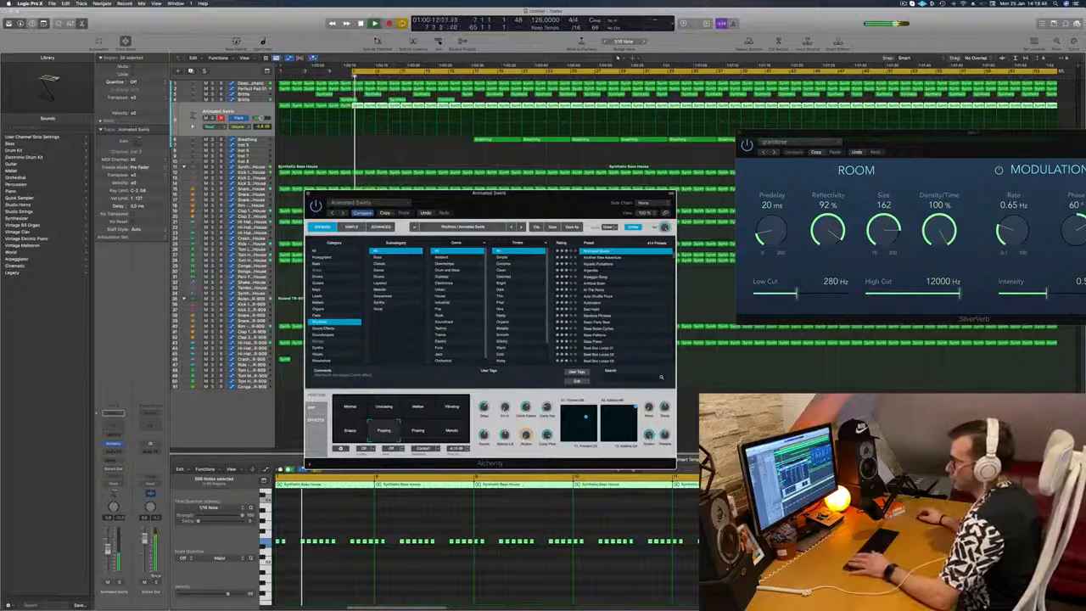
{"action": "left_click", "coordinate": [114, 483]}
{"action": "left_click", "coordinate": [111, 489]}
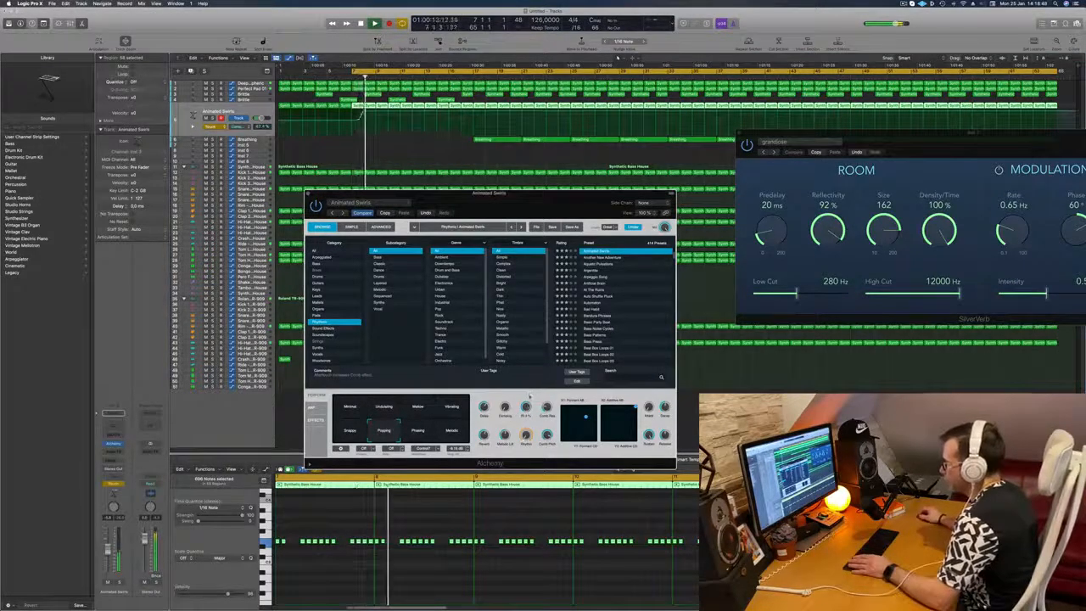
{"action": "left_click_drag", "start_coordinate": [530, 388], "coordinate": [528, 416]}
{"action": "key", "text": "space"}
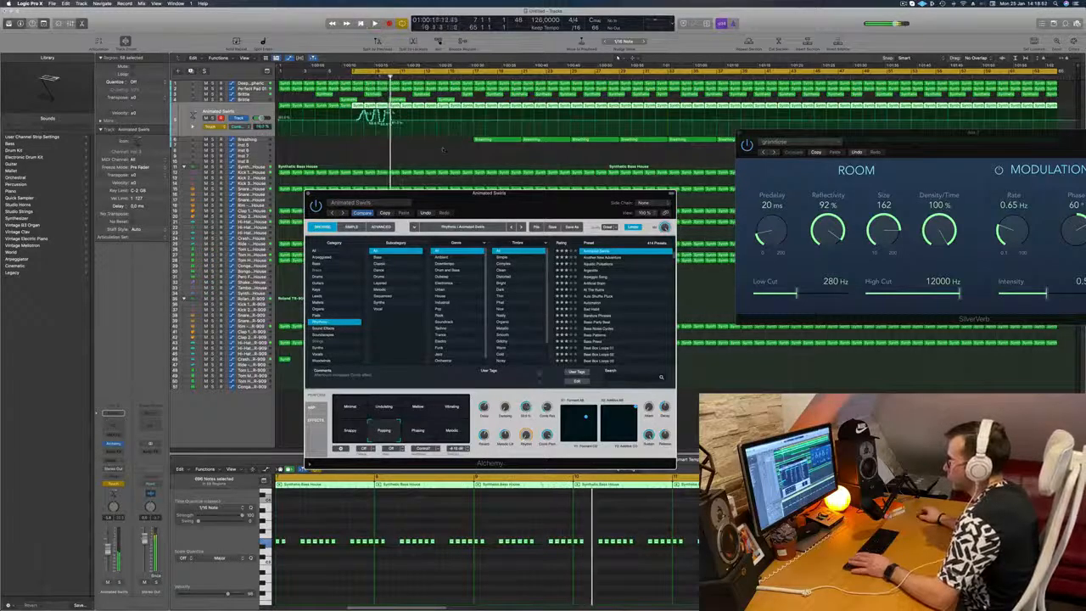
- Replace the recorded Animated Swirls automation with one triangular rise and fall from bar 7 to bar 9 and play it
{"action": "left_click", "coordinate": [361, 116]}
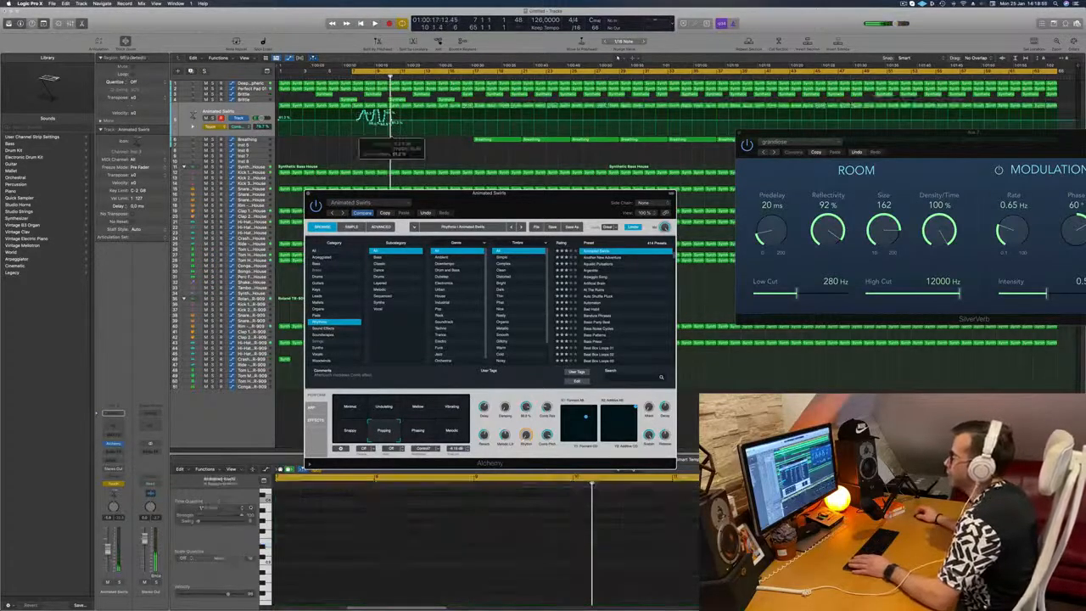
{"action": "left_click", "coordinate": [353, 122]}
{"action": "left_click_drag", "start_coordinate": [363, 122], "coordinate": [363, 111]}
{"action": "key", "text": "space"}
{"action": "left_click_drag", "start_coordinate": [375, 111], "coordinate": [375, 121]}
{"action": "key", "text": "space"}
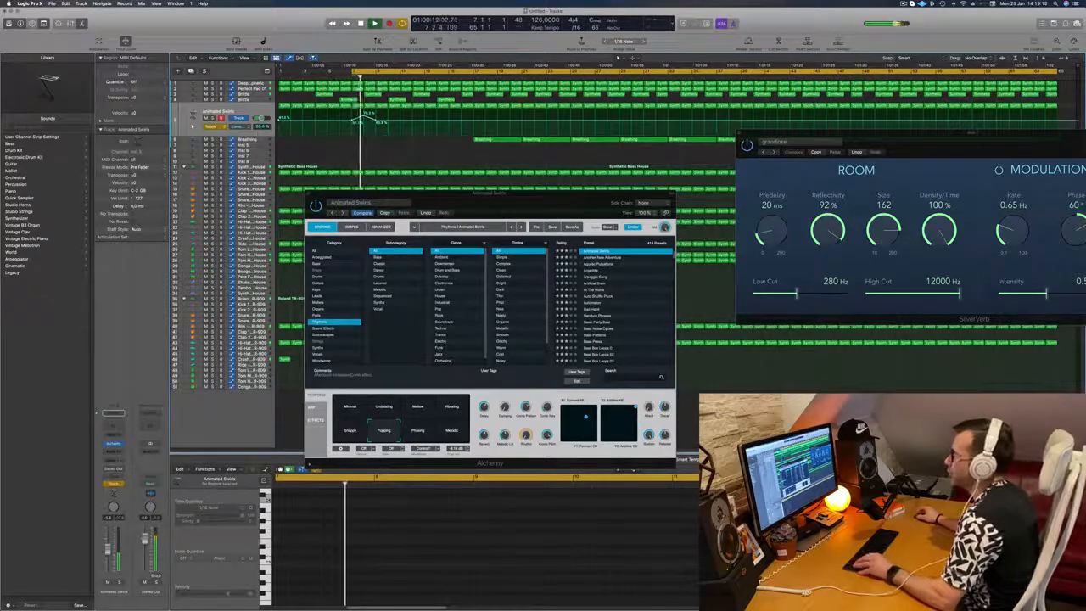
- Enlarge the Animated Swirls track and repeat its two-bar triangular automation across the rest of the arrangement
{"action": "left_click_drag", "start_coordinate": [199, 136], "coordinate": [199, 203]}
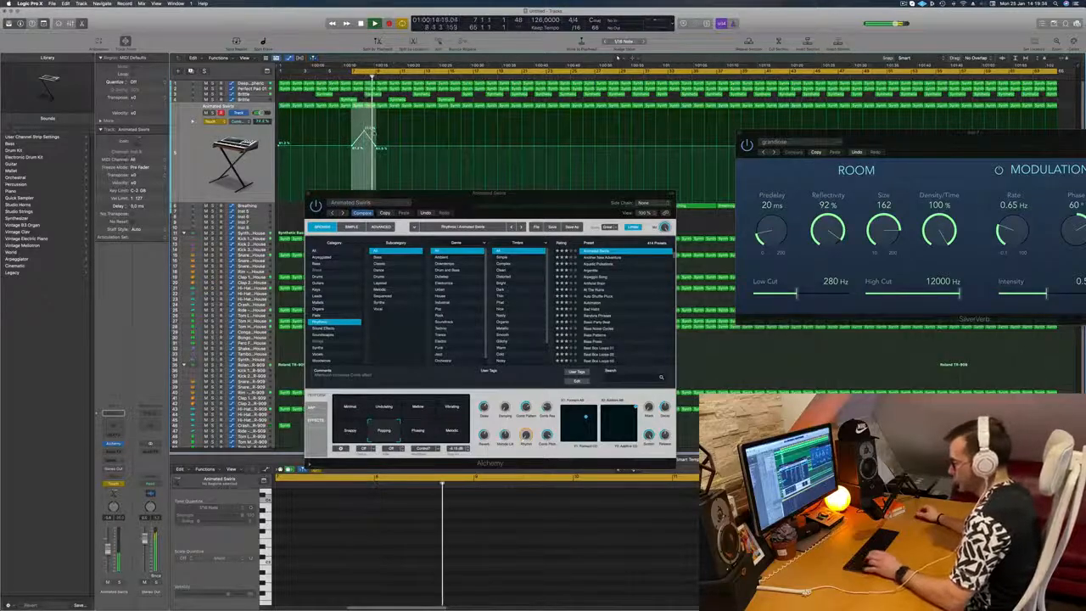
{"action": "key", "text": "super+r"}
{"action": "key", "text": "super+r"}
{"action": "key", "text": "super+r"}
{"action": "key", "text": "super+r"}
{"action": "key", "text": "super+r"}
{"action": "key", "text": "super+r"}
{"action": "key", "text": "super+r"}
{"action": "key", "text": "super+r"}
{"action": "key", "text": "super+r"}
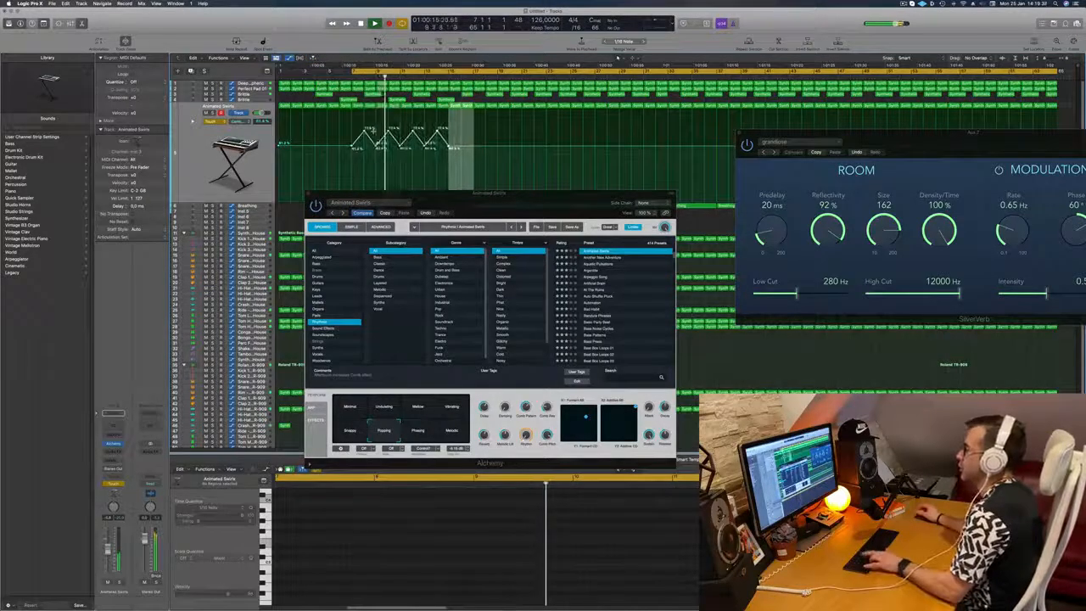
{"action": "key", "text": "super+r"}
{"action": "key", "text": "super+r"}
{"action": "key", "text": "super+r"}
{"action": "key", "text": "super+r"}
{"action": "key", "text": "super+r"}
{"action": "key", "text": "super+r"}
{"action": "key", "text": "super+r"}
{"action": "key", "text": "super+r"}
{"action": "key", "text": "super+r"}
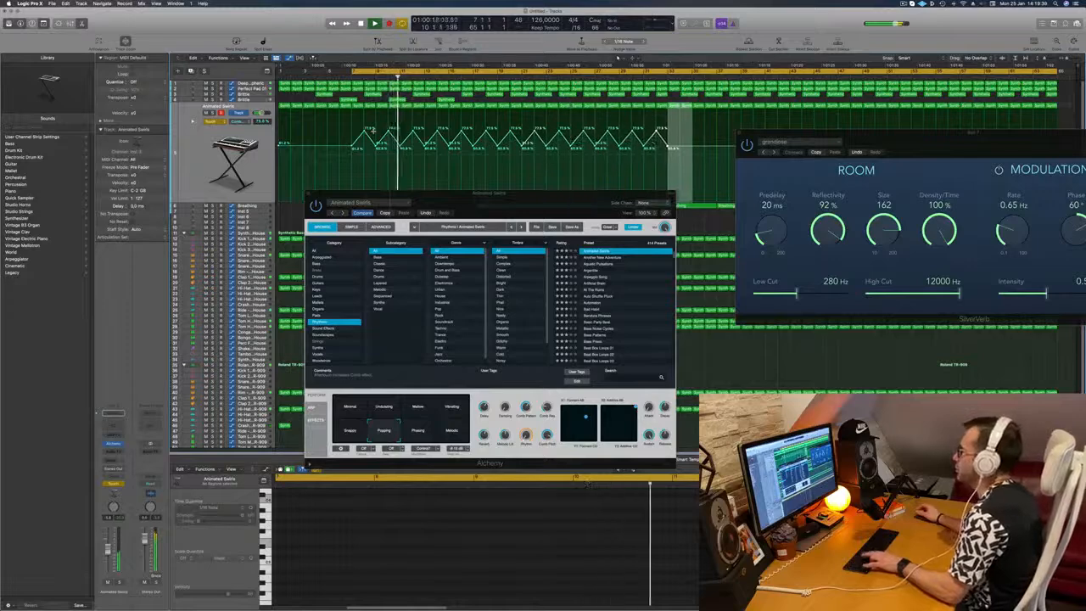
{"action": "key", "text": "super+r"}
{"action": "key", "text": "super+r"}
{"action": "key", "text": "super+r"}
{"action": "key", "text": "super+r"}
{"action": "key", "text": "super+r"}
{"action": "key", "text": "super+r"}
{"action": "key", "text": "super+r"}
{"action": "key", "text": "super+r"}
{"action": "key", "text": "super+r"}
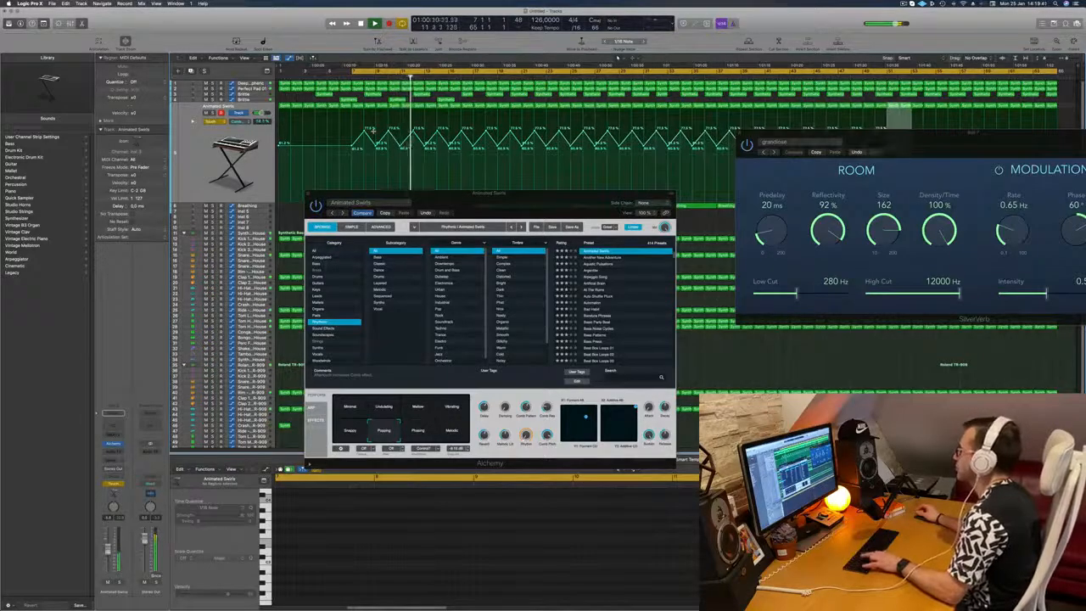
{"action": "key", "text": "super+r"}
{"action": "key", "text": "super+r"}
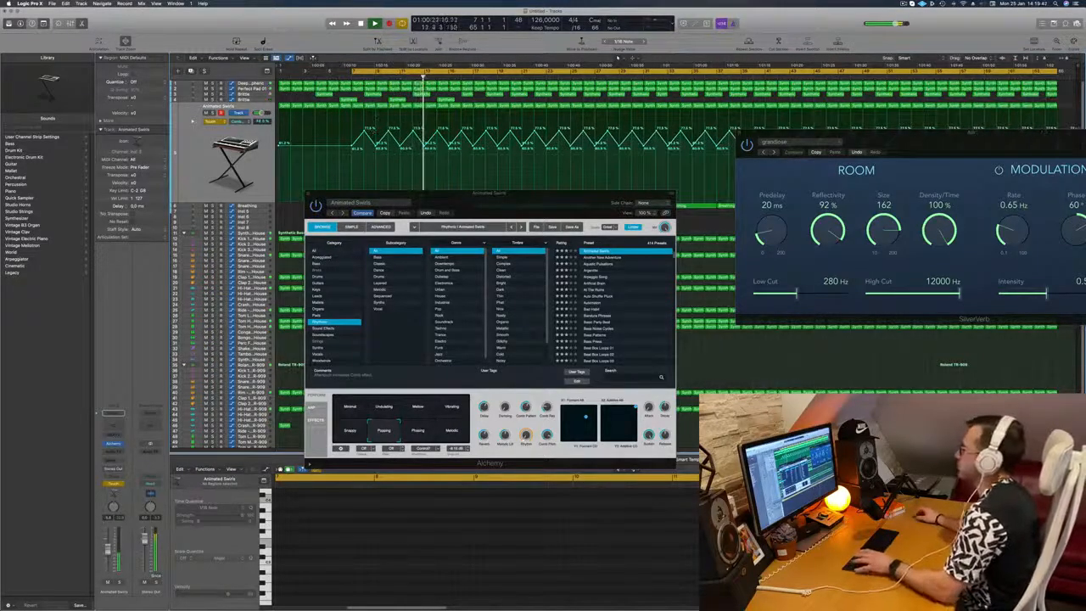
- Set the Animated Swirls track's automation mode to Read and close its Alchemy window
{"action": "left_click", "coordinate": [211, 121]}
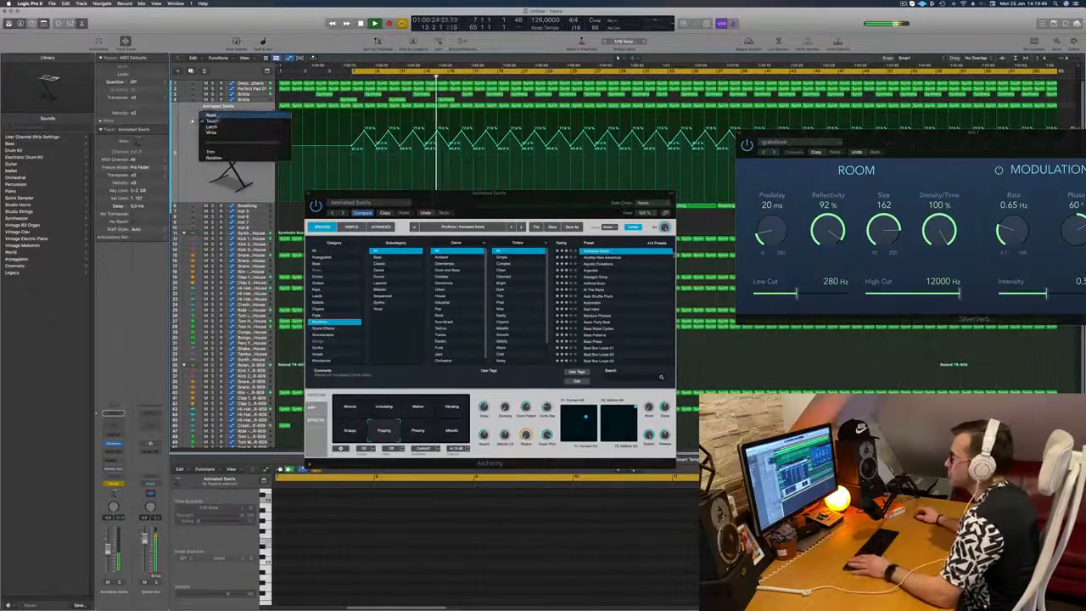
{"action": "left_click", "coordinate": [214, 116]}
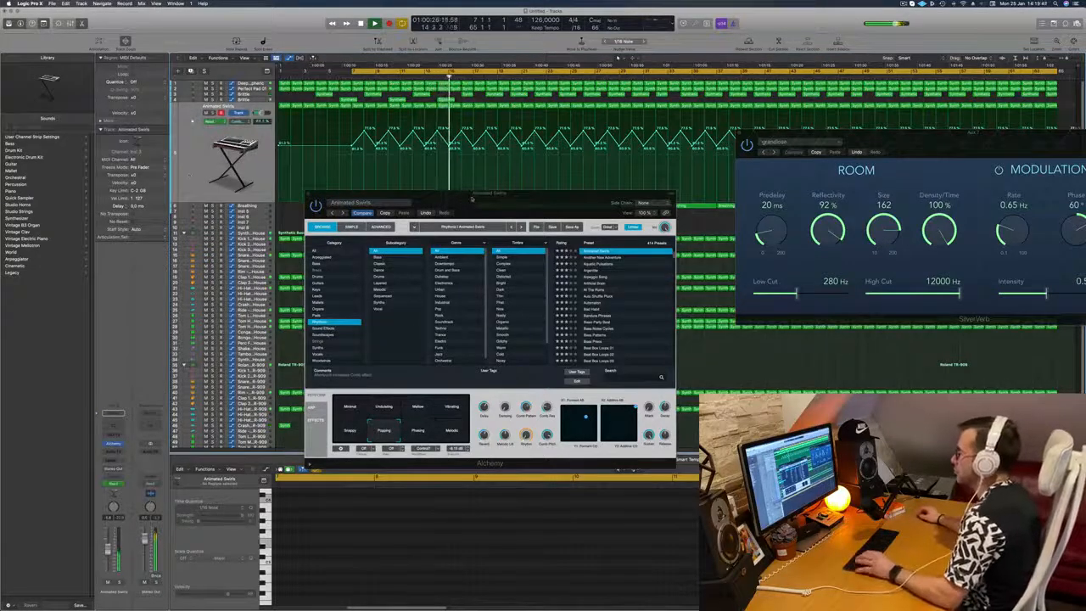
{"action": "left_click_drag", "start_coordinate": [472, 199], "coordinate": [408, 202]}
{"action": "key", "text": "super+w"}
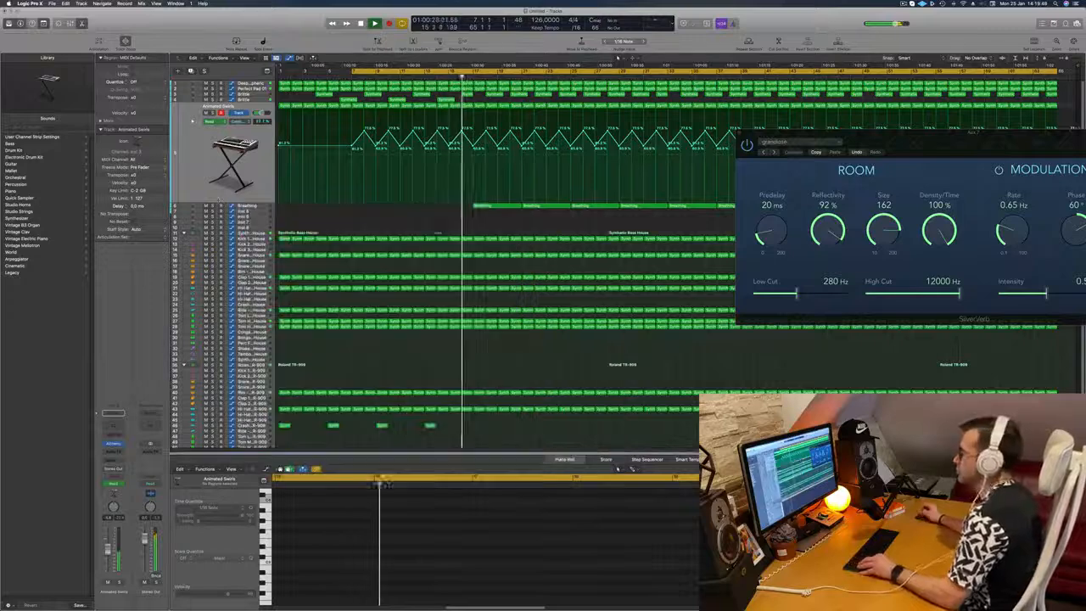
- Check the Breathing track's Step FX and set the low cut of its Channel EQ to 890 Hz
{"action": "left_click", "coordinate": [242, 206]}
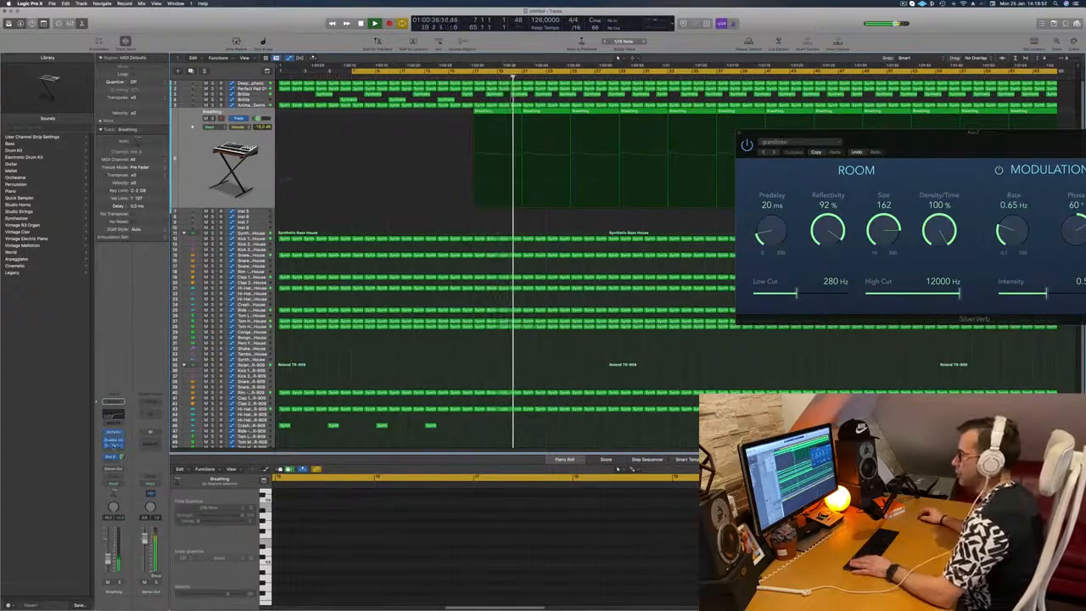
{"action": "left_click", "coordinate": [114, 446]}
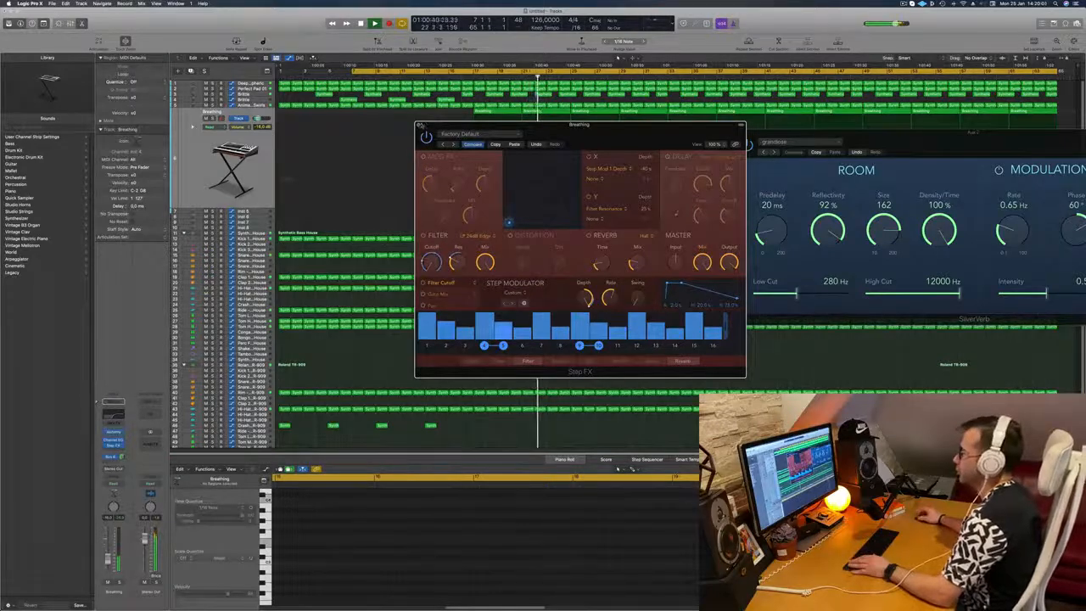
{"action": "key", "text": "super+w"}
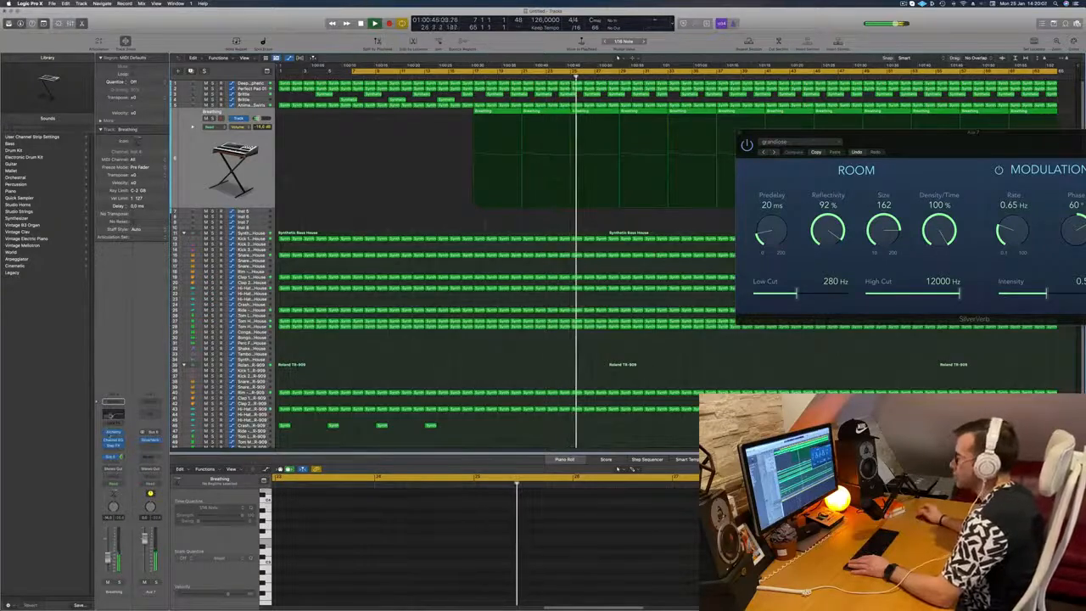
{"action": "left_click", "coordinate": [112, 439]}
{"action": "mouse_move", "coordinate": [617, 227]}
{"action": "left_mouse_down"}
{"action": "mouse_move", "coordinate": [507, 233]}
{"action": "mouse_move", "coordinate": [613, 228]}
{"action": "left_mouse_up"}
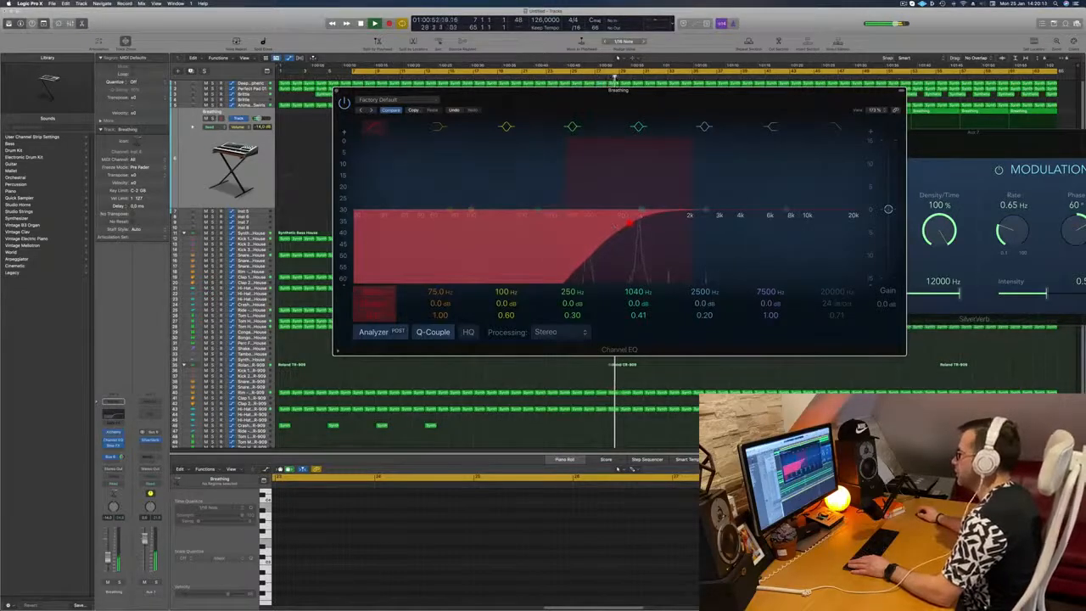
{"action": "left_click_drag", "start_coordinate": [629, 219], "coordinate": [630, 218]}
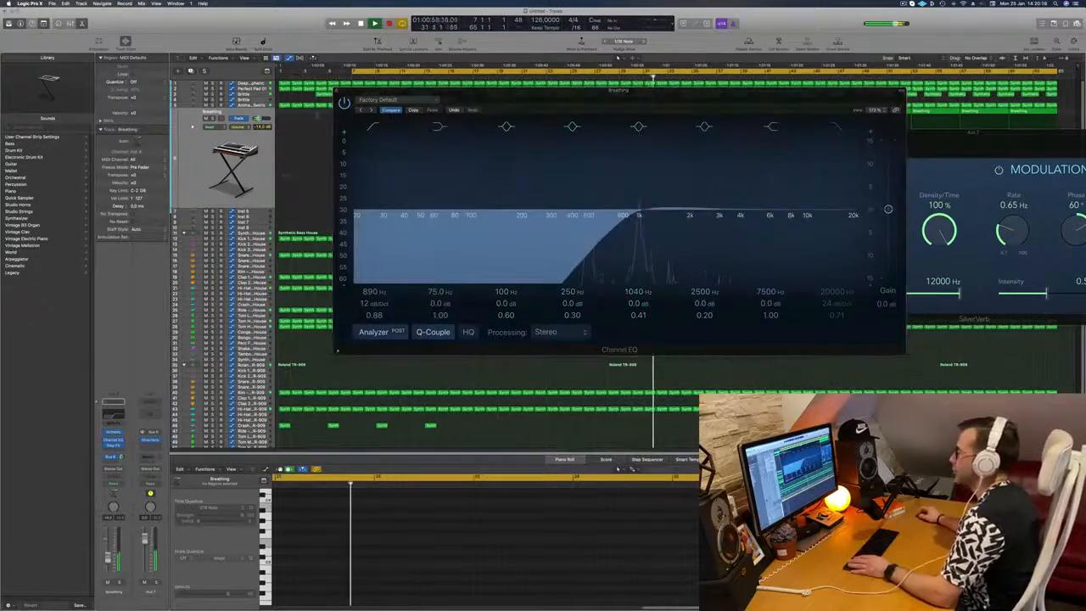
{"action": "key", "text": "super+w"}
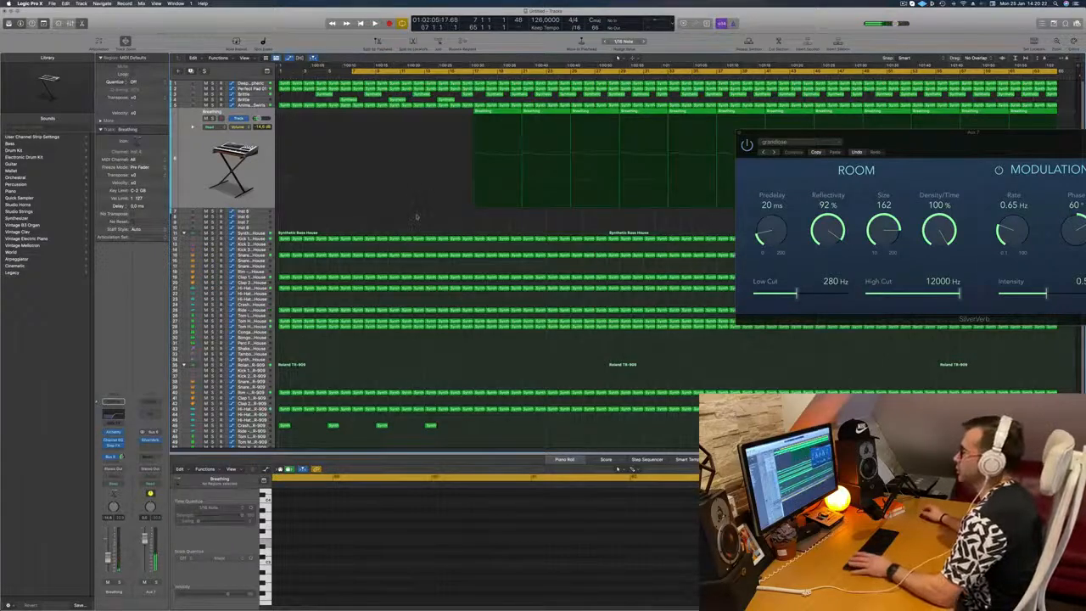
- Replay the arrangement from bar 7 and close the SilverVerb window
{"action": "key", "text": "space"}
{"action": "left_click_drag", "start_coordinate": [802, 134], "coordinate": [260, 142]}
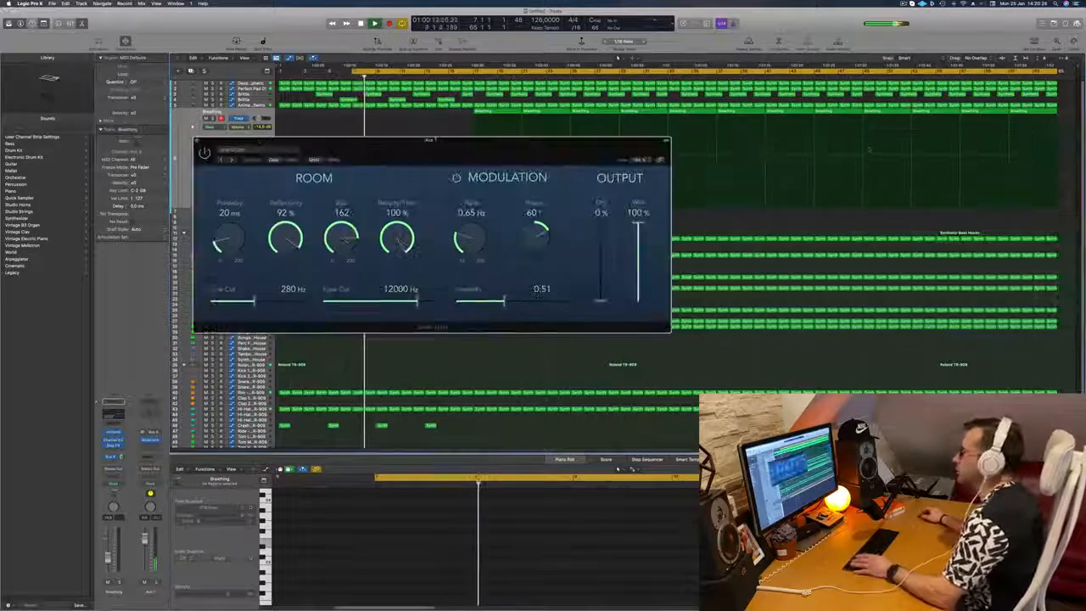
{"action": "key", "text": "super+w"}
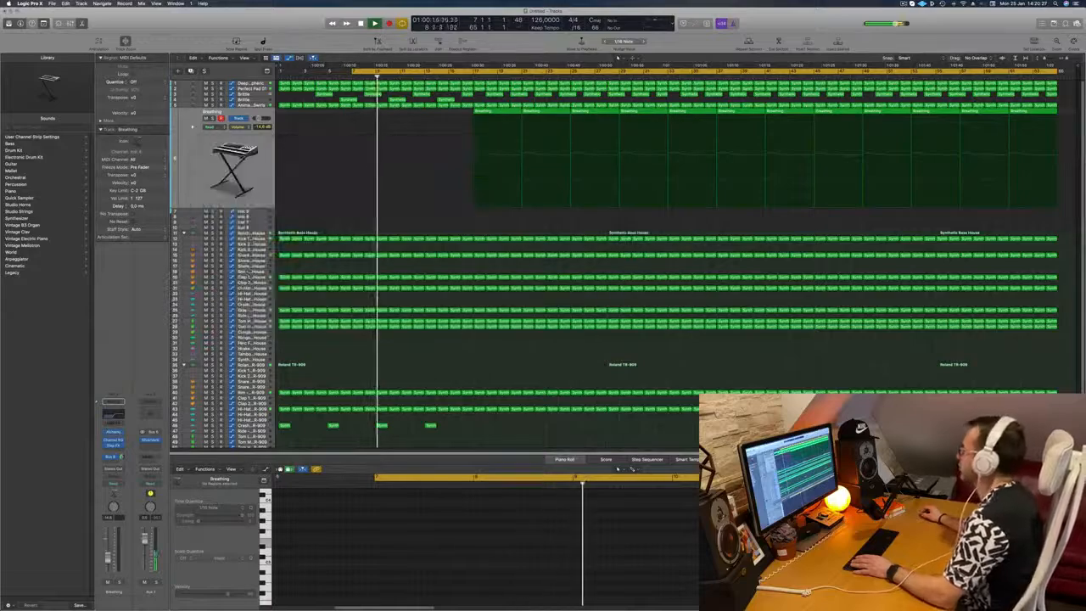